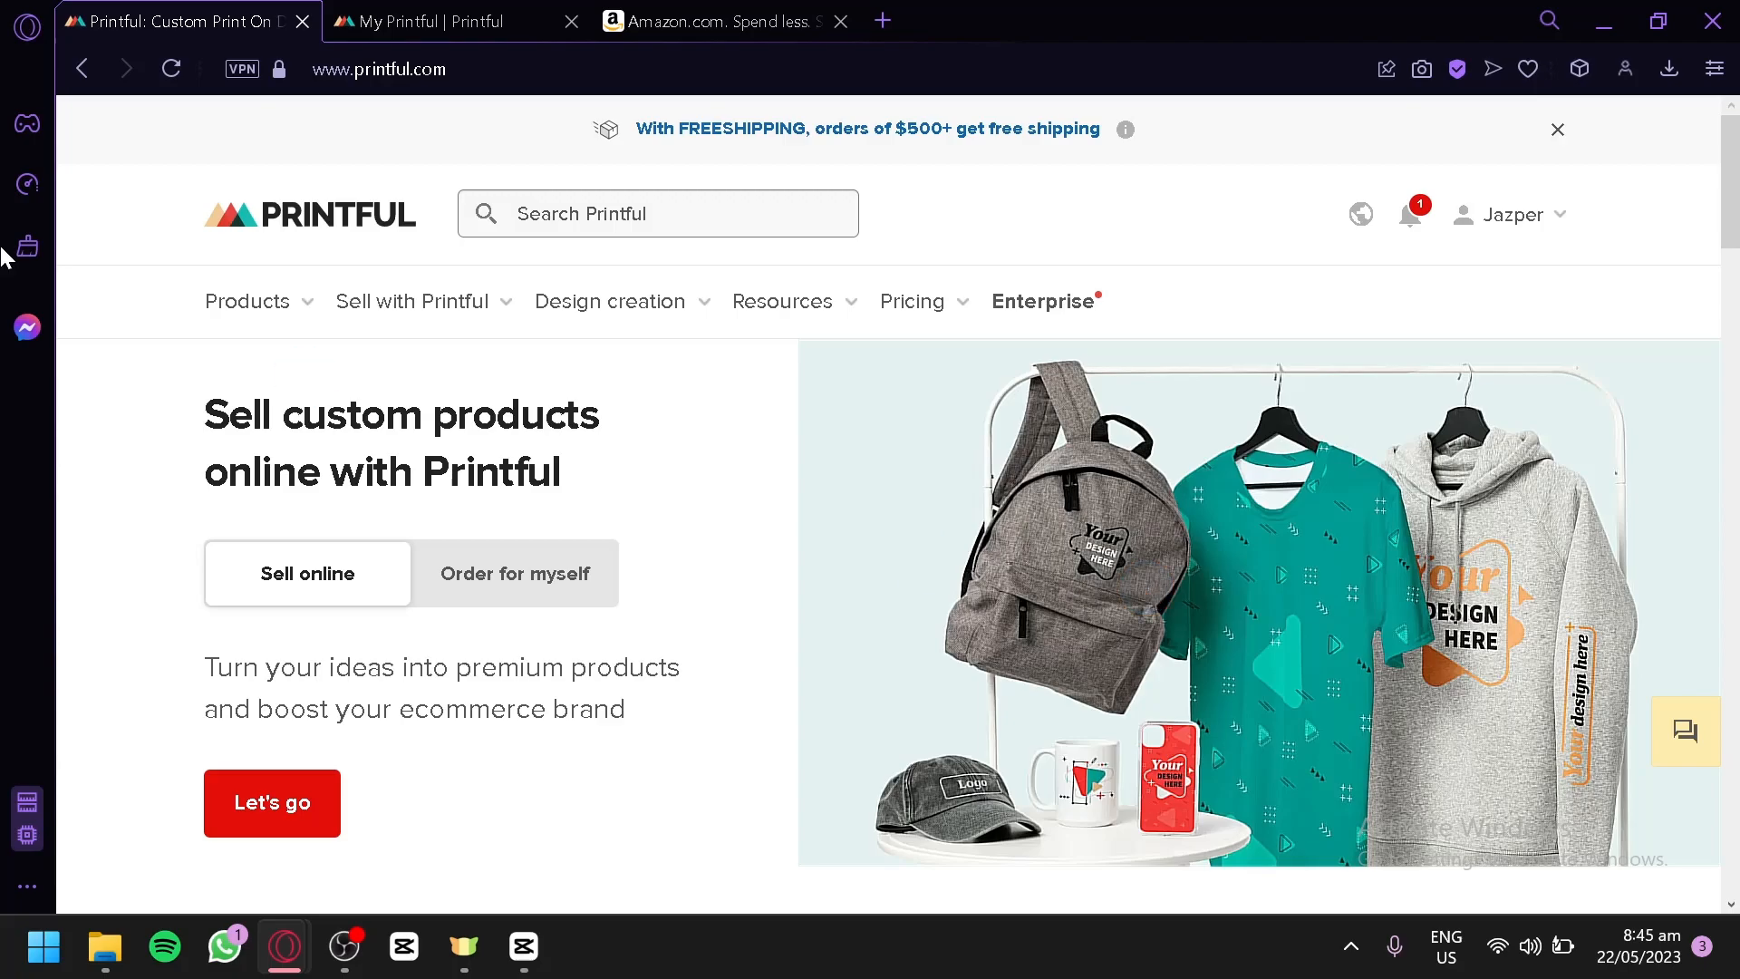
{"action": "left_click", "coordinate": [248, 301]}
{"action": "scroll", "coordinate": [702, 435], "scroll_direction": "down", "scroll_amount": 2}
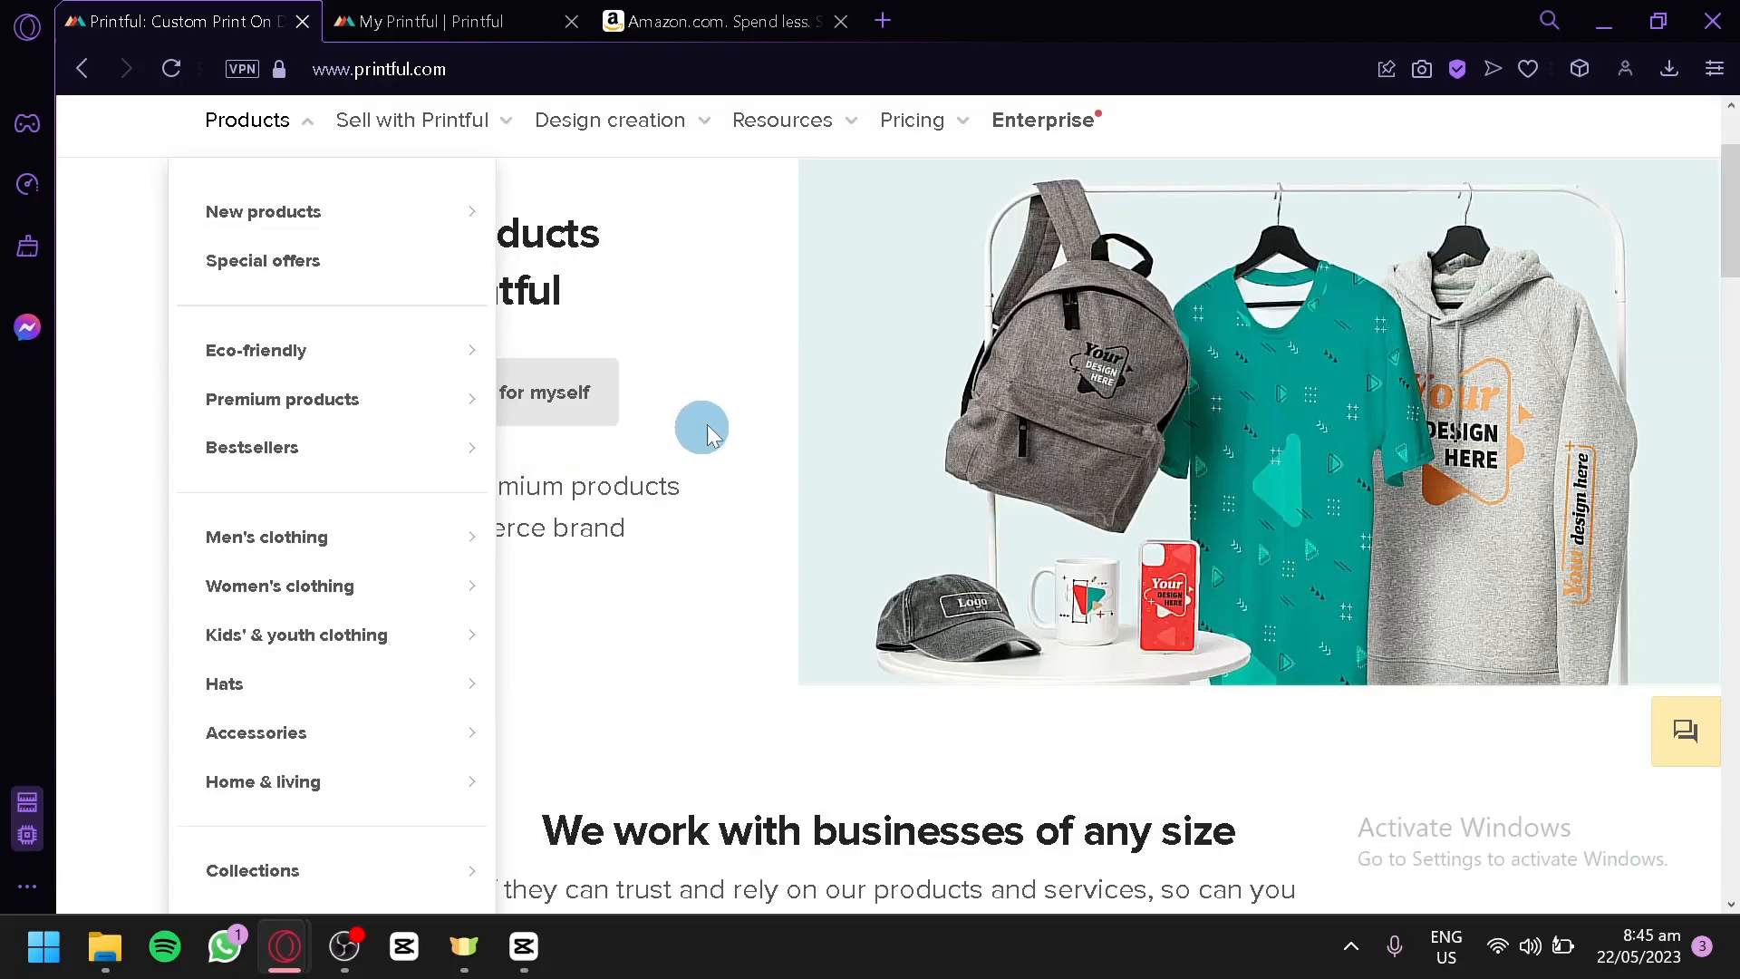
{"action": "scroll", "coordinate": [703, 435], "scroll_direction": "up", "scroll_amount": 2}
Look over the Amazon home page already open in the browser, ending back on the Printful home page
{"action": "left_click", "coordinate": [767, 11]}
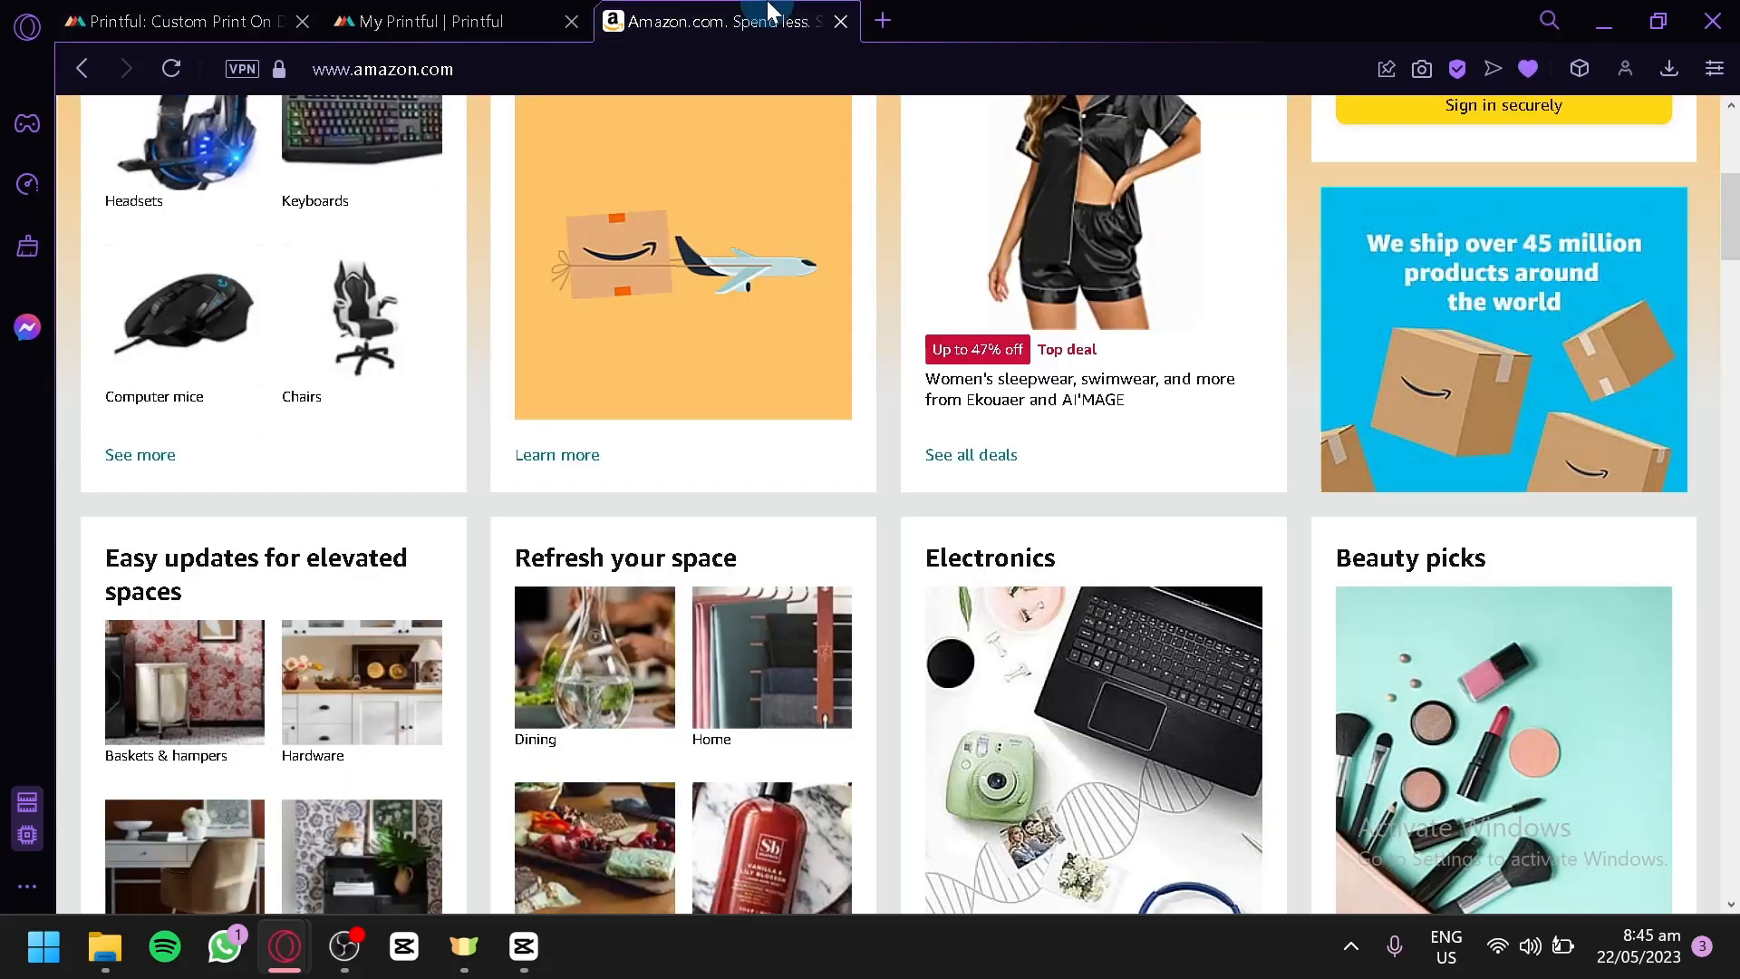
{"action": "scroll", "coordinate": [1059, 471], "scroll_direction": "down", "scroll_amount": 7}
{"action": "scroll", "coordinate": [1059, 471], "scroll_direction": "up", "scroll_amount": 9}
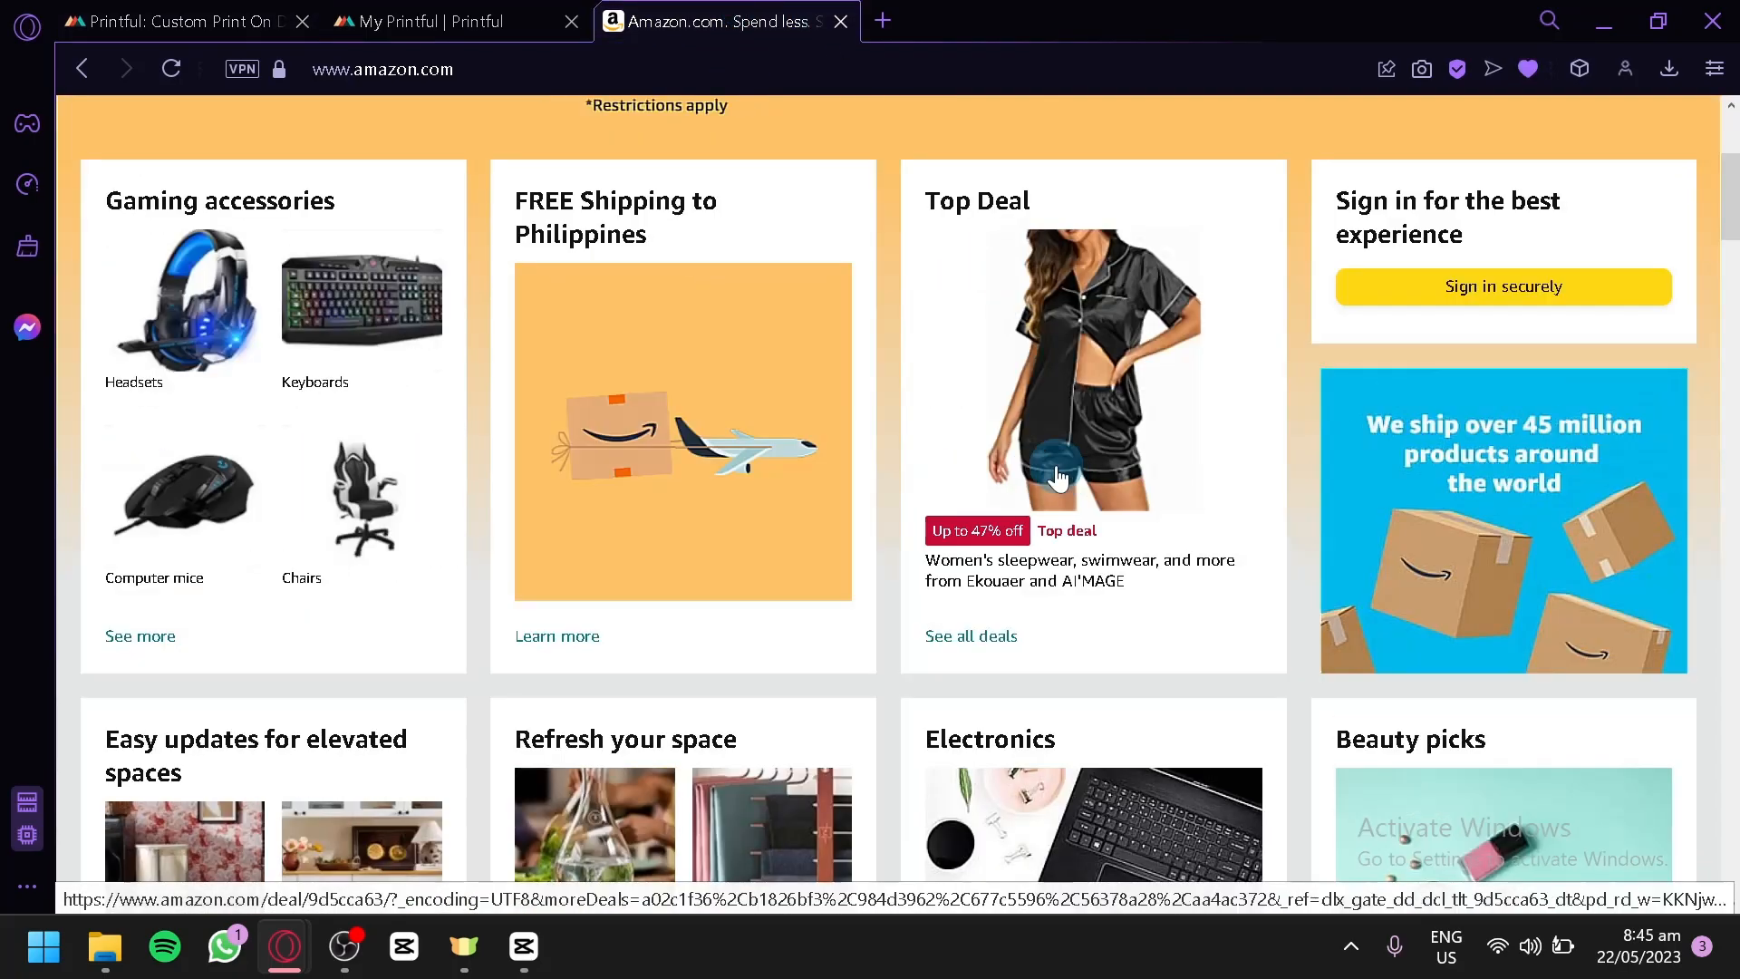
{"action": "scroll", "coordinate": [1058, 471], "scroll_direction": "up", "scroll_amount": 4}
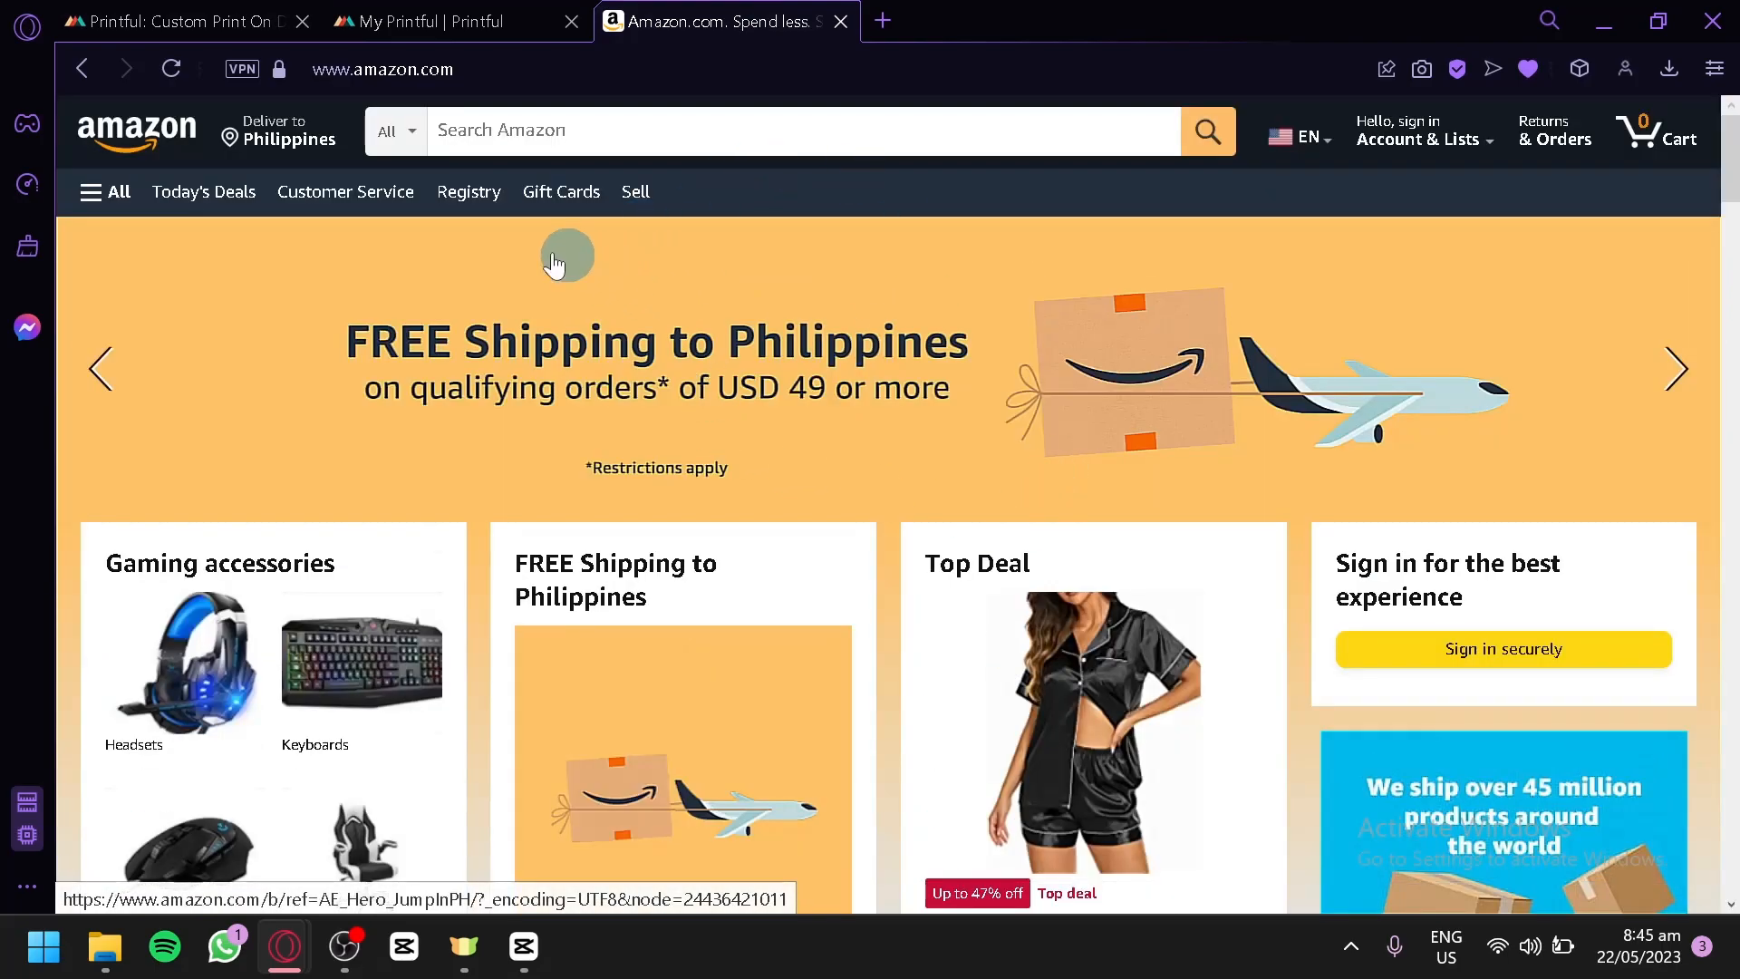
{"action": "left_click", "coordinate": [172, 21]}
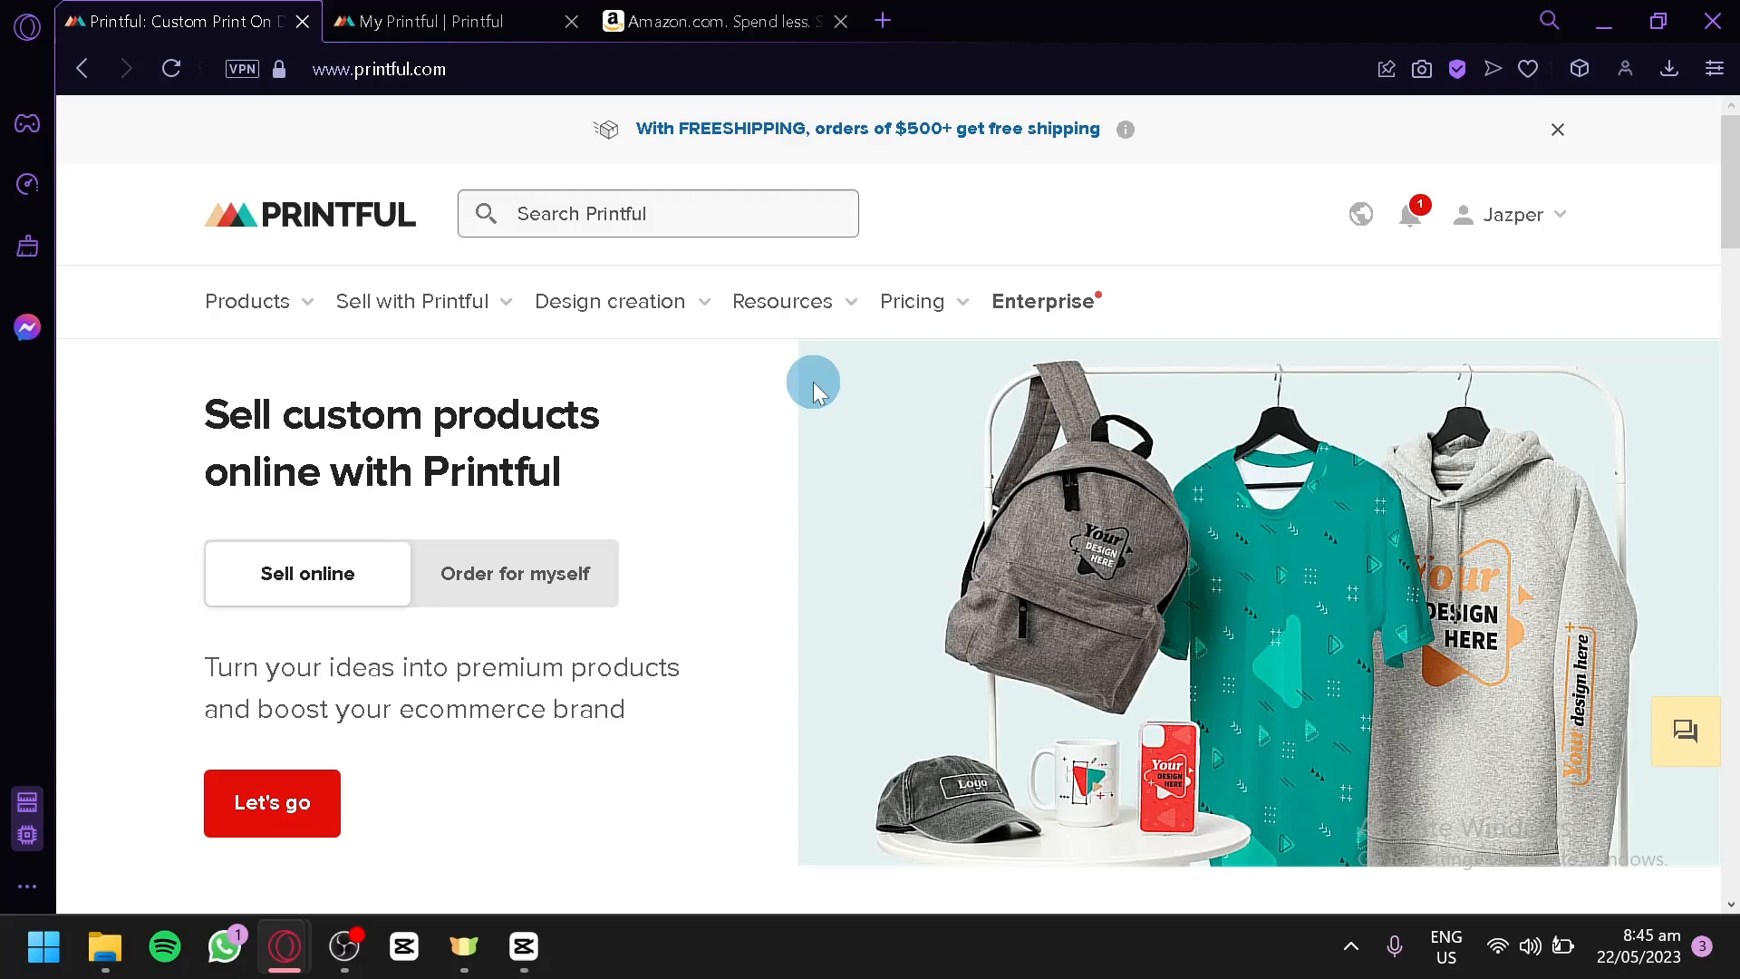
Examine Printful's product categories, including new products, eco-friendly, men's clothing, kids' & youth clothing, and home & living
{"action": "mouse_move", "coordinate": [256, 298]}
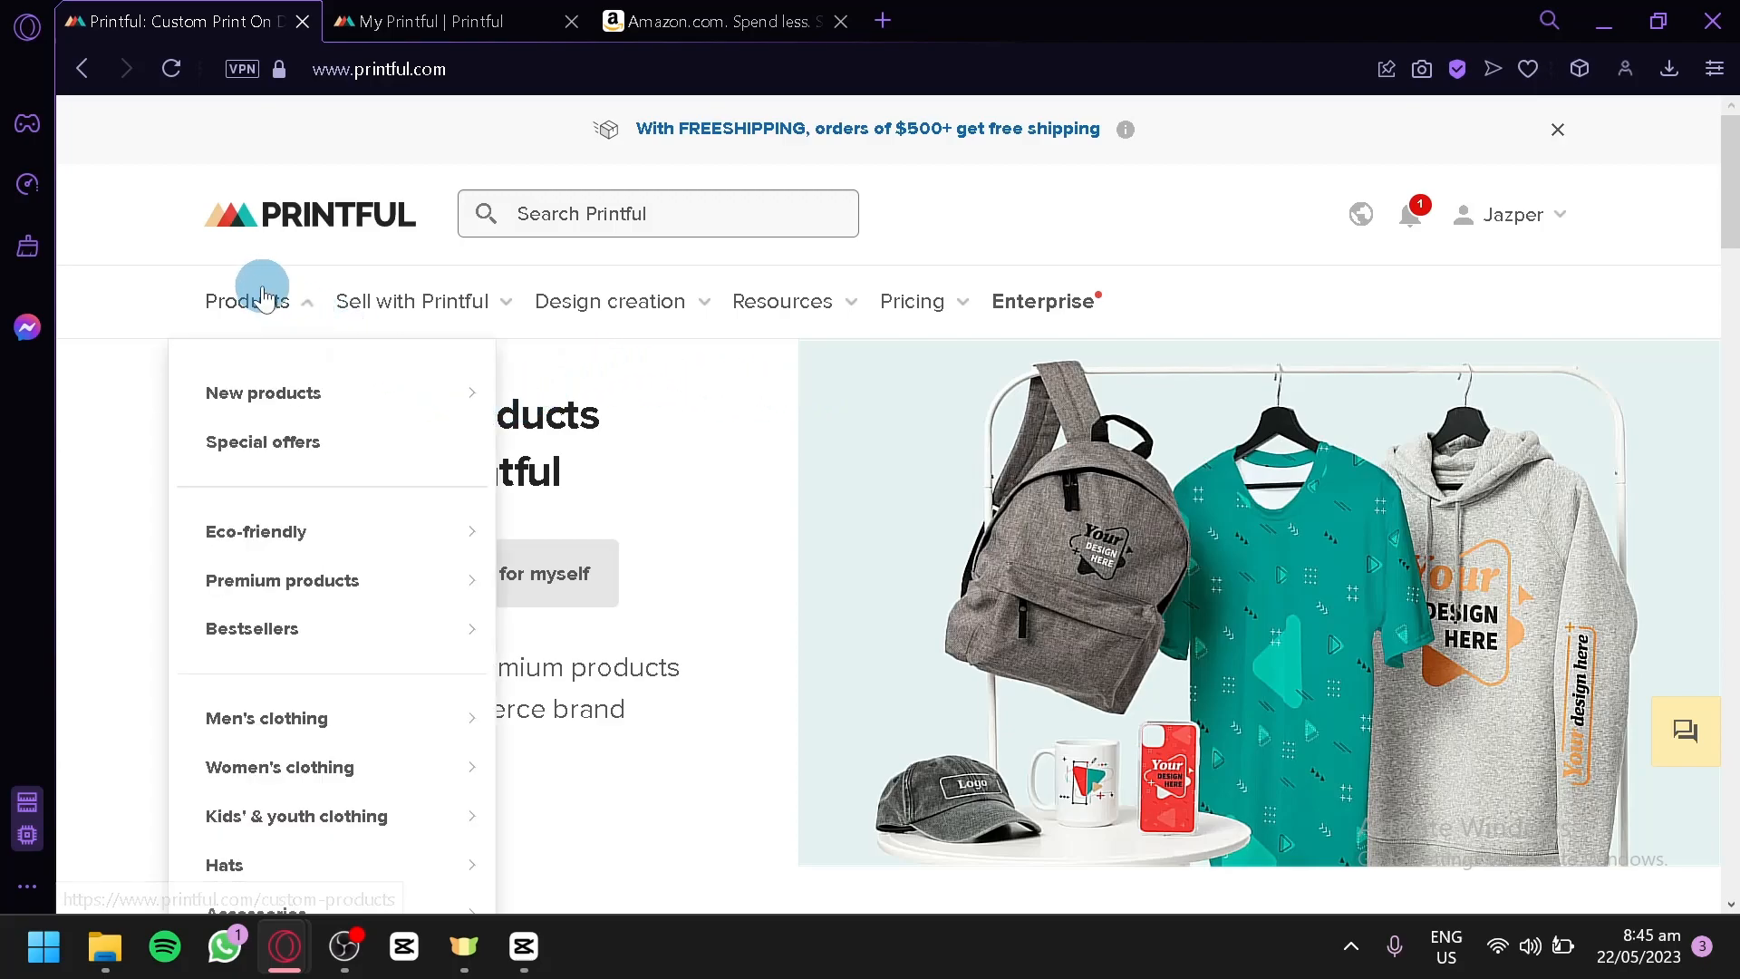
{"action": "mouse_move", "coordinate": [349, 403]}
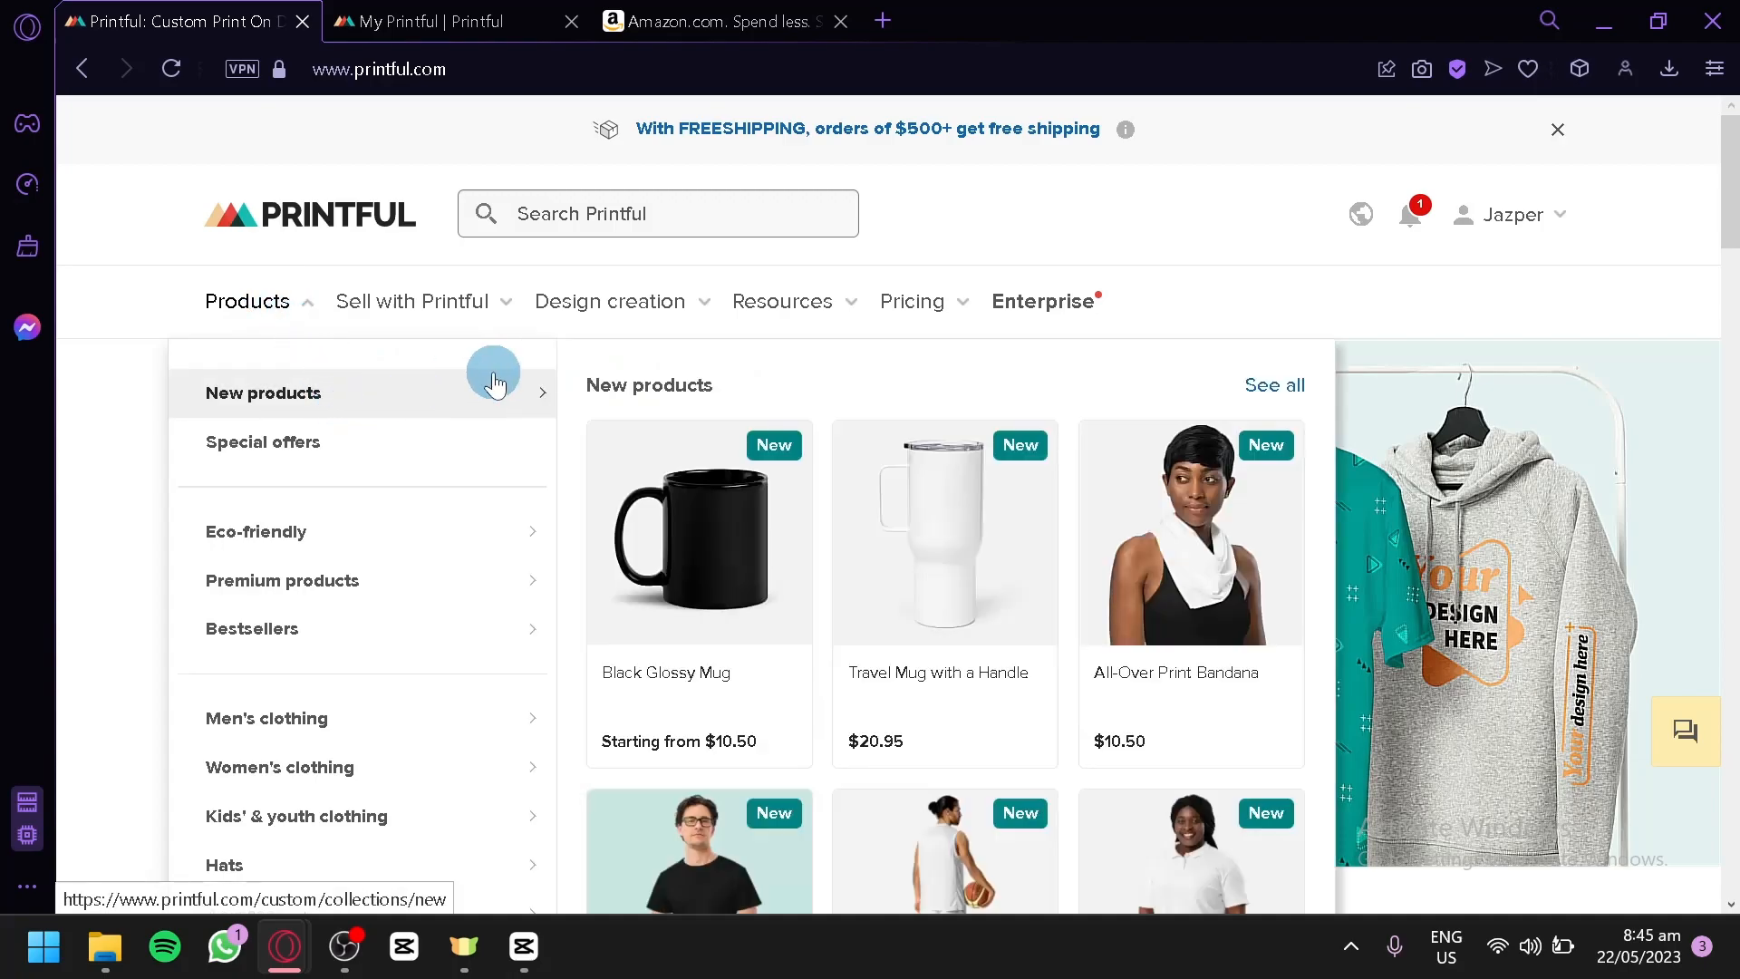
{"action": "scroll", "coordinate": [502, 390], "scroll_direction": "down", "scroll_amount": 2}
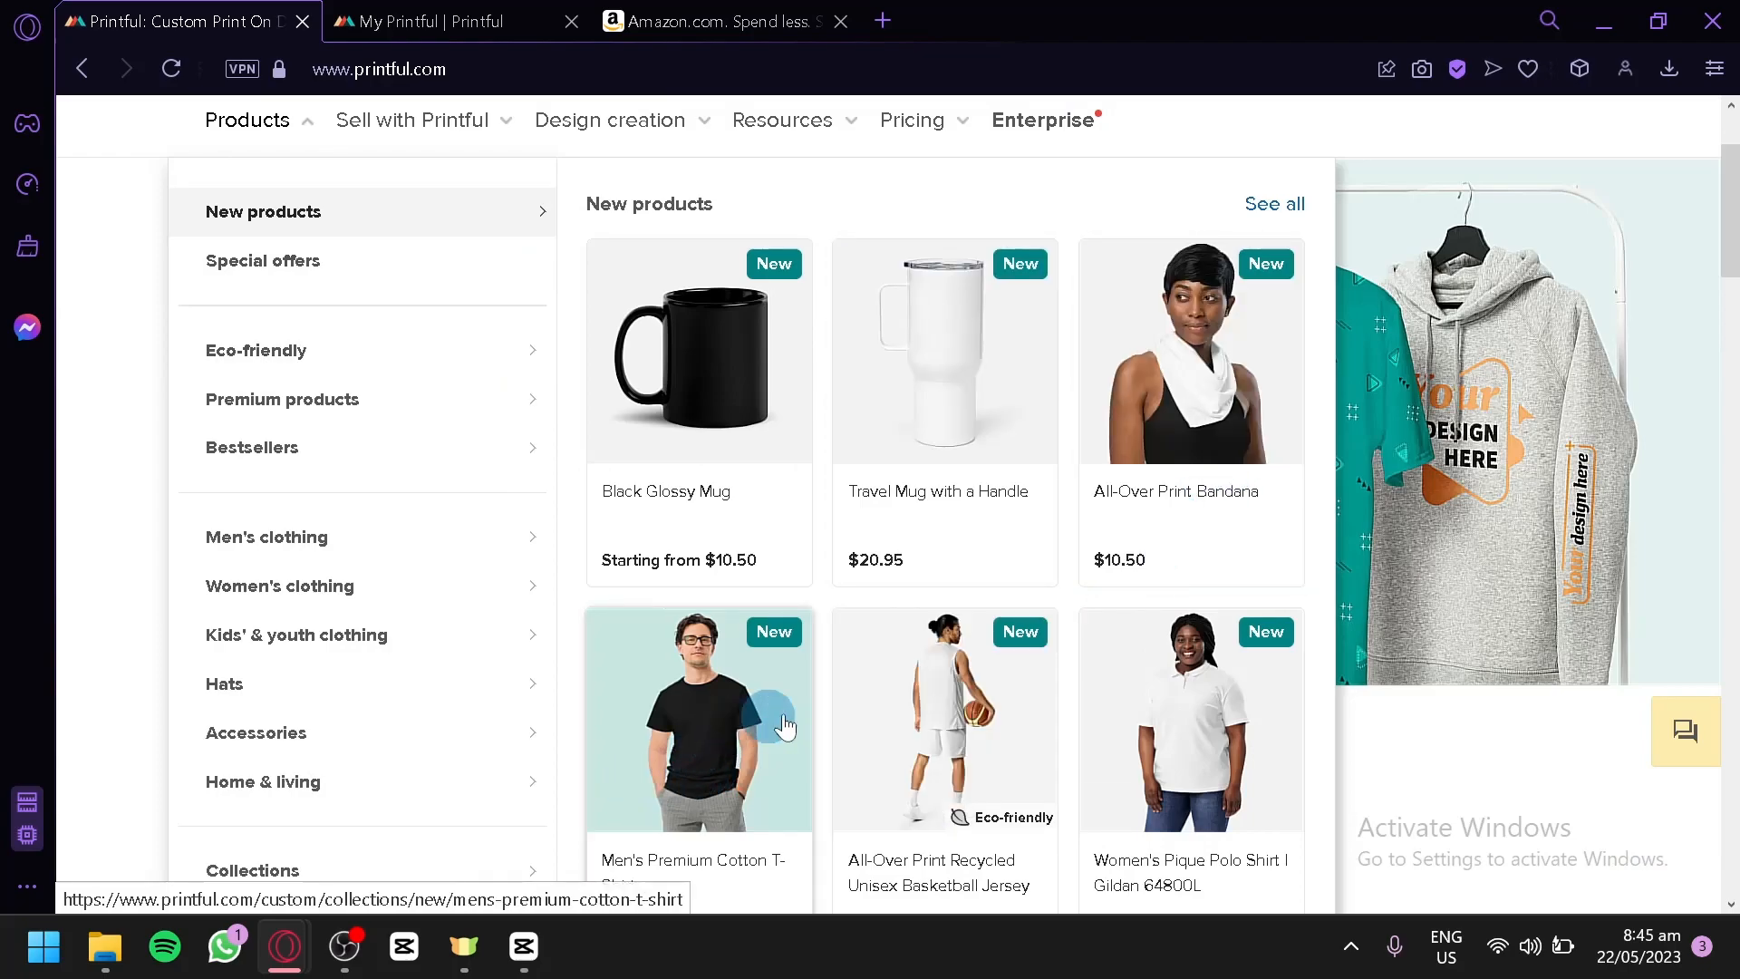
{"action": "scroll", "coordinate": [727, 780], "scroll_direction": "down", "scroll_amount": 2}
{"action": "scroll", "coordinate": [614, 540], "scroll_direction": "up", "scroll_amount": 4}
{"action": "scroll", "coordinate": [632, 540], "scroll_direction": "down", "scroll_amount": 2}
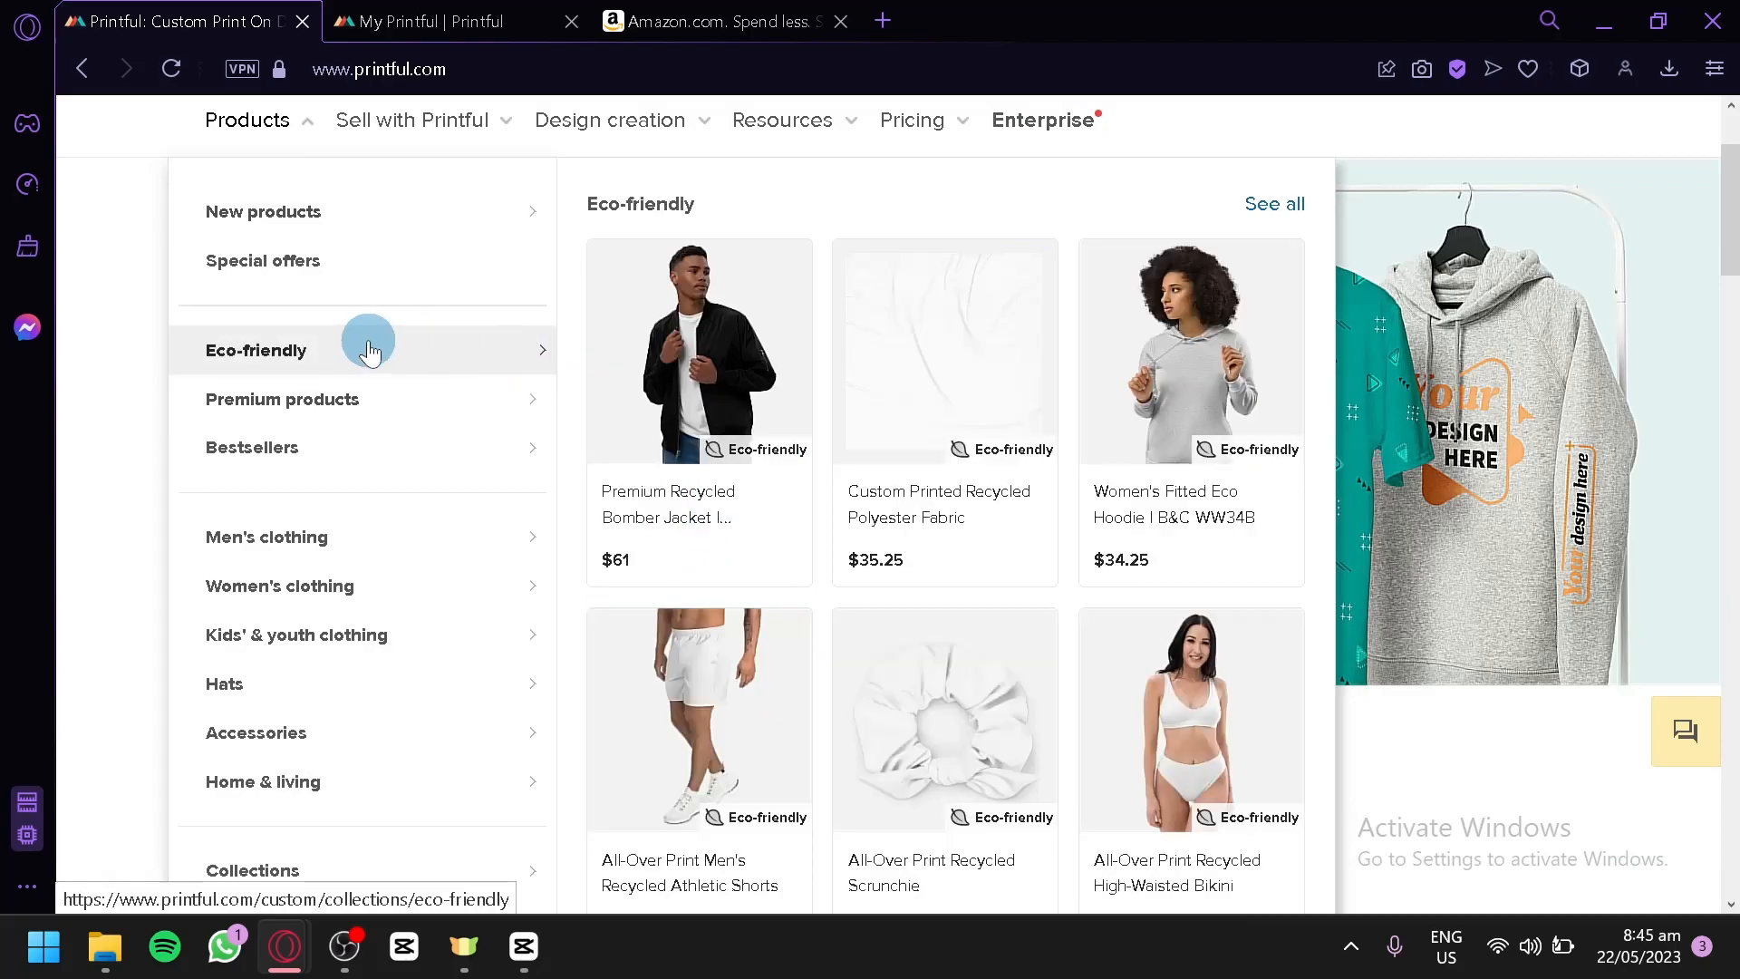
{"action": "mouse_move", "coordinate": [483, 456]}
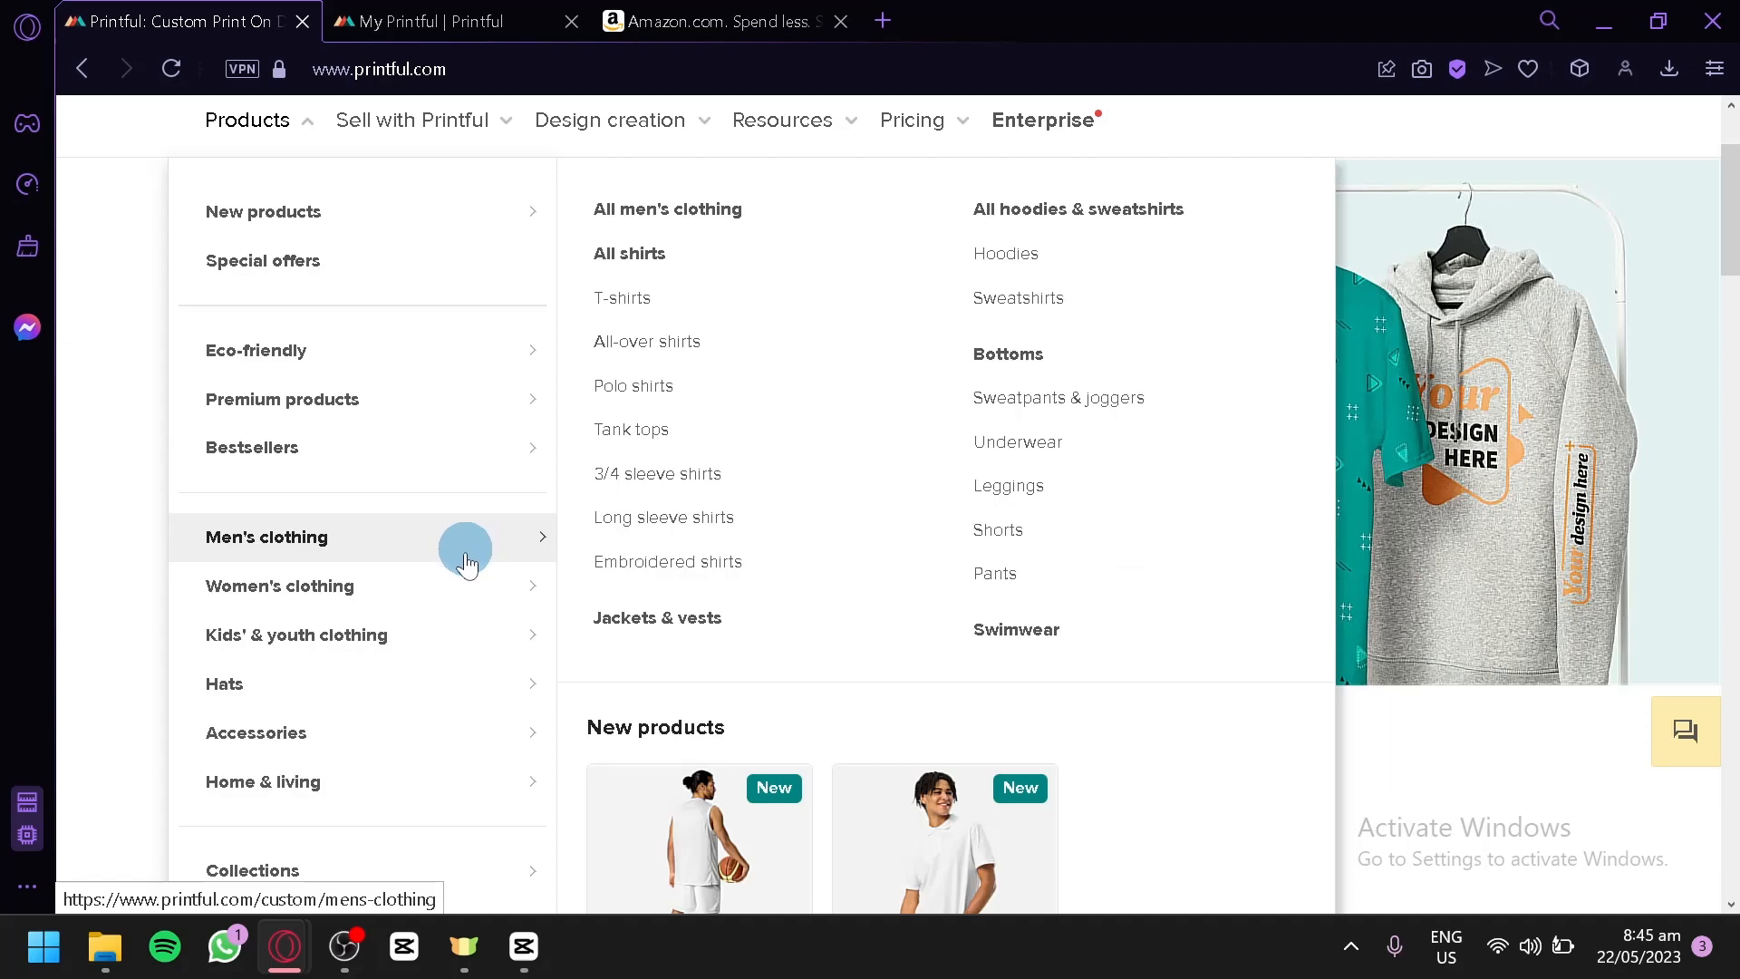
{"action": "mouse_move", "coordinate": [443, 604]}
{"action": "mouse_move", "coordinate": [441, 649]}
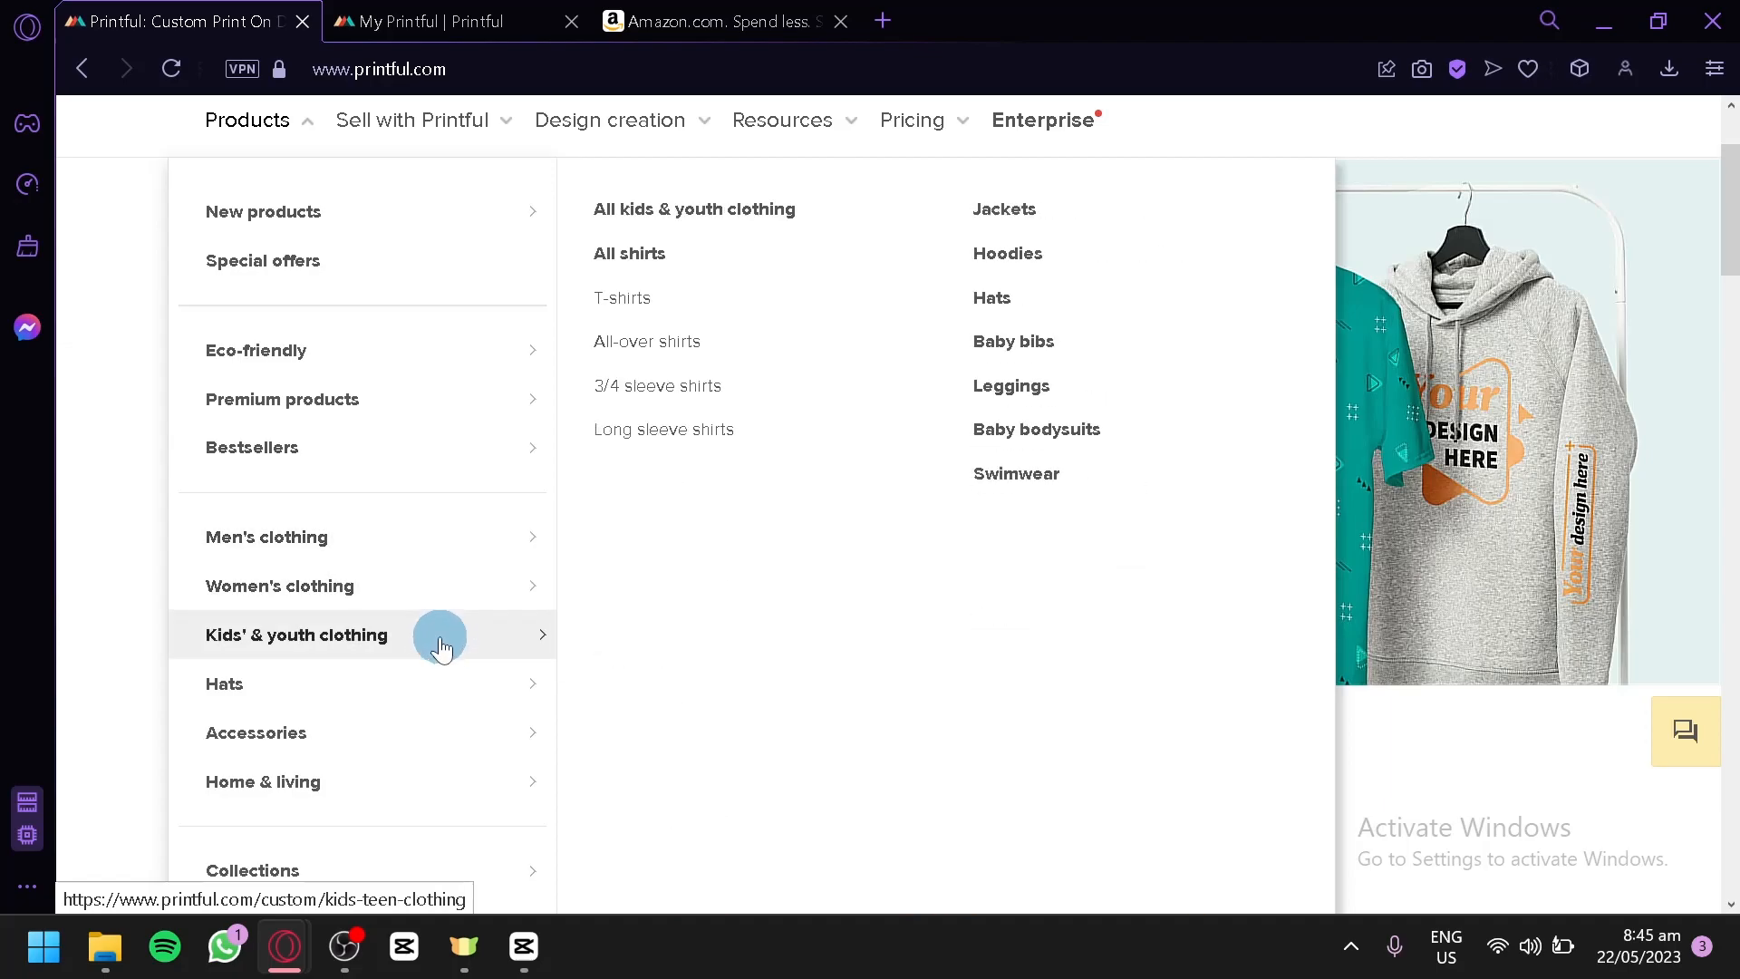
{"action": "mouse_move", "coordinate": [391, 803]}
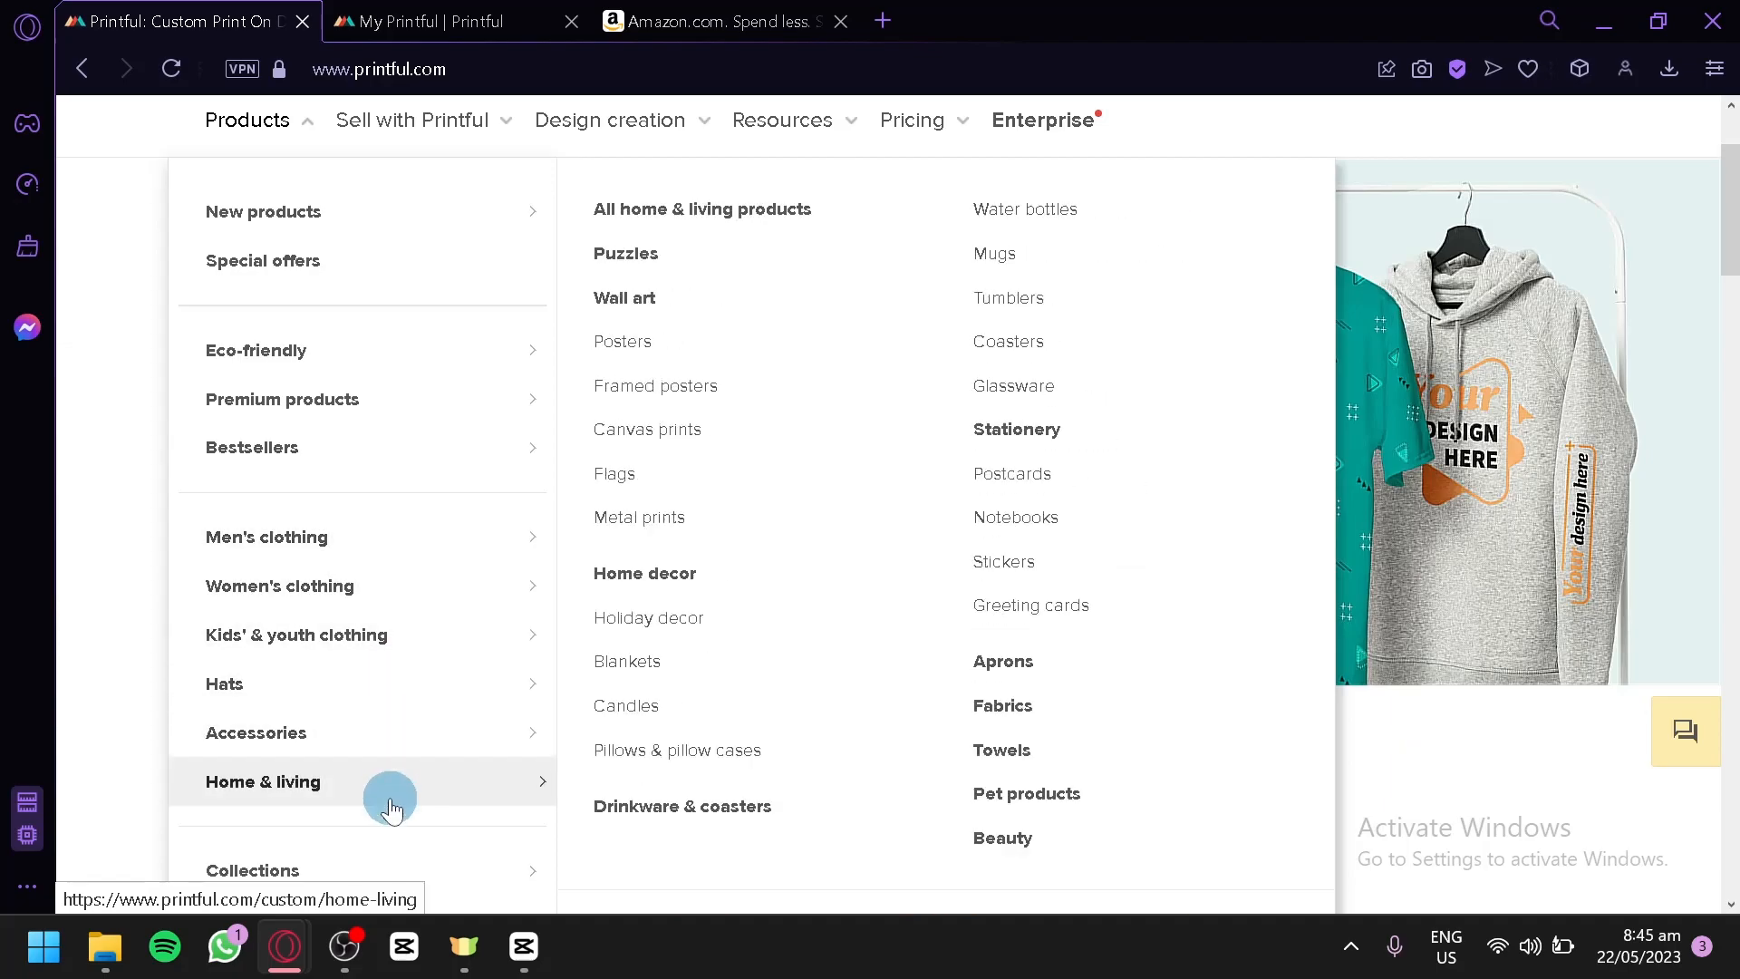
{"action": "scroll", "coordinate": [391, 803], "scroll_direction": "down", "scroll_amount": 2}
{"action": "mouse_move", "coordinate": [370, 735]}
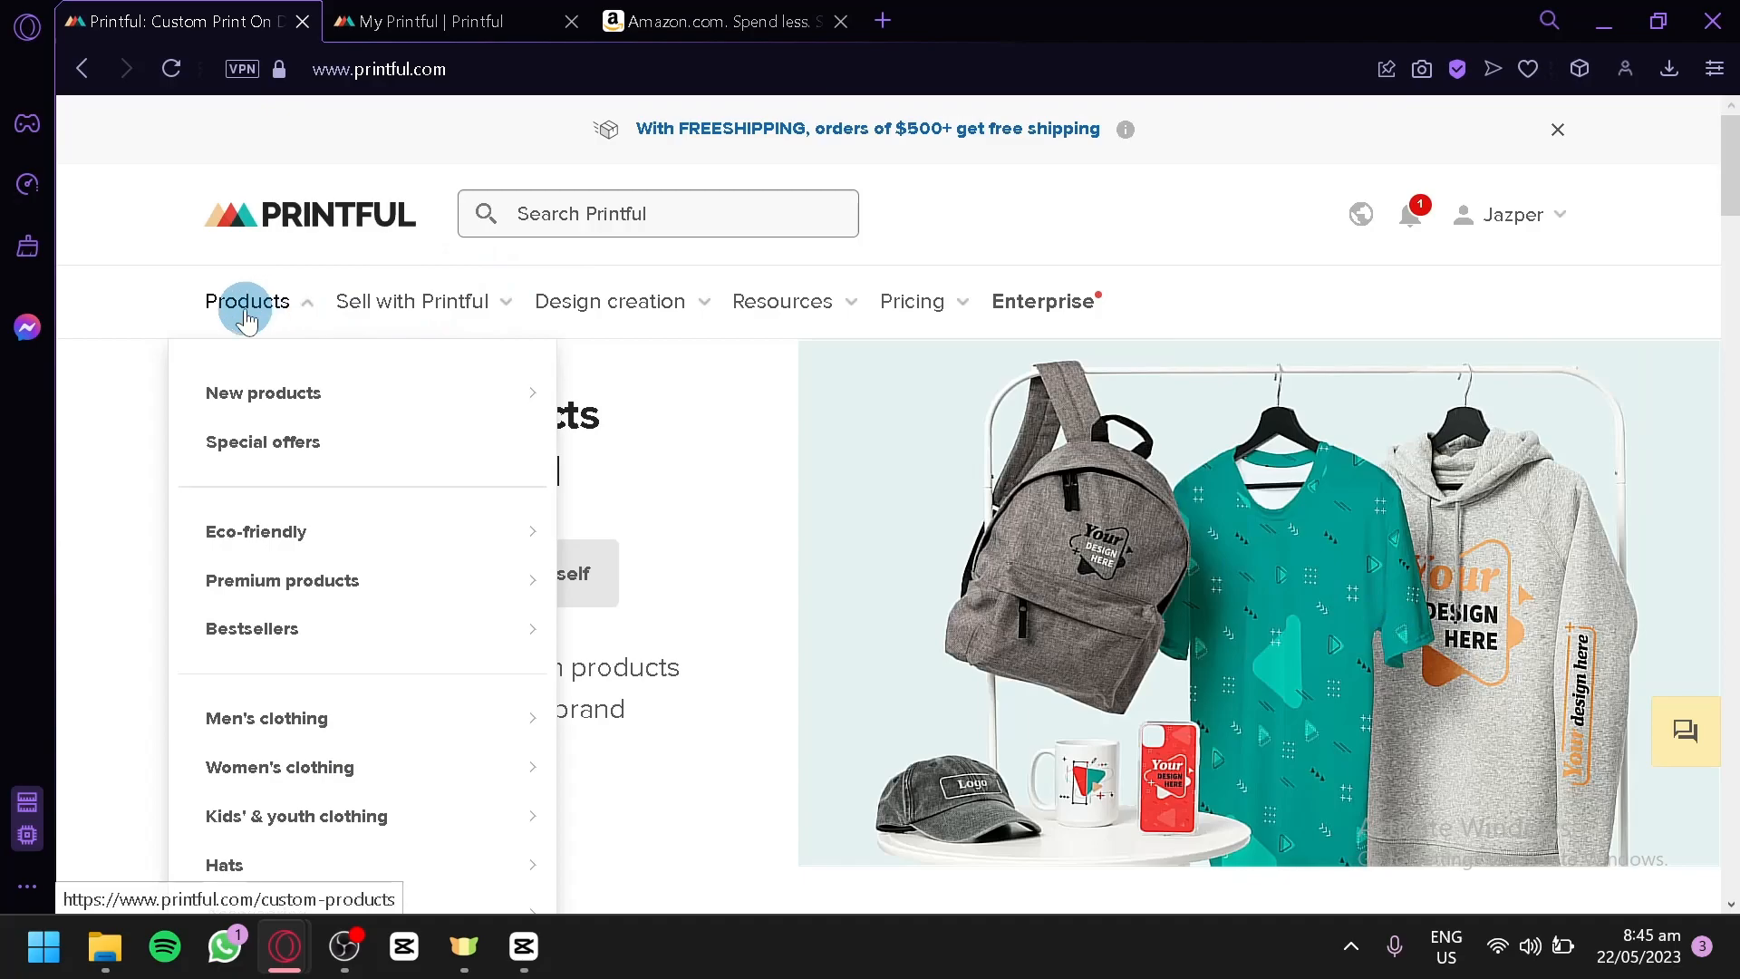
Open Printful's full custom products catalog and look over its category list and first suggested products
{"action": "left_click", "coordinate": [260, 325]}
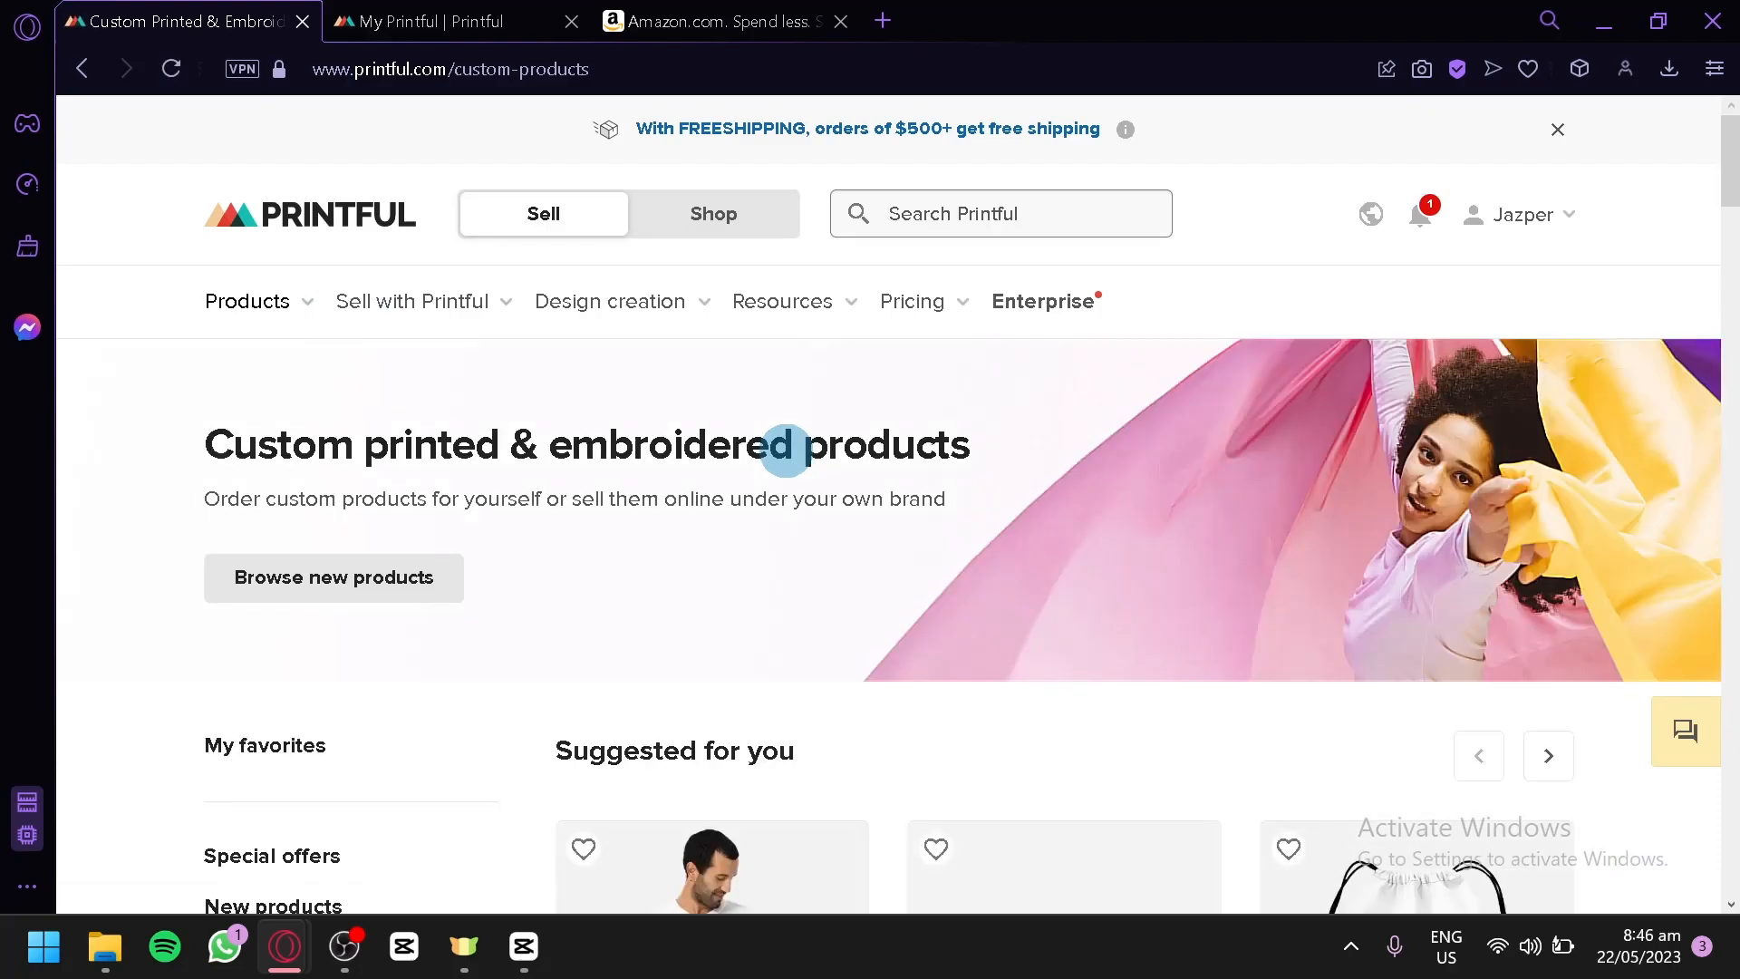
{"action": "scroll", "coordinate": [785, 450], "scroll_direction": "down", "scroll_amount": 5}
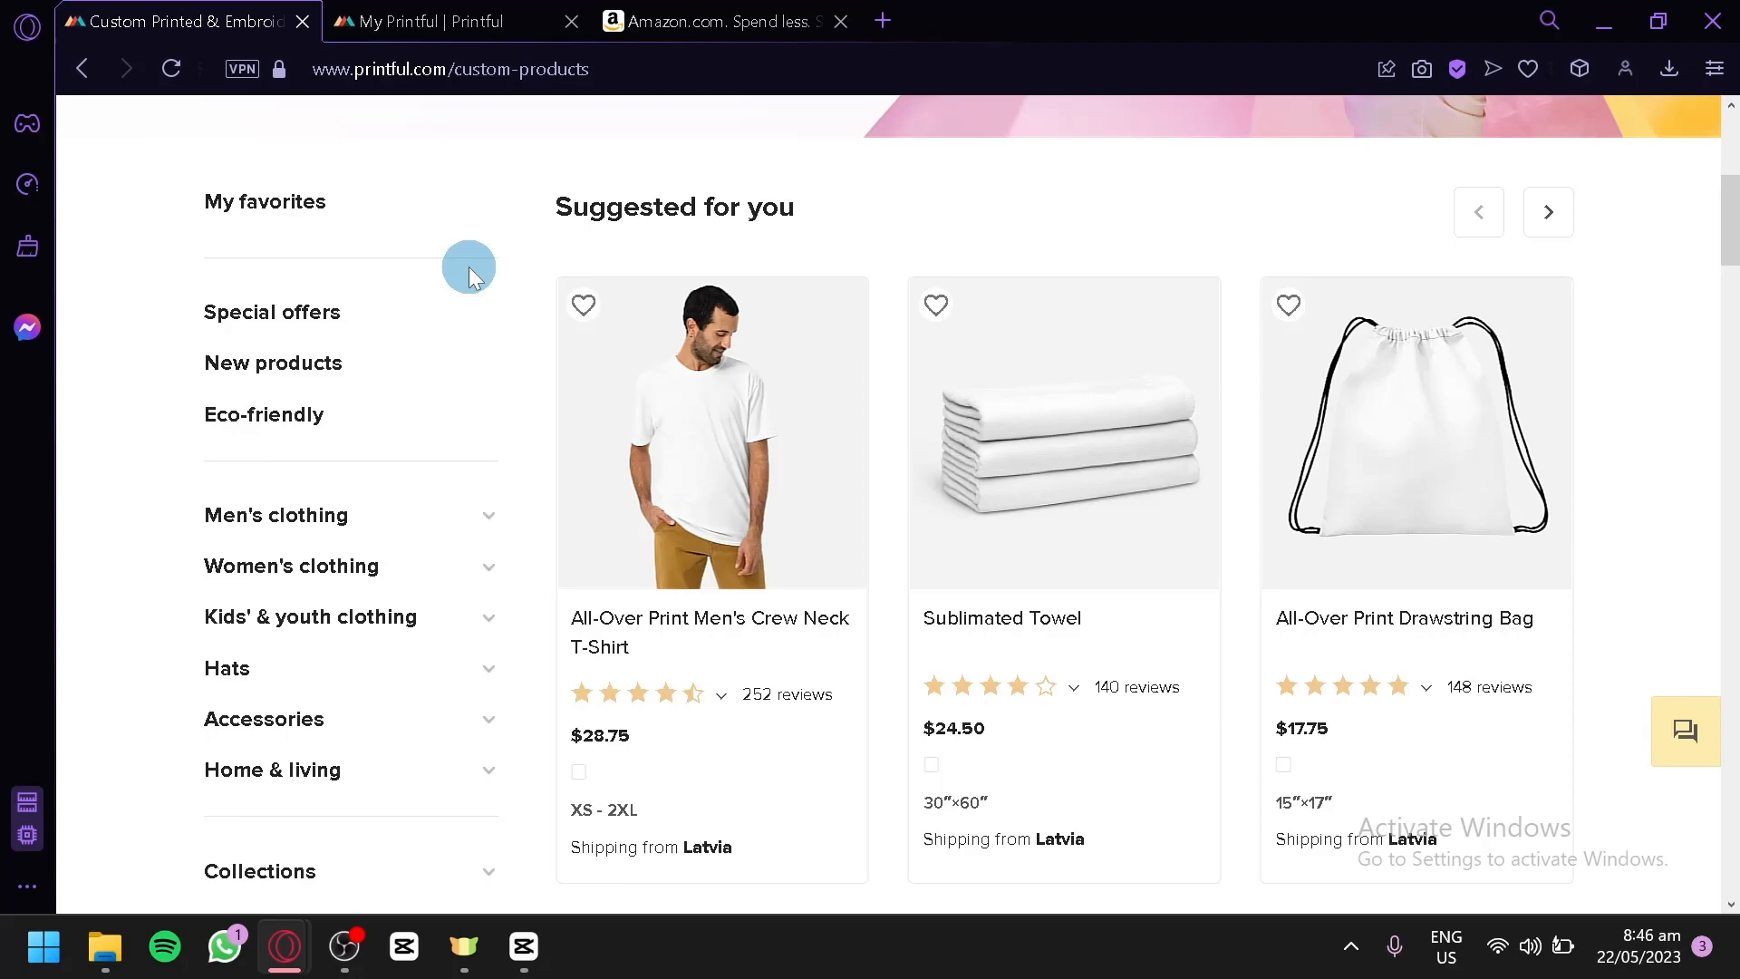
{"action": "scroll", "coordinate": [470, 274], "scroll_direction": "up", "scroll_amount": 6}
{"action": "mouse_move", "coordinate": [609, 301]}
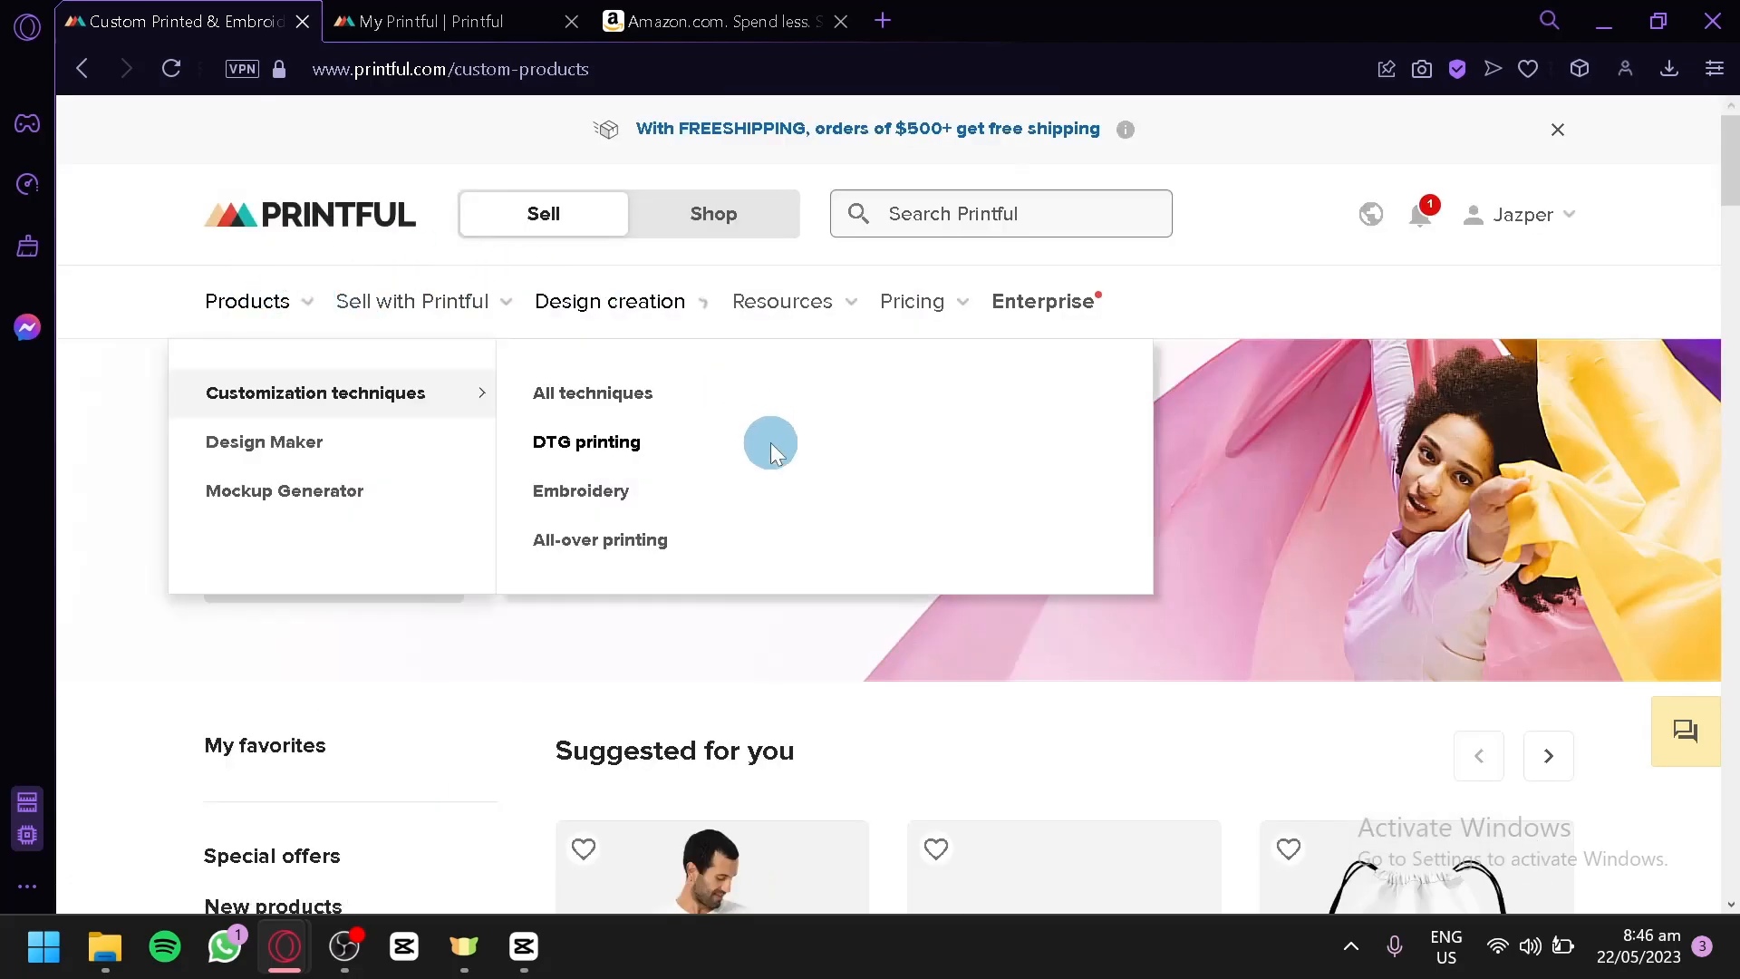
{"action": "scroll", "coordinate": [623, 683], "scroll_direction": "down", "scroll_amount": 4}
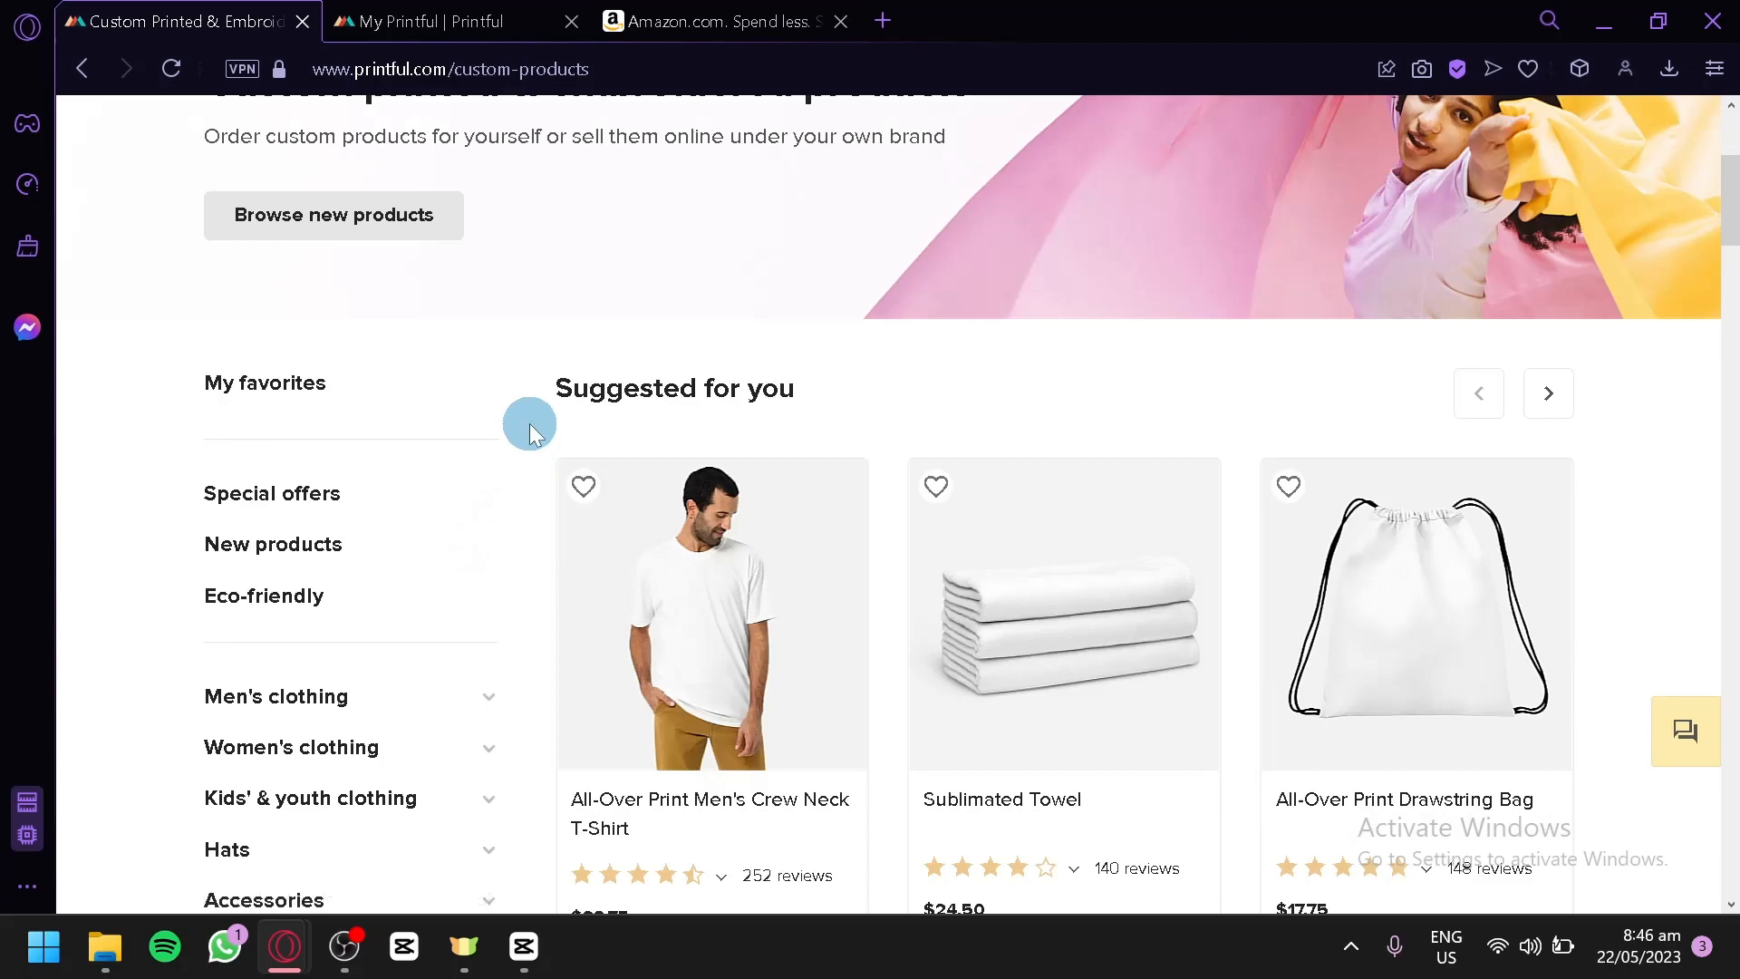
{"action": "scroll", "coordinate": [531, 426], "scroll_direction": "down", "scroll_amount": 4}
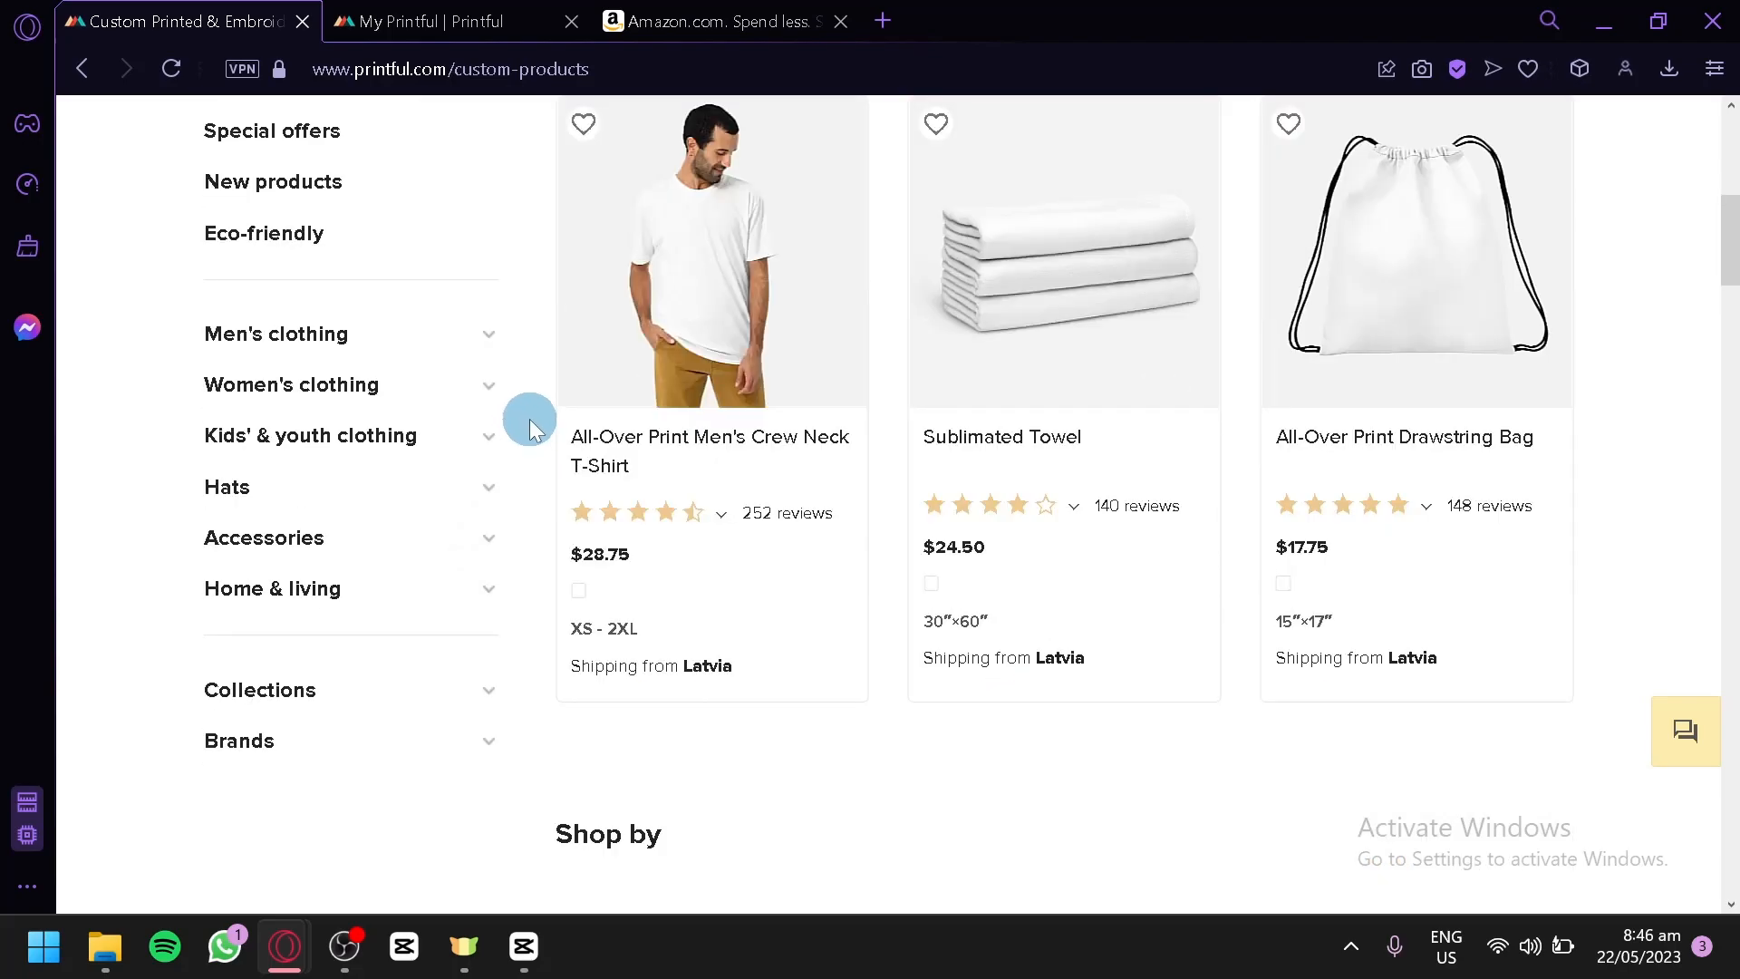
{"action": "scroll", "coordinate": [529, 419], "scroll_direction": "up", "scroll_amount": 2}
{"action": "scroll", "coordinate": [543, 424], "scroll_direction": "down", "scroll_amount": 6}
{"action": "scroll", "coordinate": [589, 435], "scroll_direction": "up", "scroll_amount": 8}
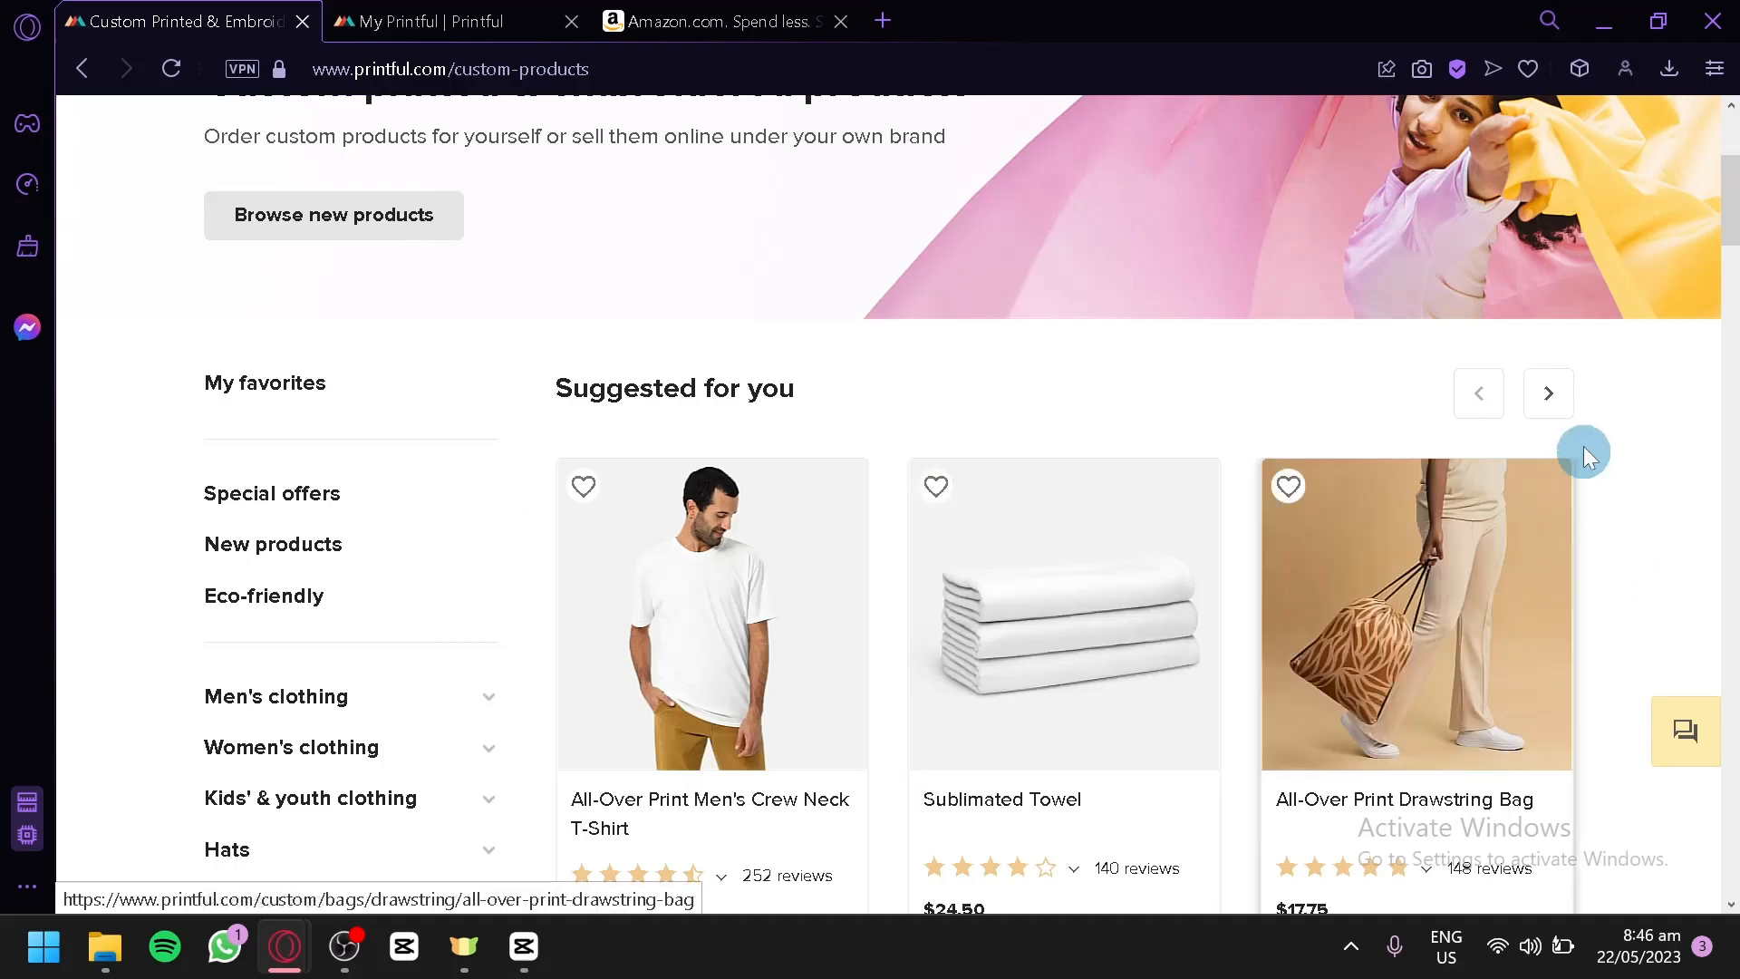
Examine the remaining suggested products and the catalog page's category, newest arrivals and Discover more sections
{"action": "left_click", "coordinate": [1563, 382]}
{"action": "left_click", "coordinate": [1557, 392]}
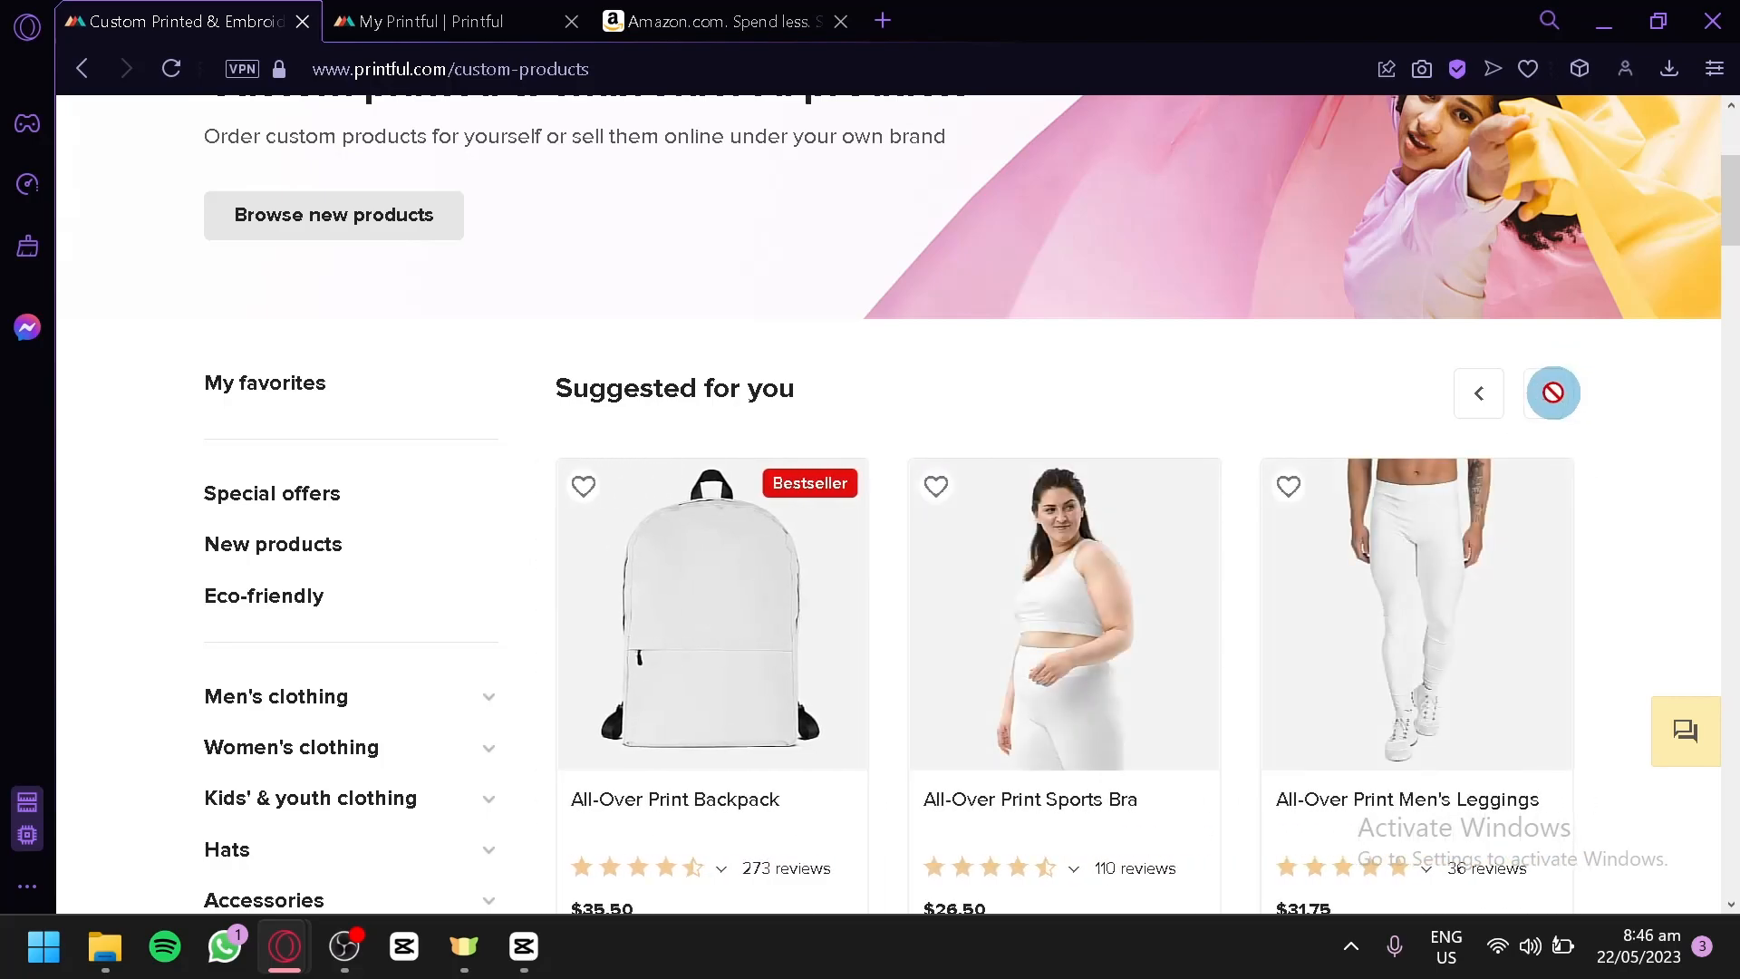
{"action": "scroll", "coordinate": [1622, 439], "scroll_direction": "down", "scroll_amount": 5}
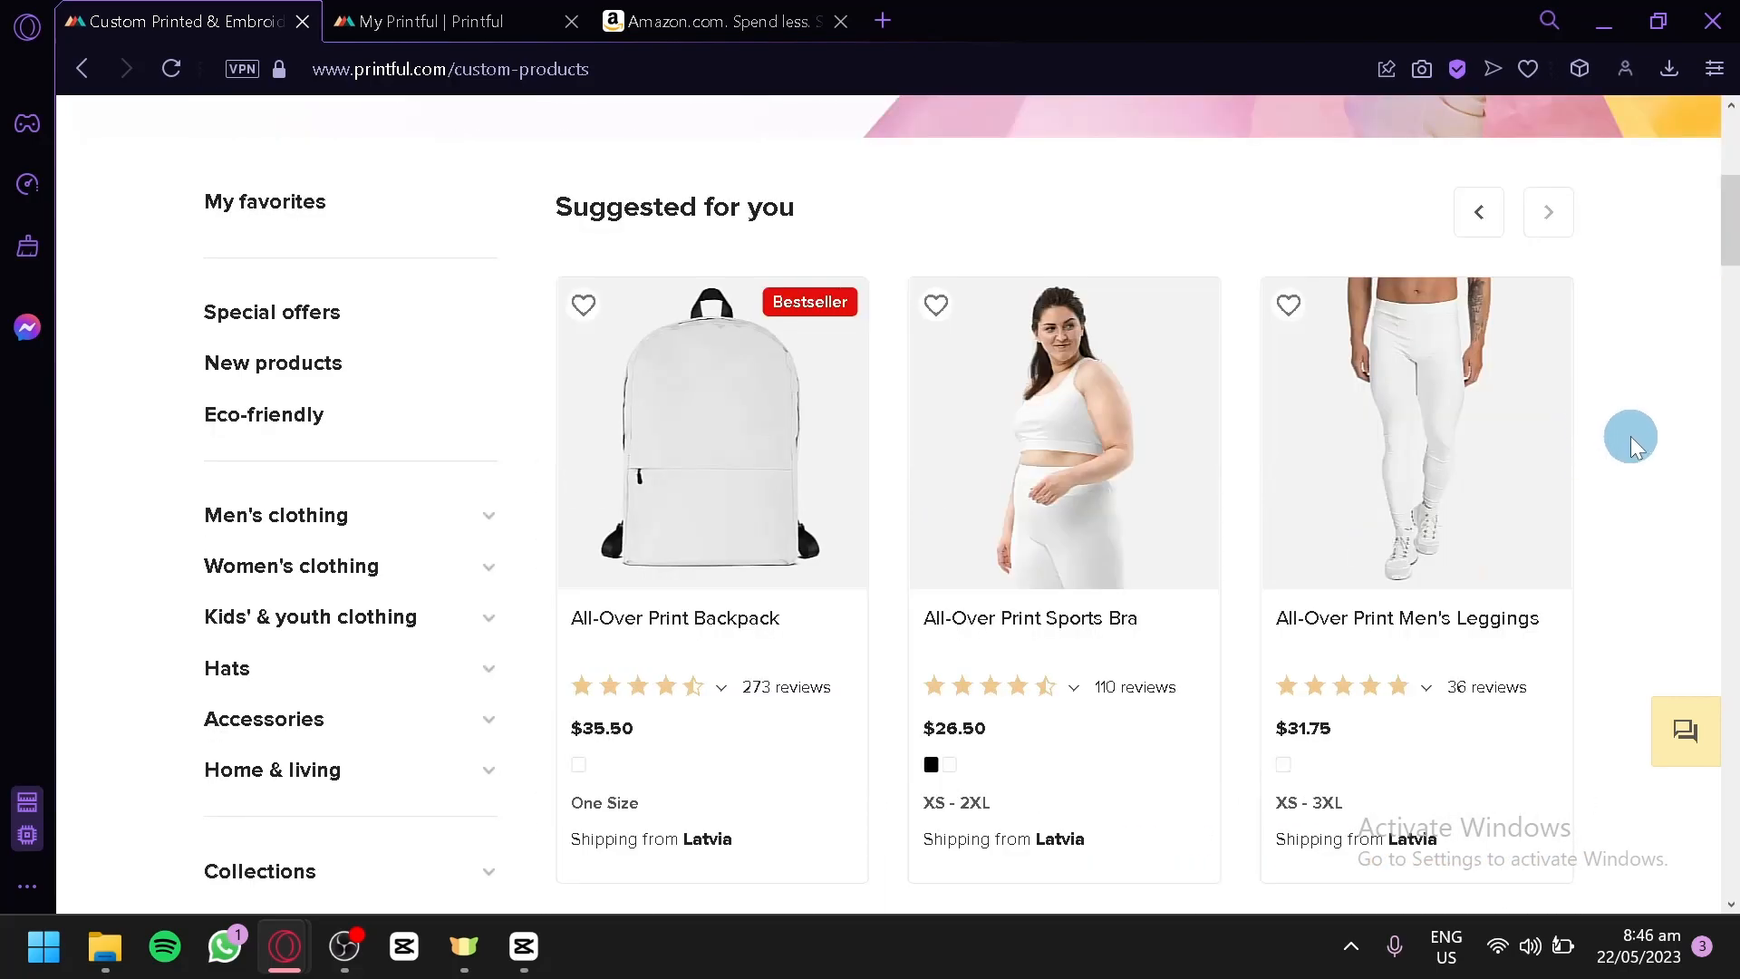
{"action": "scroll", "coordinate": [1626, 444], "scroll_direction": "down", "scroll_amount": 15}
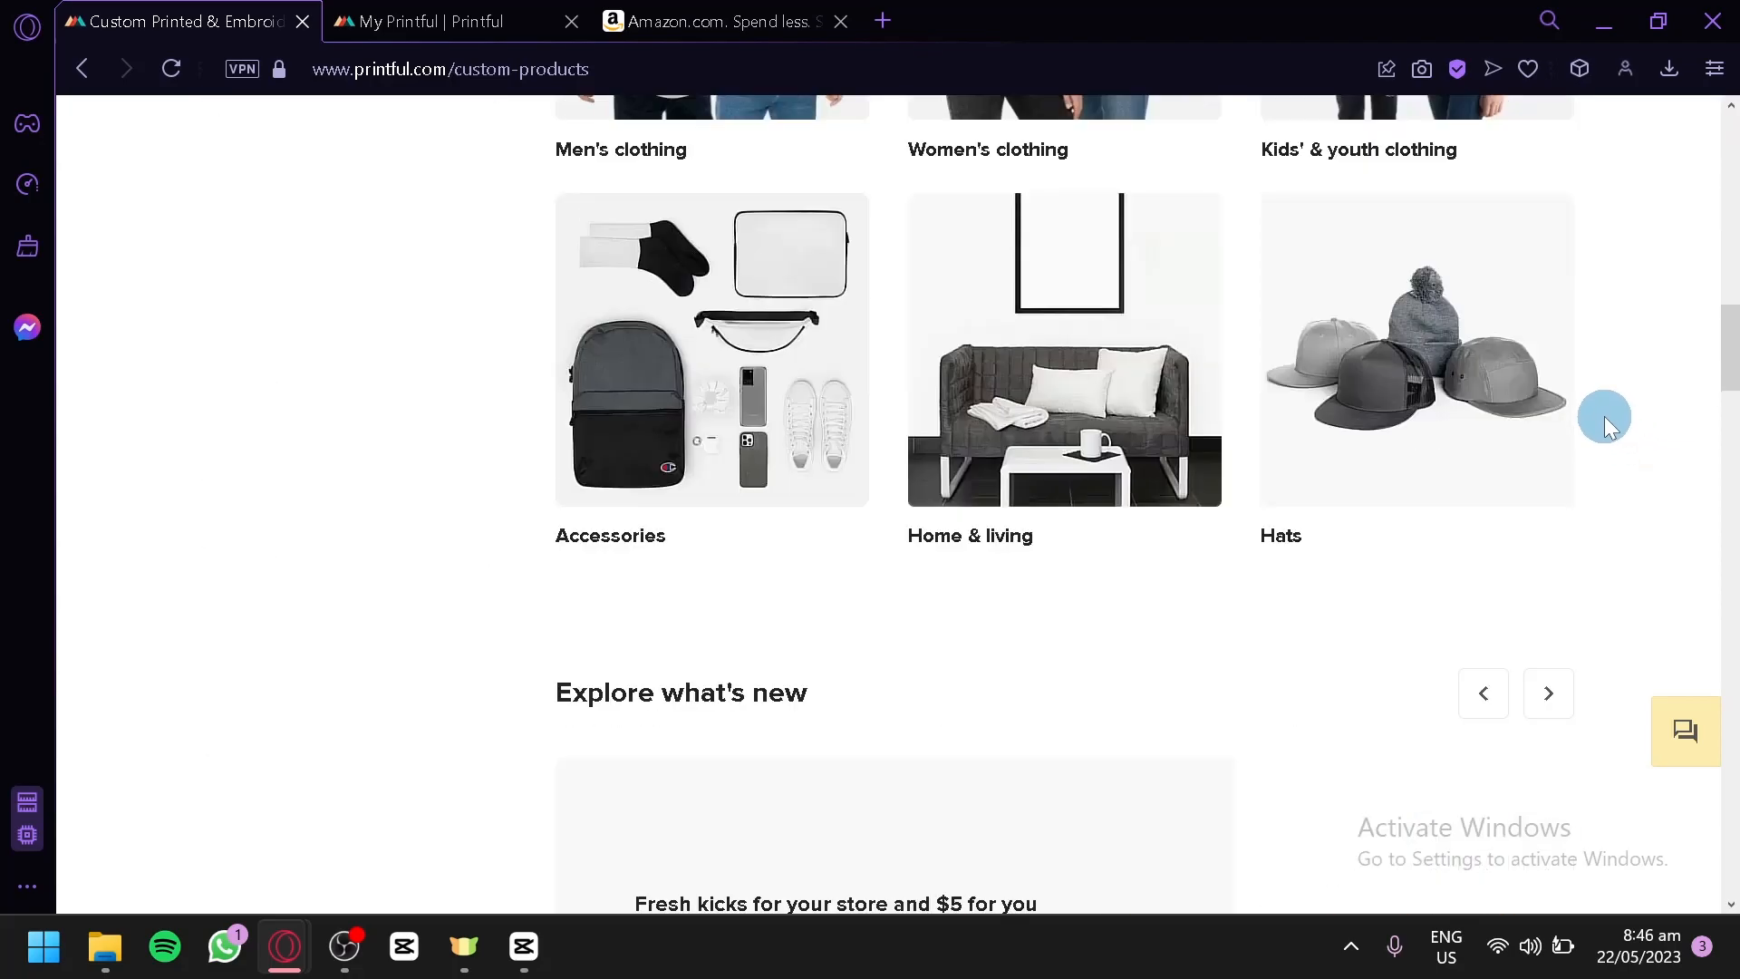
{"action": "scroll", "coordinate": [1605, 439], "scroll_direction": "down", "scroll_amount": 5}
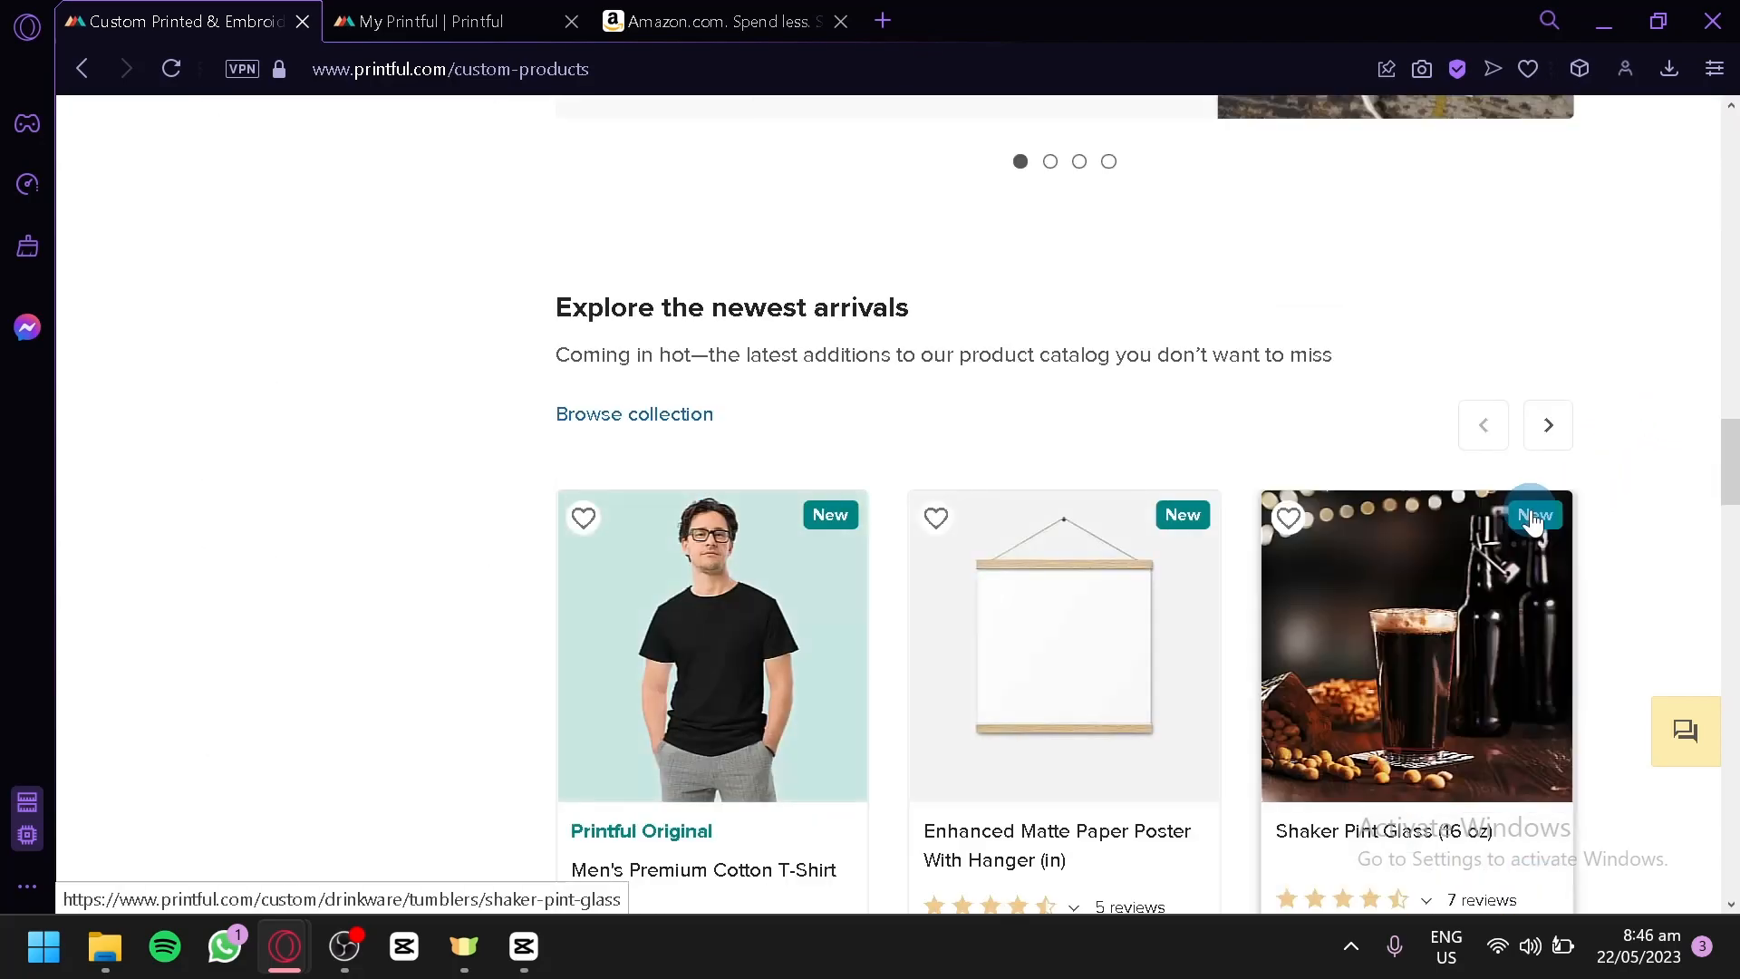
{"action": "scroll", "coordinate": [1607, 471], "scroll_direction": "down", "scroll_amount": 5}
{"action": "scroll", "coordinate": [1607, 489], "scroll_direction": "down", "scroll_amount": 5}
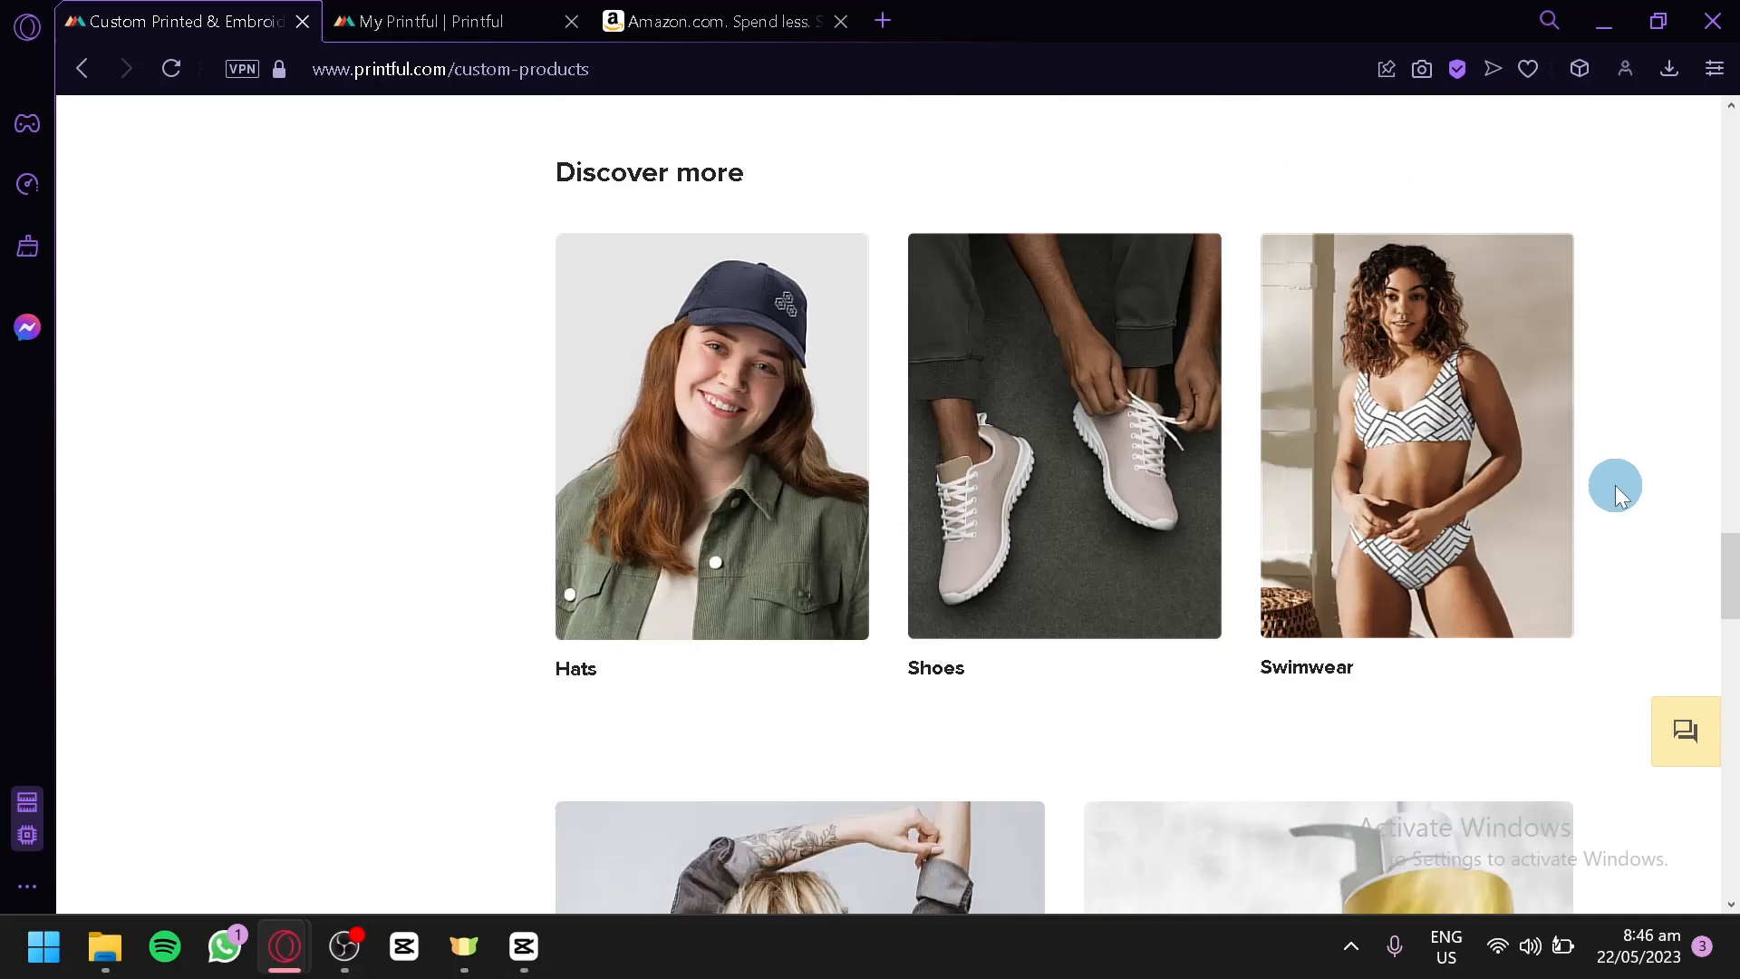
{"action": "scroll", "coordinate": [1613, 486], "scroll_direction": "down", "scroll_amount": 5}
{"action": "scroll", "coordinate": [1599, 481], "scroll_direction": "up", "scroll_amount": 15}
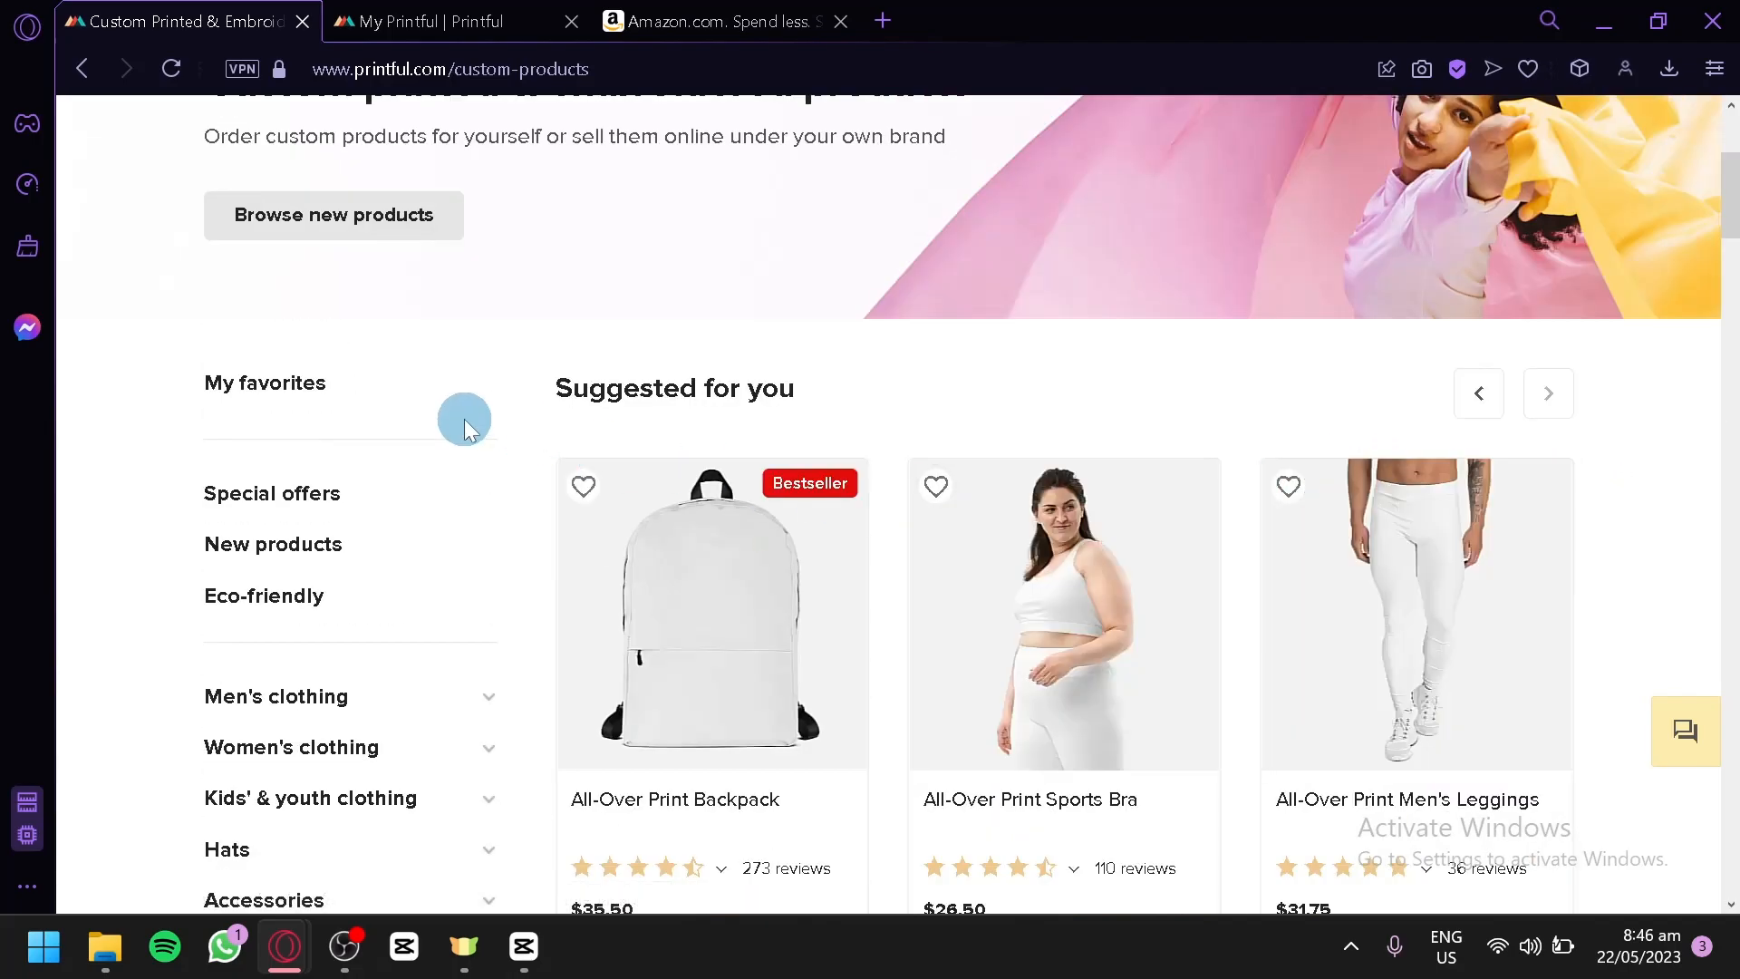
{"action": "scroll", "coordinate": [420, 448], "scroll_direction": "down", "scroll_amount": 2}
{"action": "scroll", "coordinate": [447, 462], "scroll_direction": "up", "scroll_amount": 2}
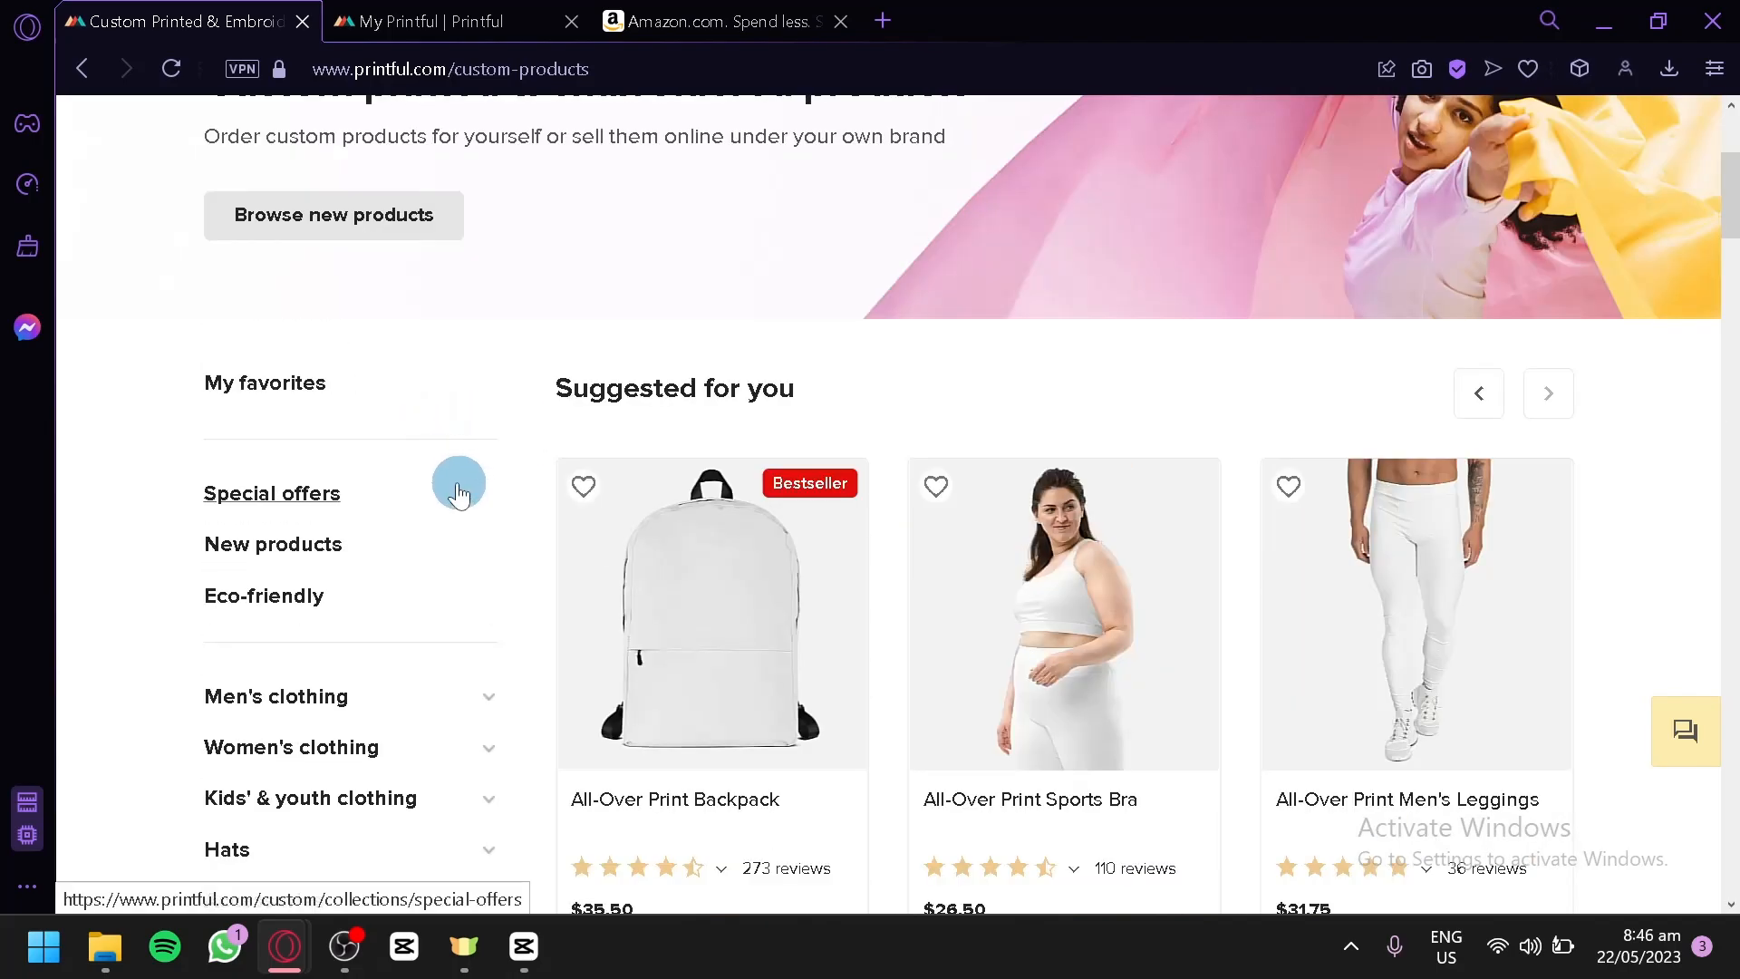
Expand the Men's clothing category and open the All men's clothing listing
{"action": "scroll", "coordinate": [462, 481], "scroll_direction": "down", "scroll_amount": 2}
{"action": "left_click", "coordinate": [453, 514]}
{"action": "left_click", "coordinate": [315, 524]}
{"action": "left_click", "coordinate": [304, 524]}
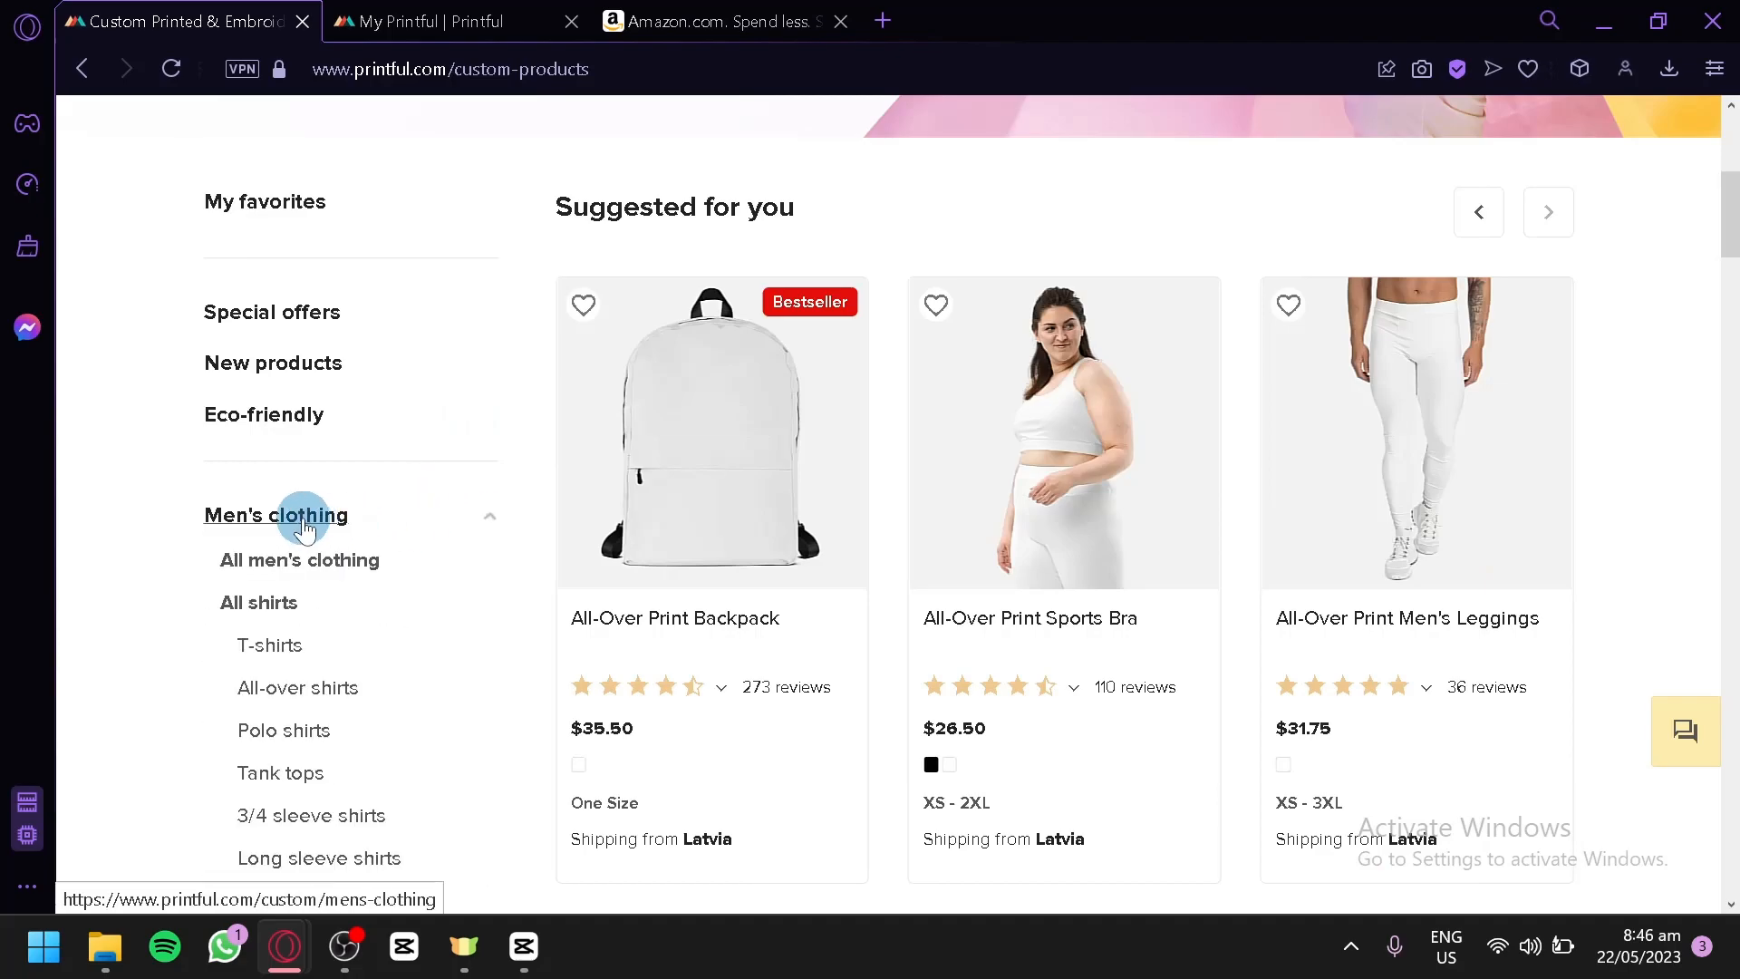
{"action": "left_click", "coordinate": [290, 560]}
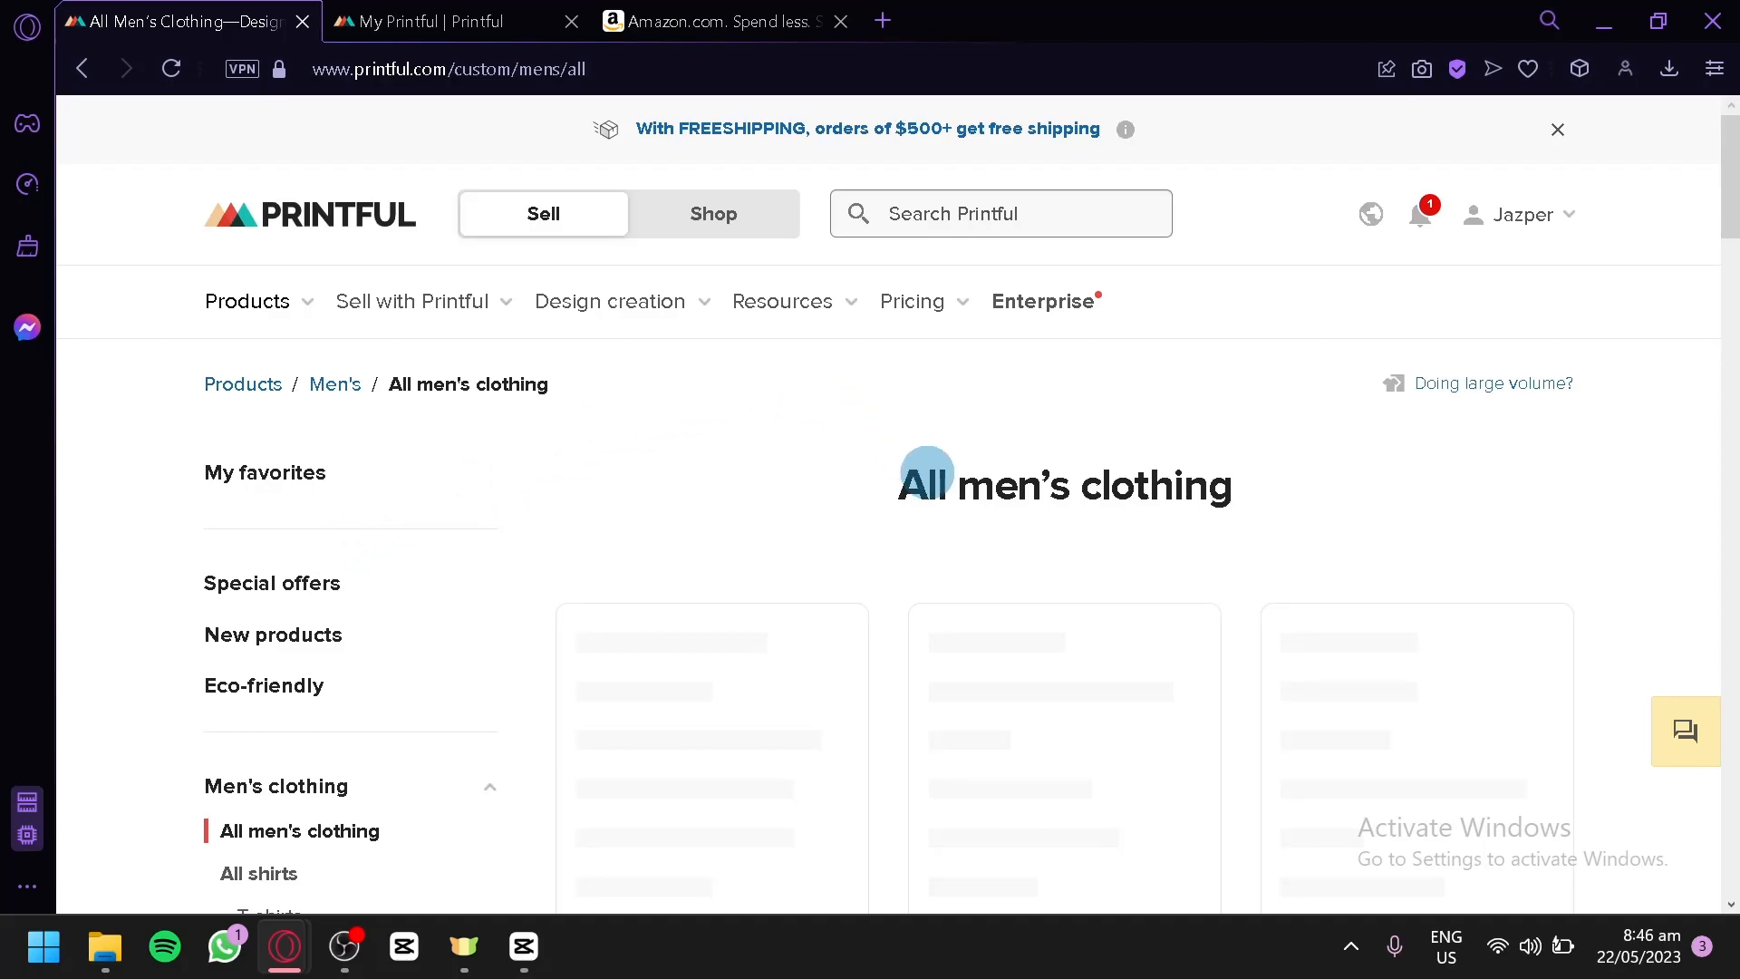
Browse the men's clothing listing, keeping it sorted by most popular, and open the Unisex Heavy Blend Hoodie | Gildan 18500
{"action": "scroll", "coordinate": [917, 475], "scroll_direction": "down", "scroll_amount": 2}
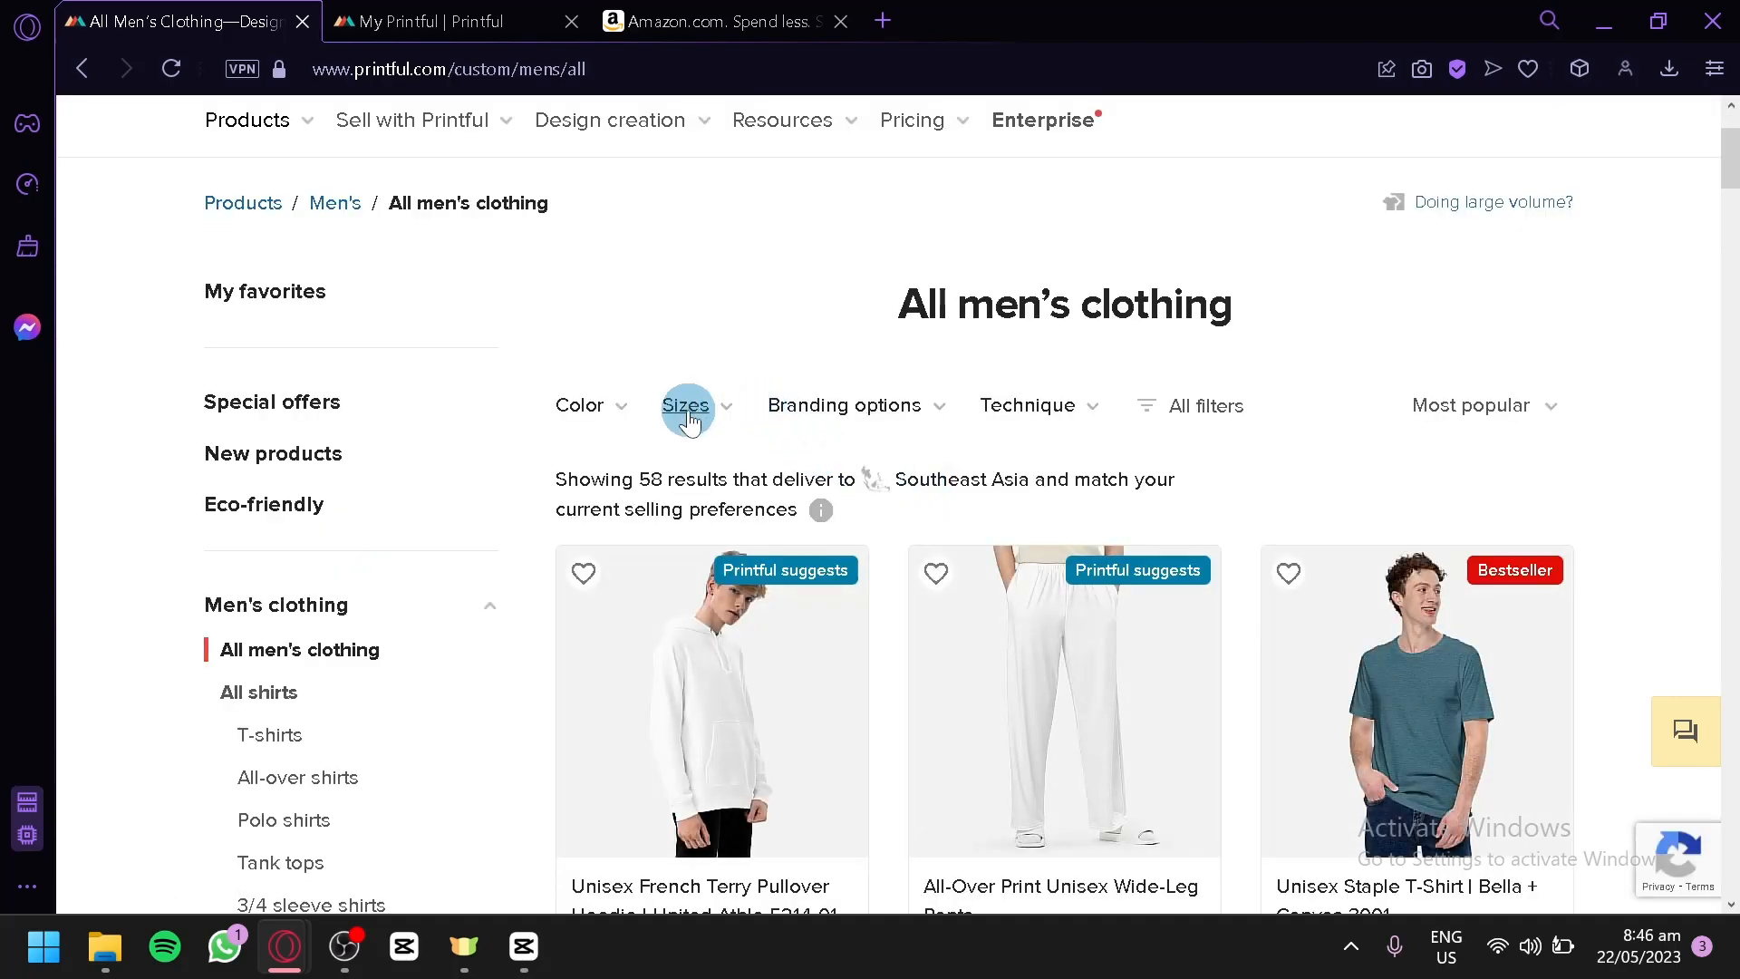
{"action": "left_click", "coordinate": [1533, 415]}
{"action": "left_click", "coordinate": [1509, 467]}
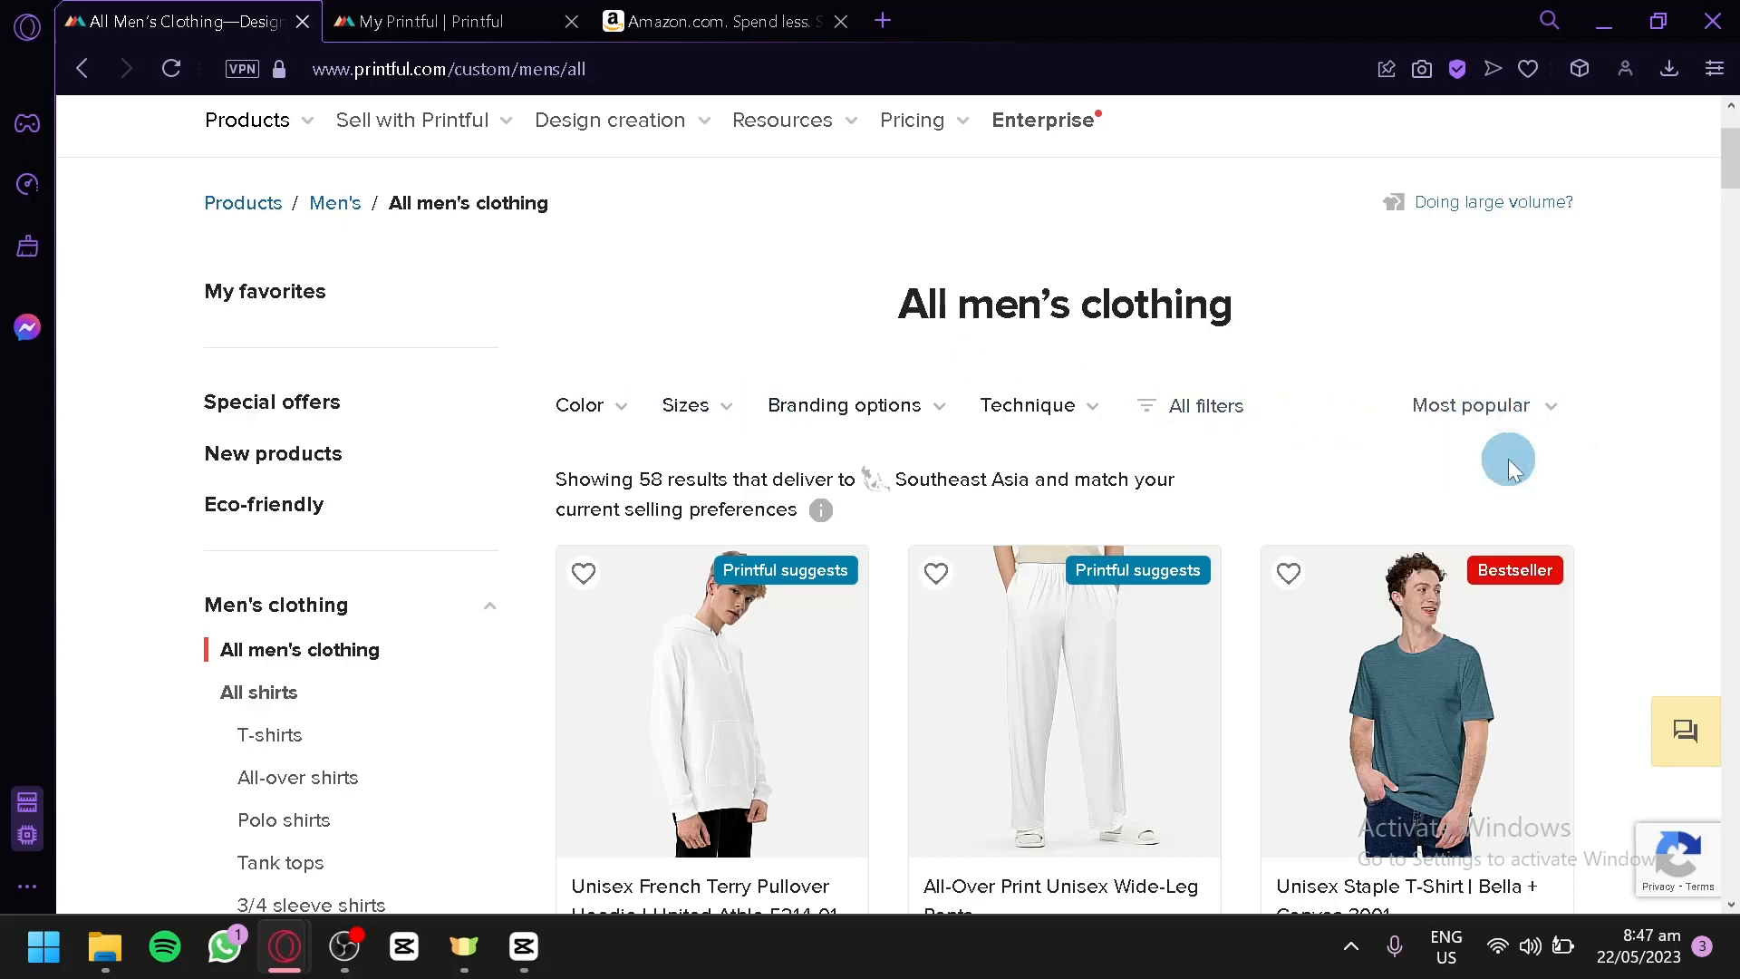
{"action": "scroll", "coordinate": [1231, 504], "scroll_direction": "down", "scroll_amount": 2}
{"action": "scroll", "coordinate": [1231, 504], "scroll_direction": "down", "scroll_amount": 2}
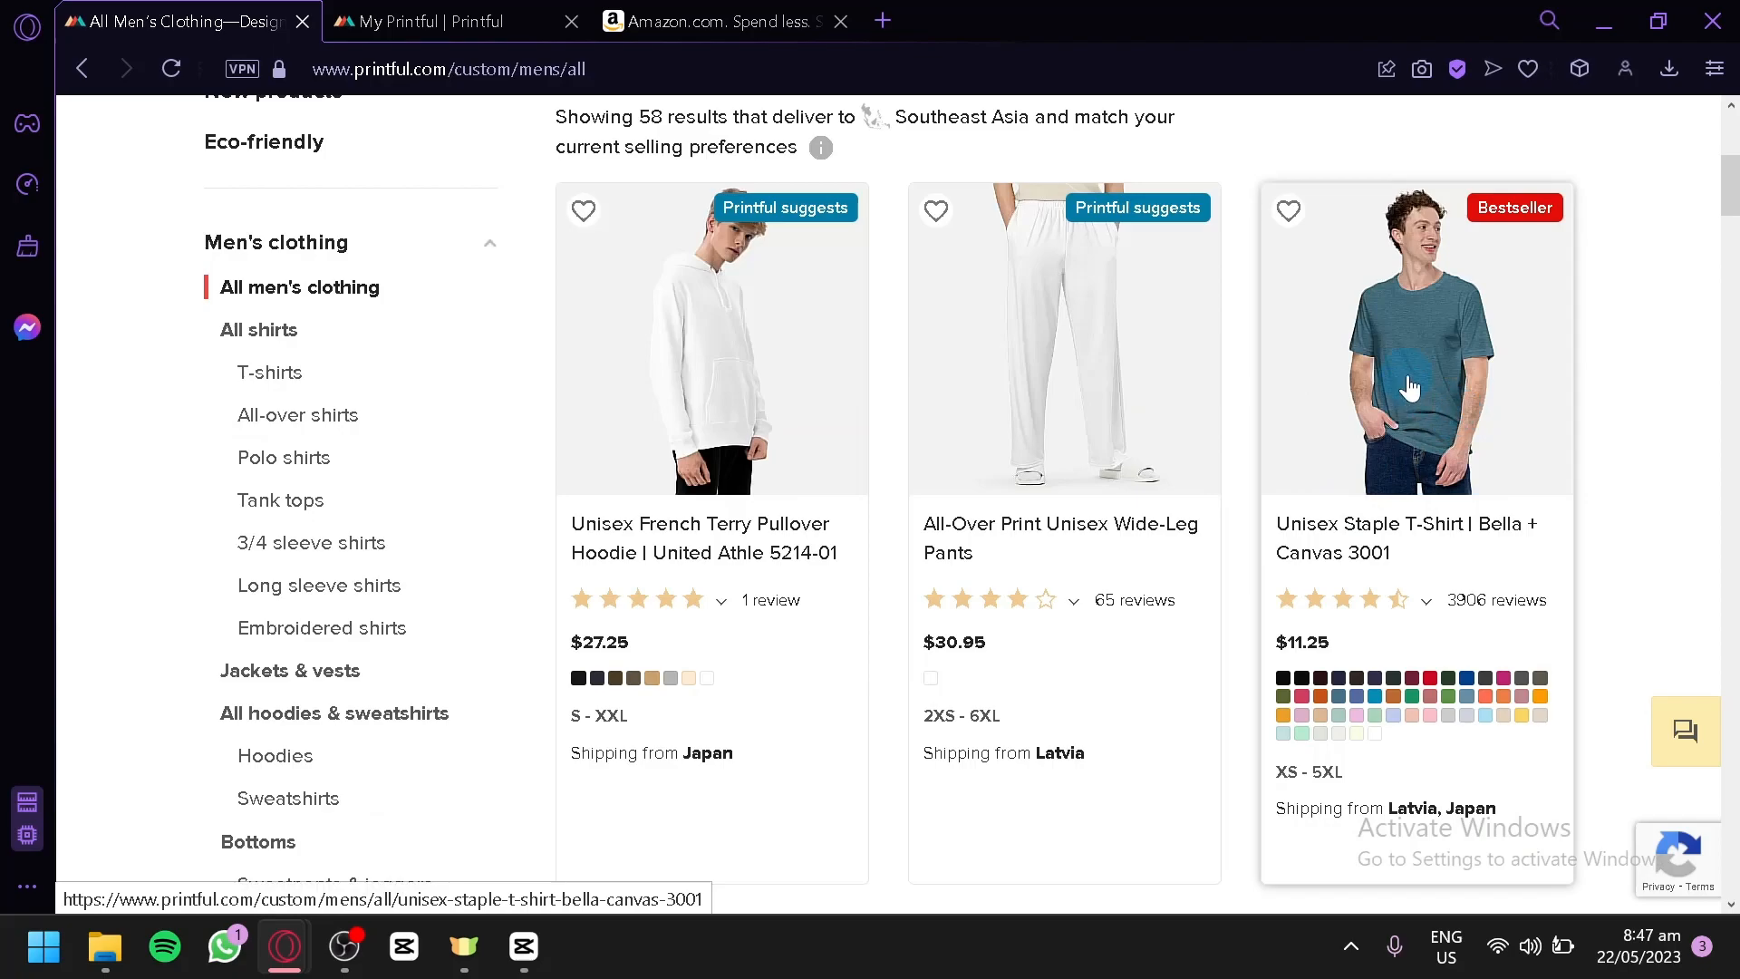
{"action": "scroll", "coordinate": [1386, 363], "scroll_direction": "down", "scroll_amount": 3}
{"action": "scroll", "coordinate": [728, 533], "scroll_direction": "down", "scroll_amount": 2}
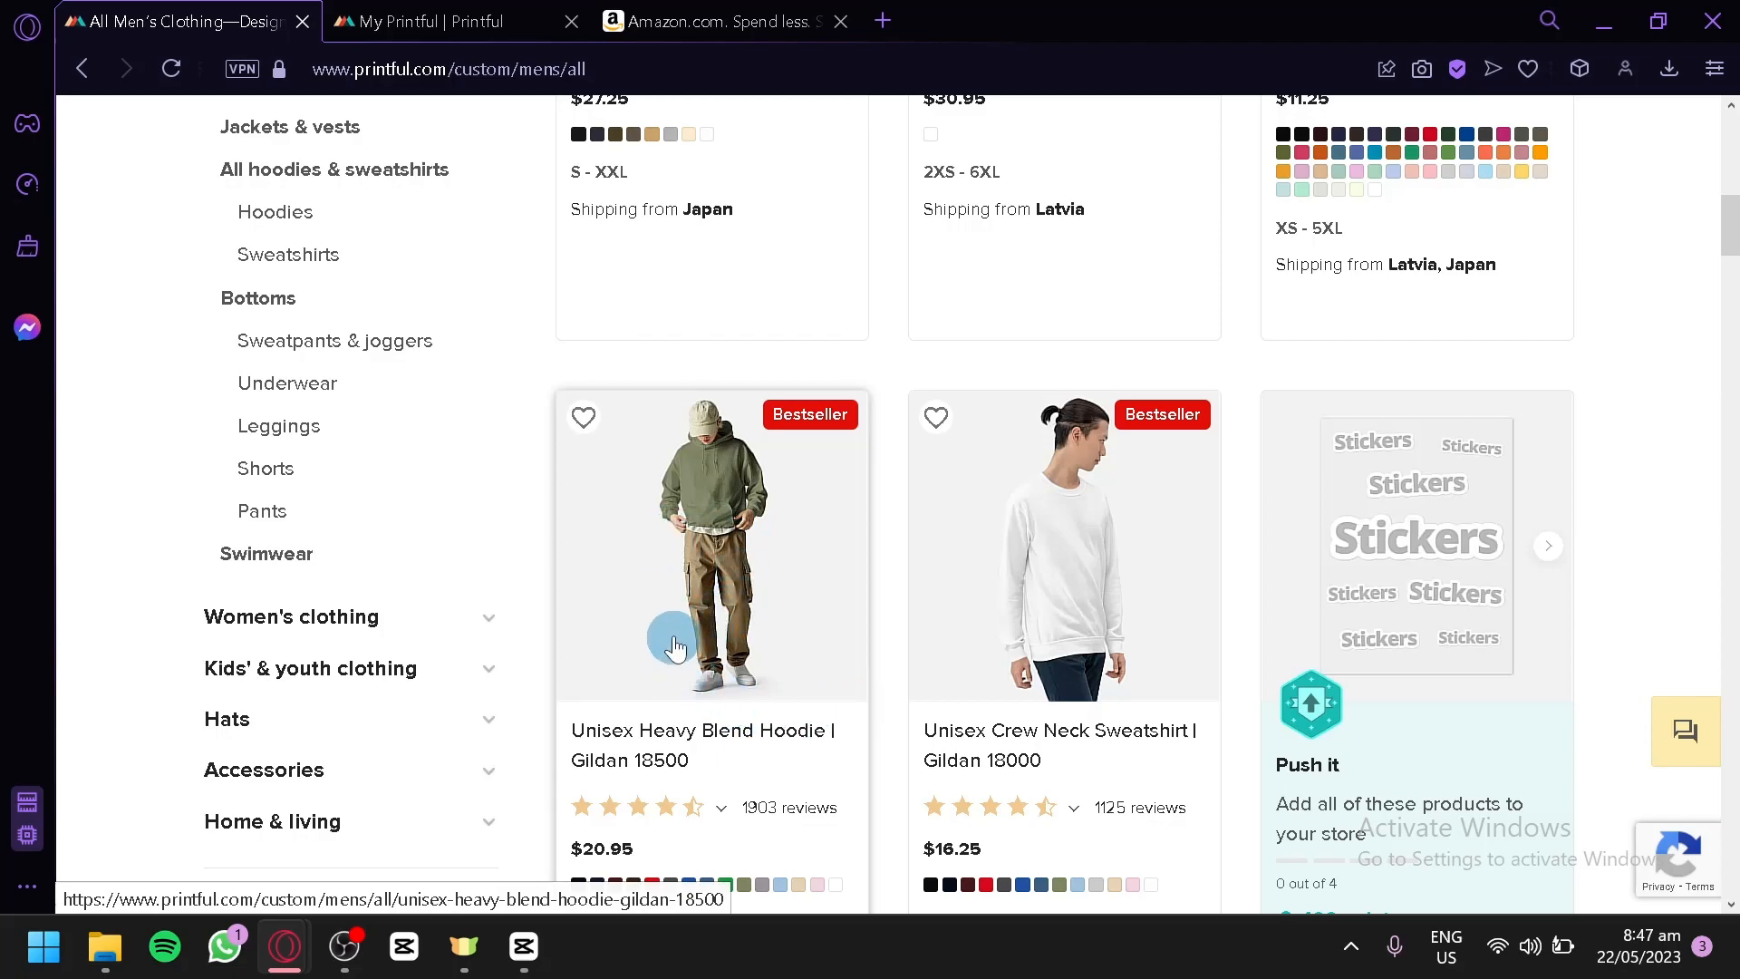
{"action": "left_click", "coordinate": [682, 572]}
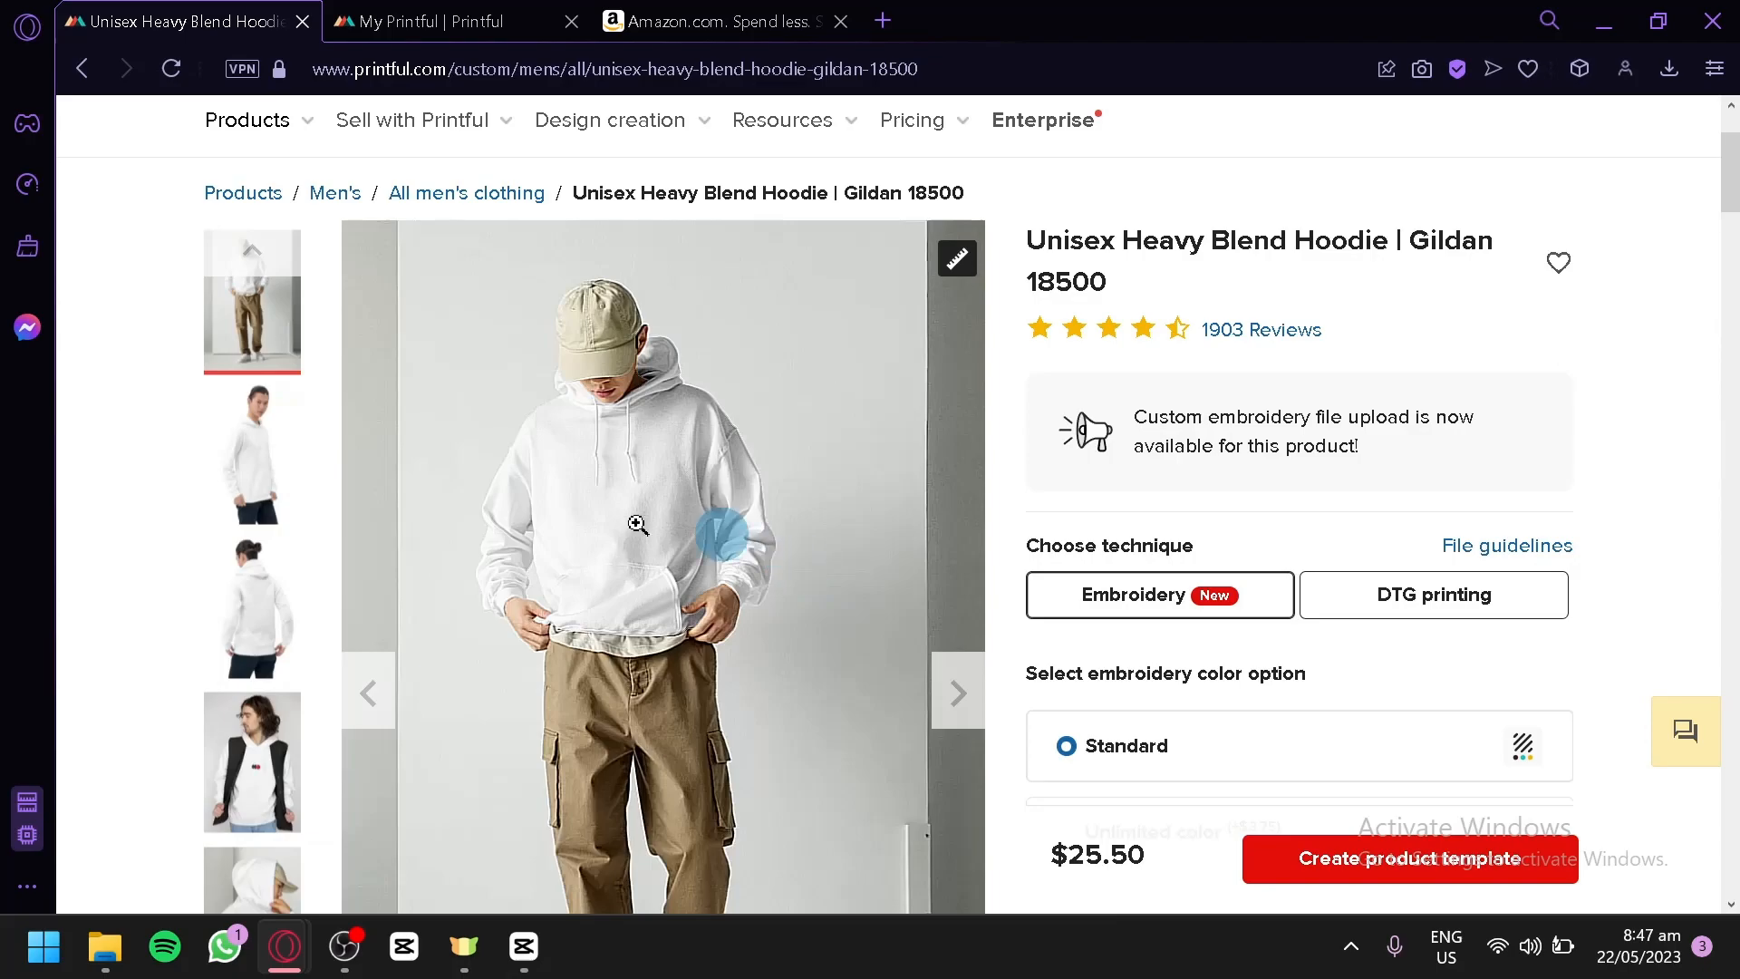
Look through the hoodie's product photos, ending on the light blue "think BIG" design
{"action": "left_click", "coordinate": [261, 453]}
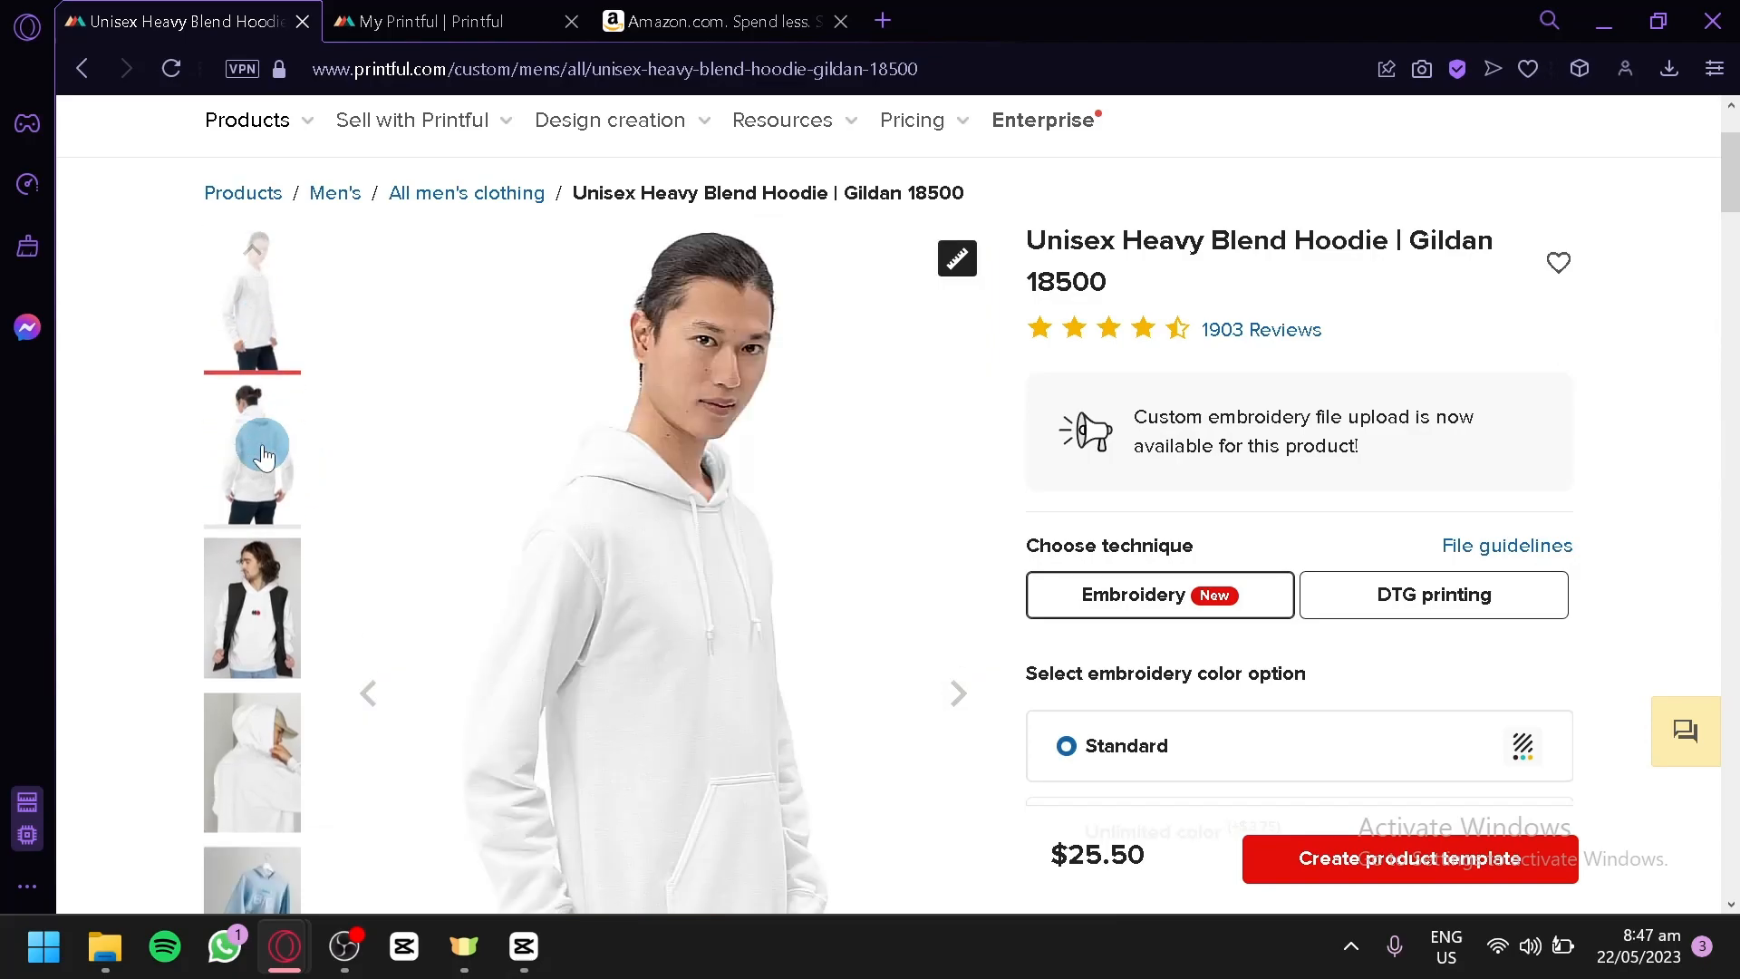
{"action": "left_click", "coordinate": [275, 630]}
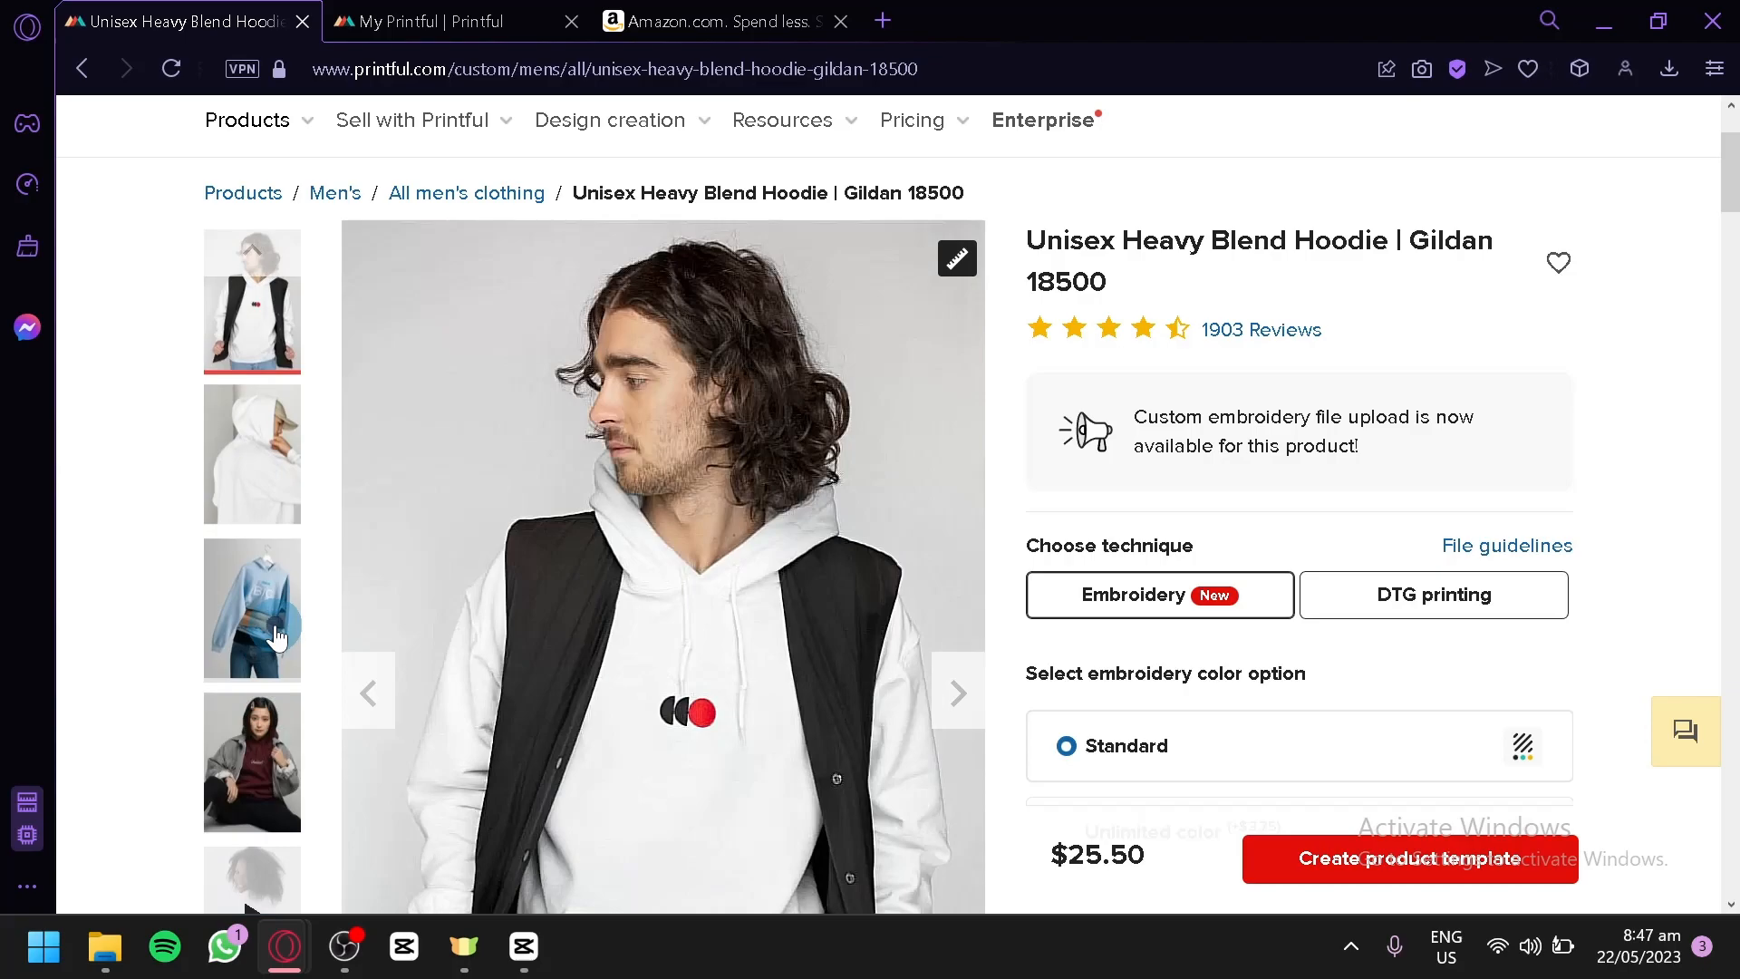
{"action": "left_click", "coordinate": [274, 637]}
{"action": "scroll", "coordinate": [263, 494], "scroll_direction": "up", "scroll_amount": 2}
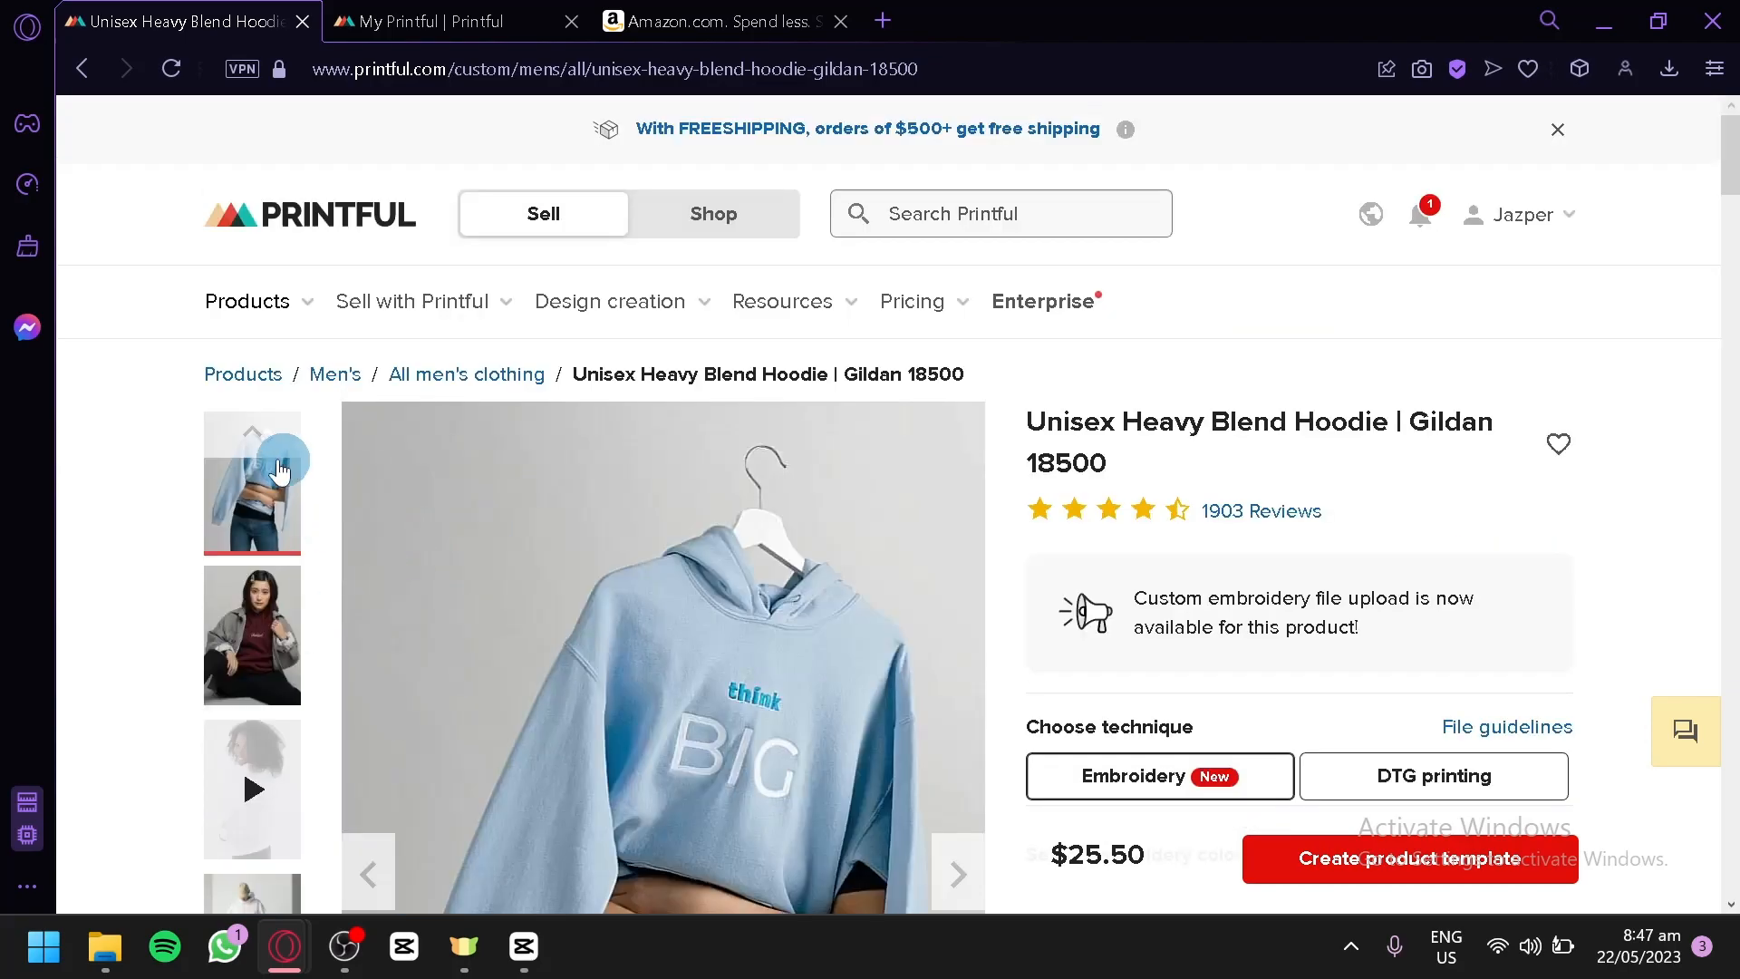
{"action": "scroll", "coordinate": [1223, 577], "scroll_direction": "down", "scroll_amount": 2}
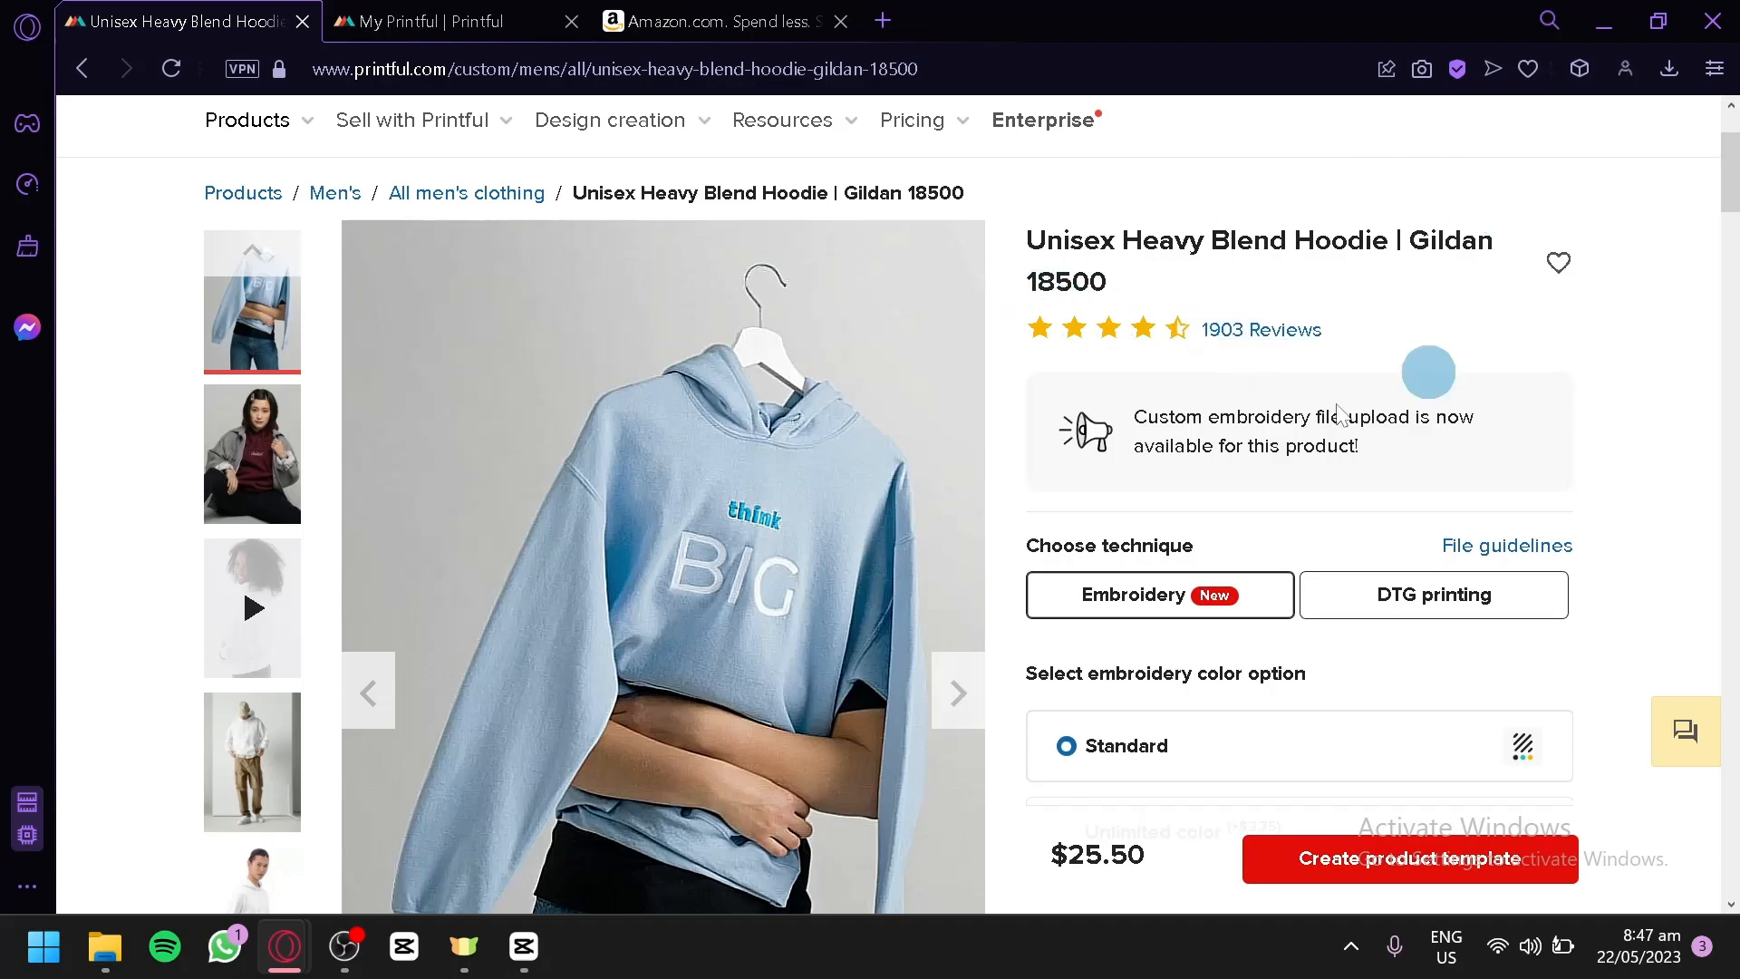
Compare DTG printing with Embroidery, keep Embroidery as the technique, and select the Unlimited color embroidery option after viewing both option explanations
{"action": "scroll", "coordinate": [1214, 340], "scroll_direction": "down", "scroll_amount": 2}
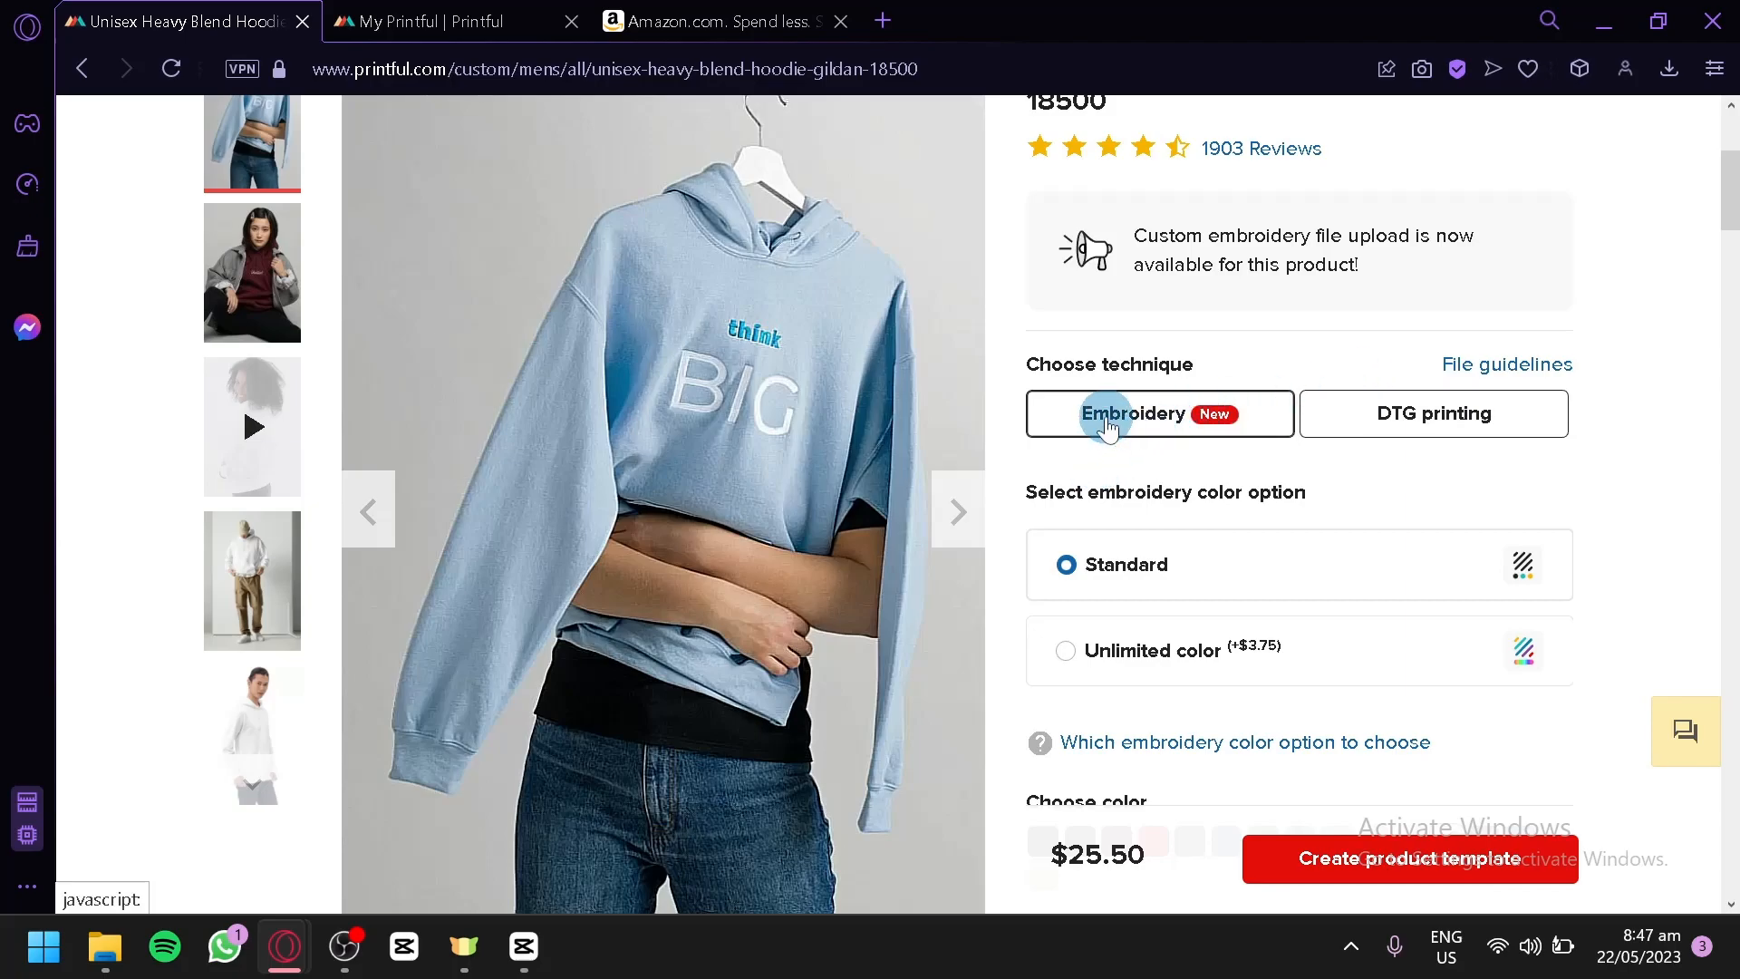
{"action": "left_click", "coordinate": [1458, 417]}
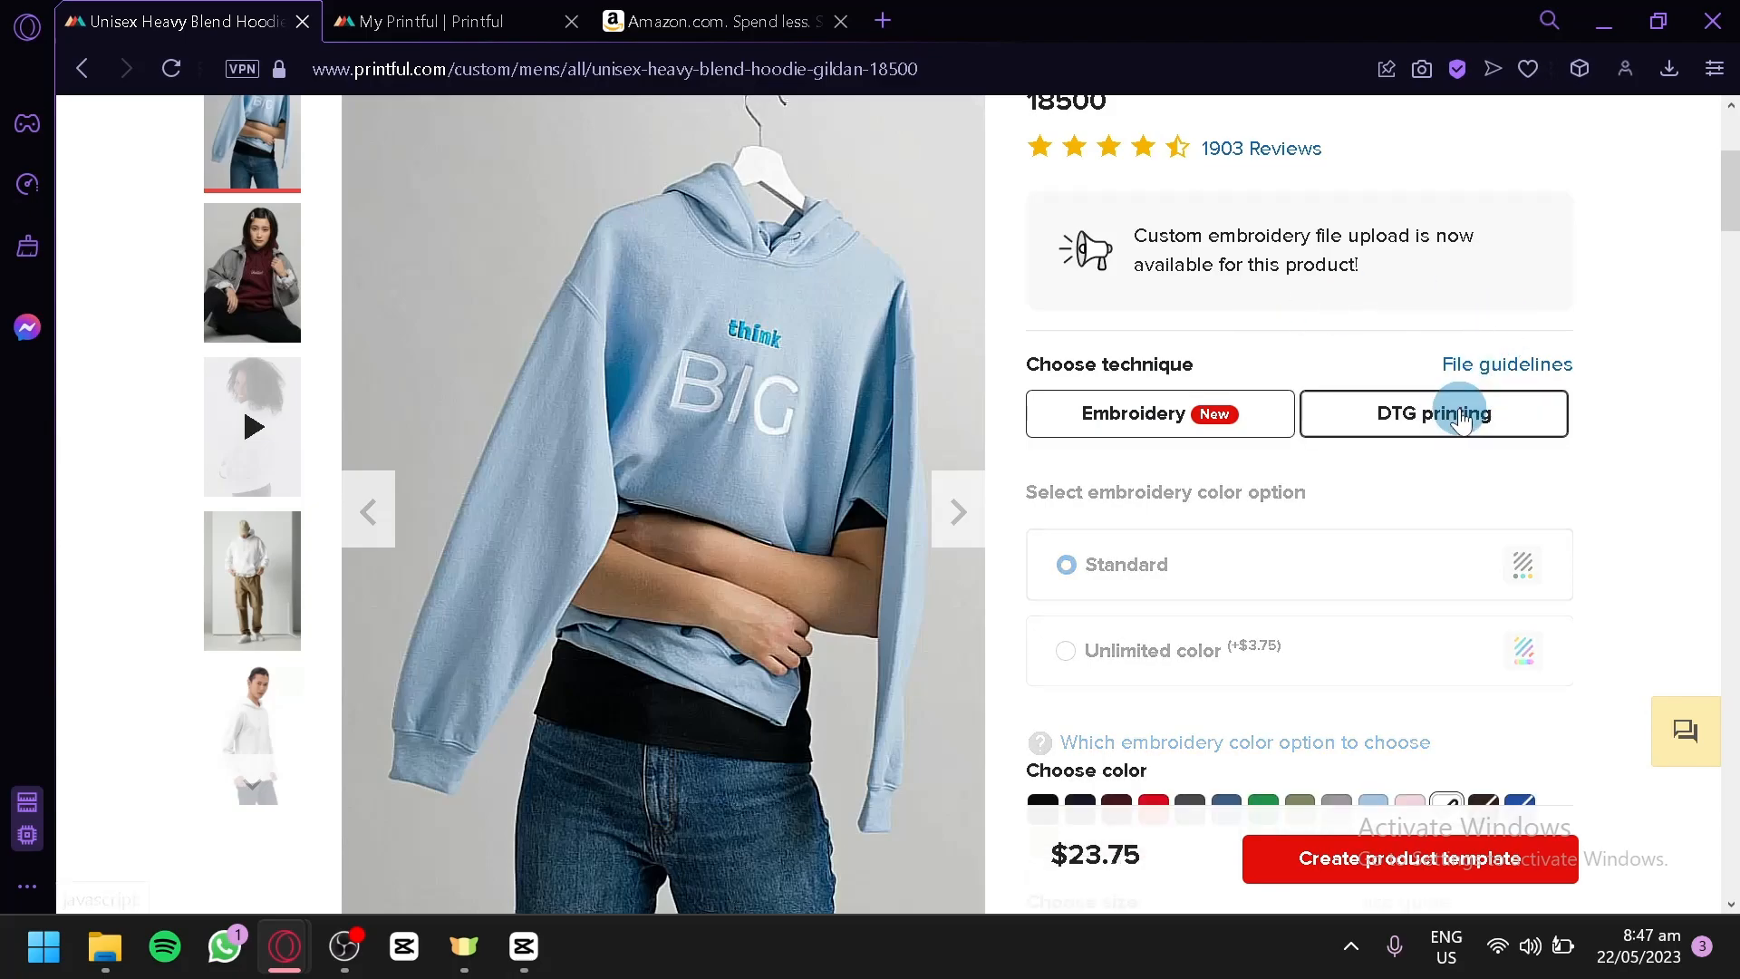
{"action": "left_click", "coordinate": [1169, 409]}
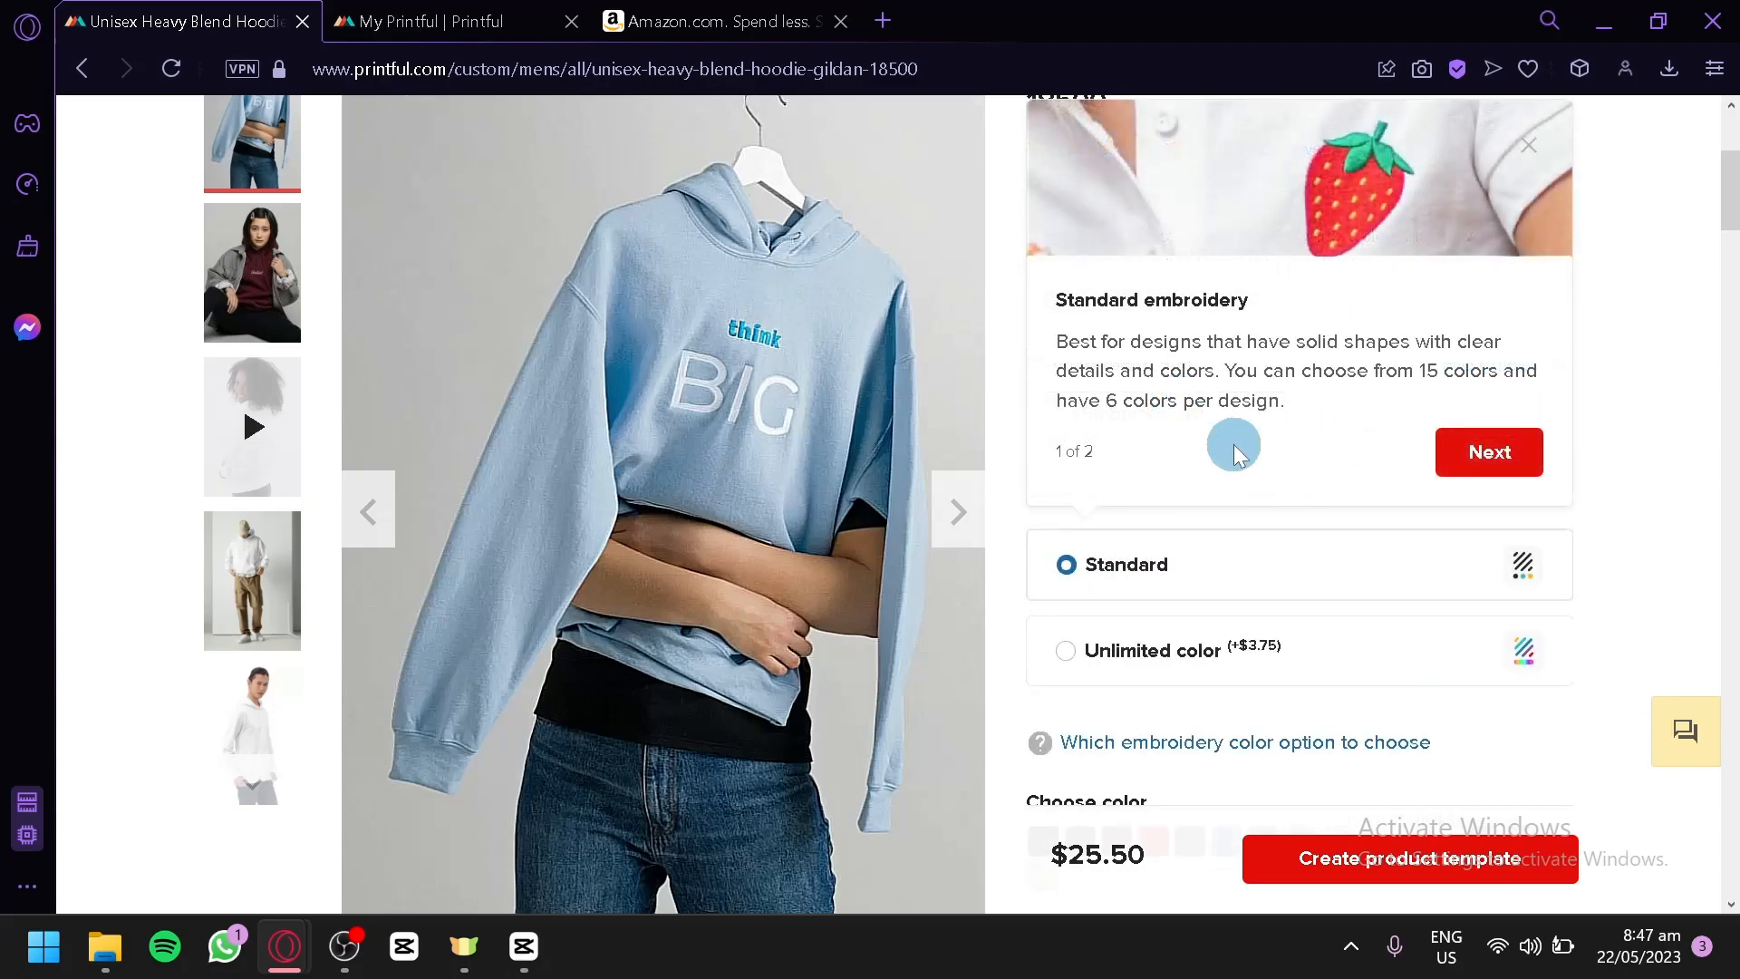
{"action": "scroll", "coordinate": [1233, 444], "scroll_direction": "up", "scroll_amount": 3}
{"action": "scroll", "coordinate": [1414, 403], "scroll_direction": "down", "scroll_amount": 3}
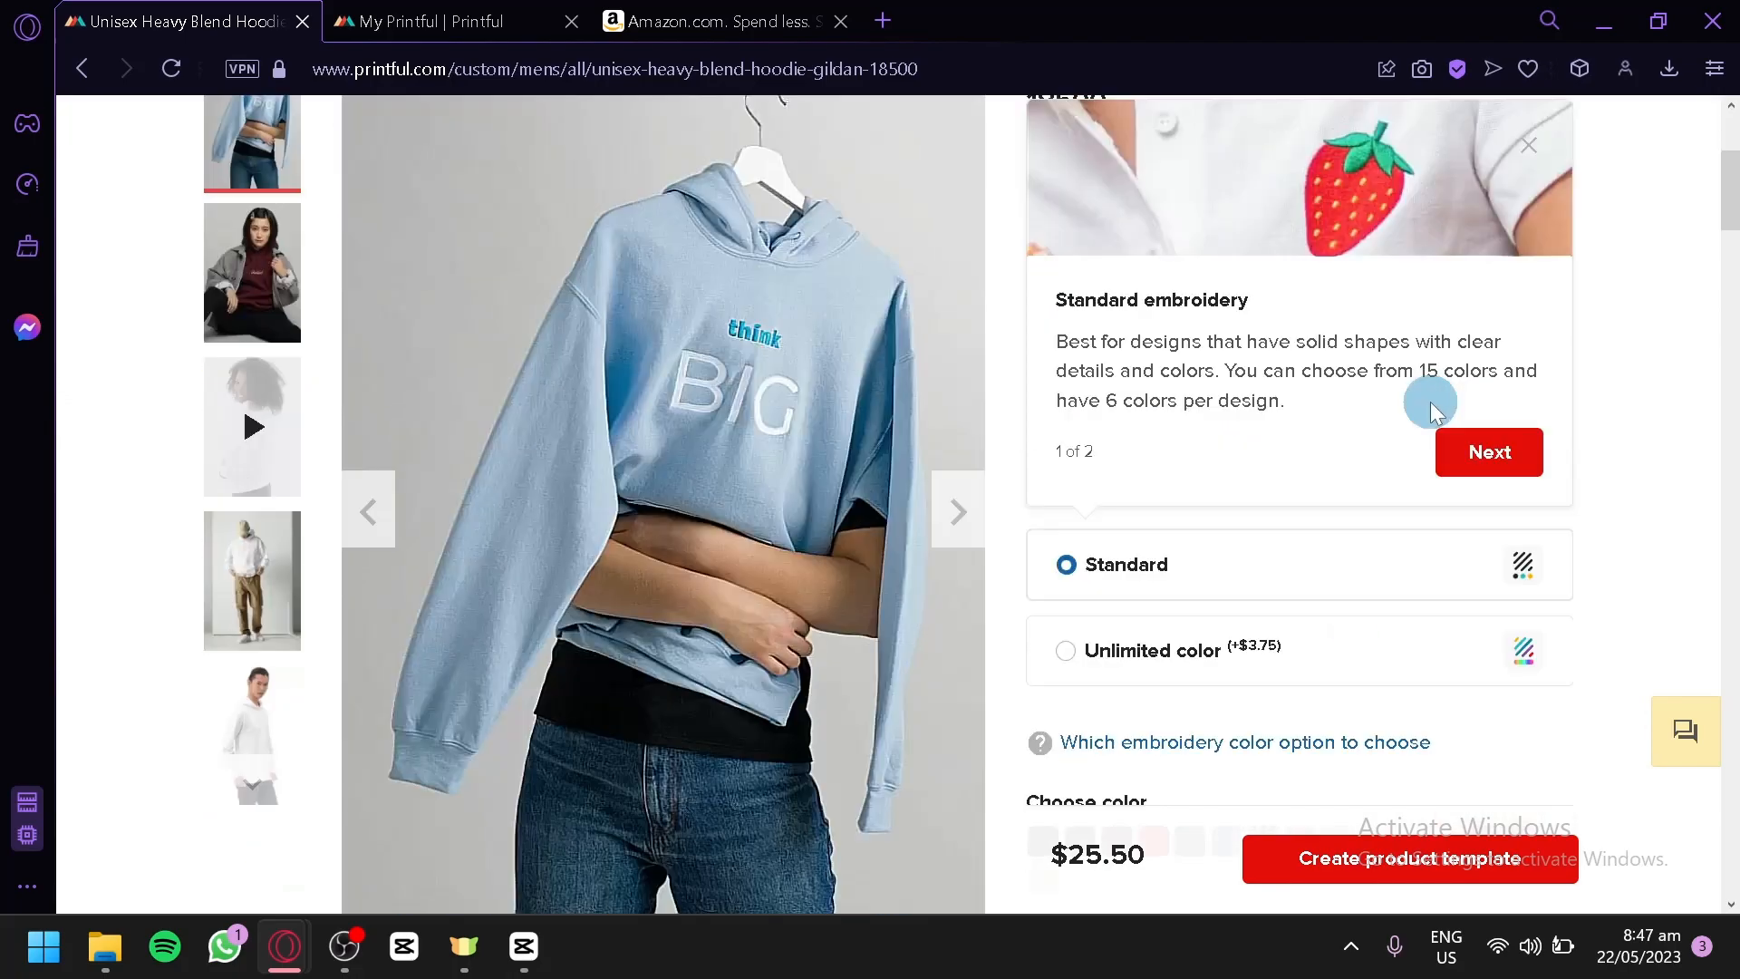
{"action": "left_click", "coordinate": [1495, 453]}
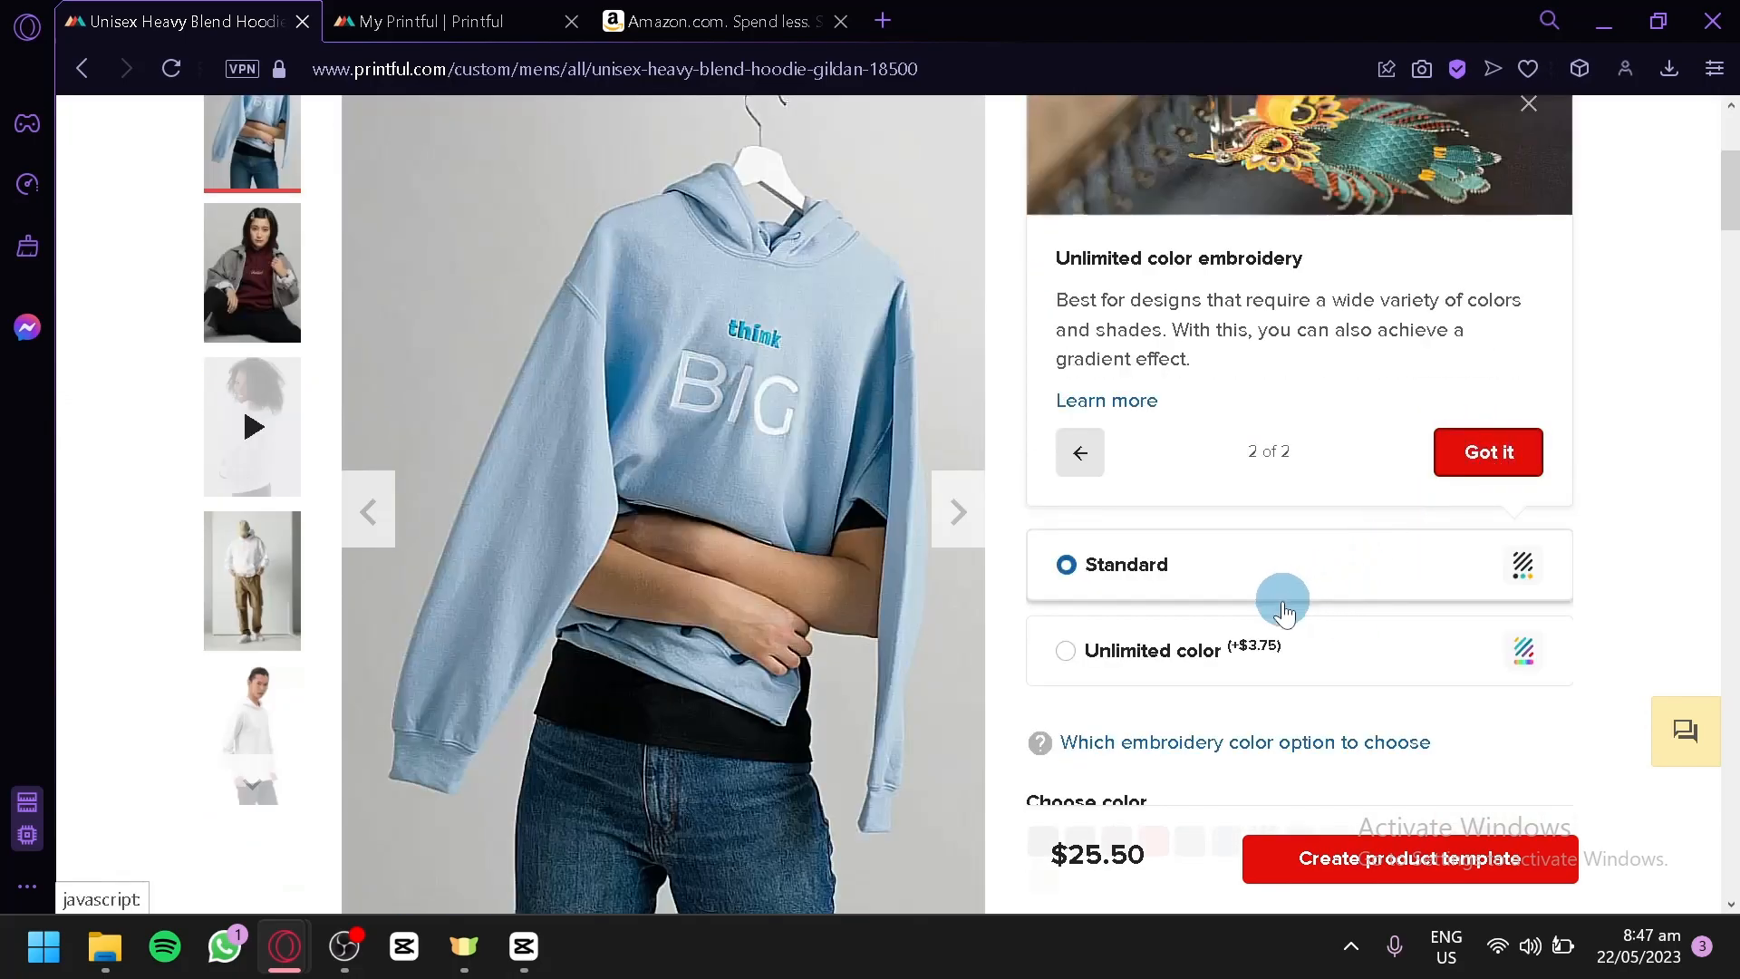
{"action": "left_click", "coordinate": [1066, 650]}
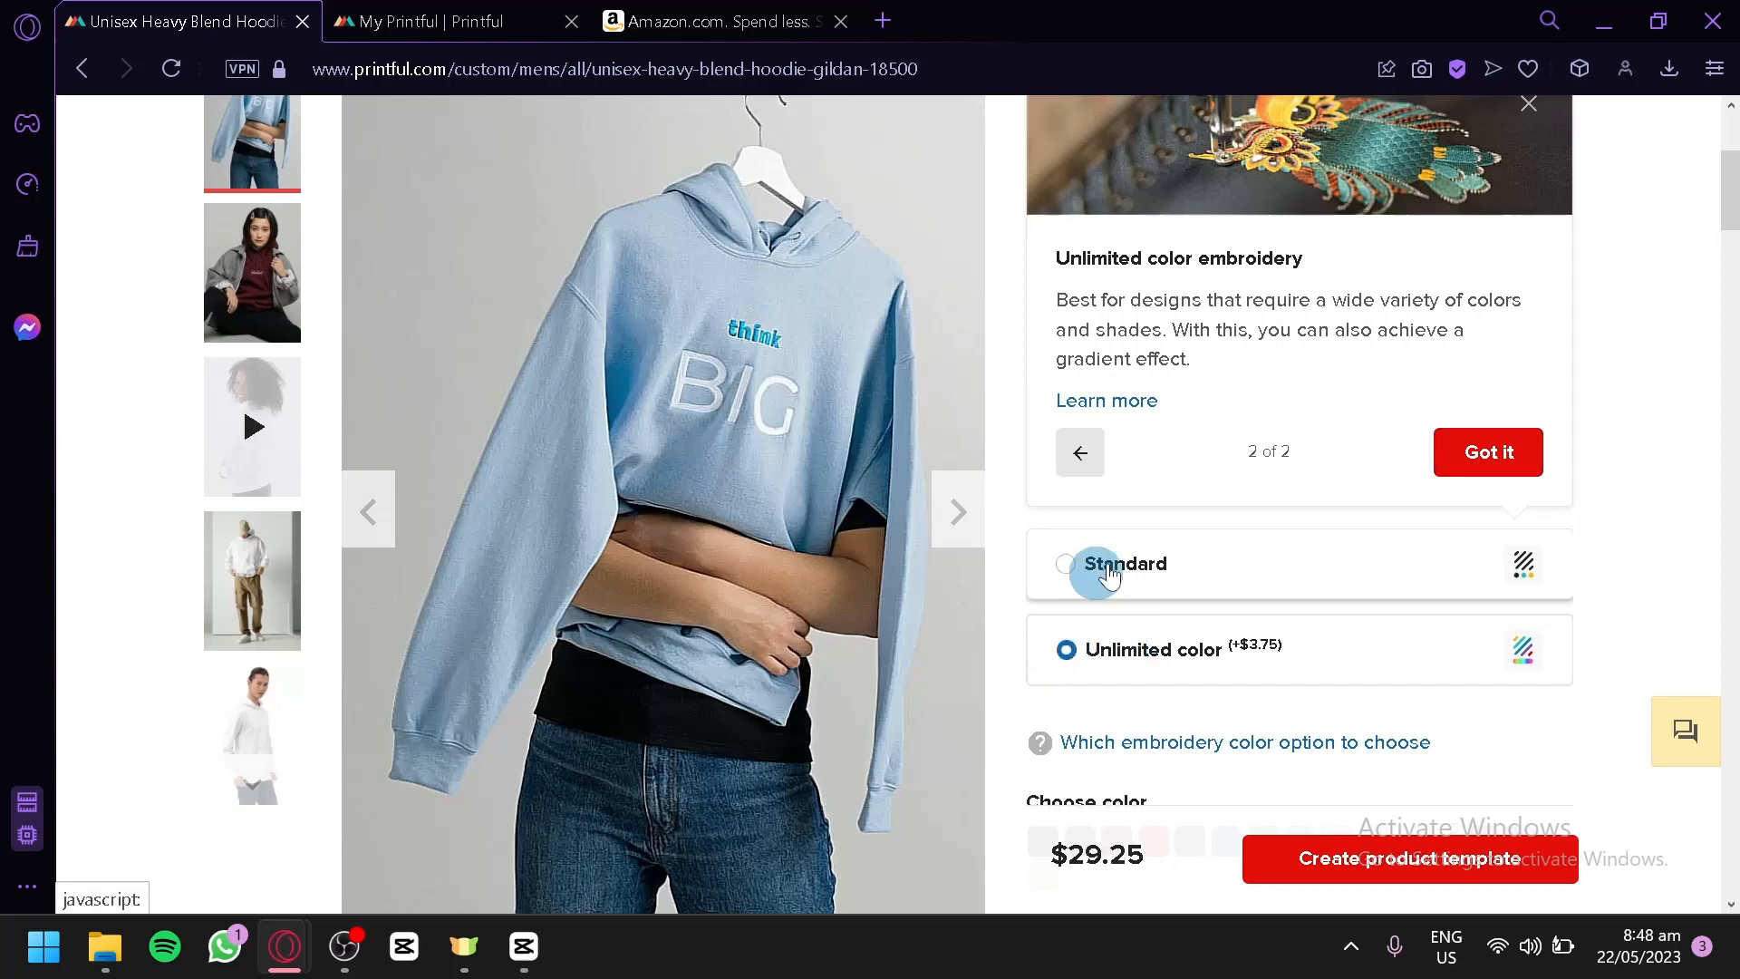
Set the hoodie's color to Black and its size to L
{"action": "scroll", "coordinate": [1134, 589], "scroll_direction": "down", "scroll_amount": 2}
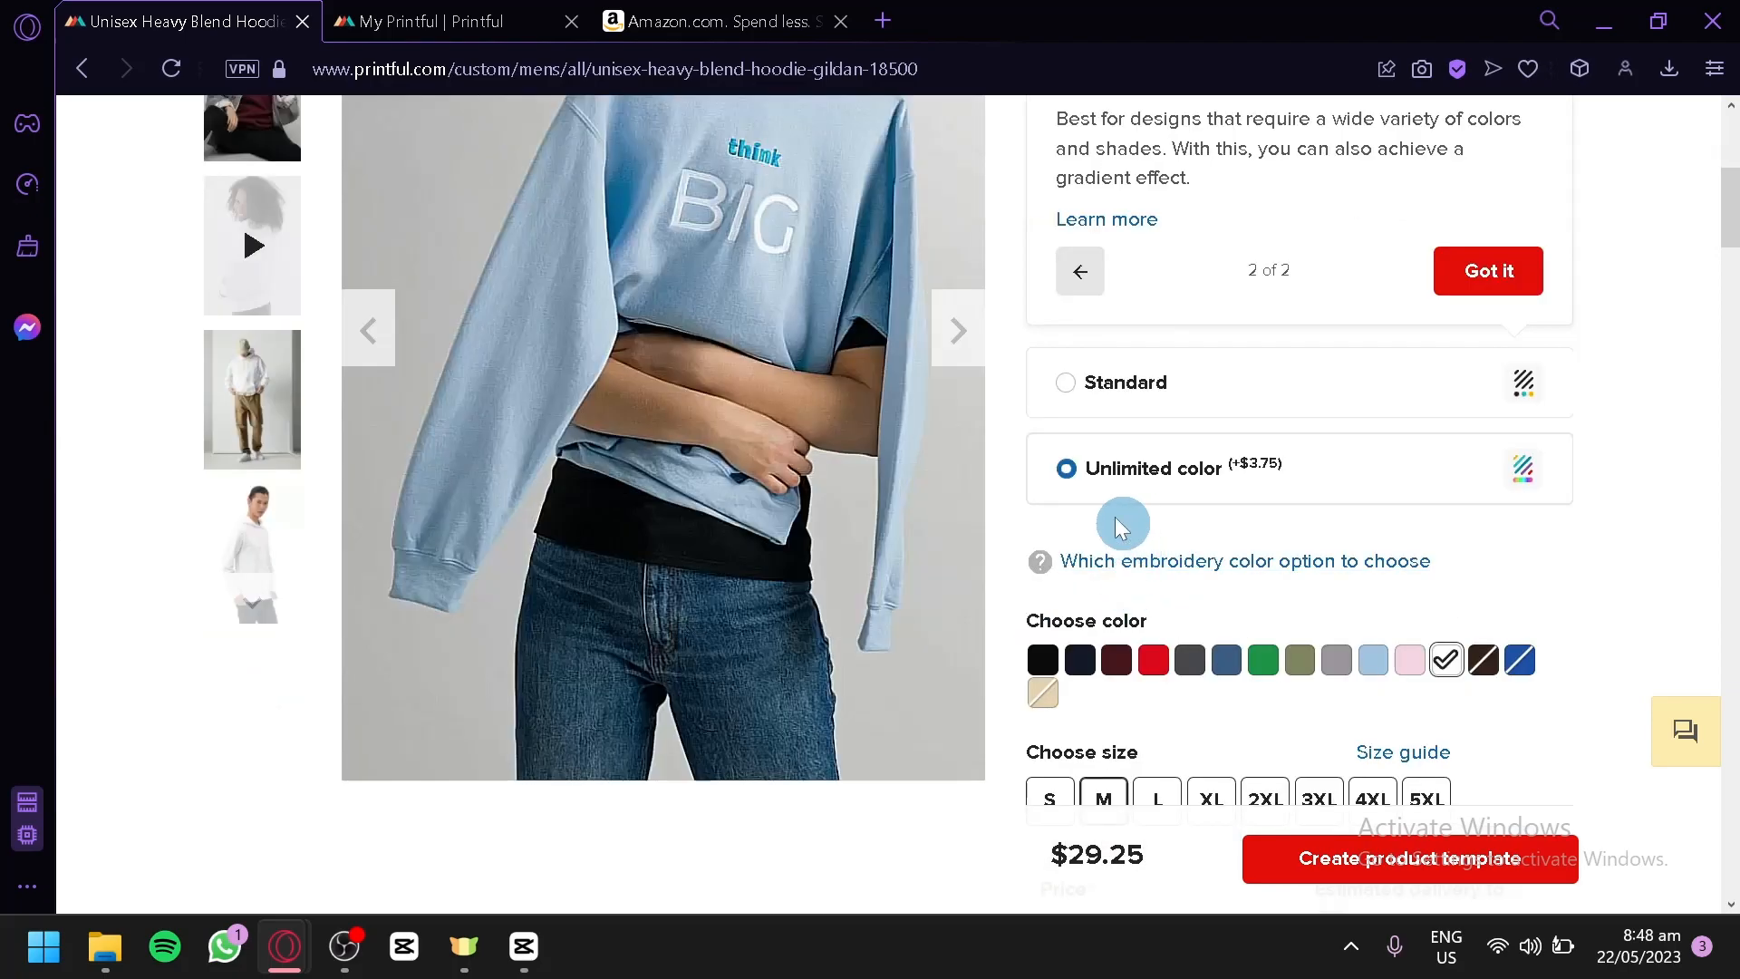
{"action": "scroll", "coordinate": [1178, 516], "scroll_direction": "down", "scroll_amount": 2}
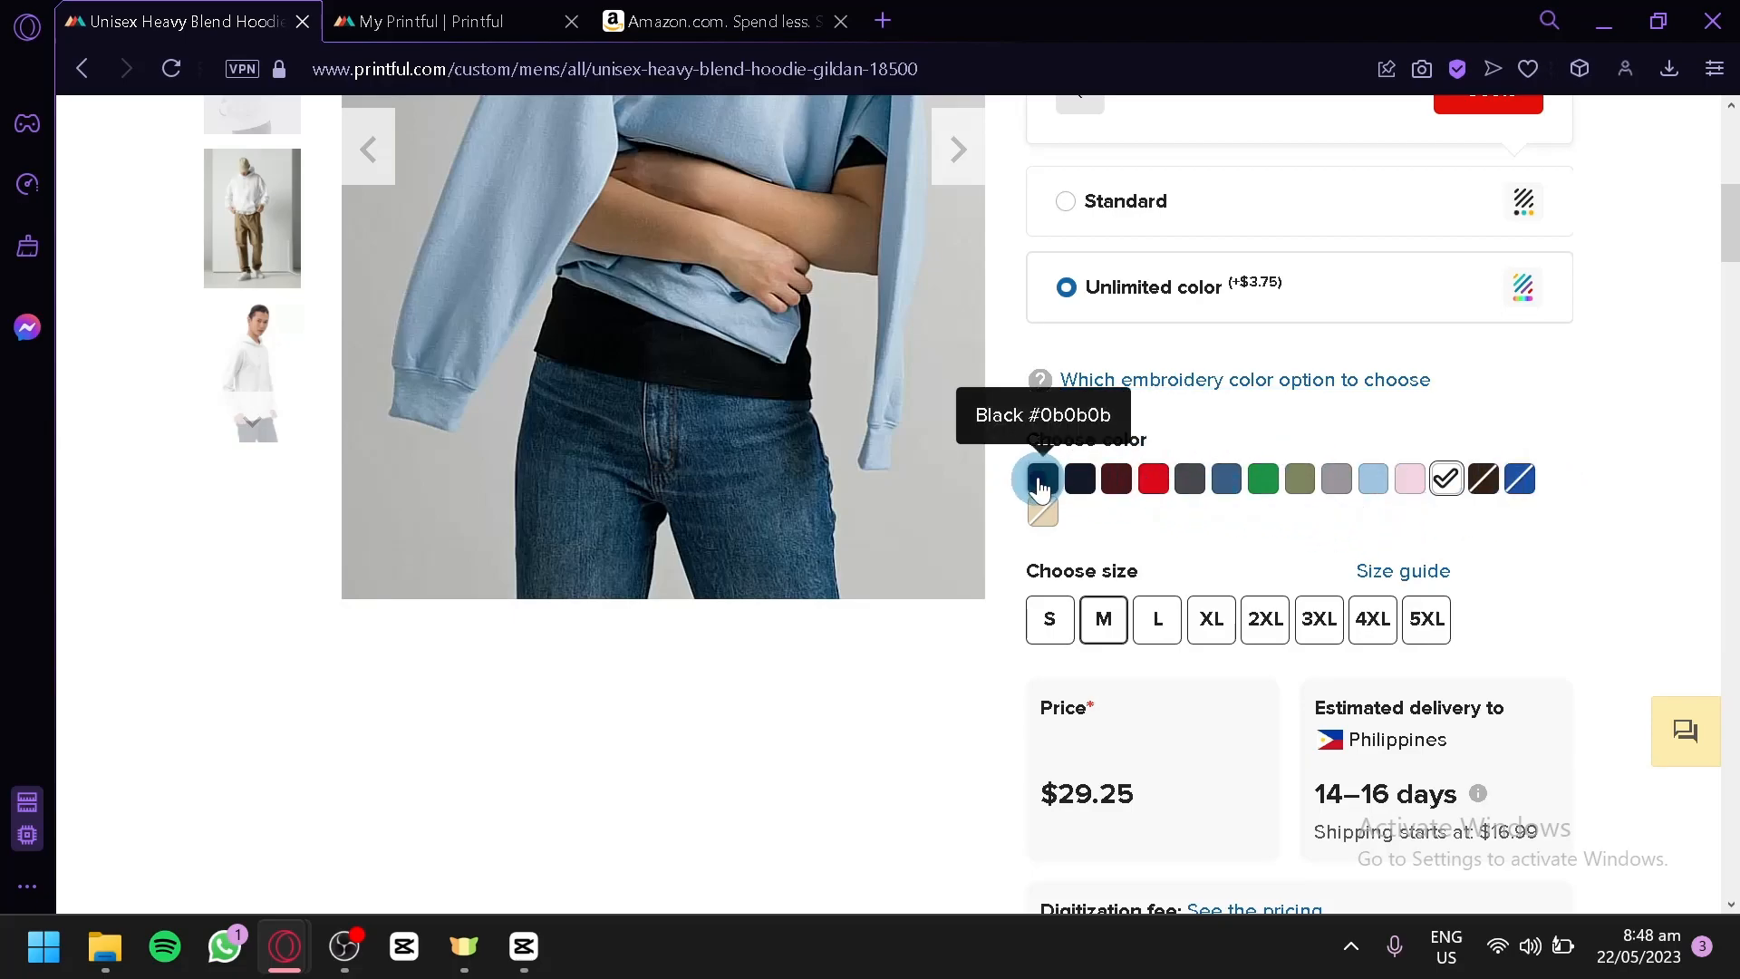
{"action": "left_click", "coordinate": [1042, 478]}
{"action": "scroll", "coordinate": [373, 415], "scroll_direction": "up", "scroll_amount": 4}
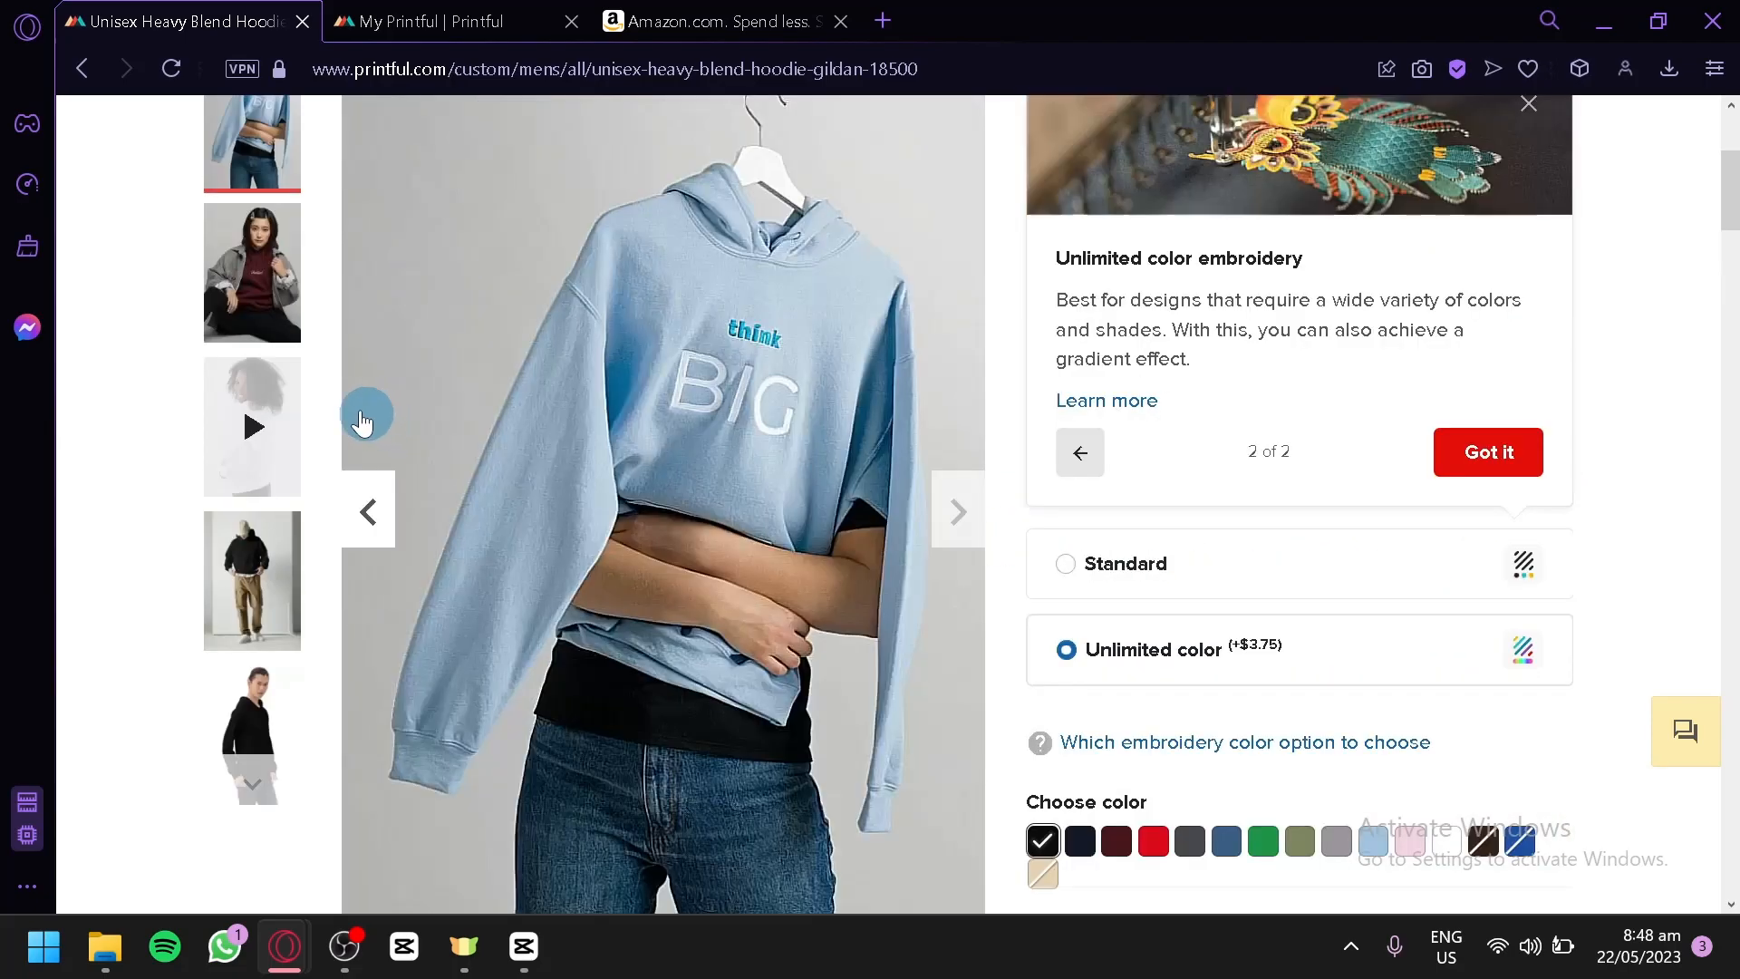
{"action": "scroll", "coordinate": [291, 439], "scroll_direction": "up", "scroll_amount": 4}
{"action": "scroll", "coordinate": [1444, 563], "scroll_direction": "down", "scroll_amount": 8}
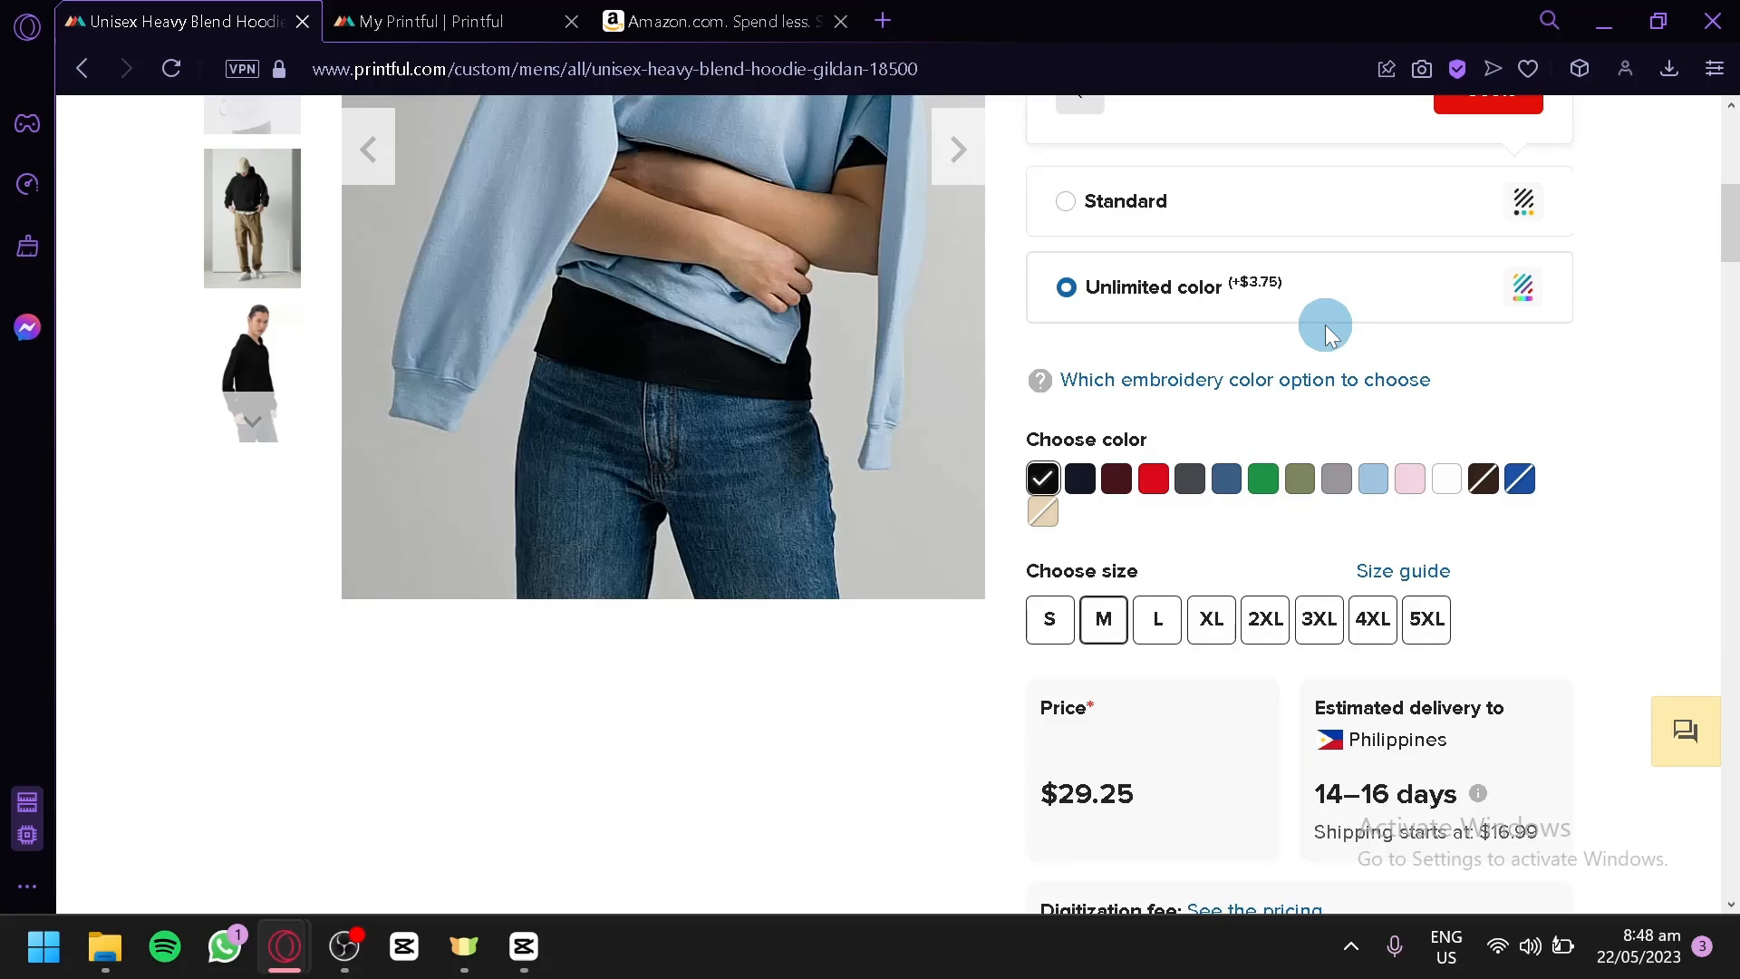
{"action": "left_click", "coordinate": [1173, 639]}
Check the hoodie's price and estimated delivery, then open the digitization fee details and read the Digitization section
{"action": "scroll", "coordinate": [1280, 653], "scroll_direction": "down", "scroll_amount": 4}
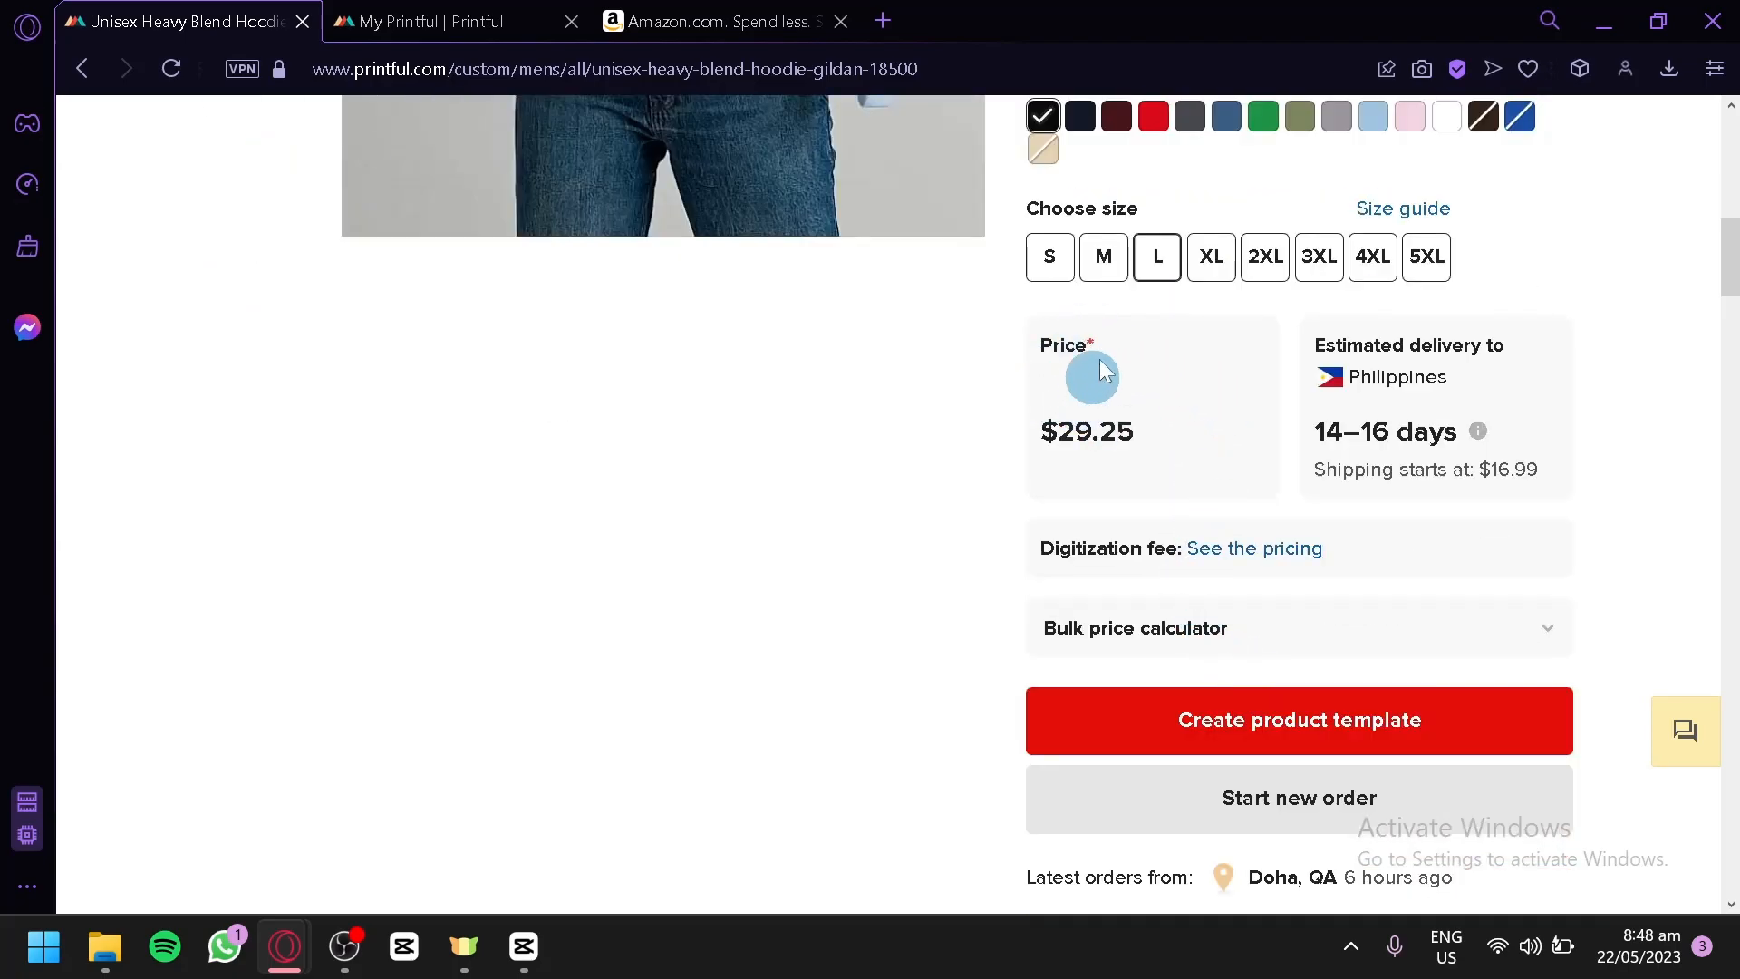
{"action": "mouse_move", "coordinate": [1478, 430]}
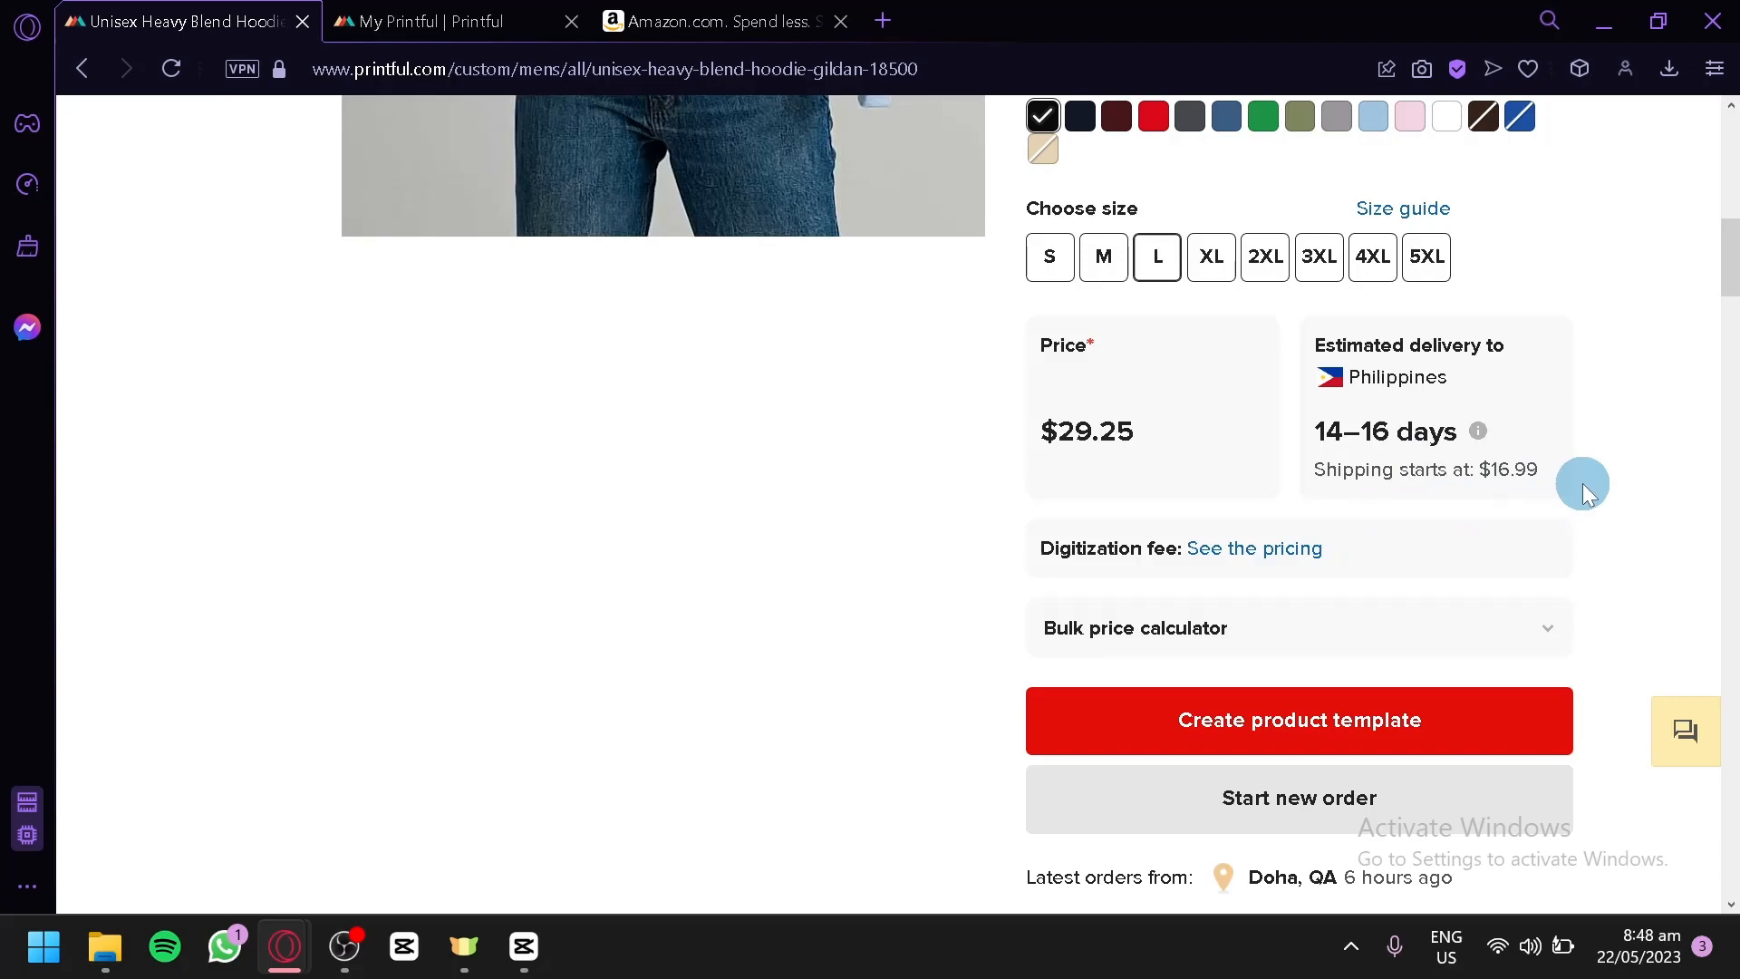
{"action": "left_click", "coordinate": [1225, 547]}
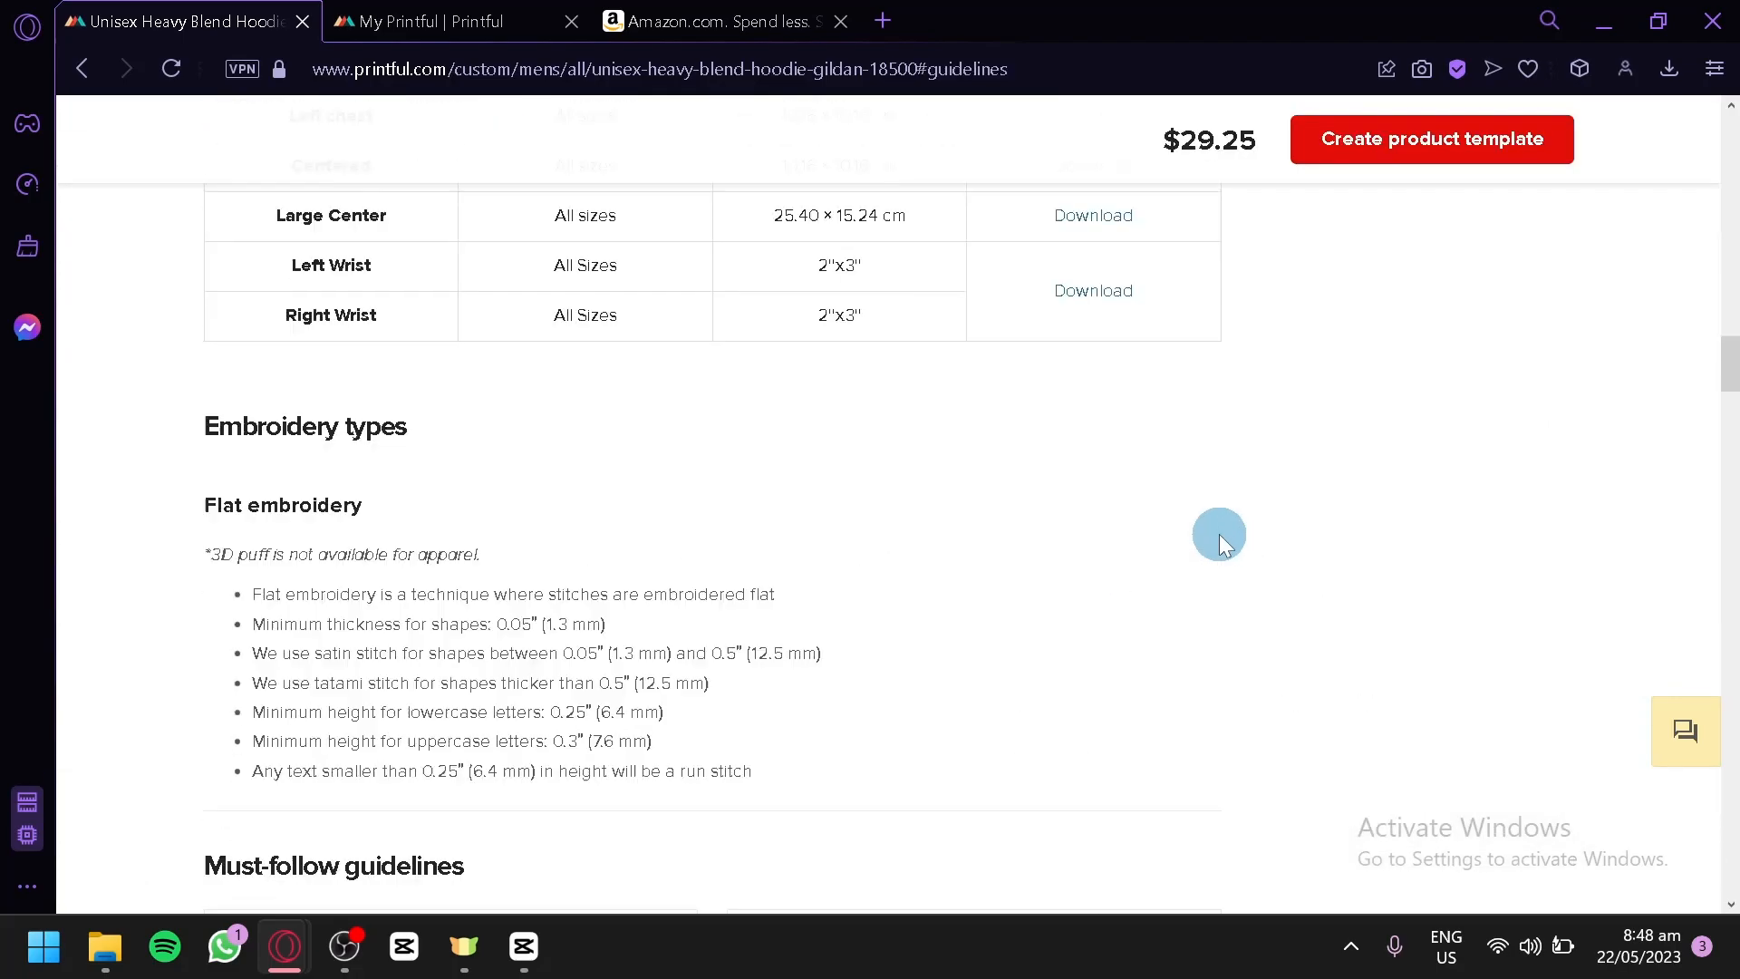
{"action": "scroll", "coordinate": [1220, 535], "scroll_direction": "down", "scroll_amount": 10}
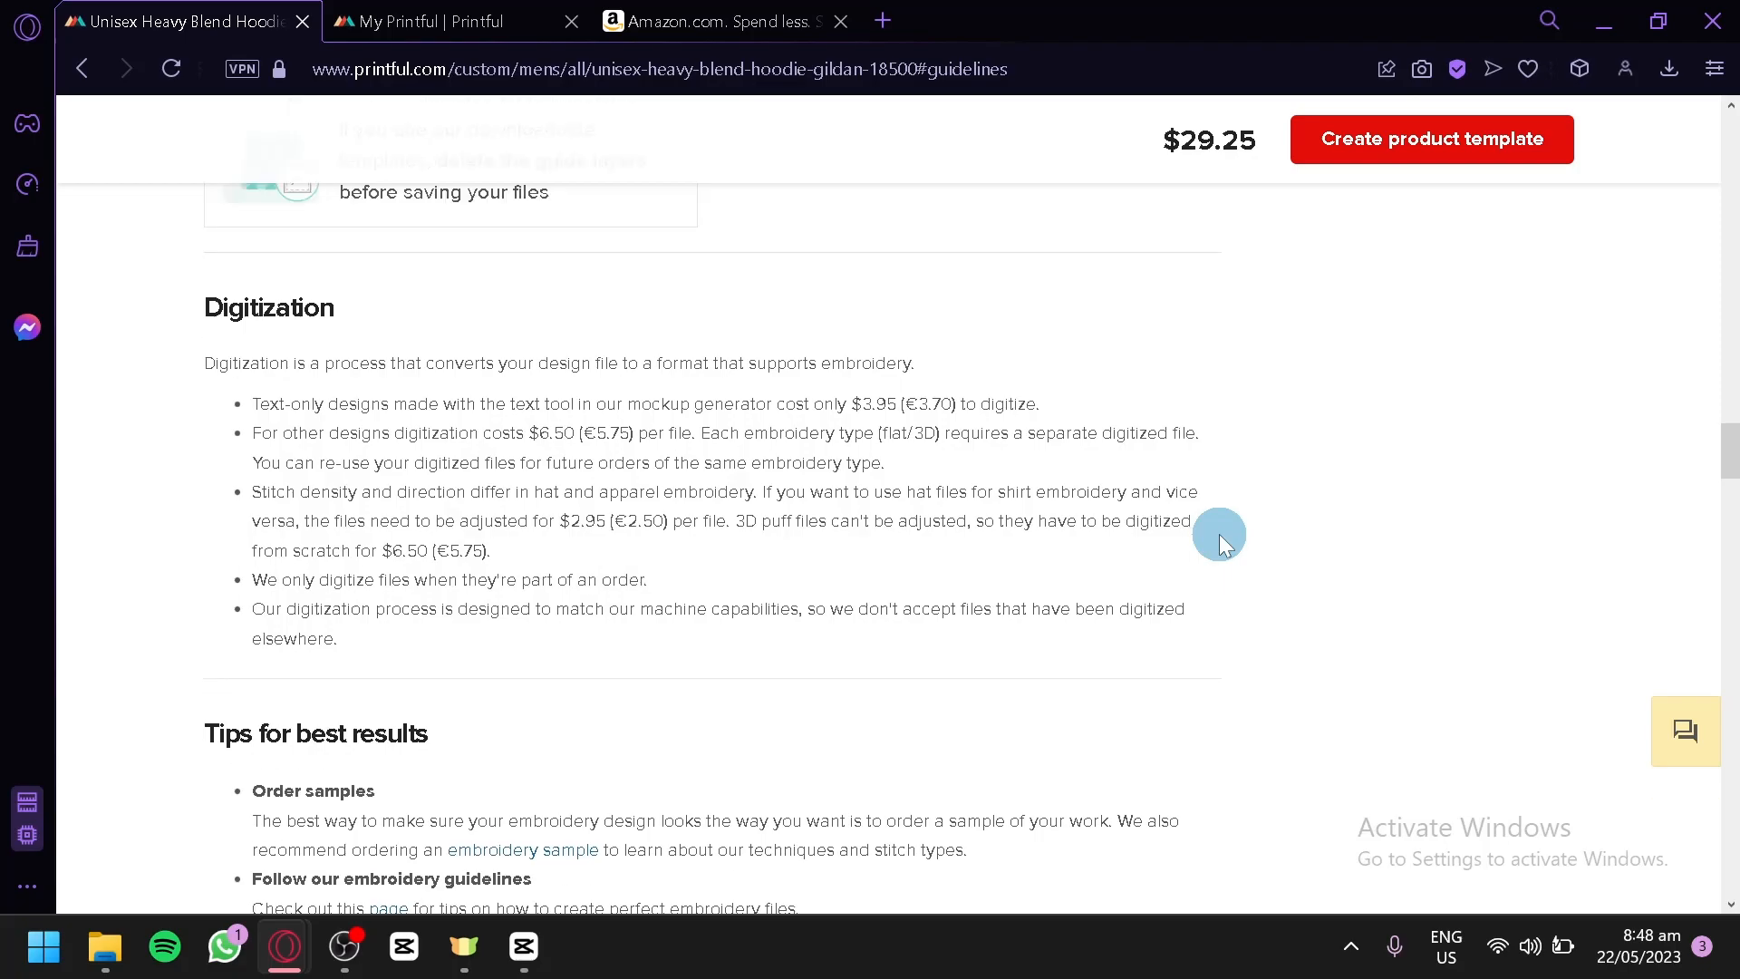
{"action": "left_click_drag", "start_coordinate": [221, 365], "coordinate": [825, 573]}
{"action": "left_click", "coordinate": [899, 633]}
{"action": "scroll", "coordinate": [899, 634], "scroll_direction": "up", "scroll_amount": 8}
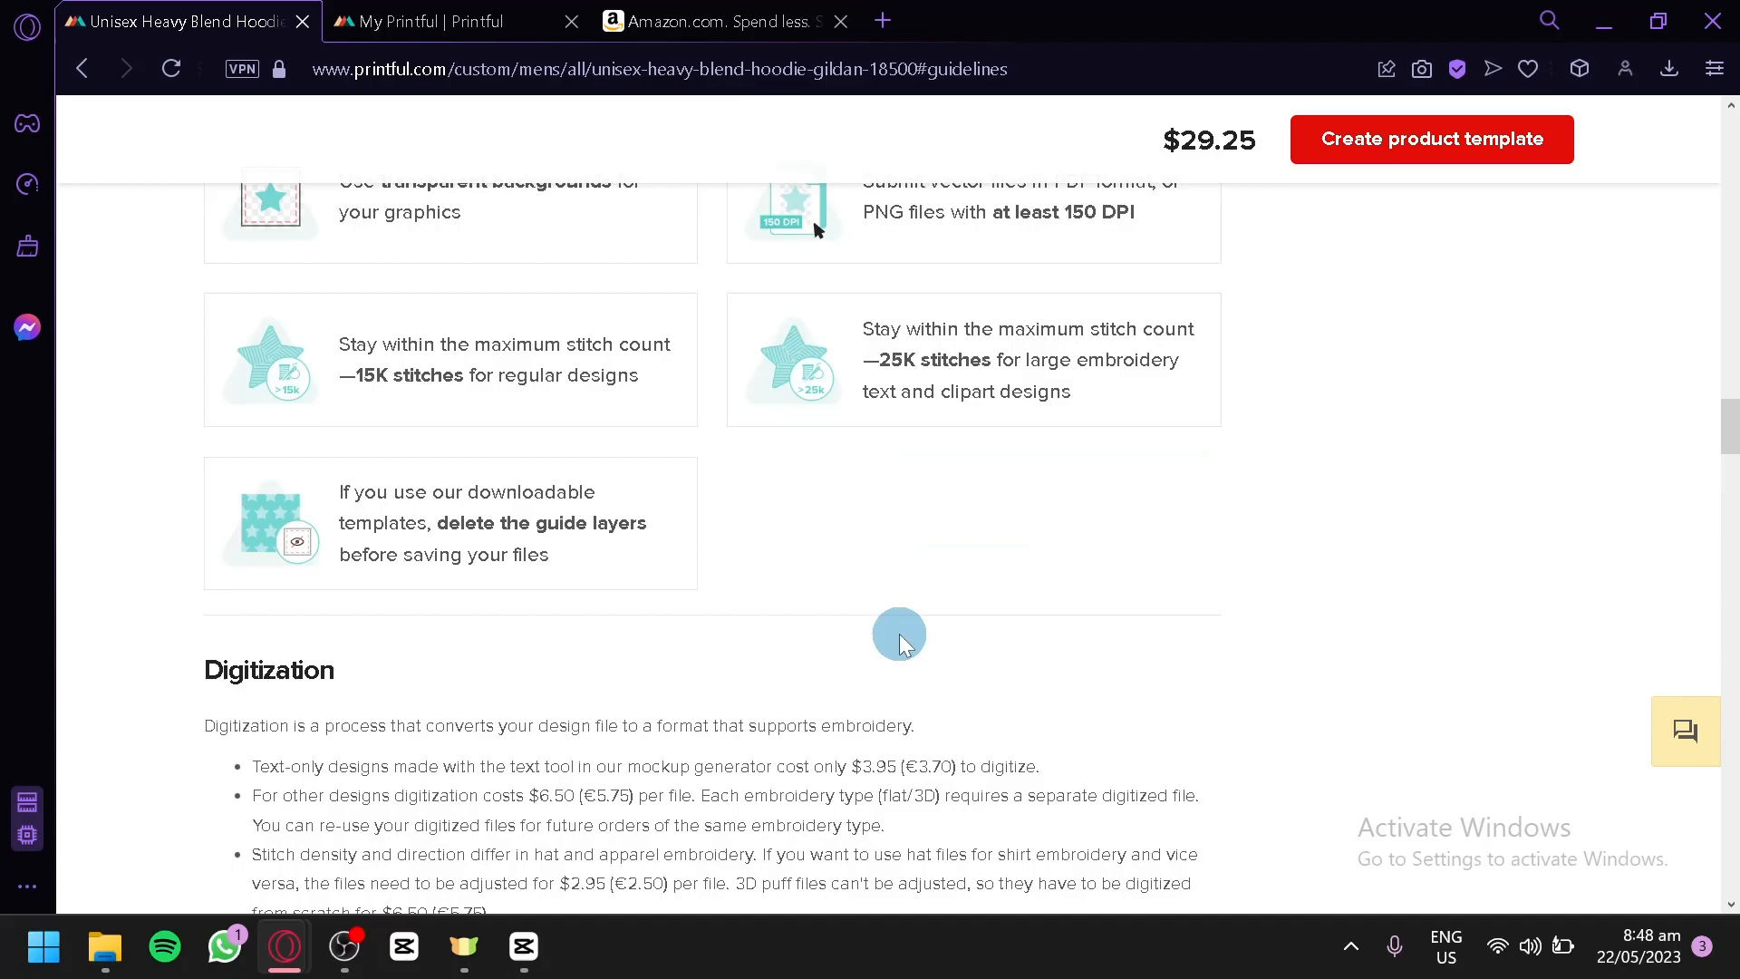
Read the flat embroidery requirements and the table of embroidery placements, sizes and file templates in the file guidelines
{"action": "scroll", "coordinate": [899, 634], "scroll_direction": "up", "scroll_amount": 6}
{"action": "left_click_drag", "start_coordinate": [195, 458], "coordinate": [912, 699]}
{"action": "scroll", "coordinate": [915, 700], "scroll_direction": "up", "scroll_amount": 4}
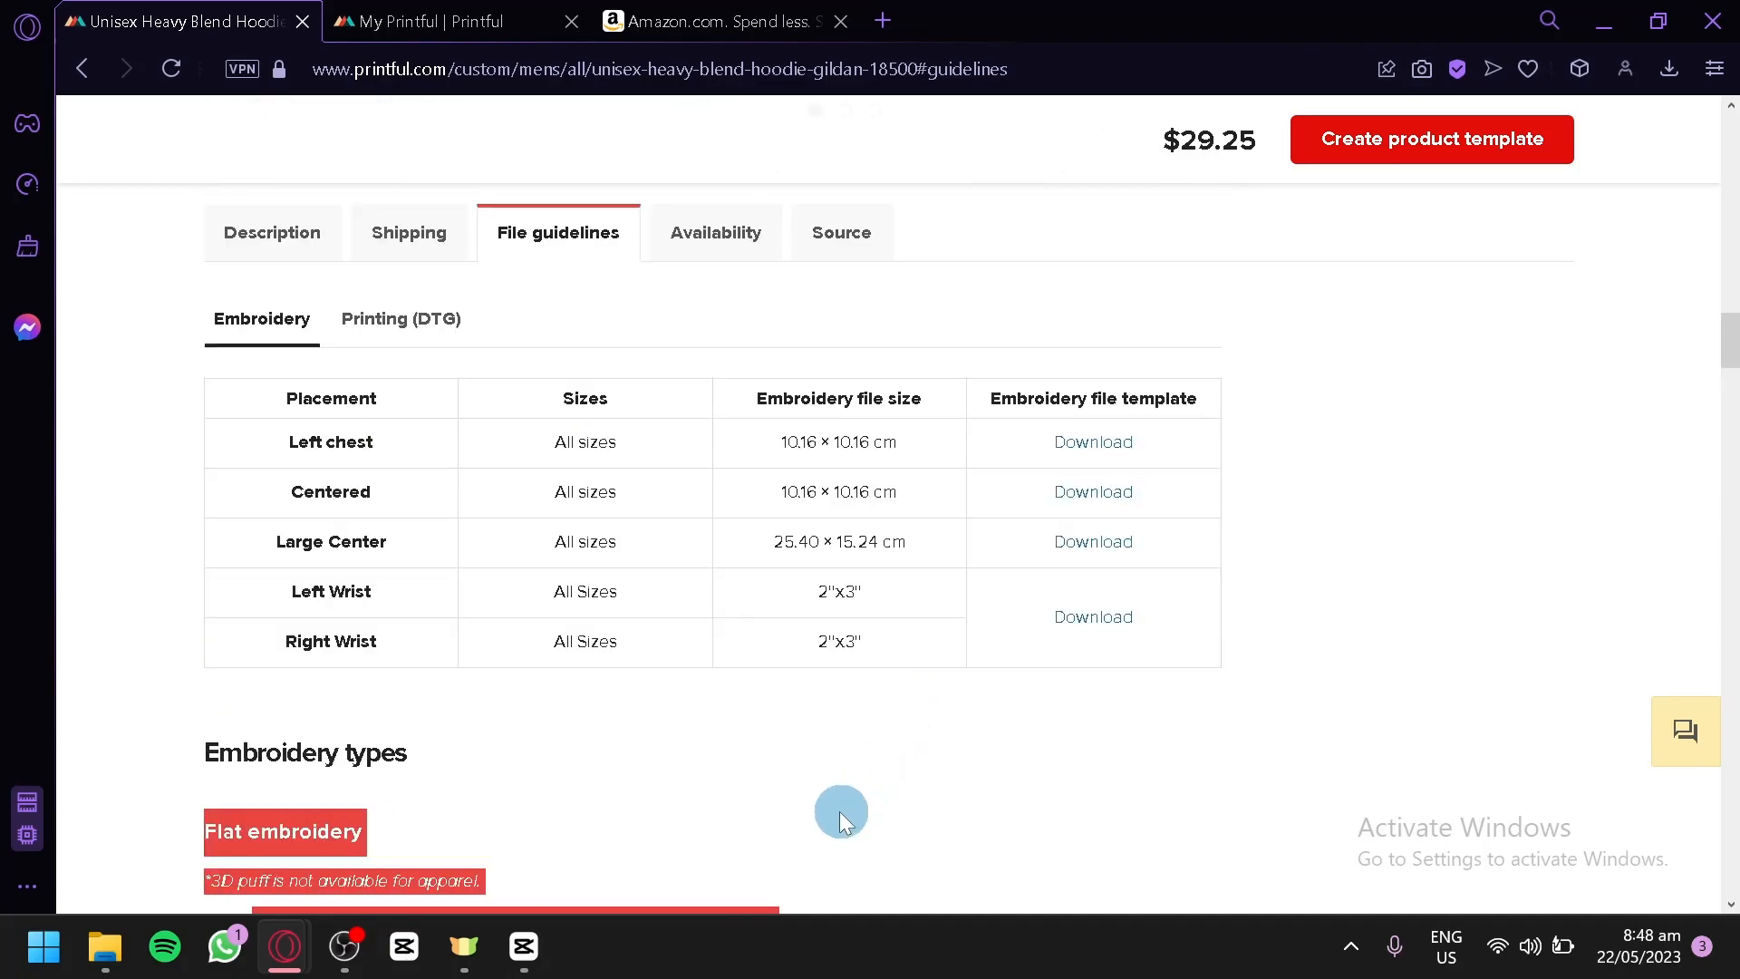
{"action": "scroll", "coordinate": [841, 812], "scroll_direction": "down", "scroll_amount": 4}
{"action": "left_click", "coordinate": [271, 626]}
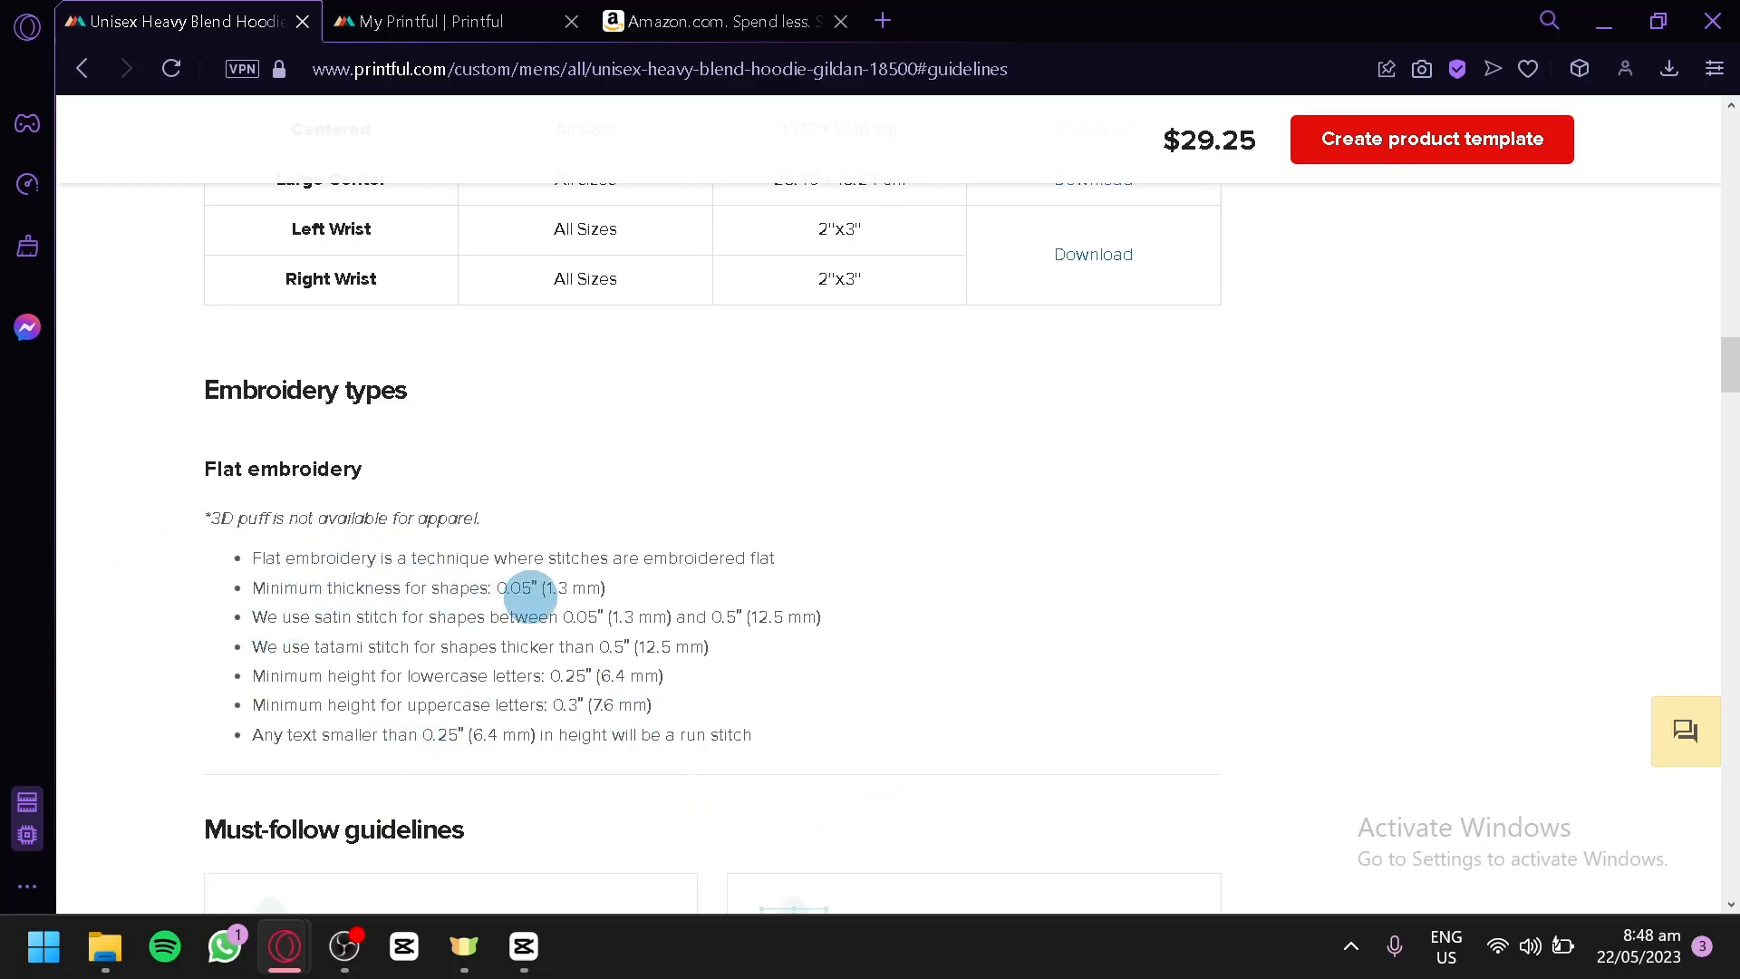
{"action": "scroll", "coordinate": [633, 535], "scroll_direction": "up", "scroll_amount": 6}
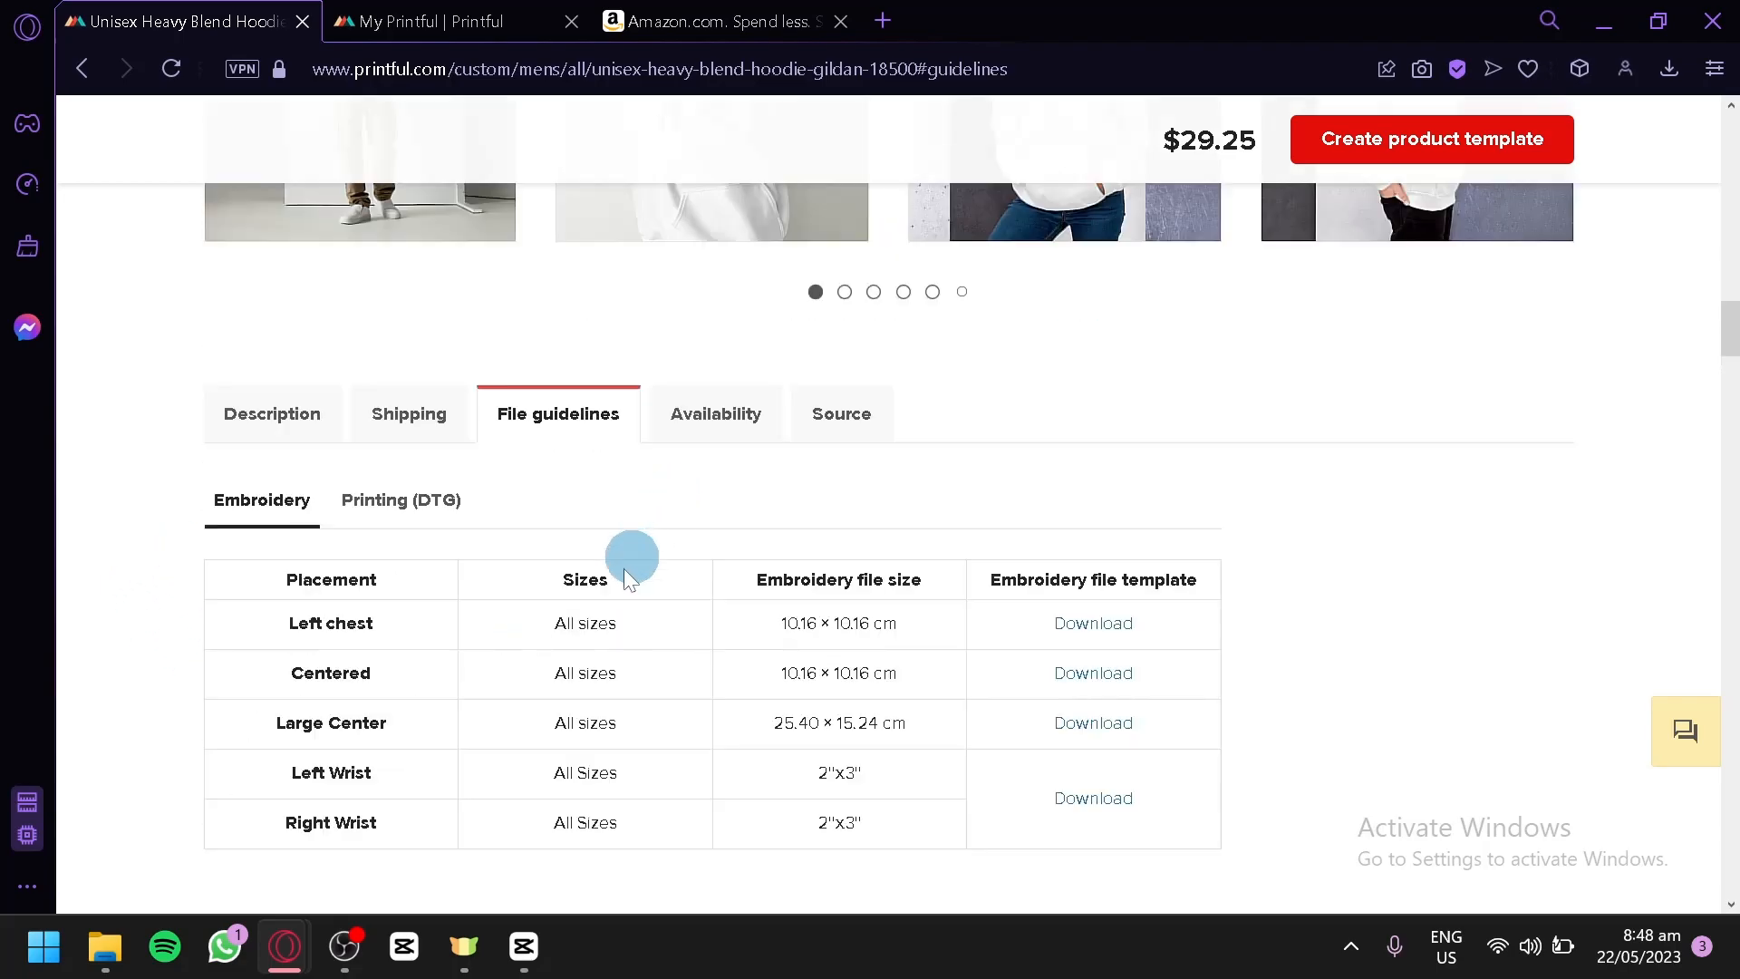
{"action": "scroll", "coordinate": [345, 574], "scroll_direction": "up", "scroll_amount": 2}
{"action": "scroll", "coordinate": [332, 575], "scroll_direction": "up", "scroll_amount": 8}
{"action": "left_click", "coordinate": [332, 574]}
{"action": "scroll", "coordinate": [335, 571], "scroll_direction": "up", "scroll_amount": 2}
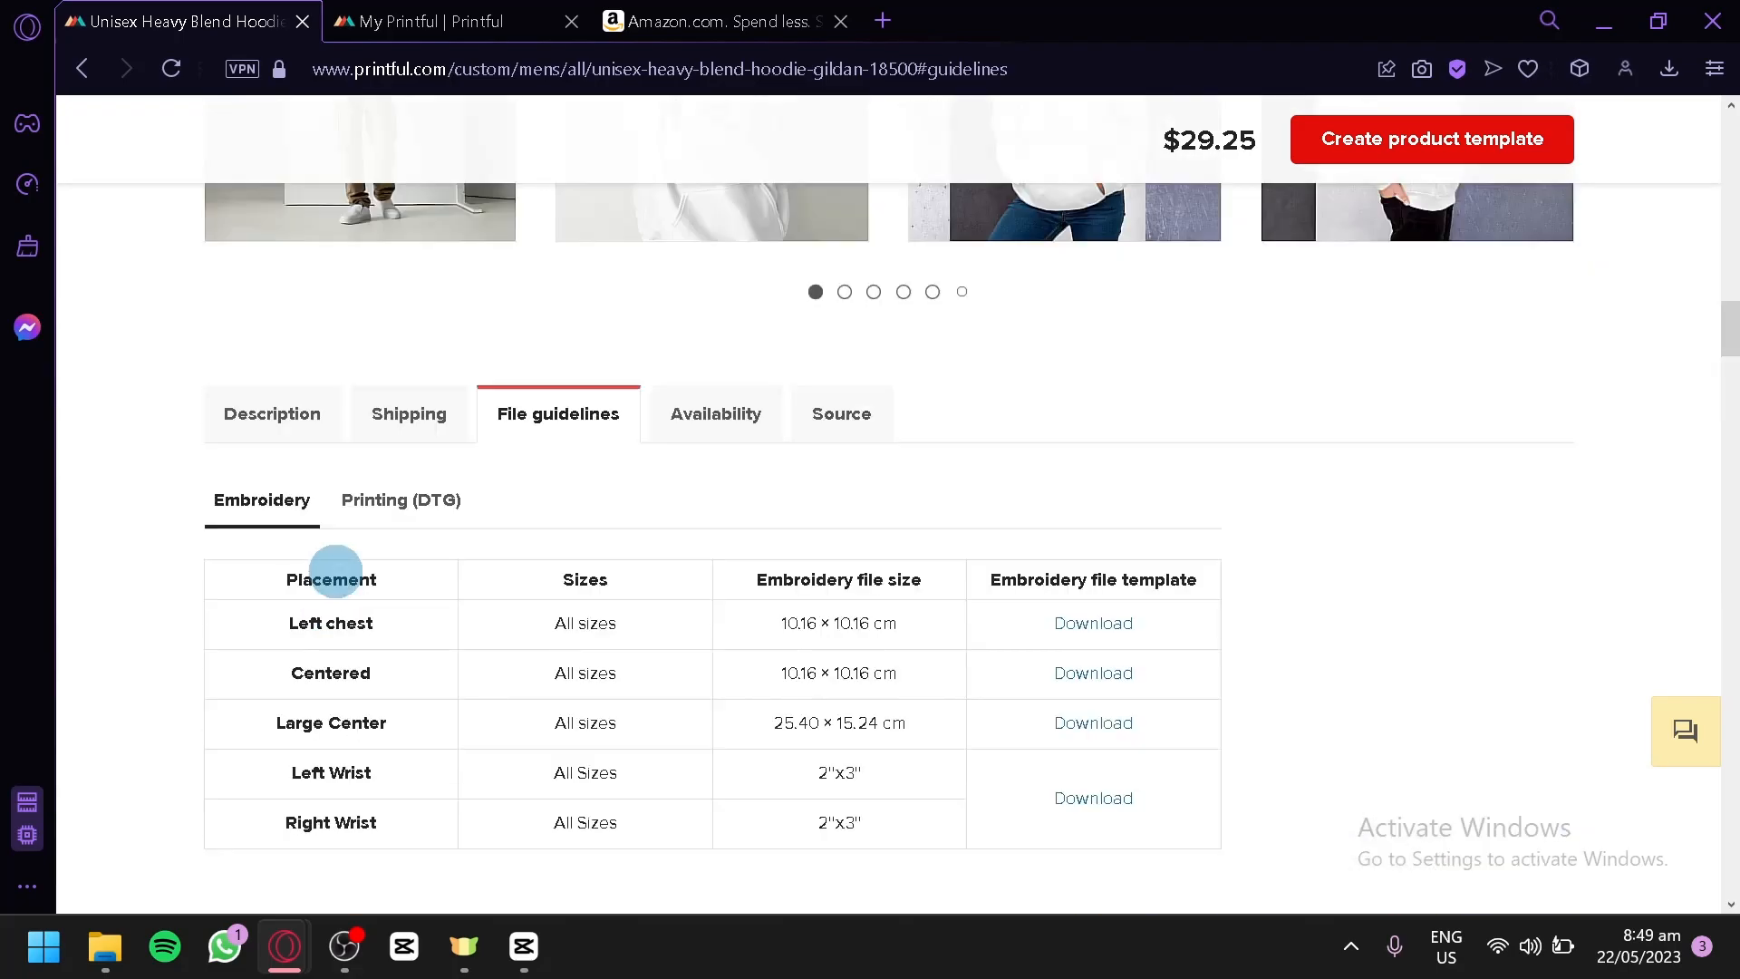
Review the hoodie's description, shipping, file guidelines, availability and source information
{"action": "left_click", "coordinate": [277, 415]}
{"action": "scroll", "coordinate": [419, 507], "scroll_direction": "down", "scroll_amount": 2}
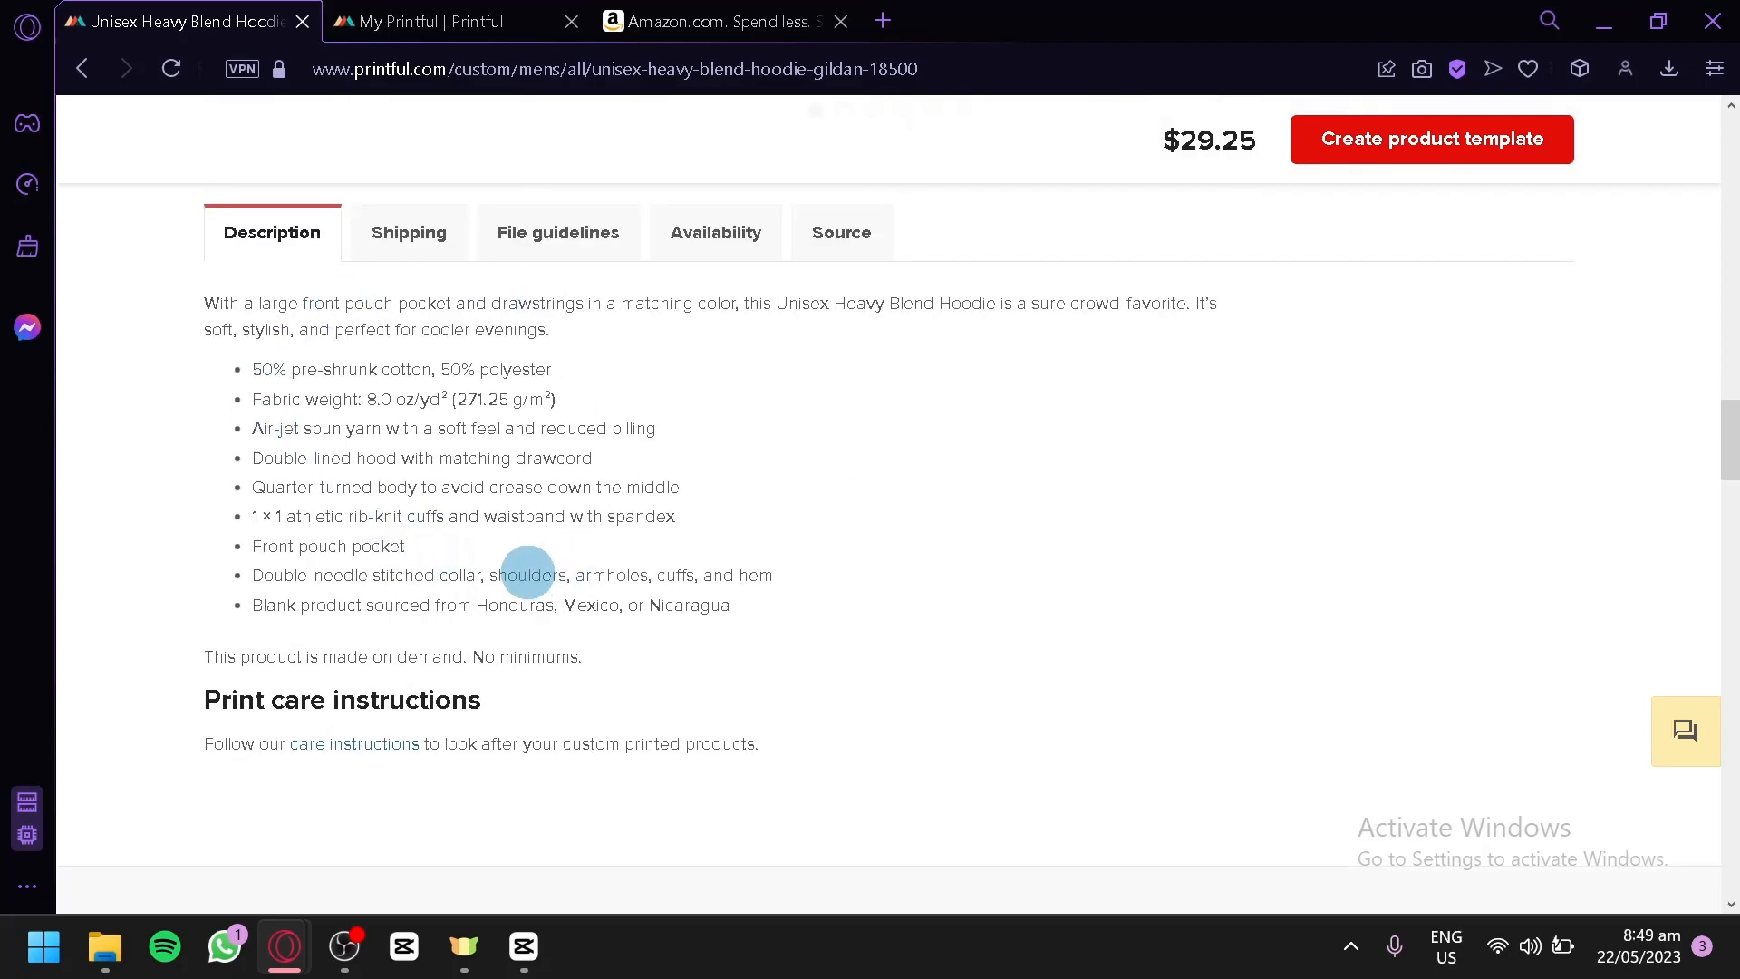
{"action": "left_click", "coordinate": [422, 232]}
{"action": "scroll", "coordinate": [707, 544], "scroll_direction": "down", "scroll_amount": 2}
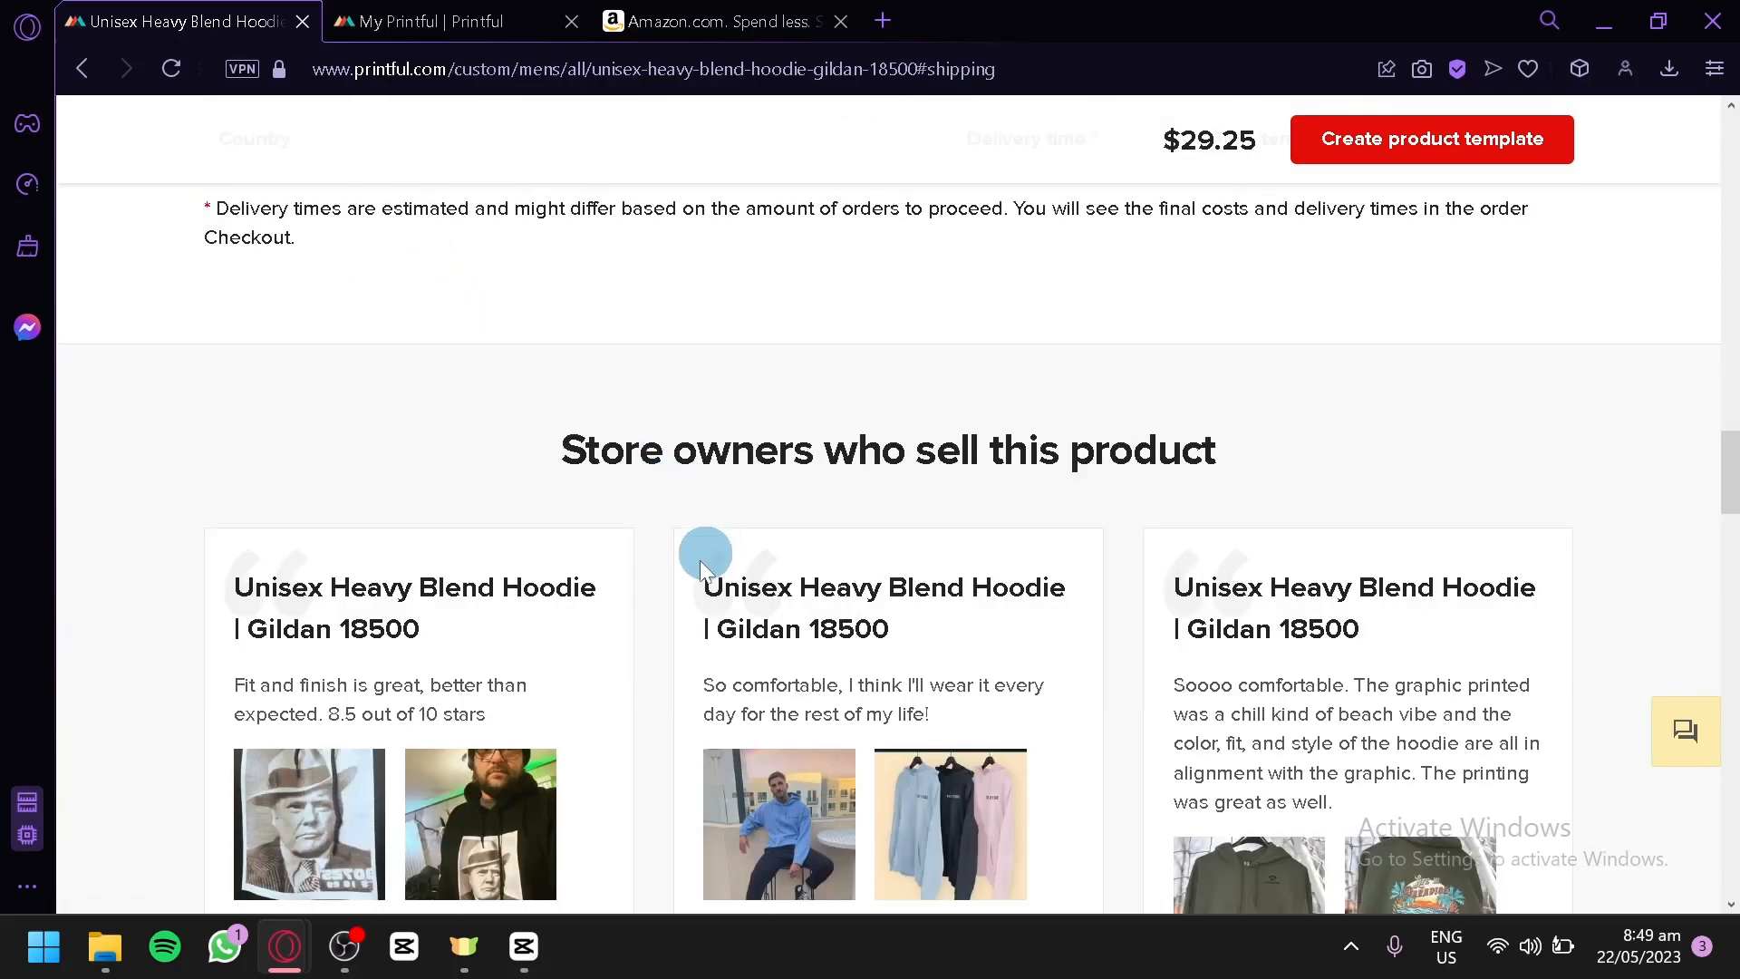
{"action": "scroll", "coordinate": [470, 405], "scroll_direction": "up", "scroll_amount": 4}
{"action": "left_click", "coordinate": [551, 424]}
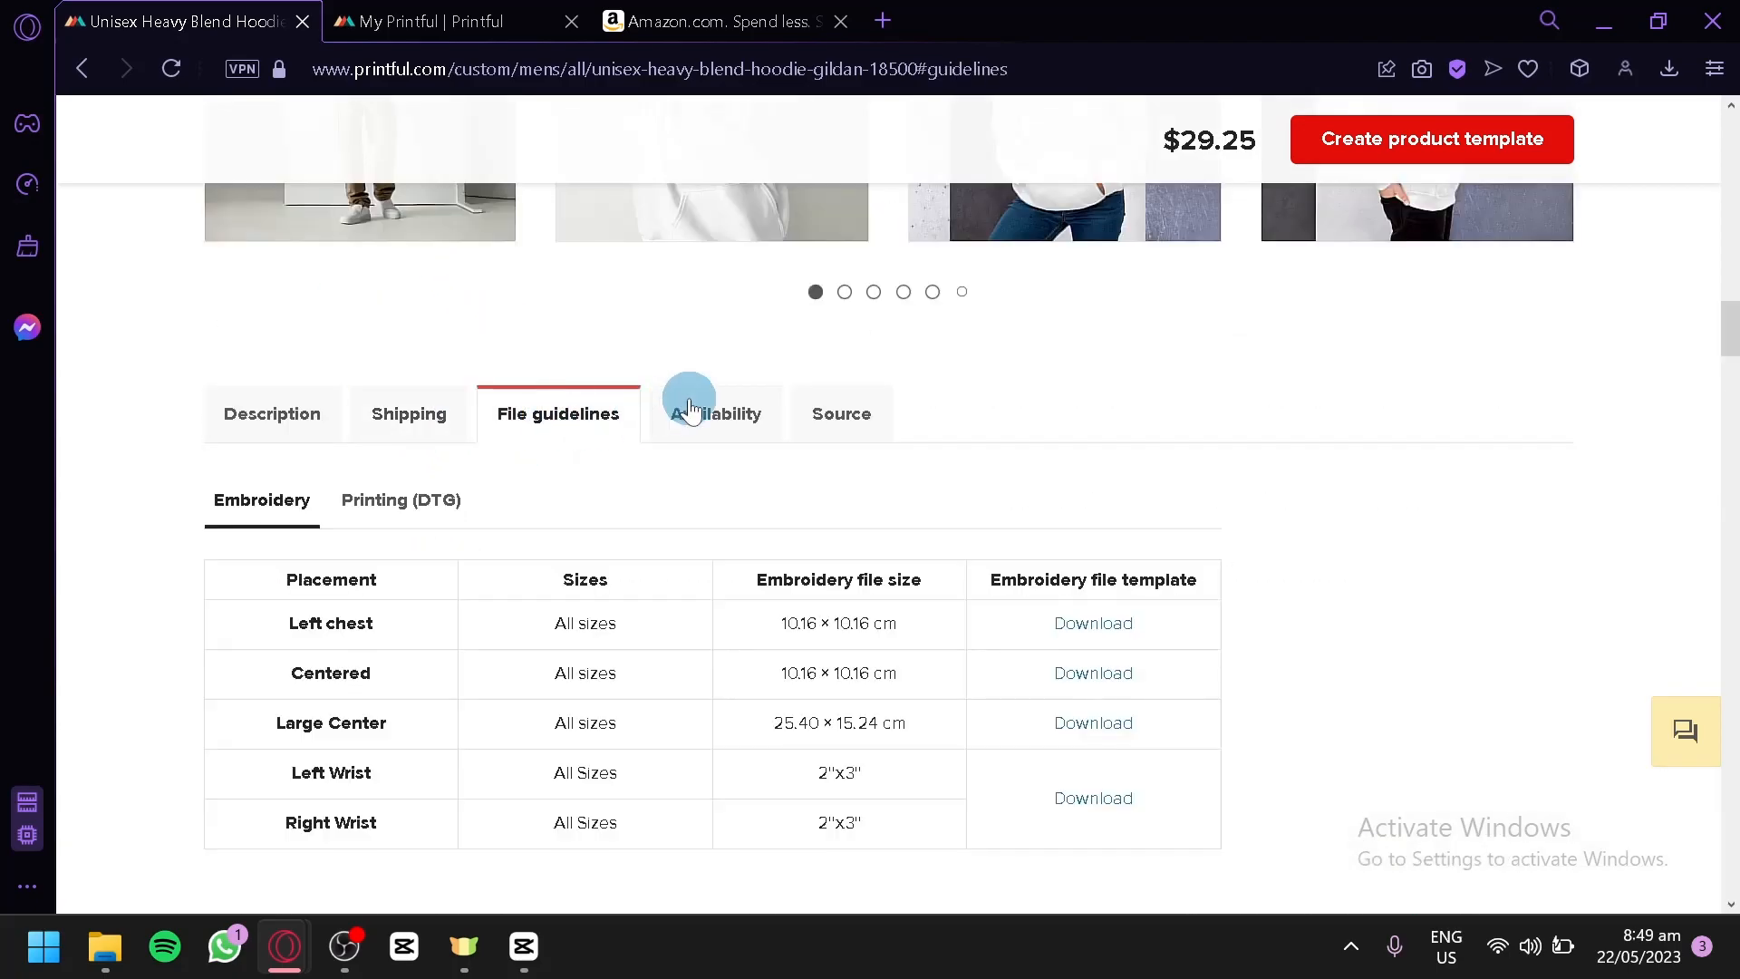
{"action": "left_click", "coordinate": [714, 404]}
{"action": "scroll", "coordinate": [963, 543], "scroll_direction": "down", "scroll_amount": 6}
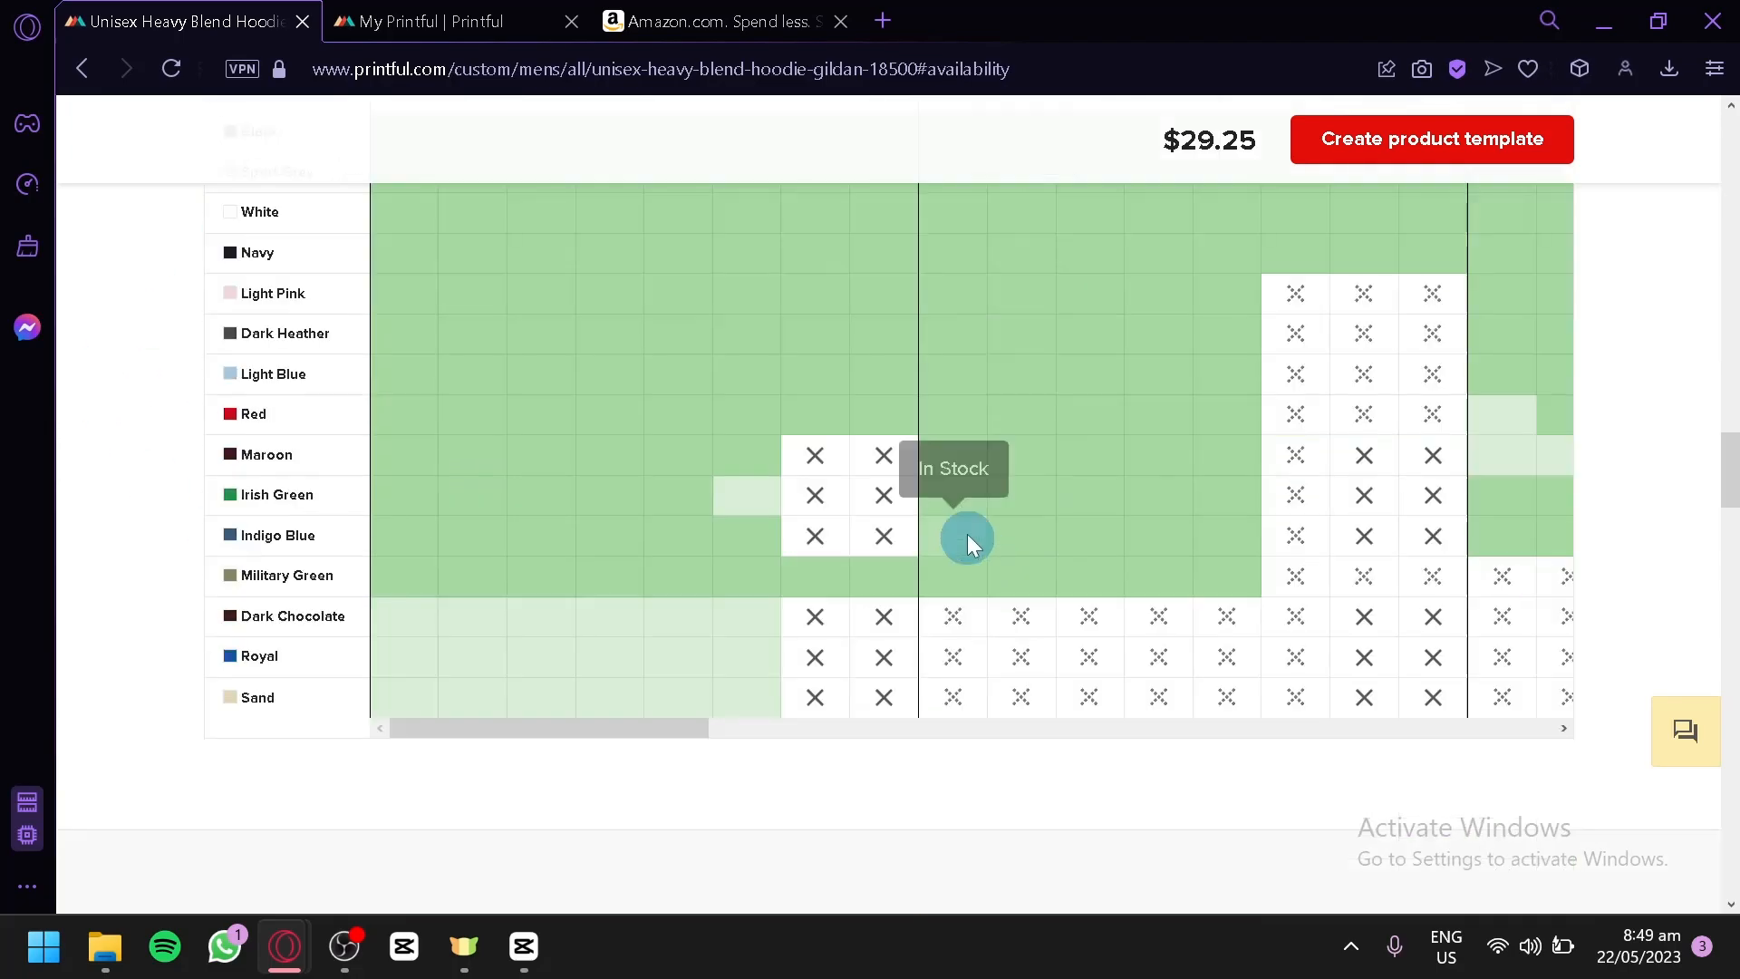
{"action": "scroll", "coordinate": [963, 544], "scroll_direction": "up", "scroll_amount": 6}
{"action": "left_click", "coordinate": [868, 261]}
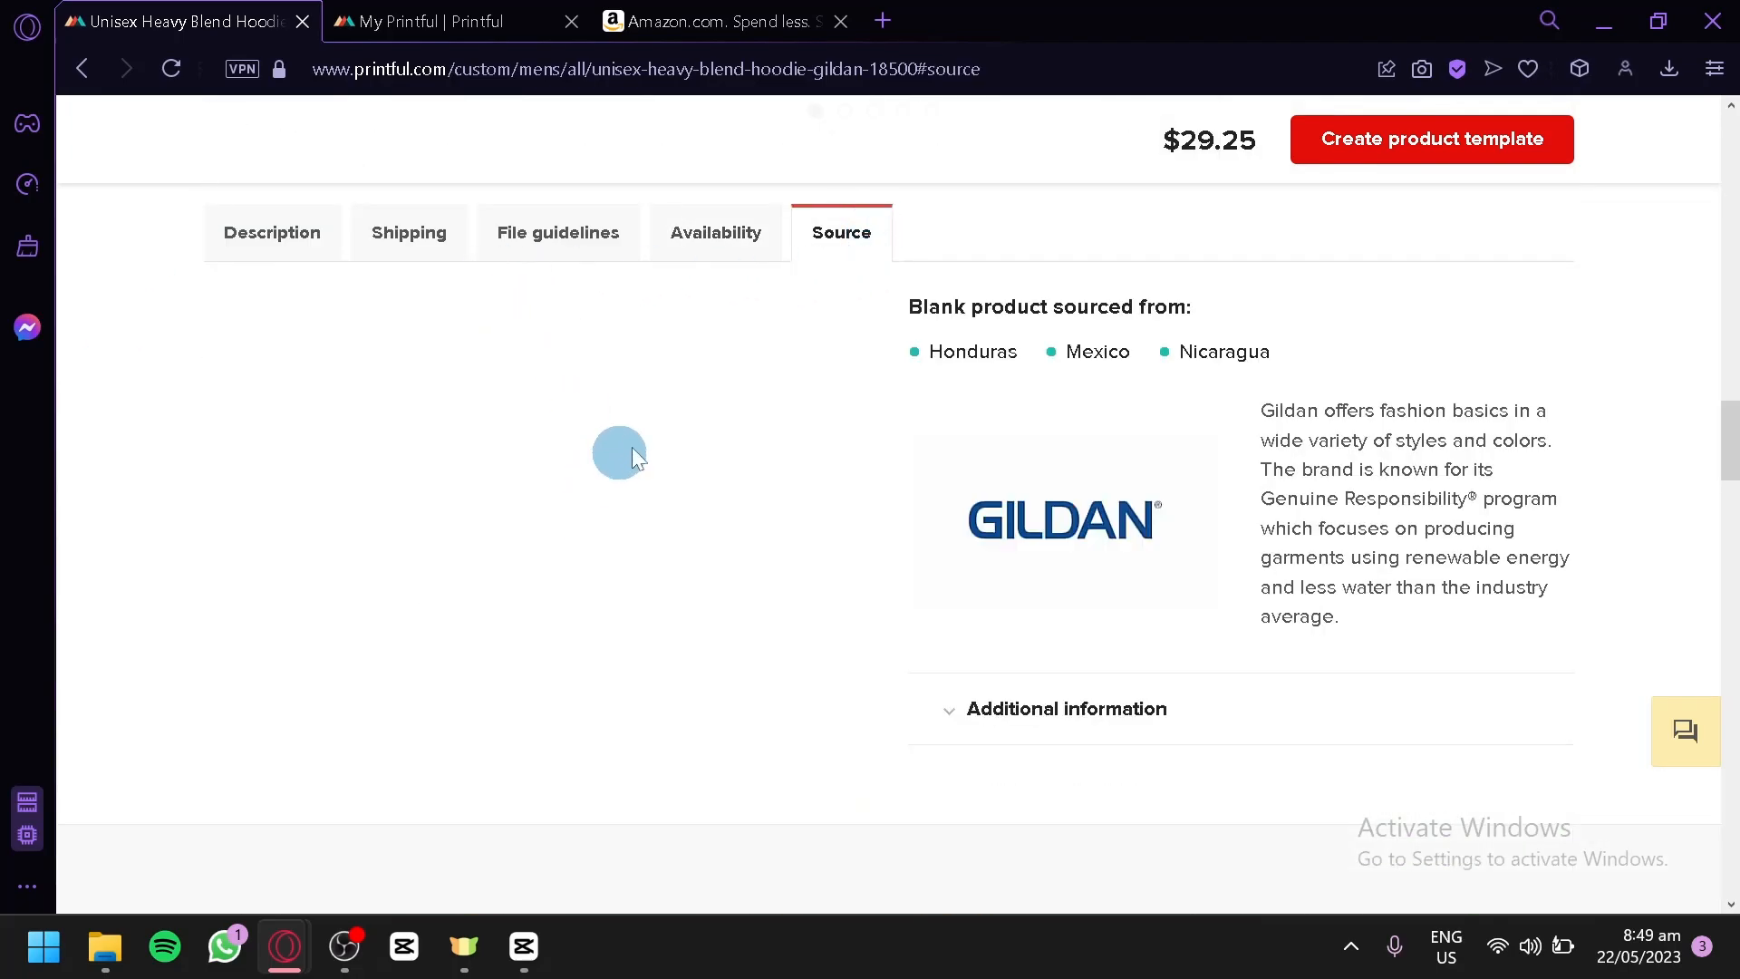
Start creating a product template from the hoodie and skip the Design Maker introduction
{"action": "scroll", "coordinate": [1042, 559], "scroll_direction": "up", "scroll_amount": 20}
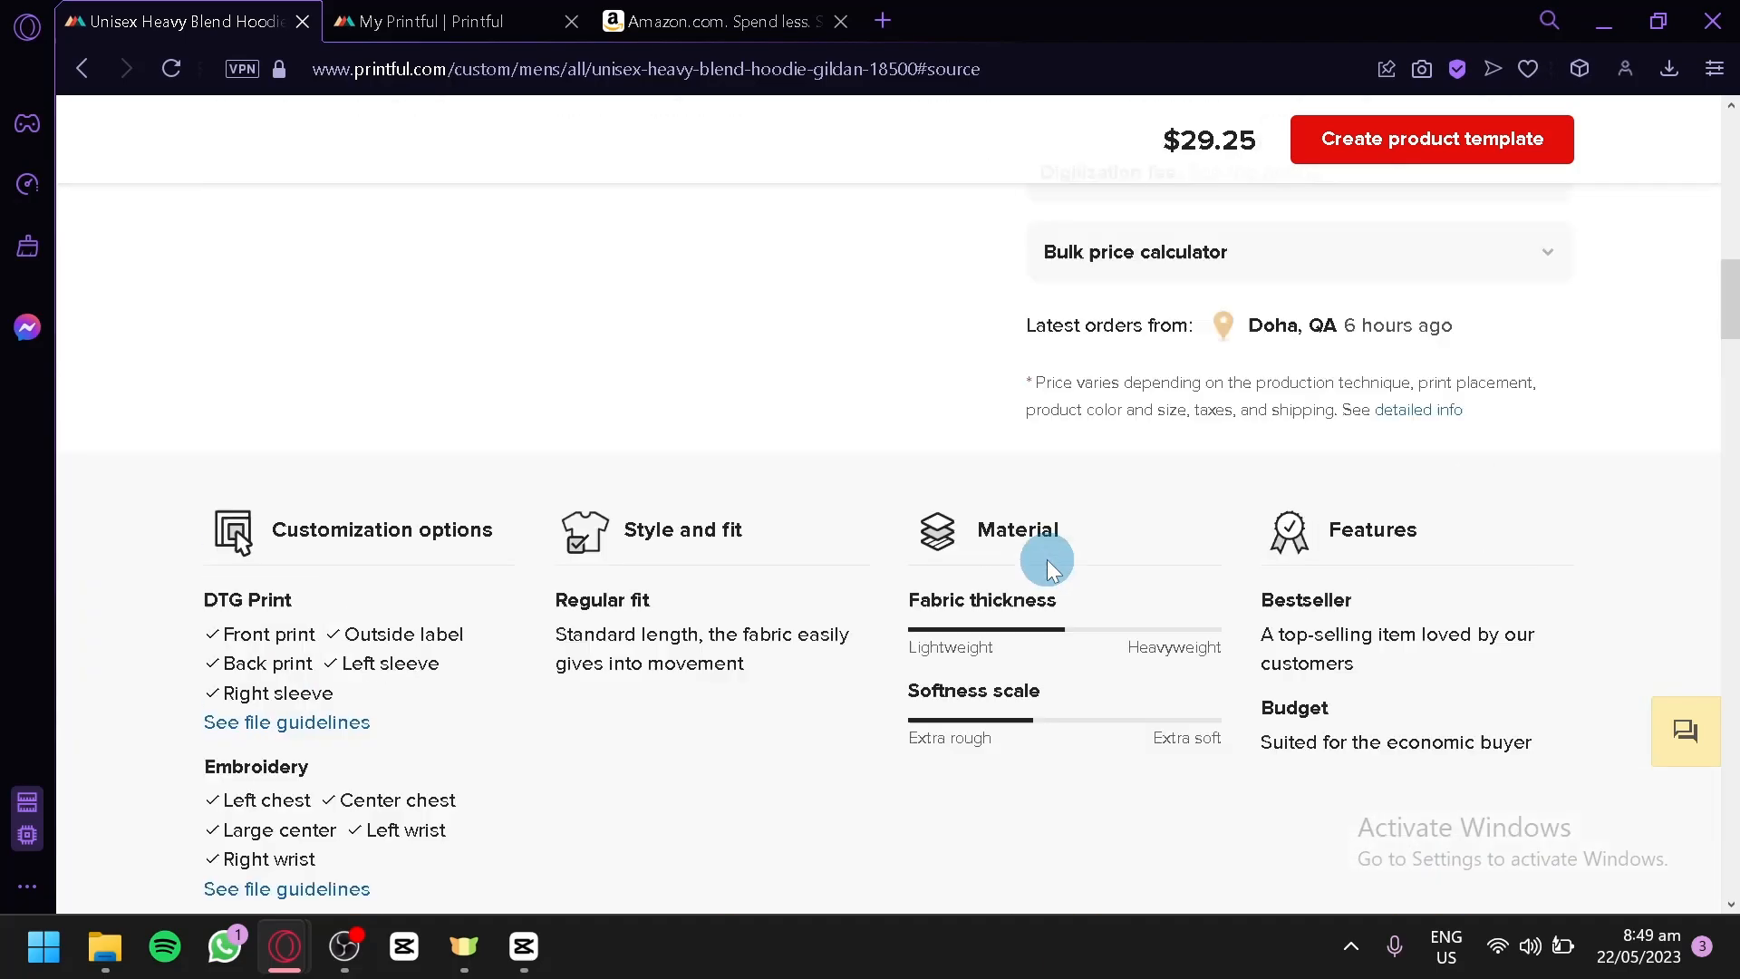
{"action": "left_click", "coordinate": [1308, 716]}
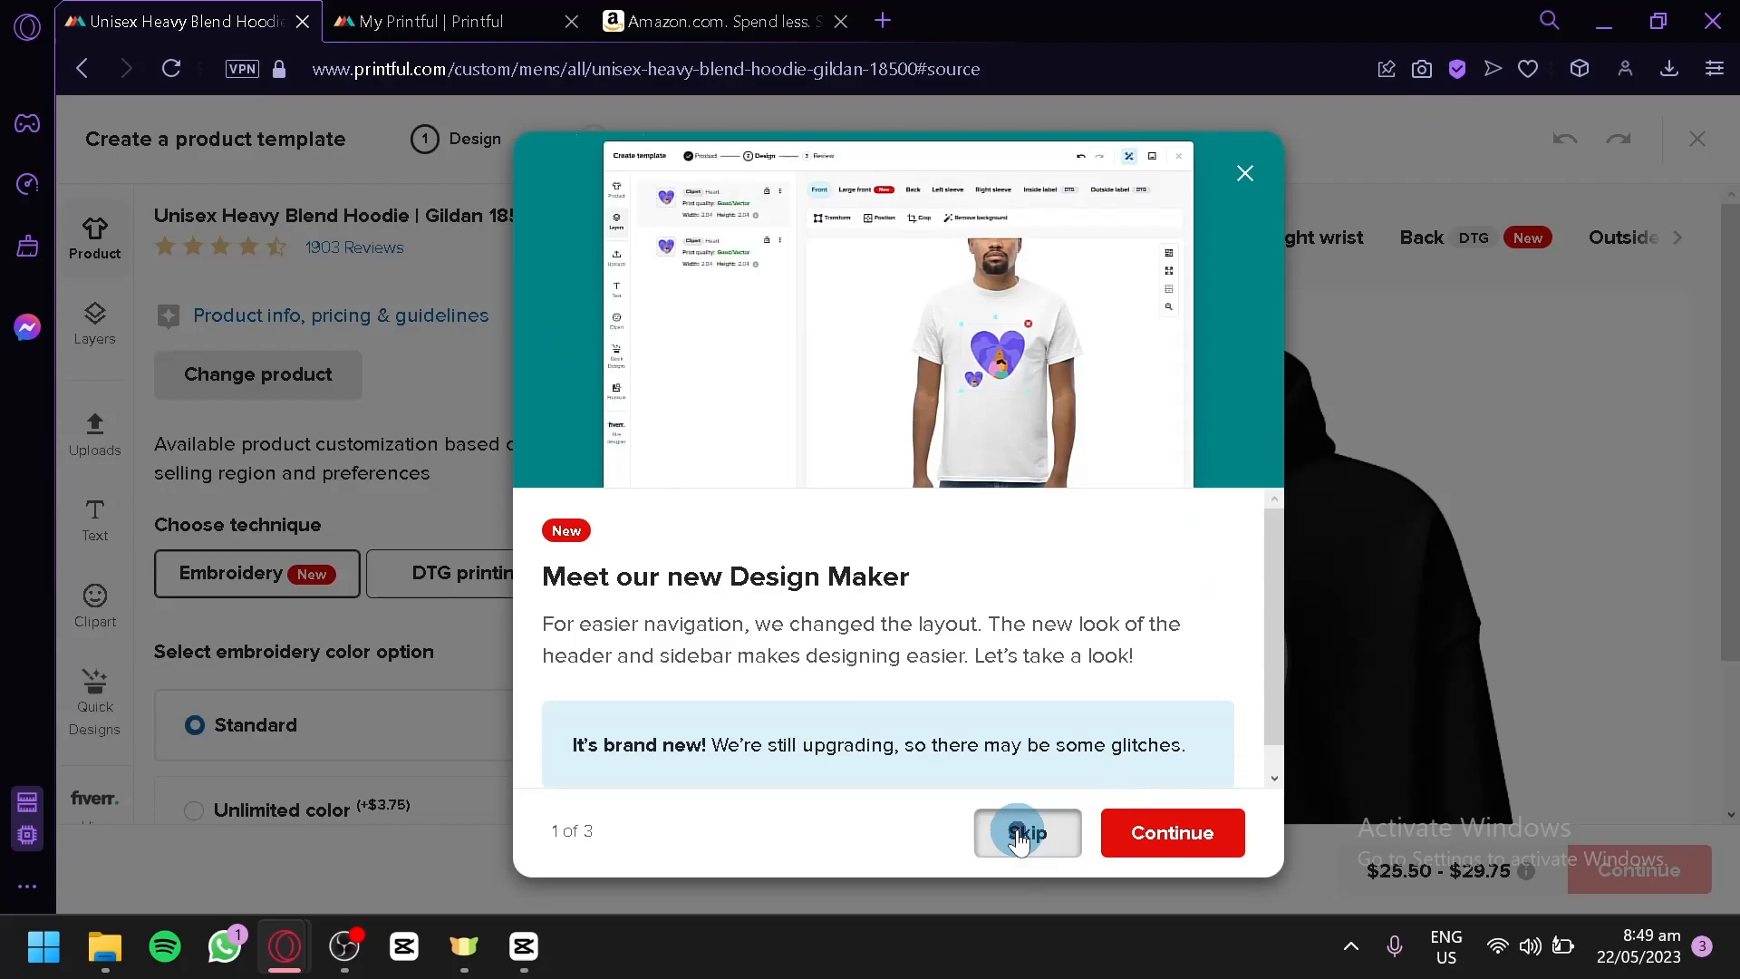
{"action": "left_click", "coordinate": [1019, 833]}
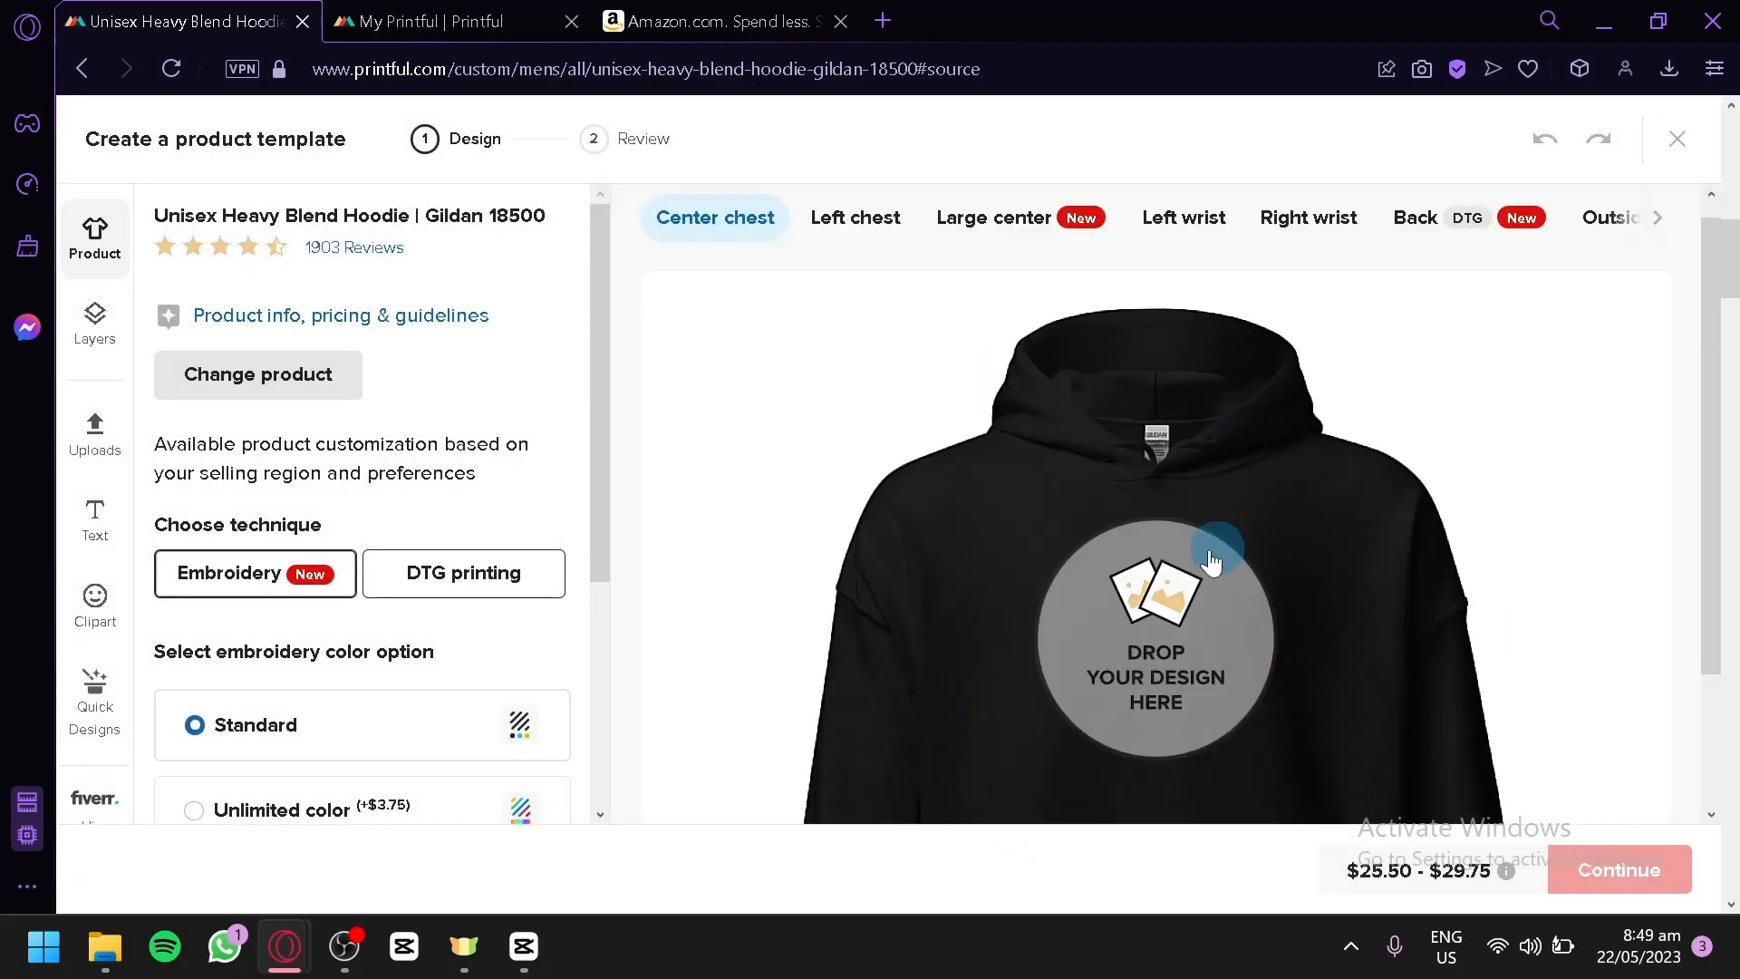
Preview the Left chest, Large center, Left wrist and Right wrist design placements on the hoodie
{"action": "scroll", "coordinate": [1196, 463], "scroll_direction": "down", "scroll_amount": 2}
{"action": "scroll", "coordinate": [1130, 461], "scroll_direction": "up", "scroll_amount": 3}
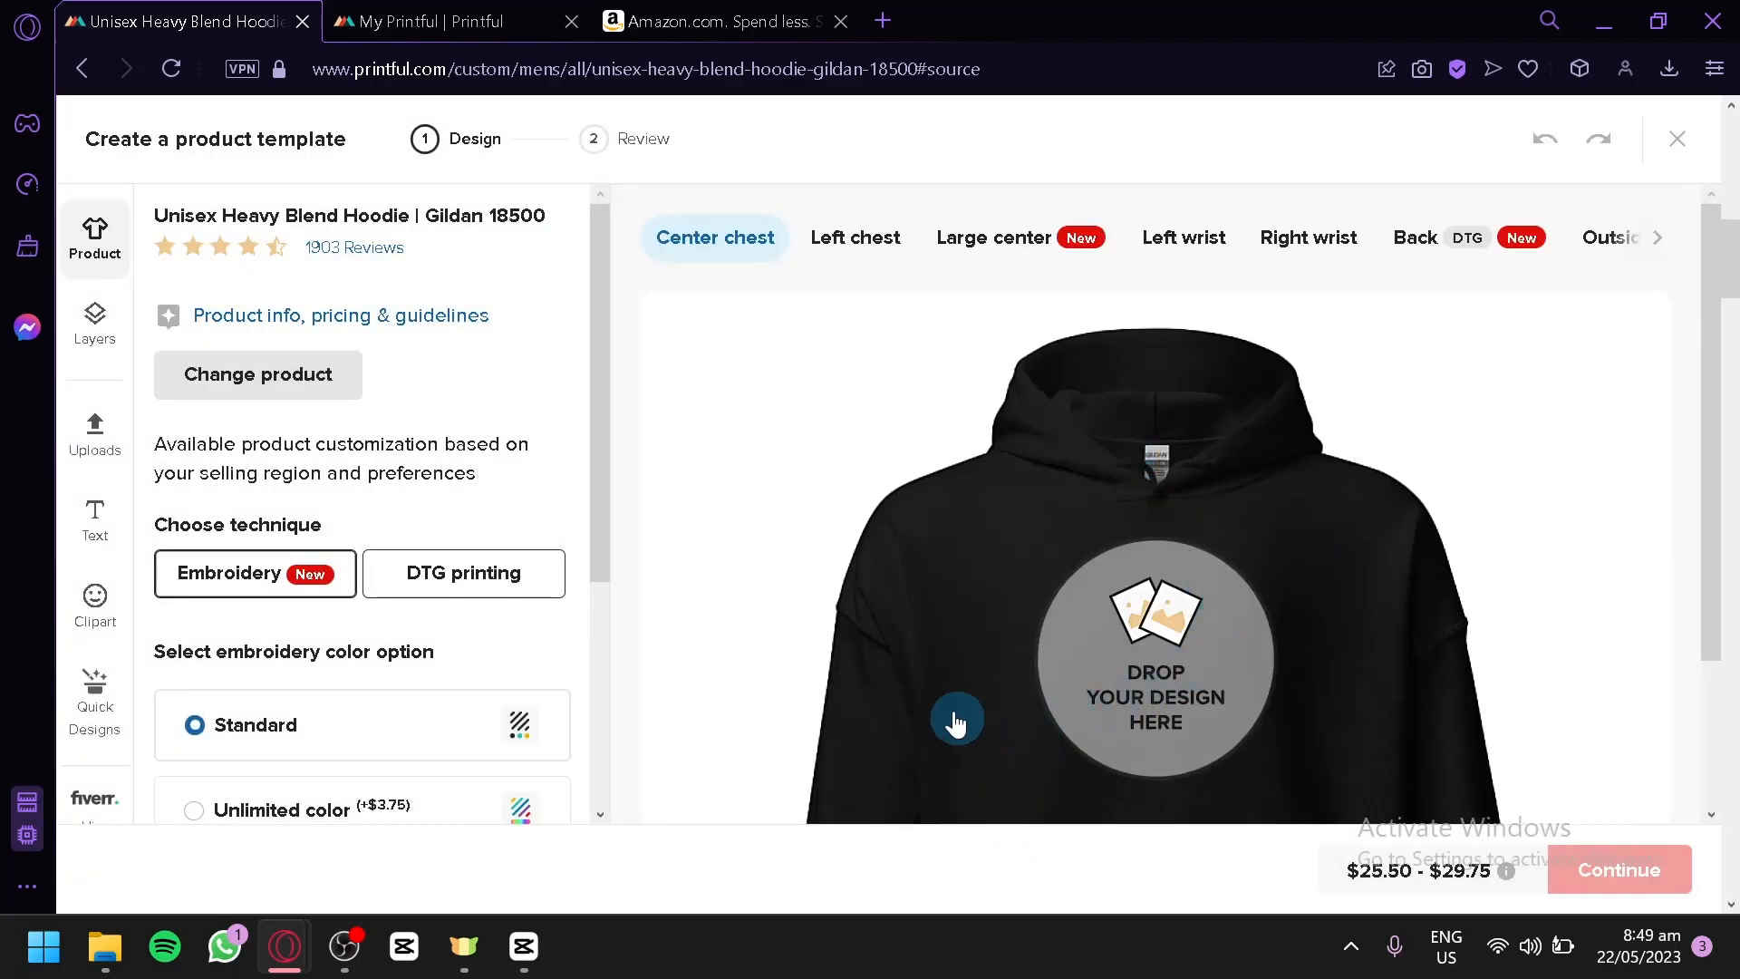
{"action": "left_click", "coordinate": [849, 243]}
{"action": "left_click", "coordinate": [996, 237]}
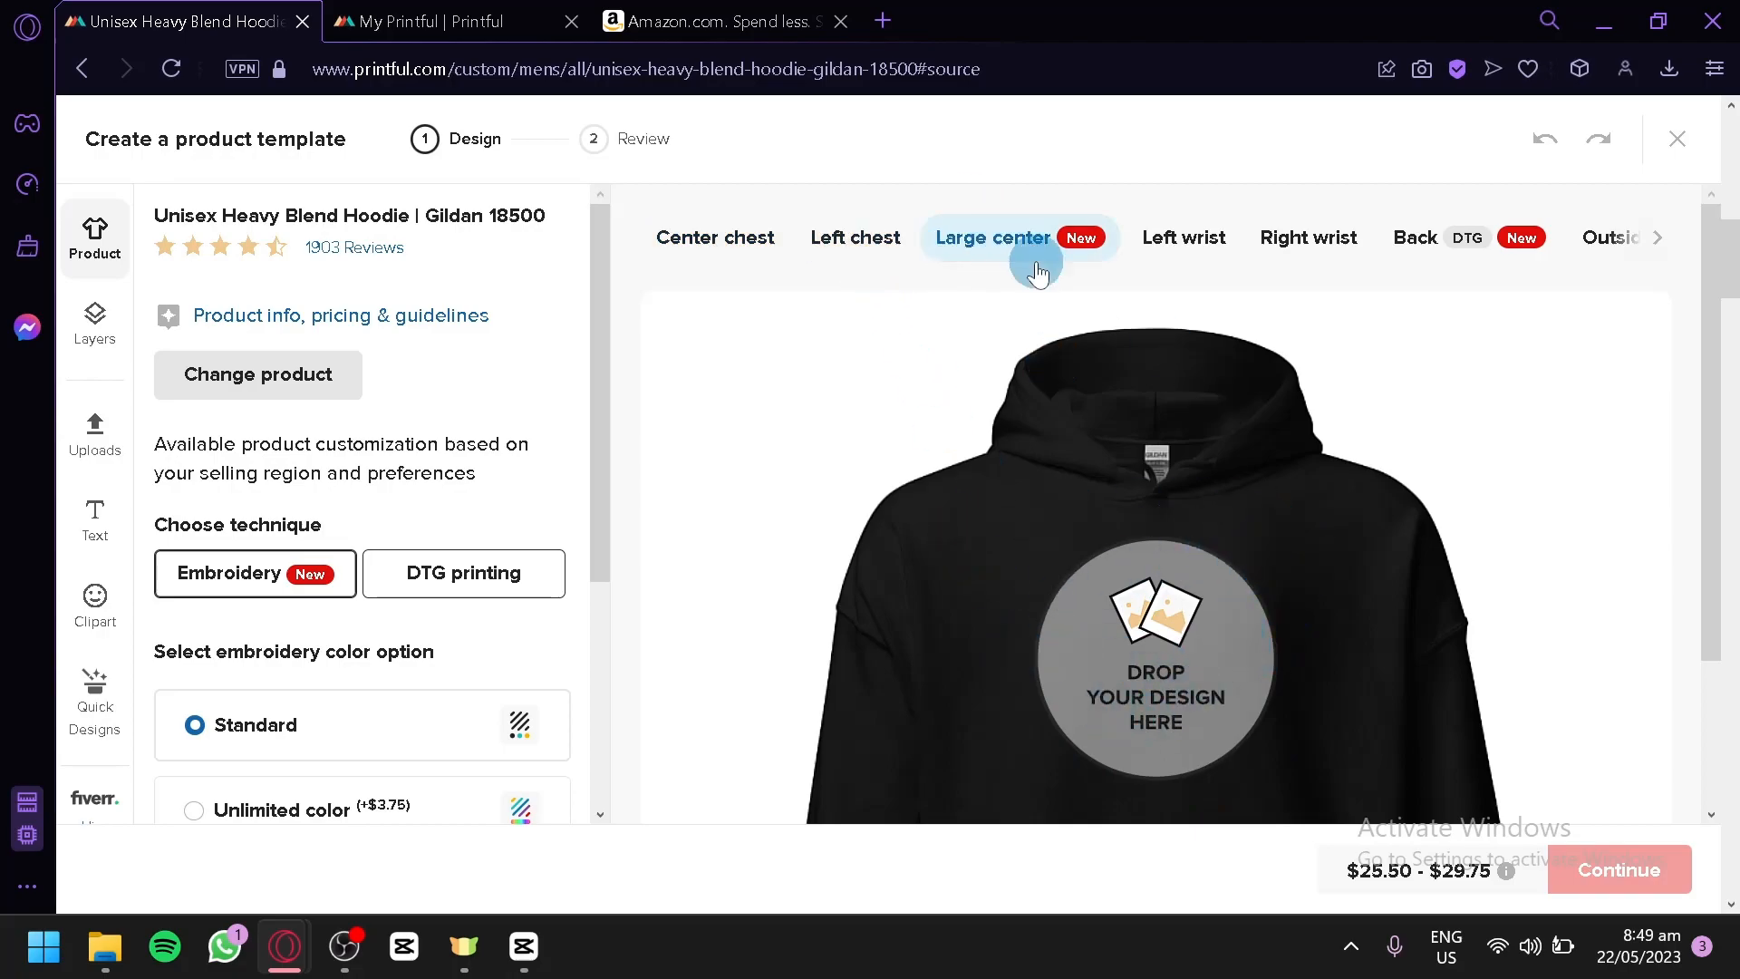
{"action": "left_click", "coordinate": [1180, 263]}
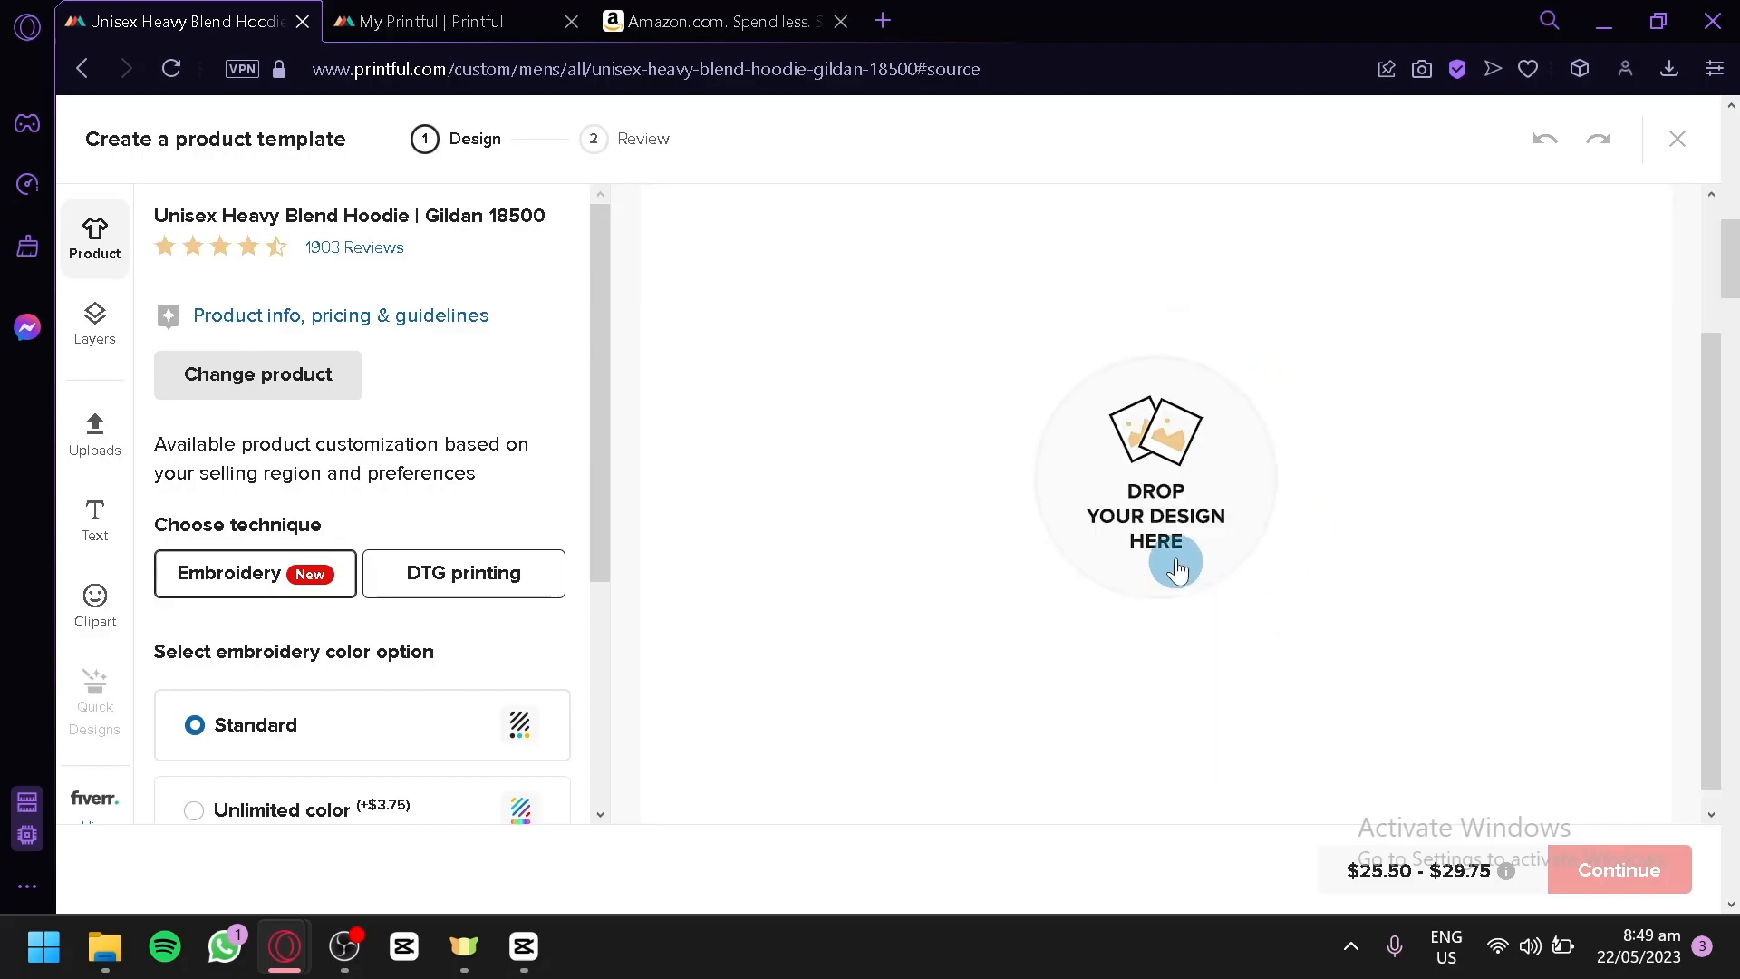
{"action": "left_click", "coordinate": [1325, 243]}
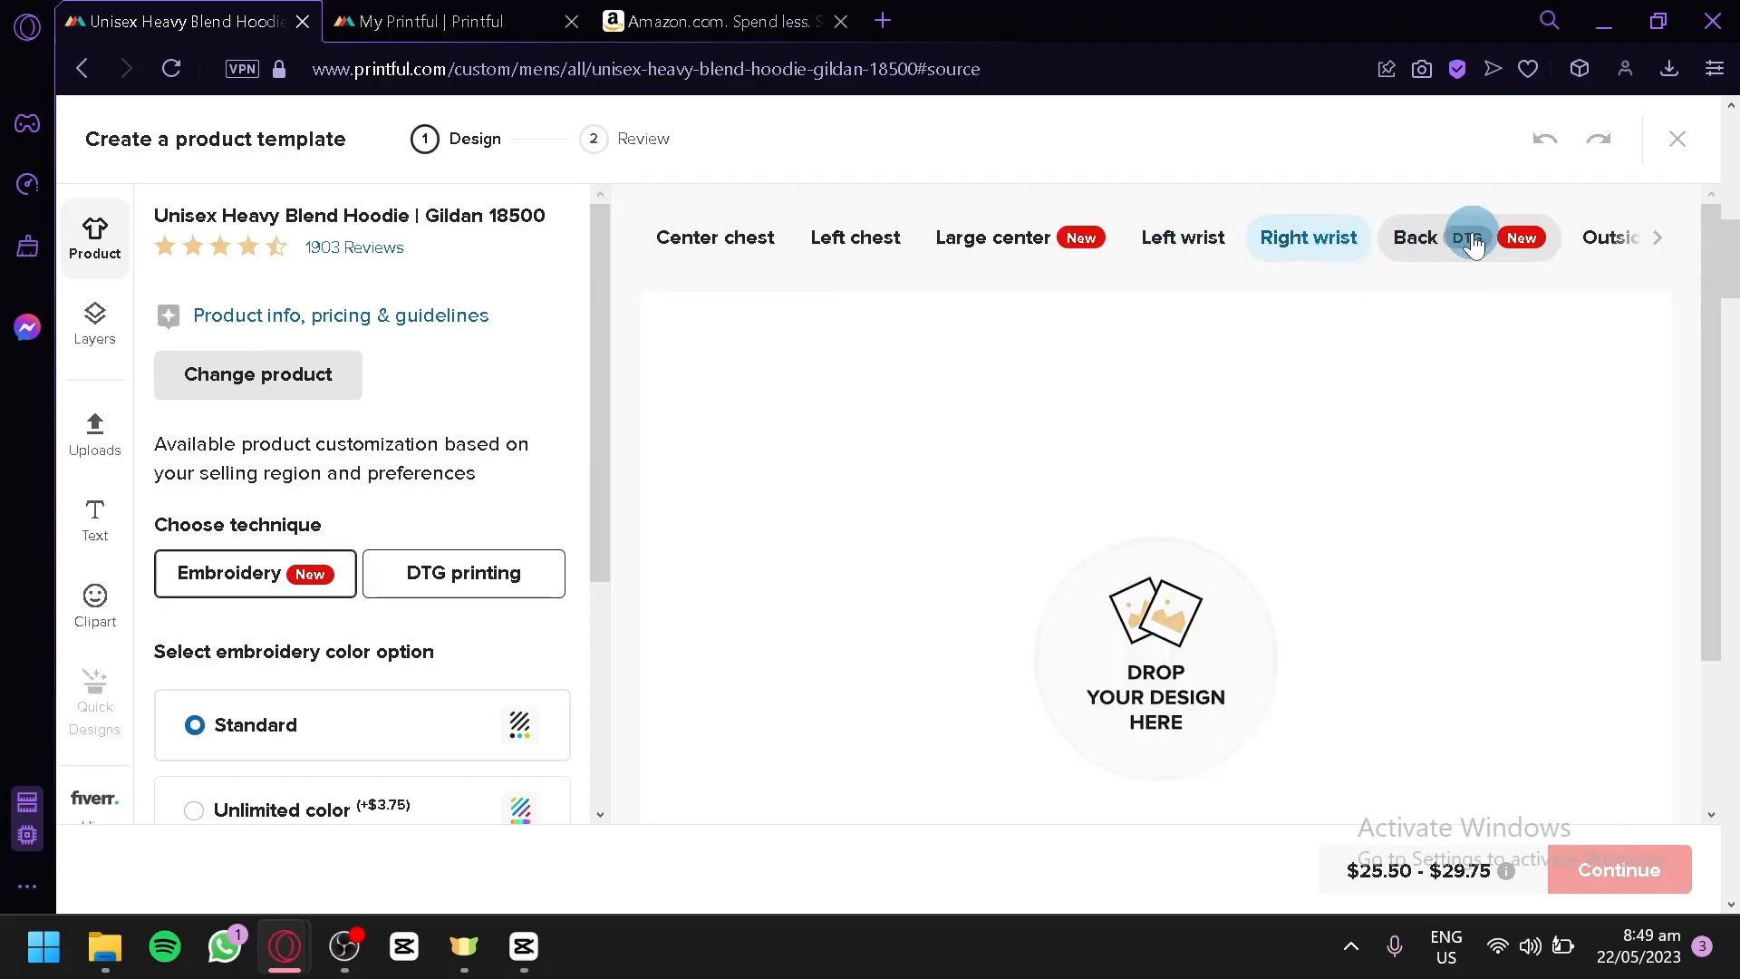
Select the Large center design placement and look over the hoodie's embroidery color options and design layers
{"action": "left_click", "coordinate": [1665, 244]}
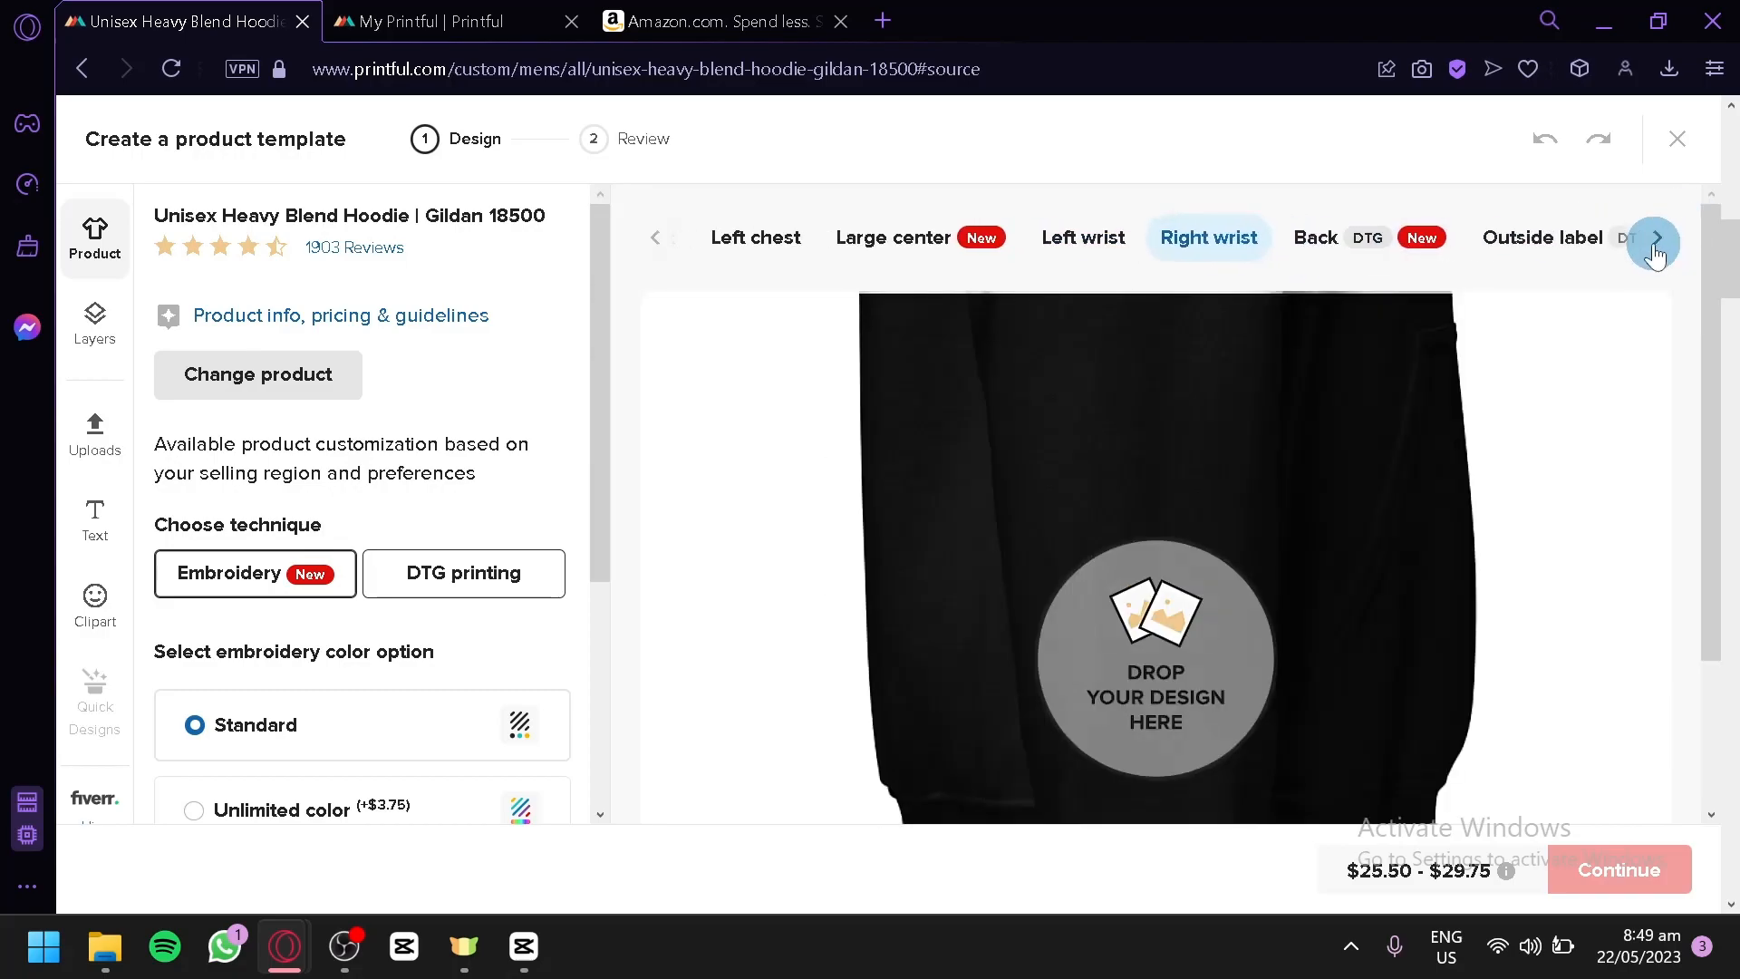
{"action": "left_click", "coordinate": [654, 244]}
{"action": "left_click", "coordinate": [712, 238]}
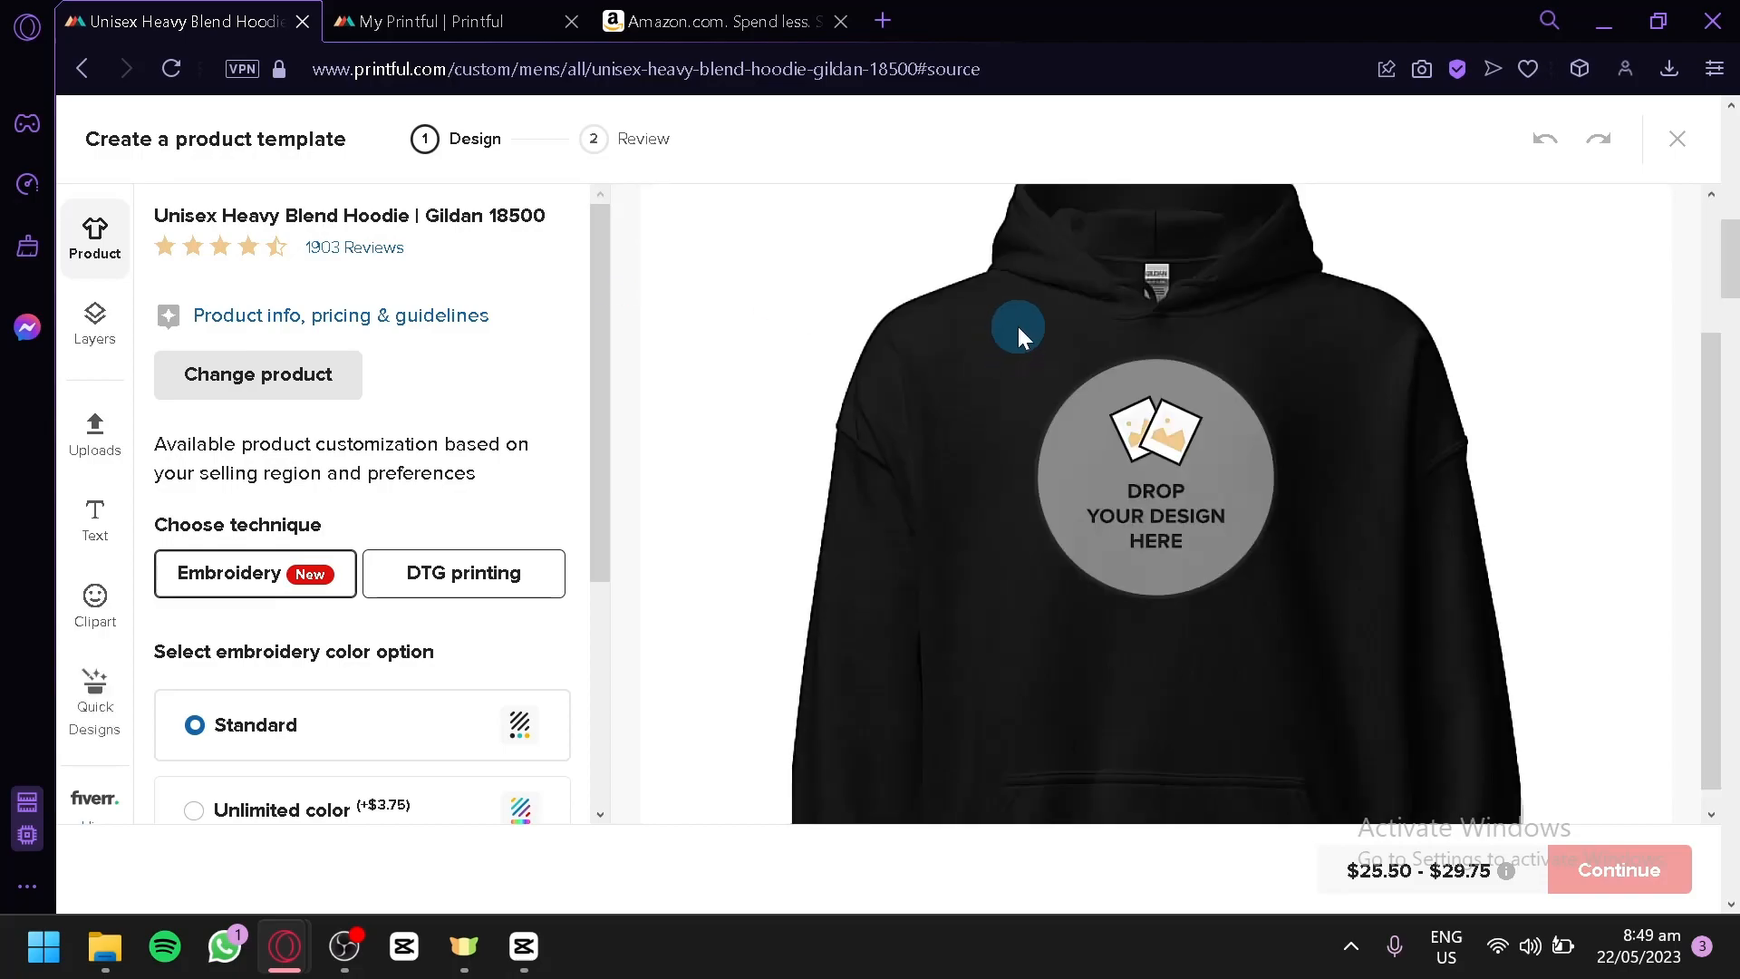
{"action": "left_click", "coordinate": [994, 247]}
{"action": "scroll", "coordinate": [840, 419], "scroll_direction": "down", "scroll_amount": 2}
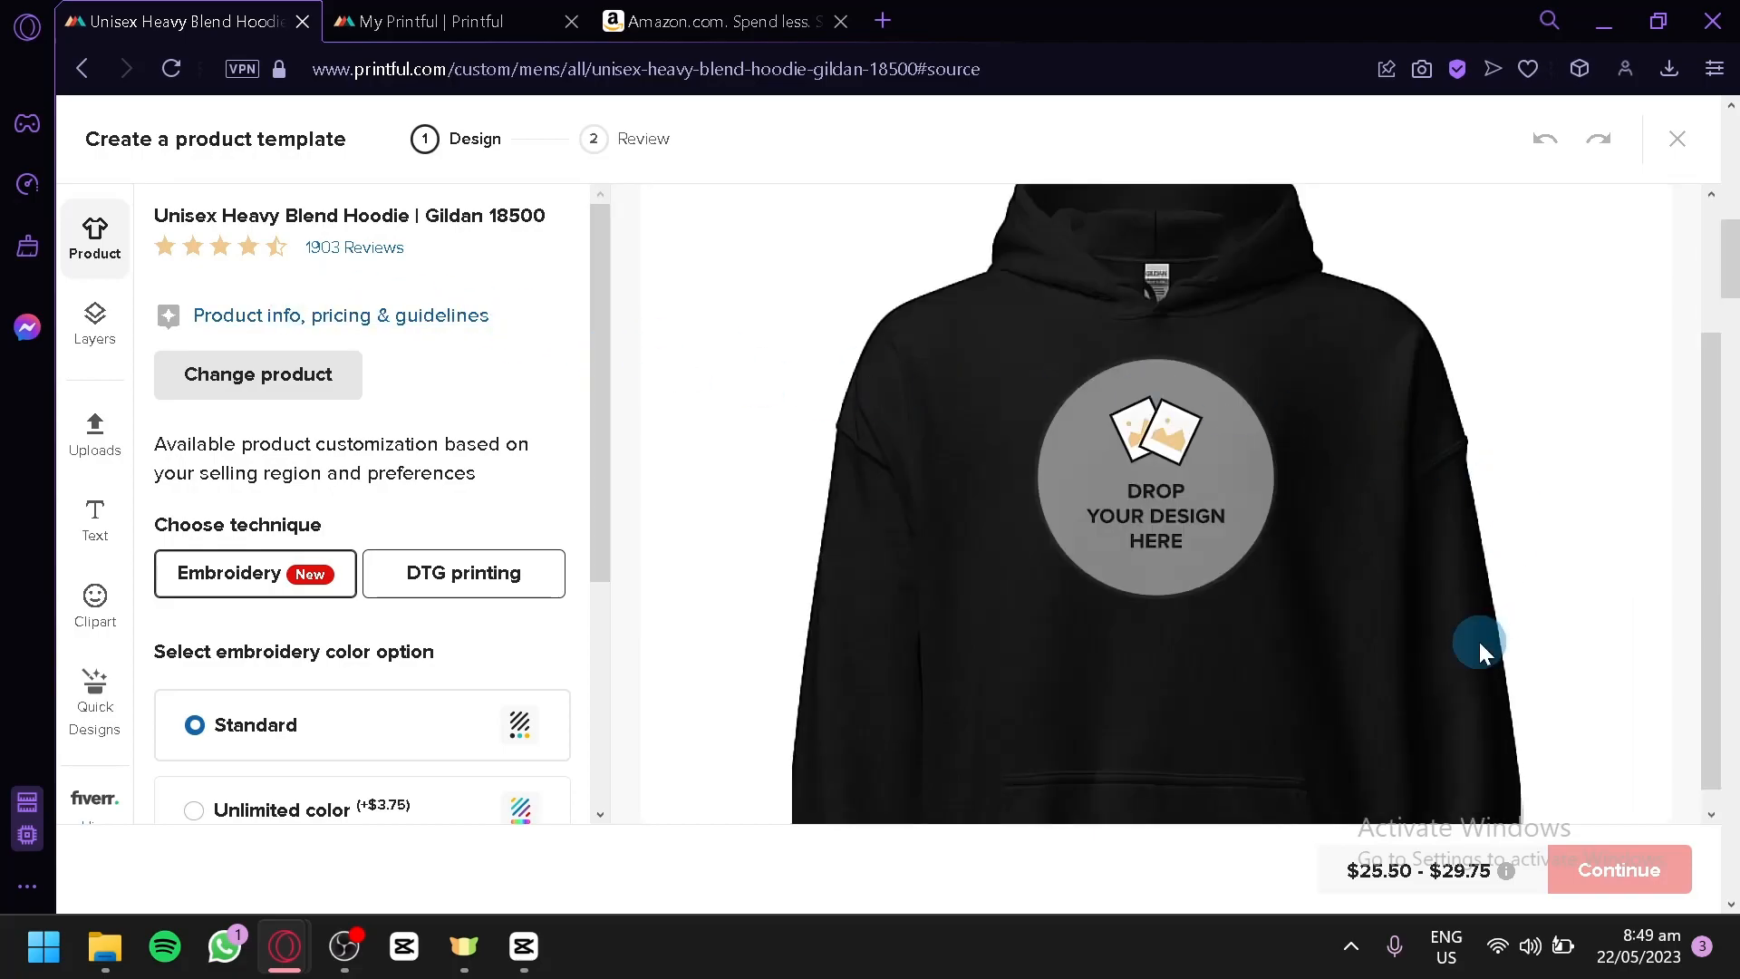
{"action": "key", "text": "ctrl+minus"}
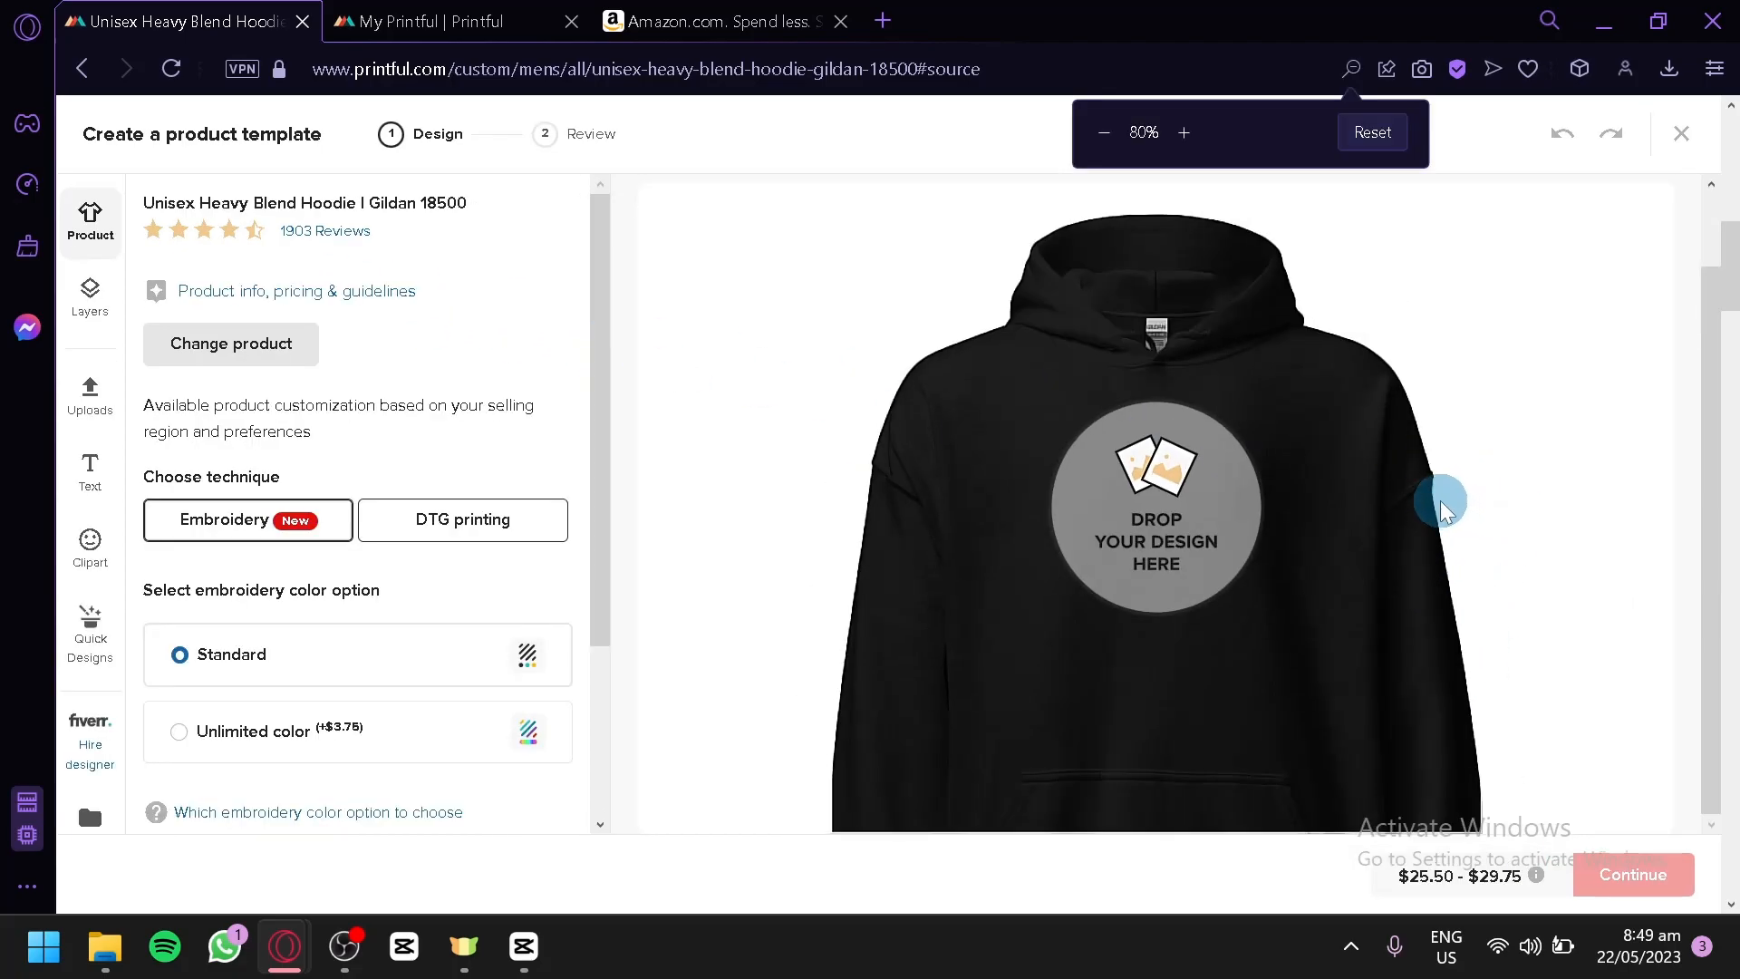
{"action": "scroll", "coordinate": [1030, 571], "scroll_direction": "up", "scroll_amount": 1}
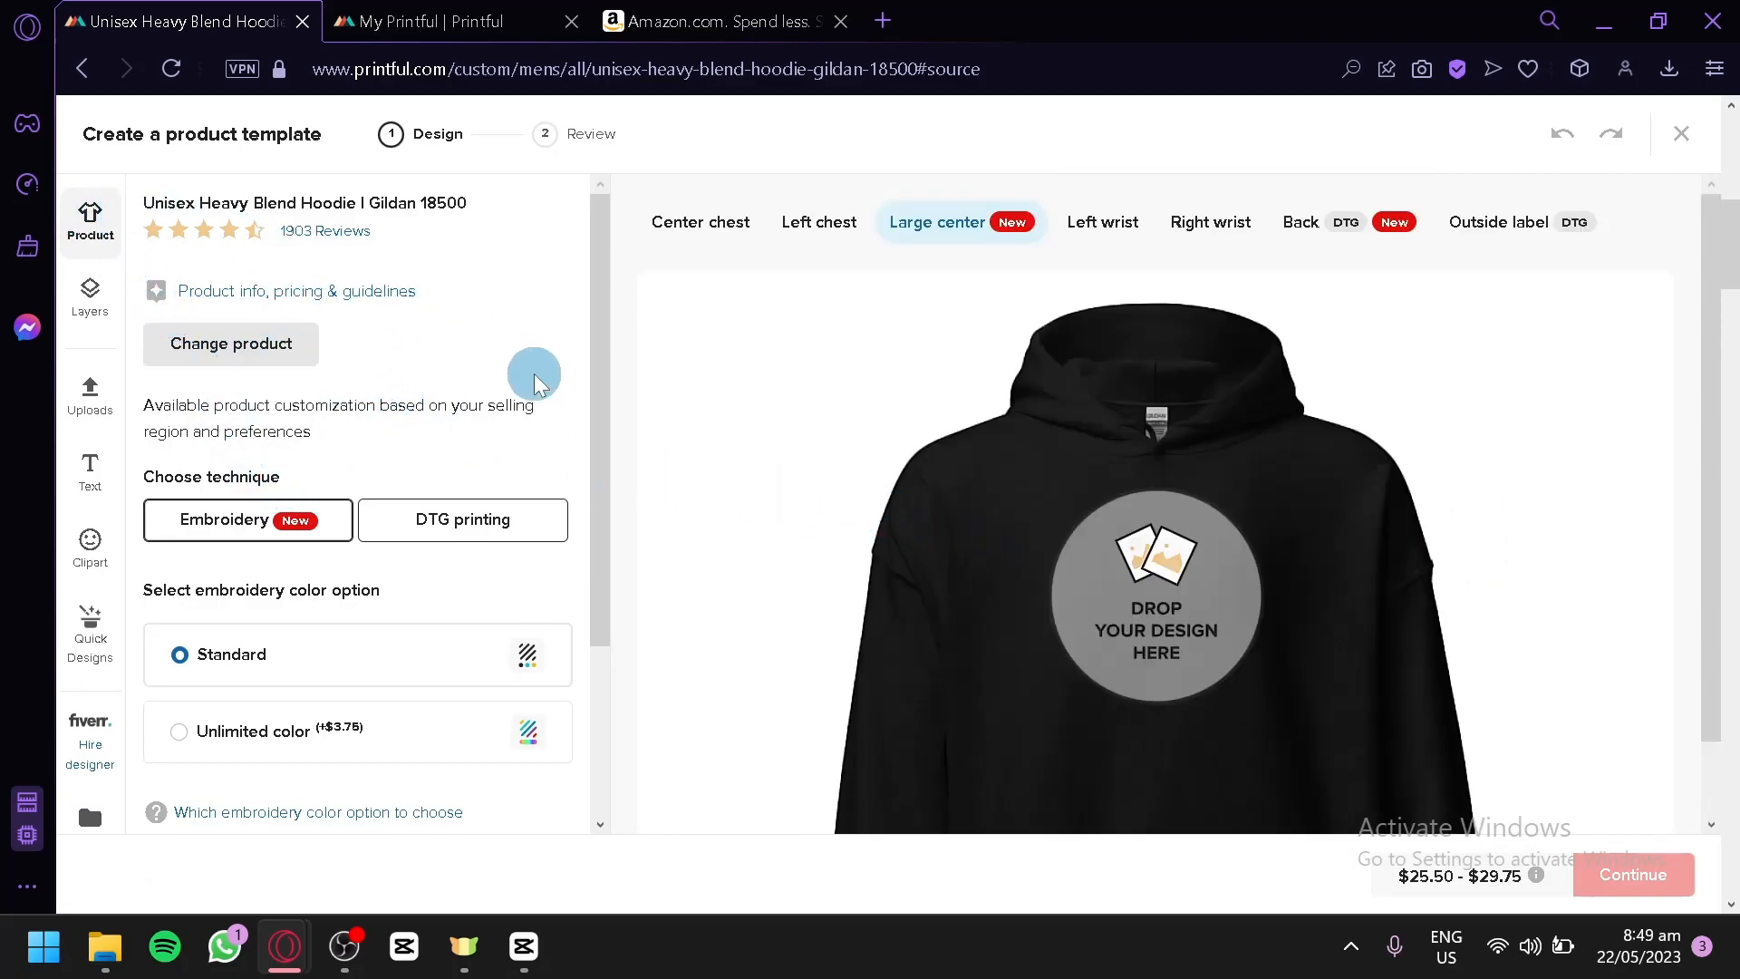
{"action": "scroll", "coordinate": [532, 369], "scroll_direction": "down", "scroll_amount": 2}
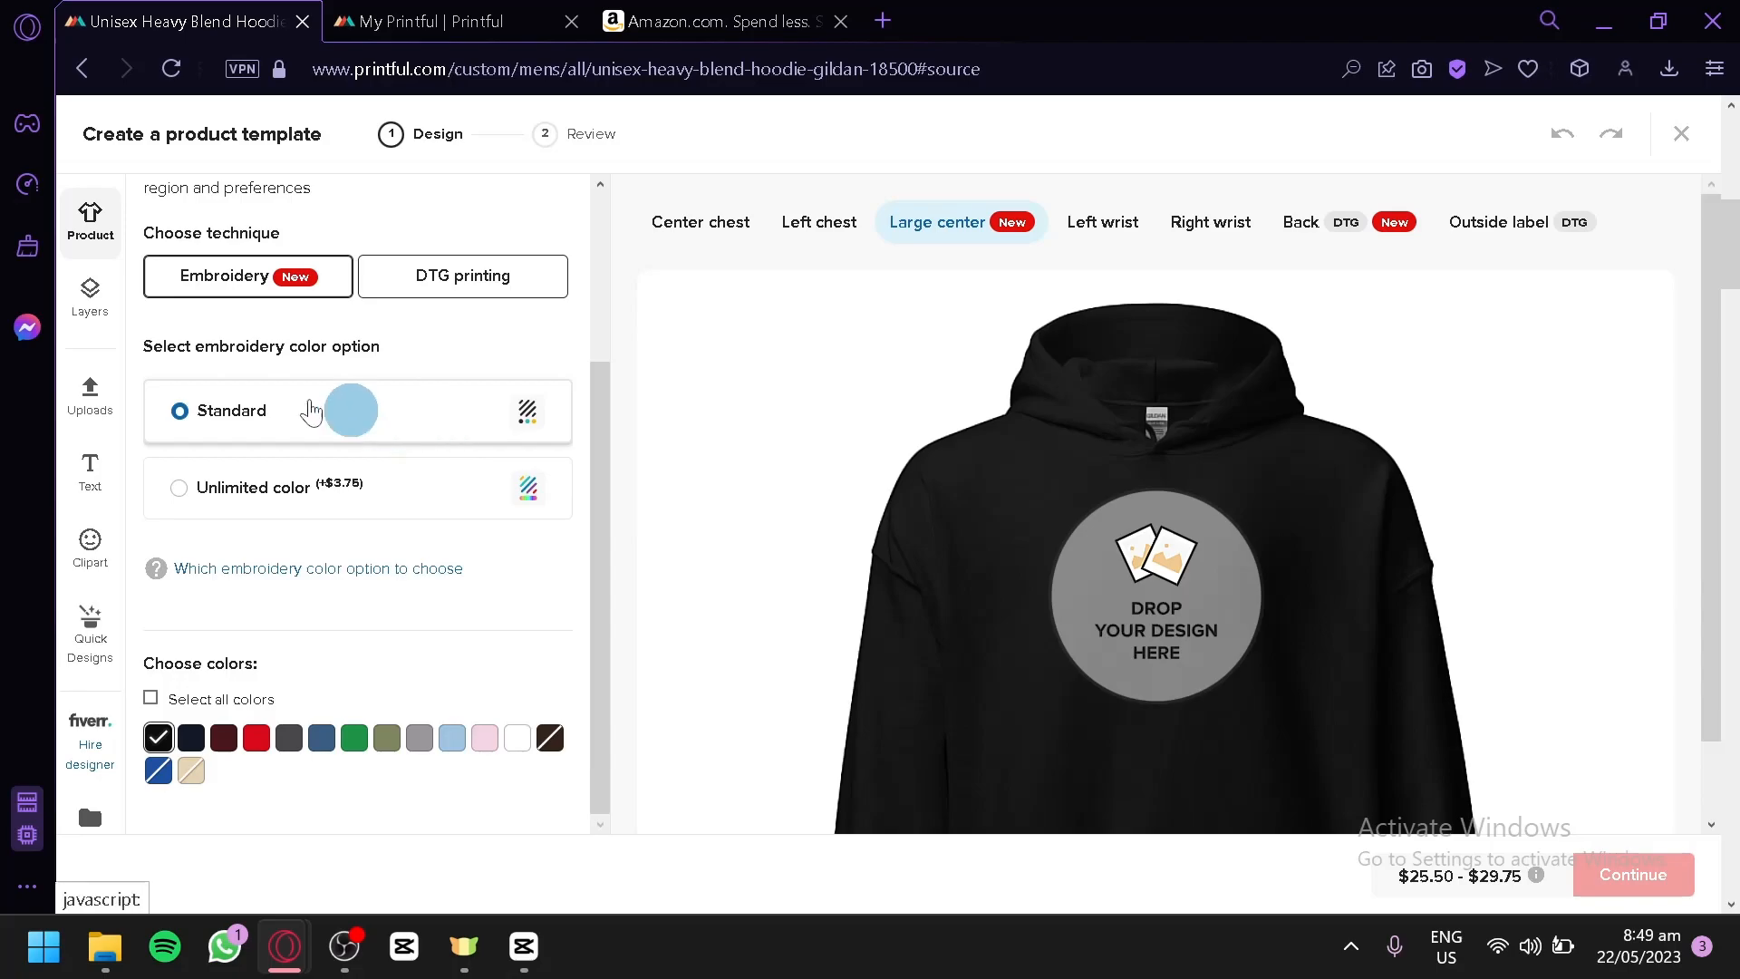
{"action": "left_click", "coordinate": [90, 296]}
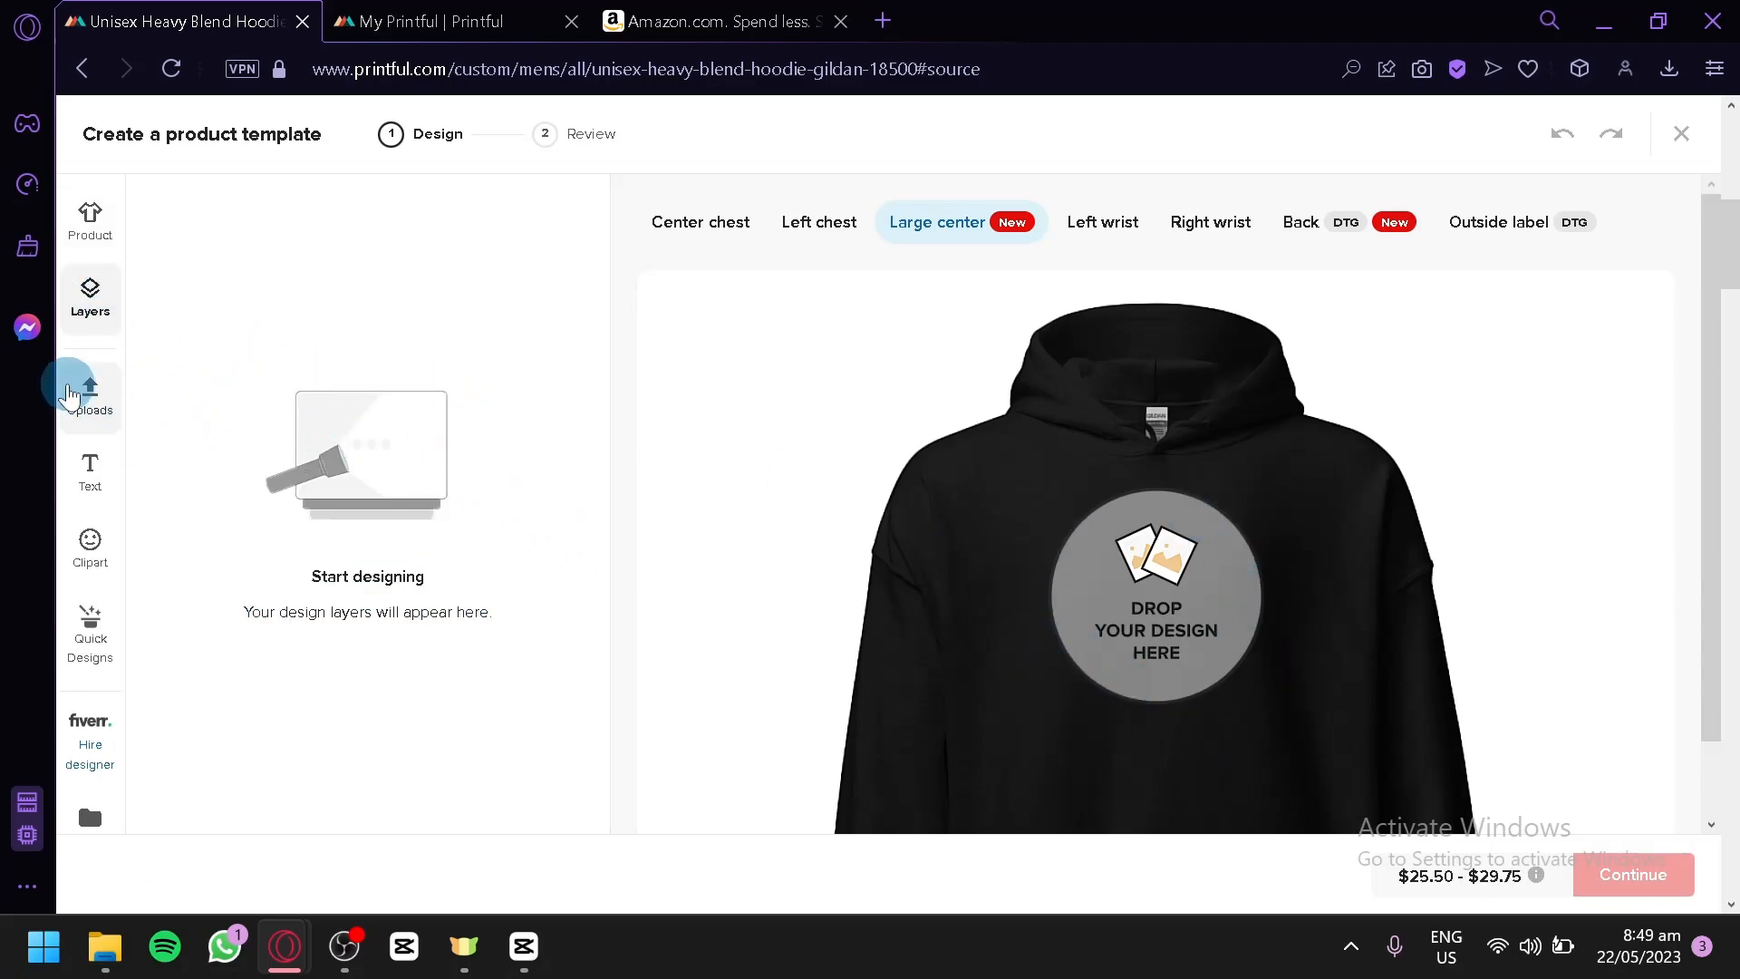
Read the embroidery file requirements for uploads, dismiss the file library and open the text tool with its presets
{"action": "left_click", "coordinate": [86, 398]}
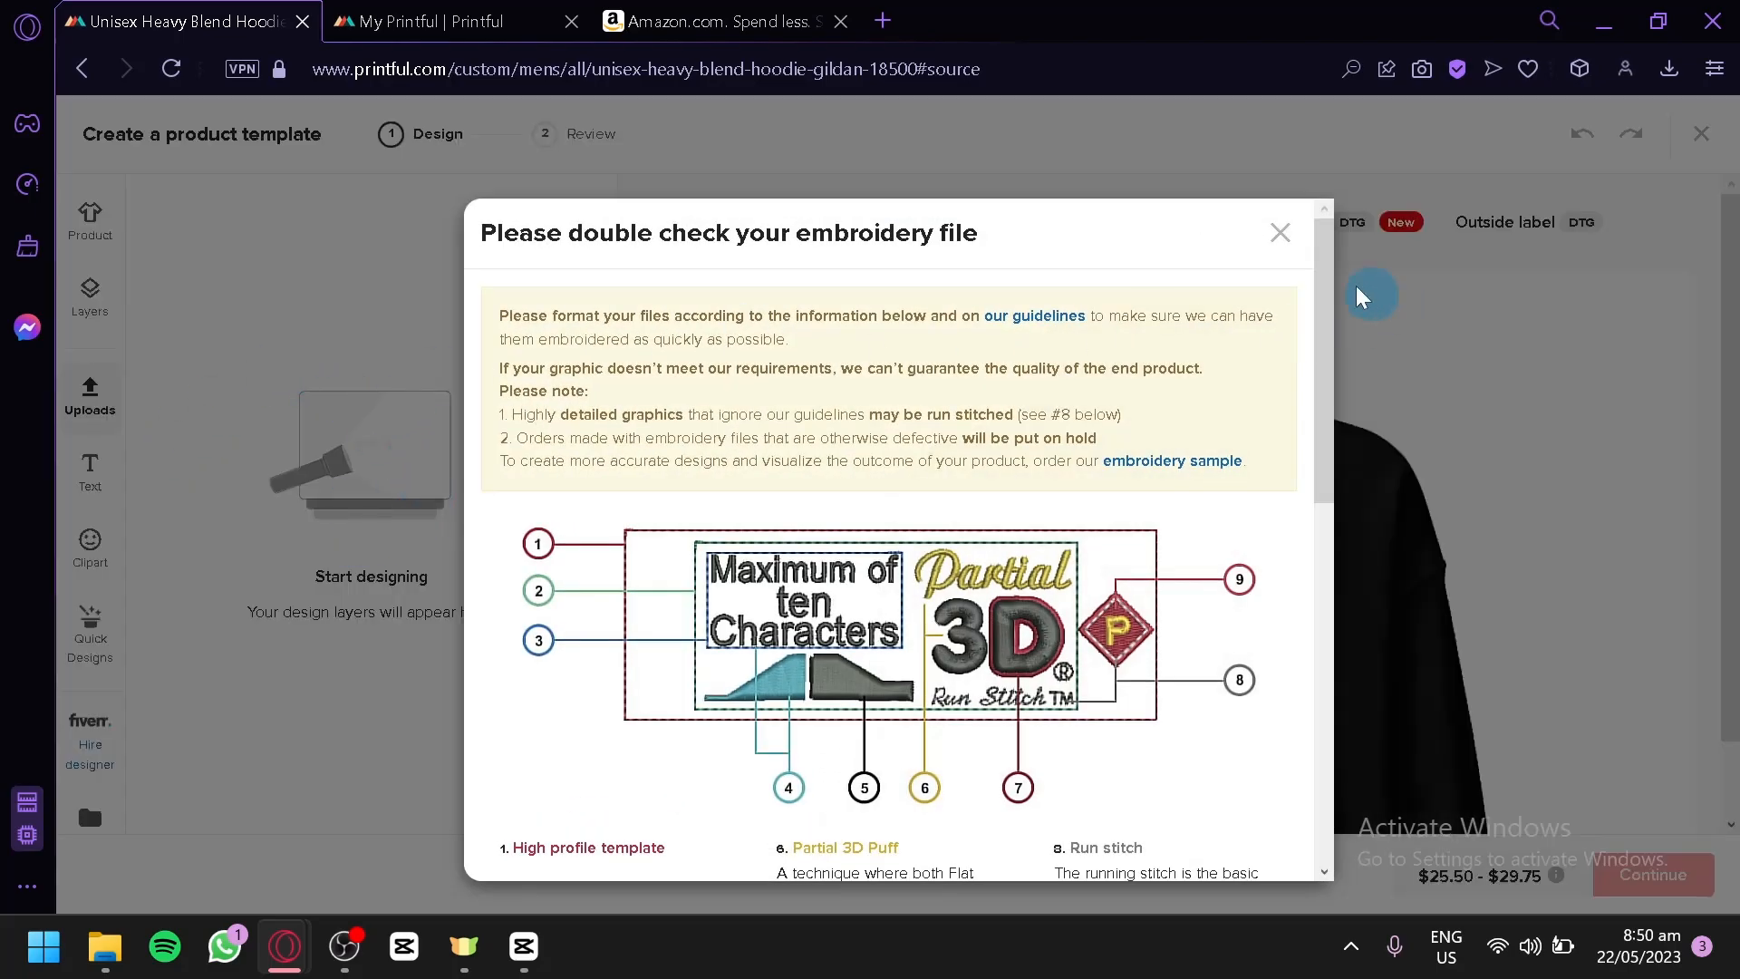
{"action": "scroll", "coordinate": [897, 611], "scroll_direction": "down", "scroll_amount": 4}
{"action": "scroll", "coordinate": [897, 621], "scroll_direction": "up", "scroll_amount": 4}
{"action": "scroll", "coordinate": [892, 611], "scroll_direction": "down", "scroll_amount": 4}
{"action": "scroll", "coordinate": [1003, 644], "scroll_direction": "up", "scroll_amount": 4}
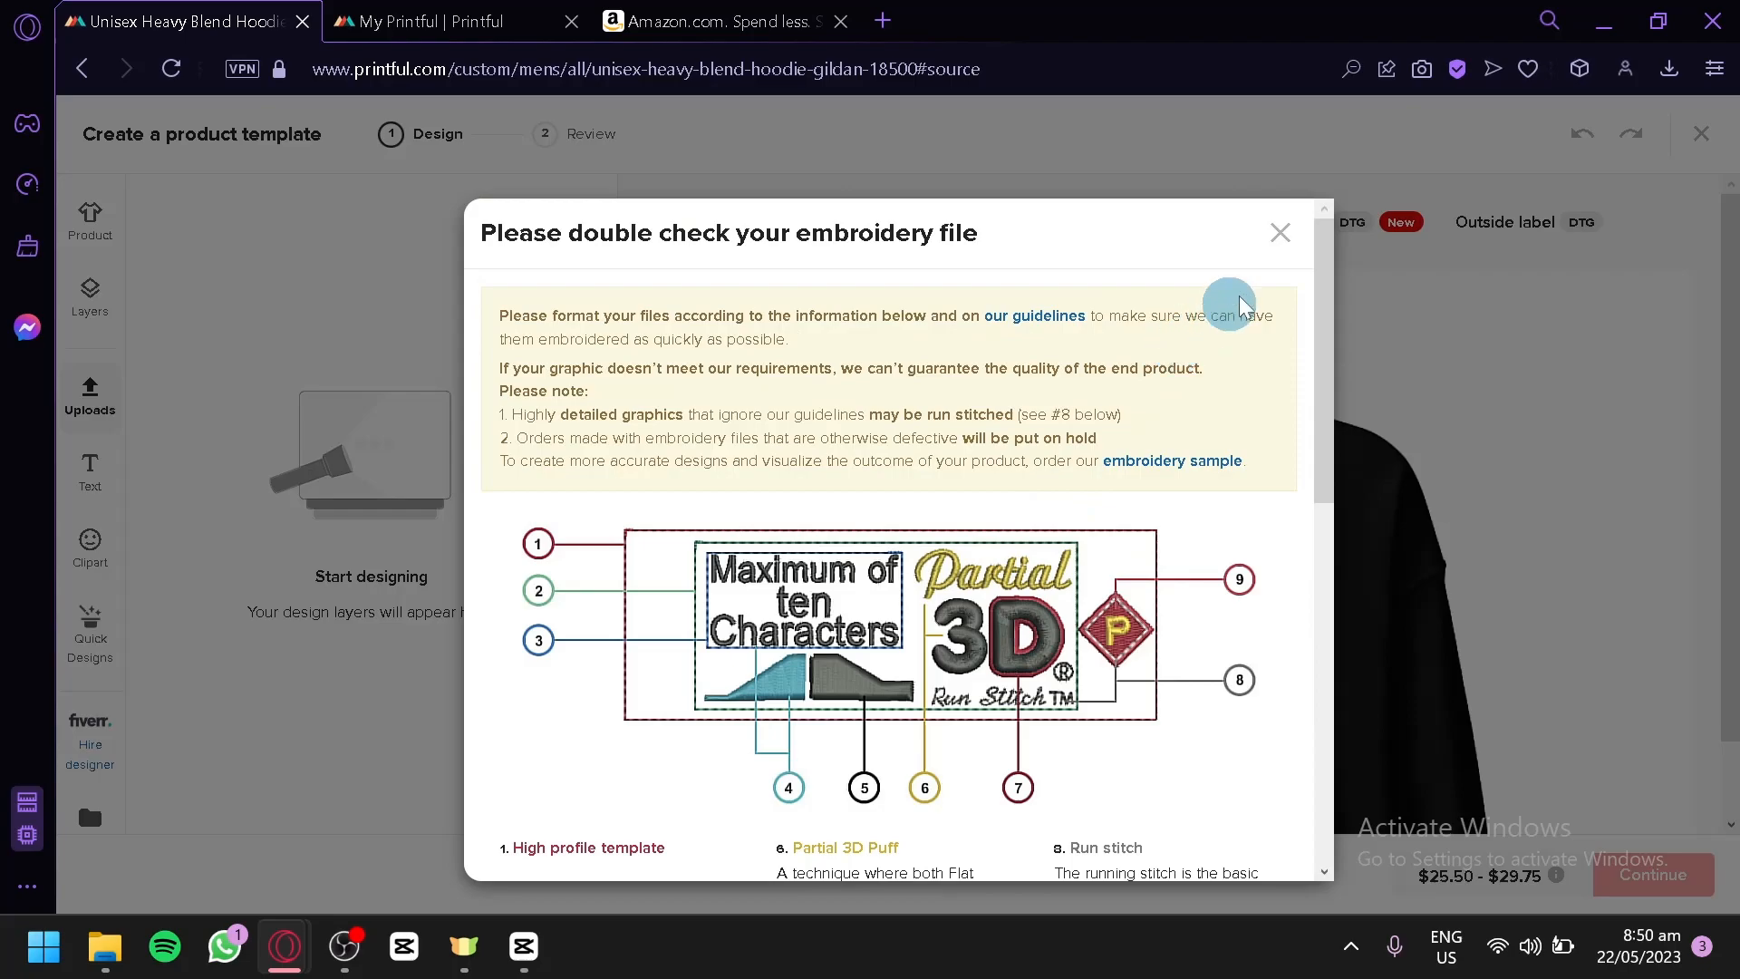
{"action": "left_click", "coordinate": [1280, 231]}
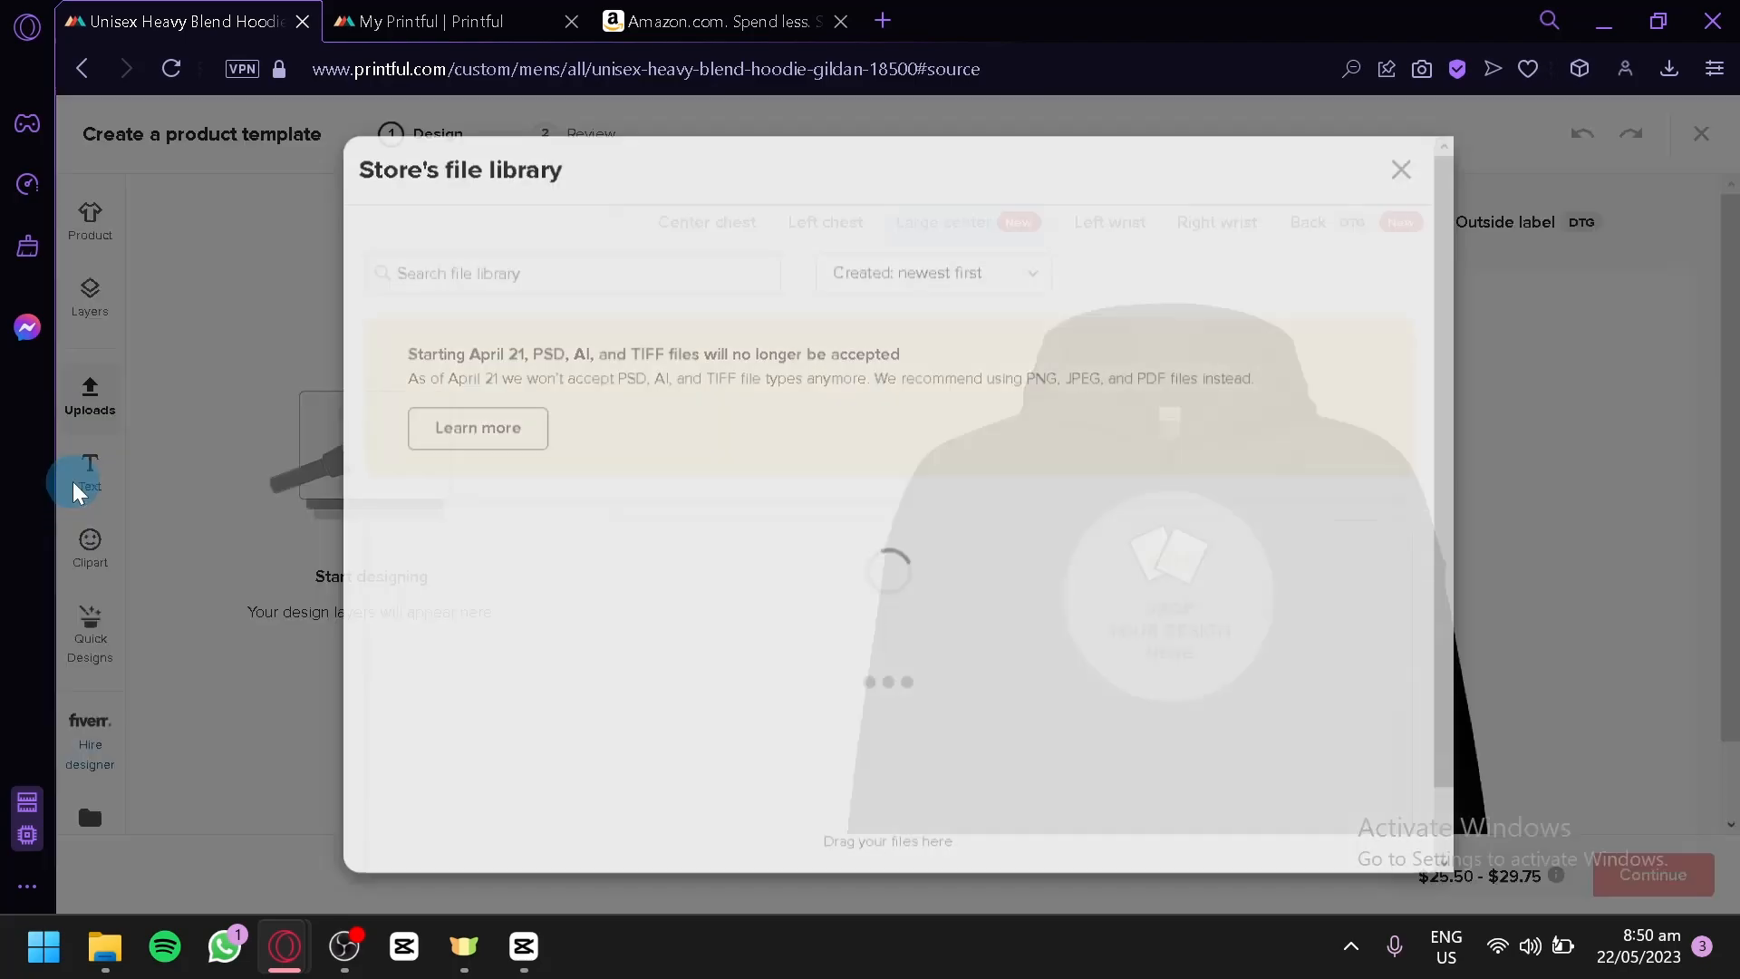
{"action": "left_click", "coordinate": [90, 473]}
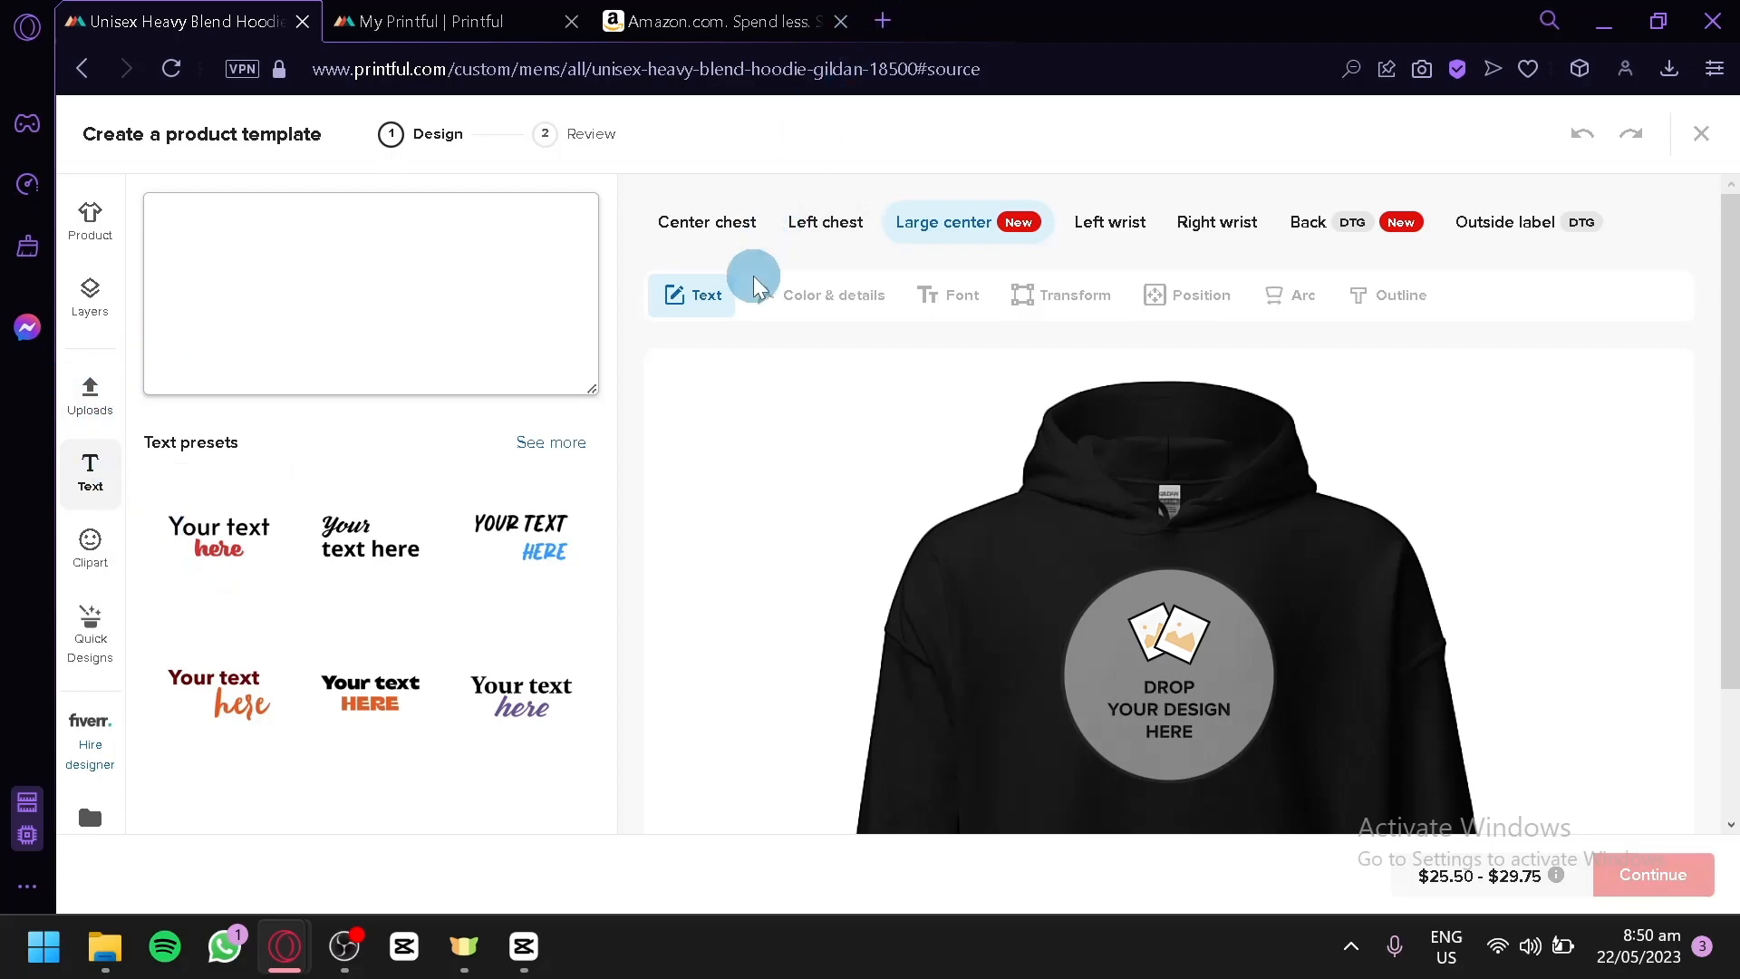
Open Canva in a new browser tab and create a blank square Instagram post design
{"action": "left_click", "coordinate": [884, 36]}
{"action": "type", "text": "can"}
{"action": "key", "text": "Return"}
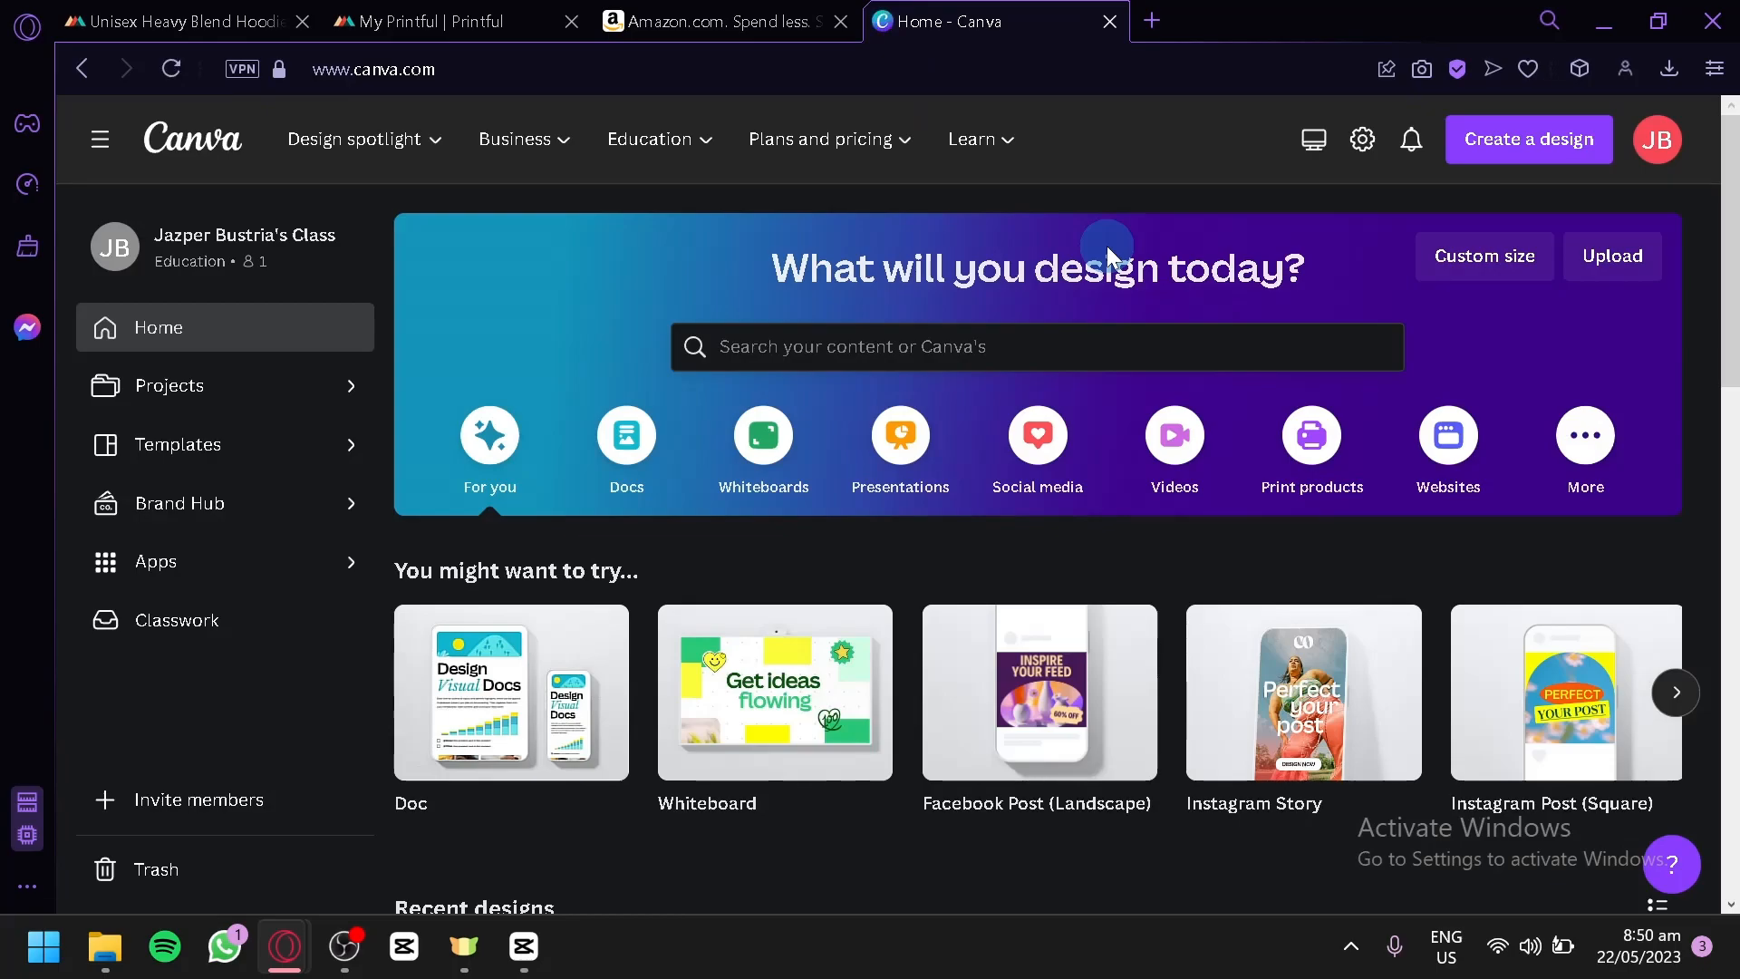
{"action": "left_click", "coordinate": [1604, 696]}
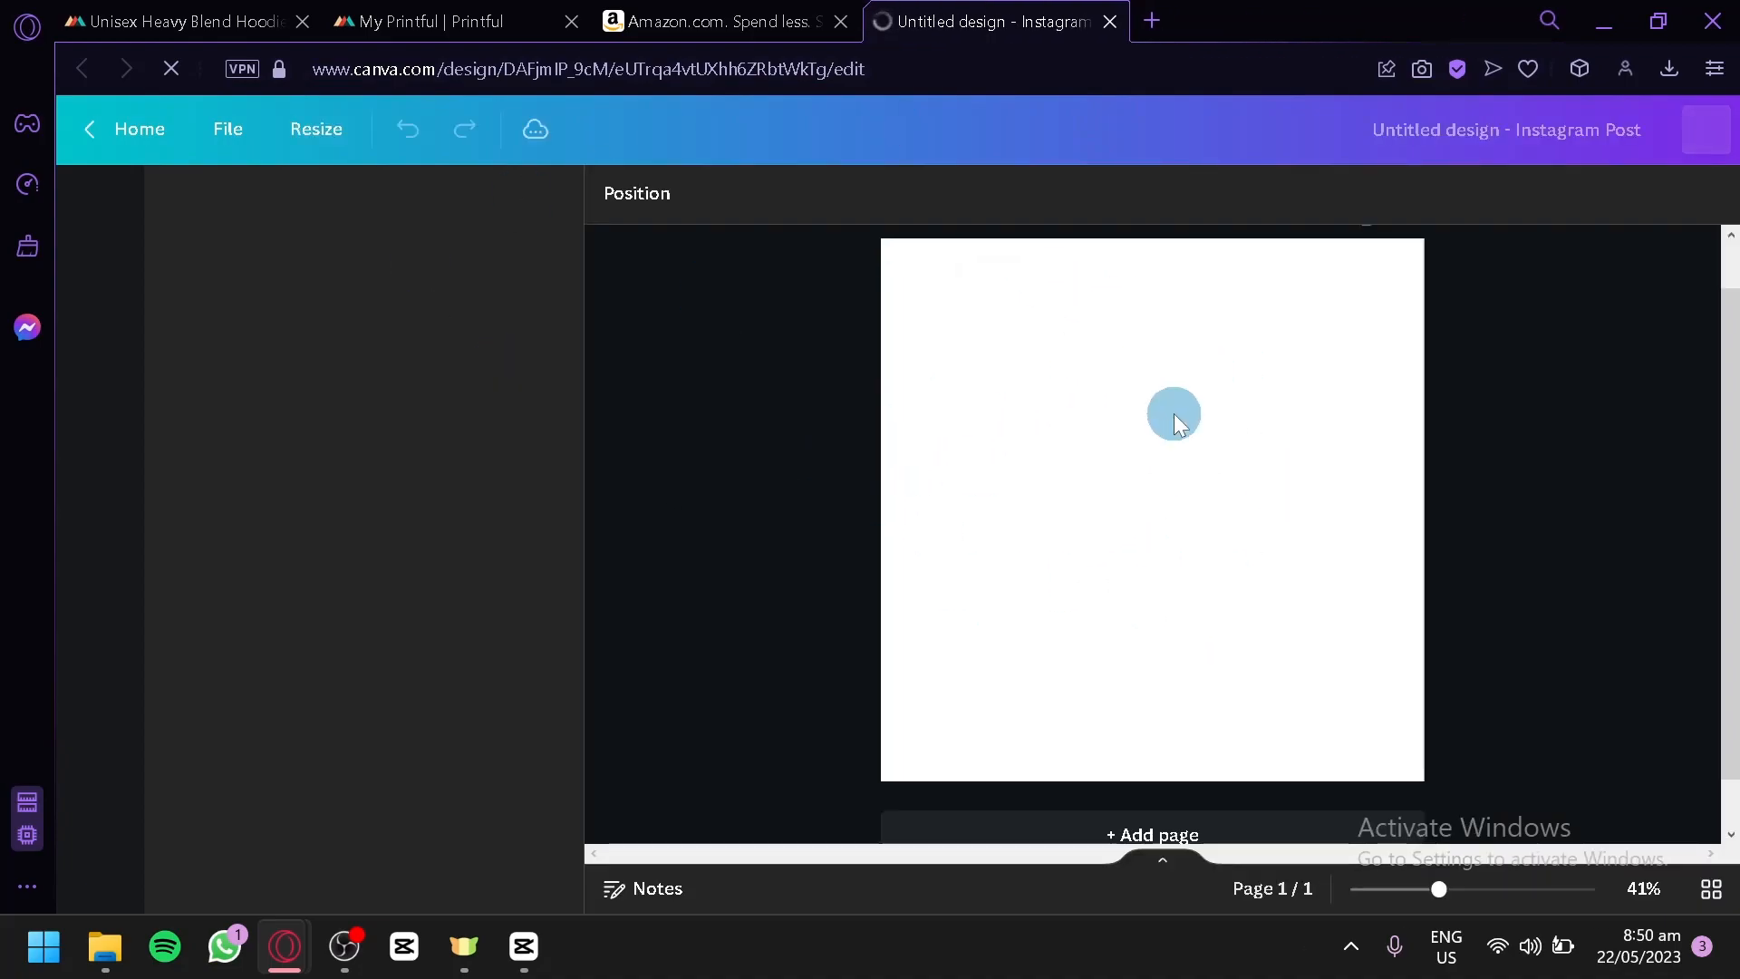
Search the design elements for "waves" and show all matching graphics
{"action": "left_click", "coordinate": [94, 288]}
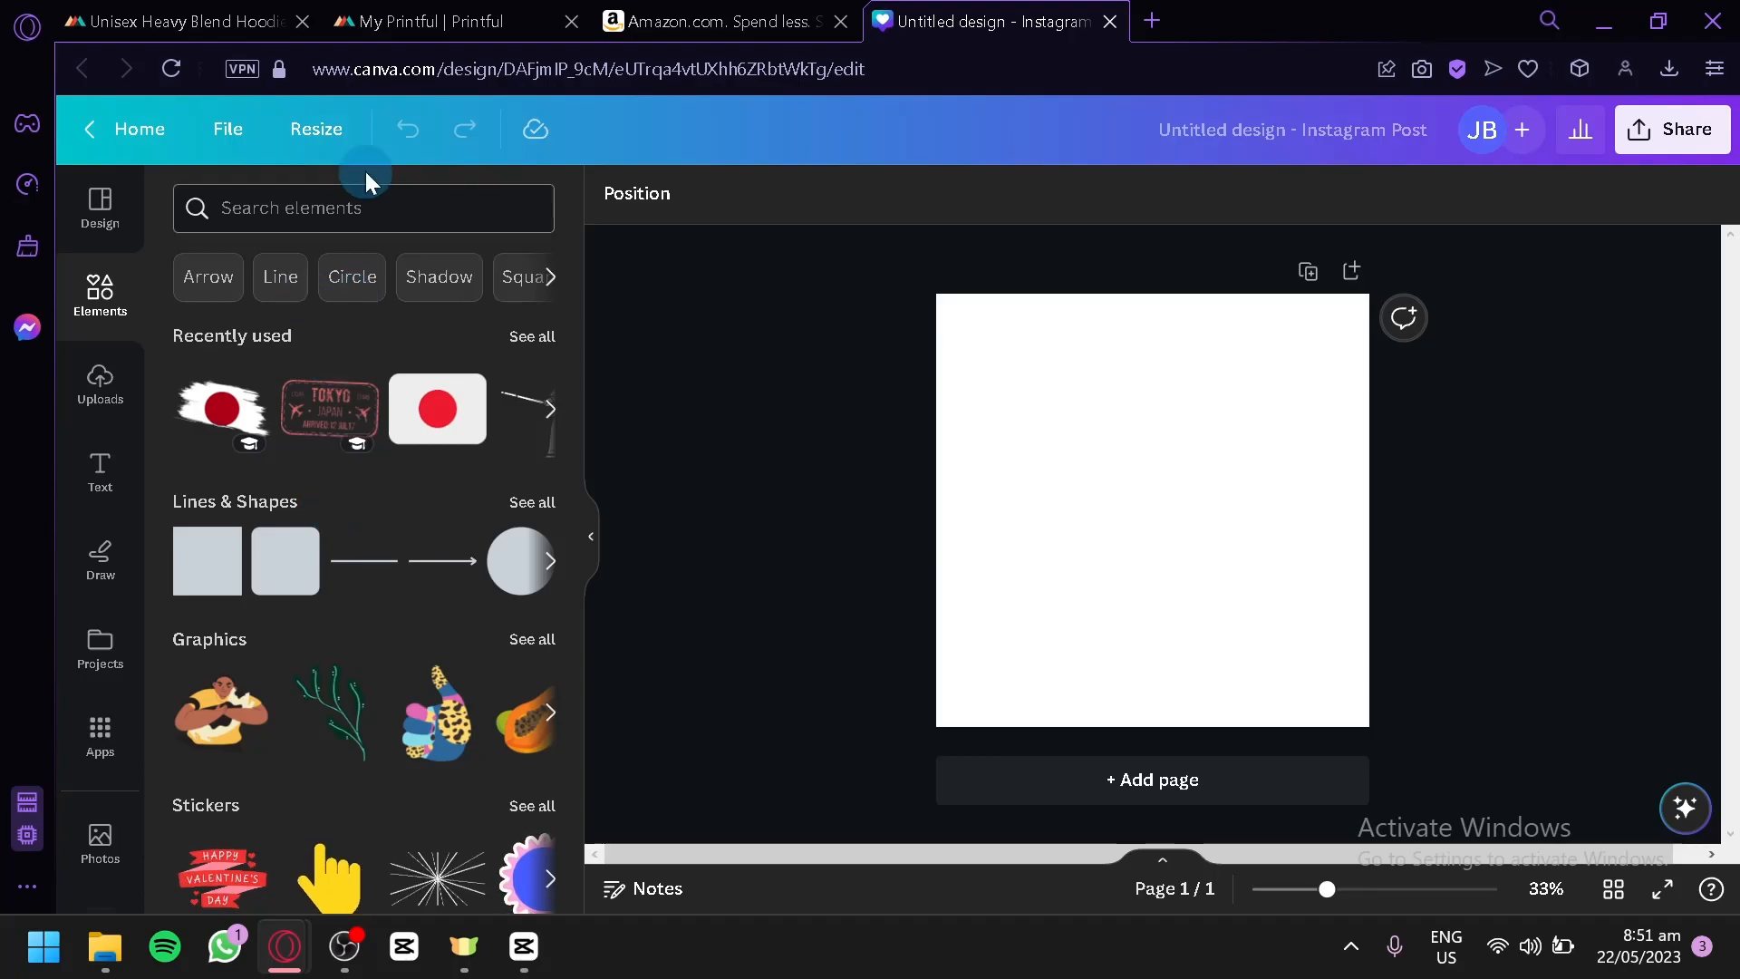
{"action": "left_click", "coordinate": [349, 205]}
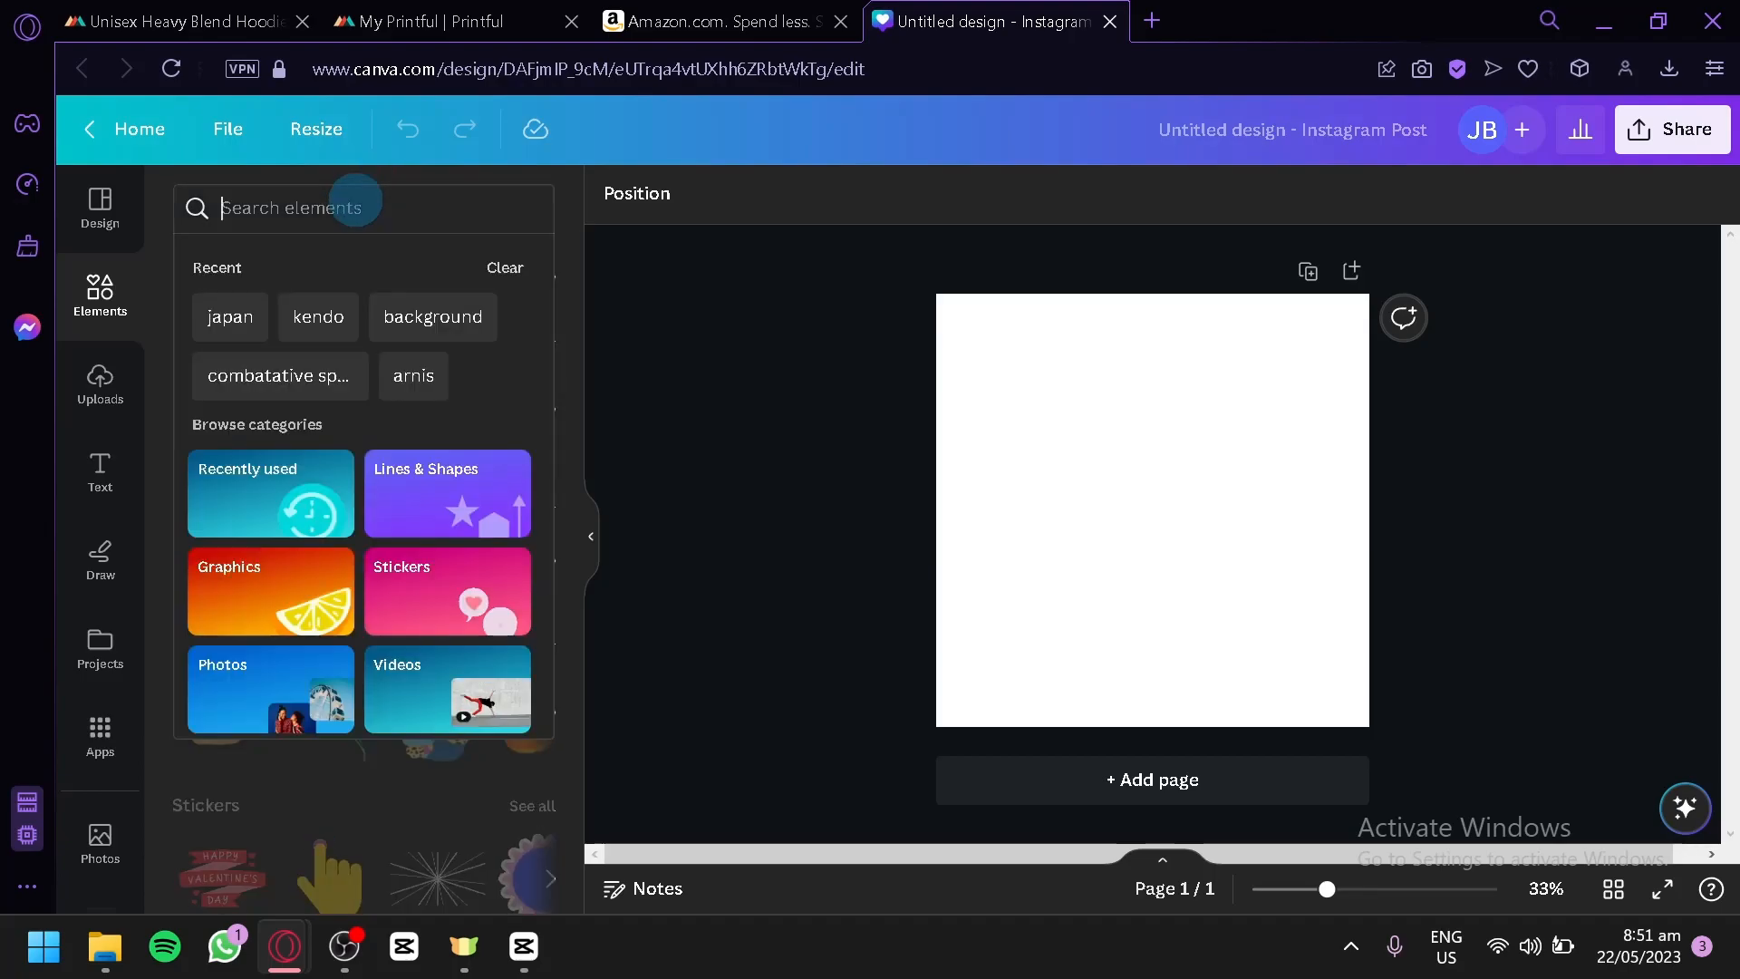
{"action": "type", "text": "waves"}
{"action": "key", "text": "Return"}
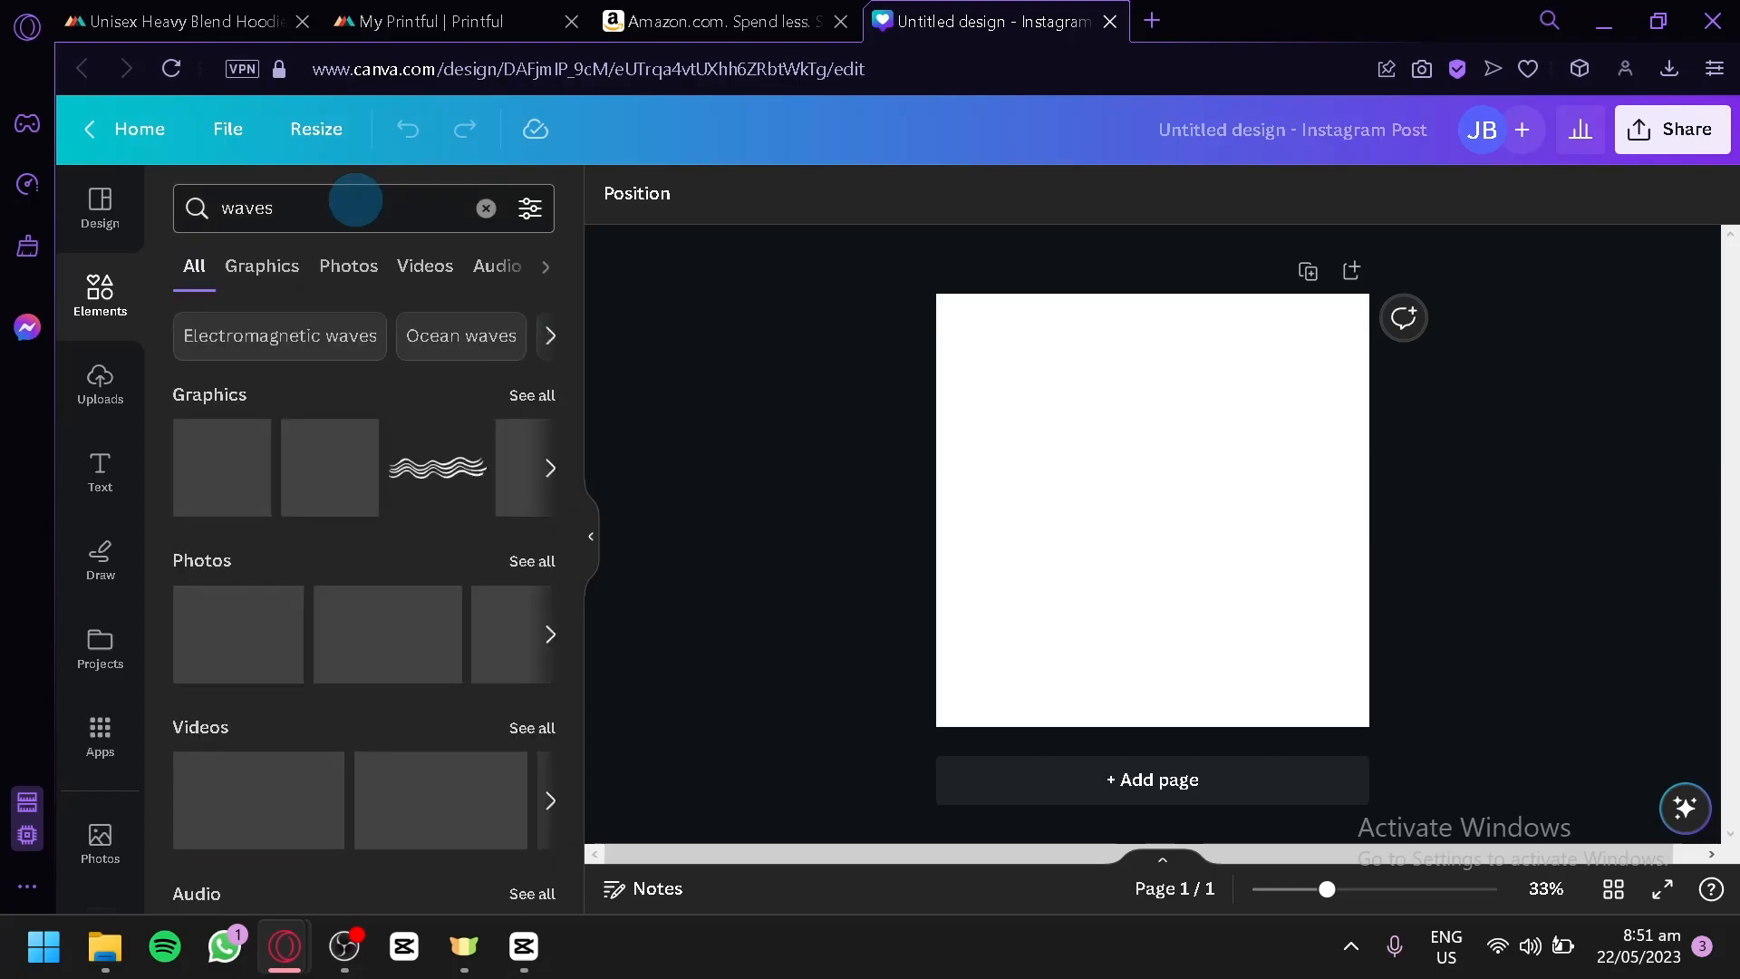
{"action": "left_click", "coordinate": [550, 396]}
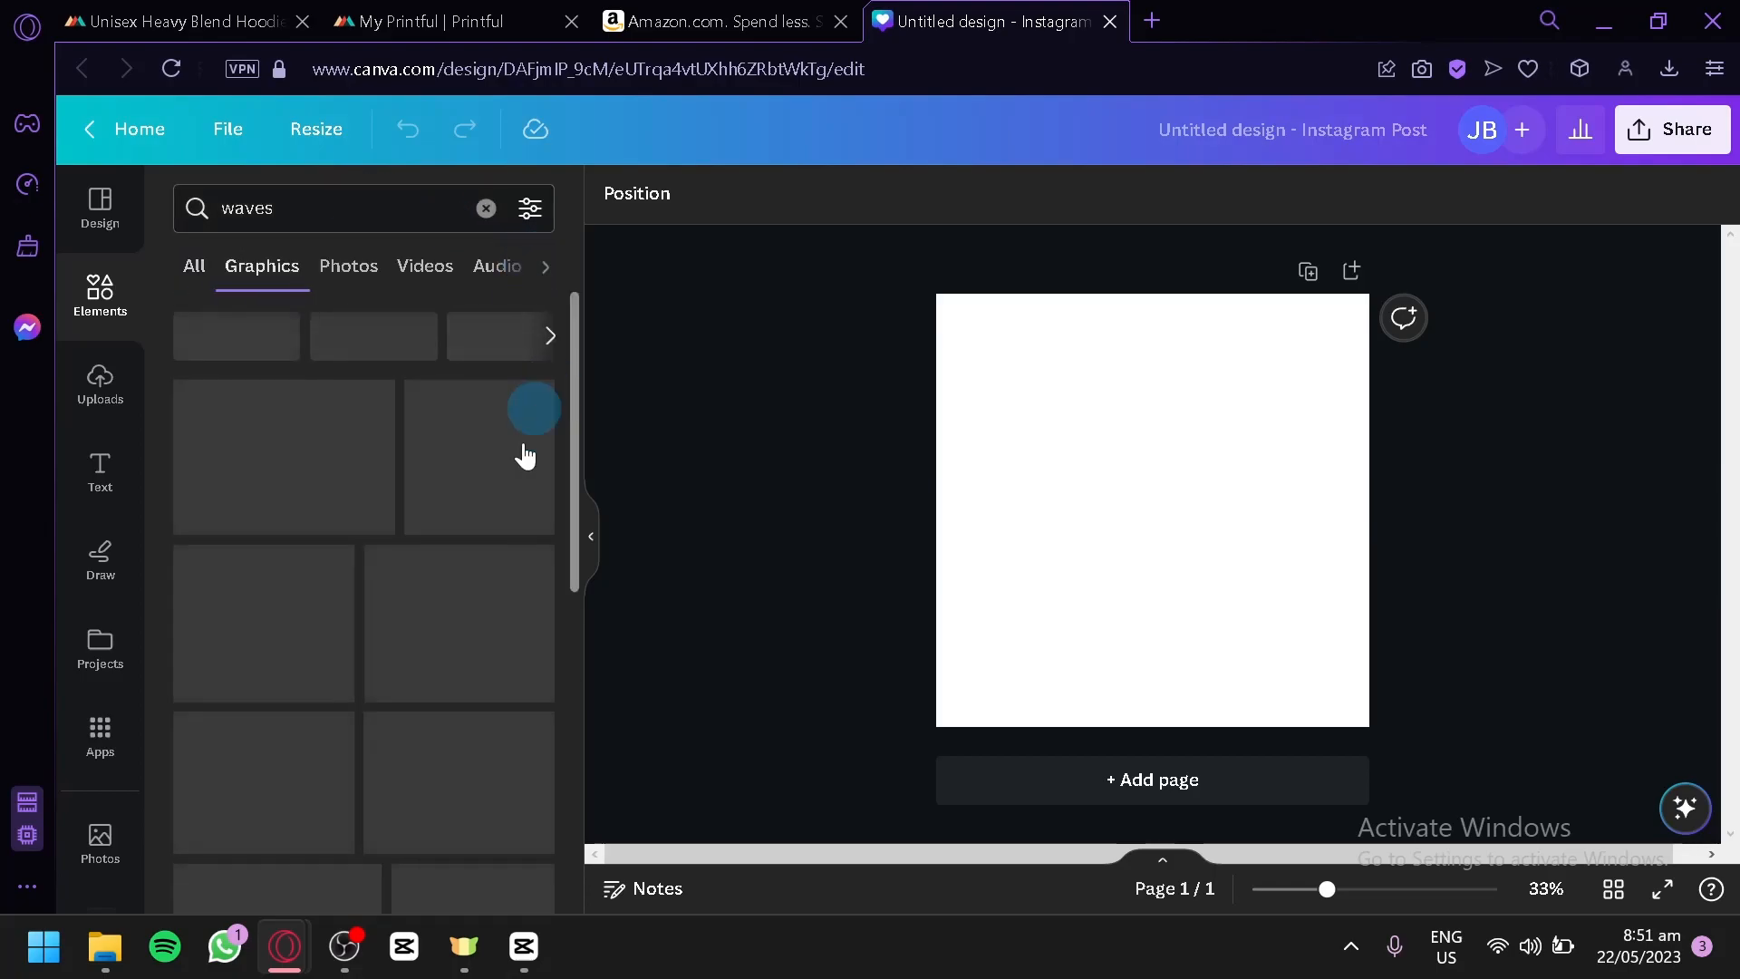
Place the black line-art great wave graphic on the page, enlarge it and centre it
{"action": "scroll", "coordinate": [408, 598], "scroll_direction": "down", "scroll_amount": 3}
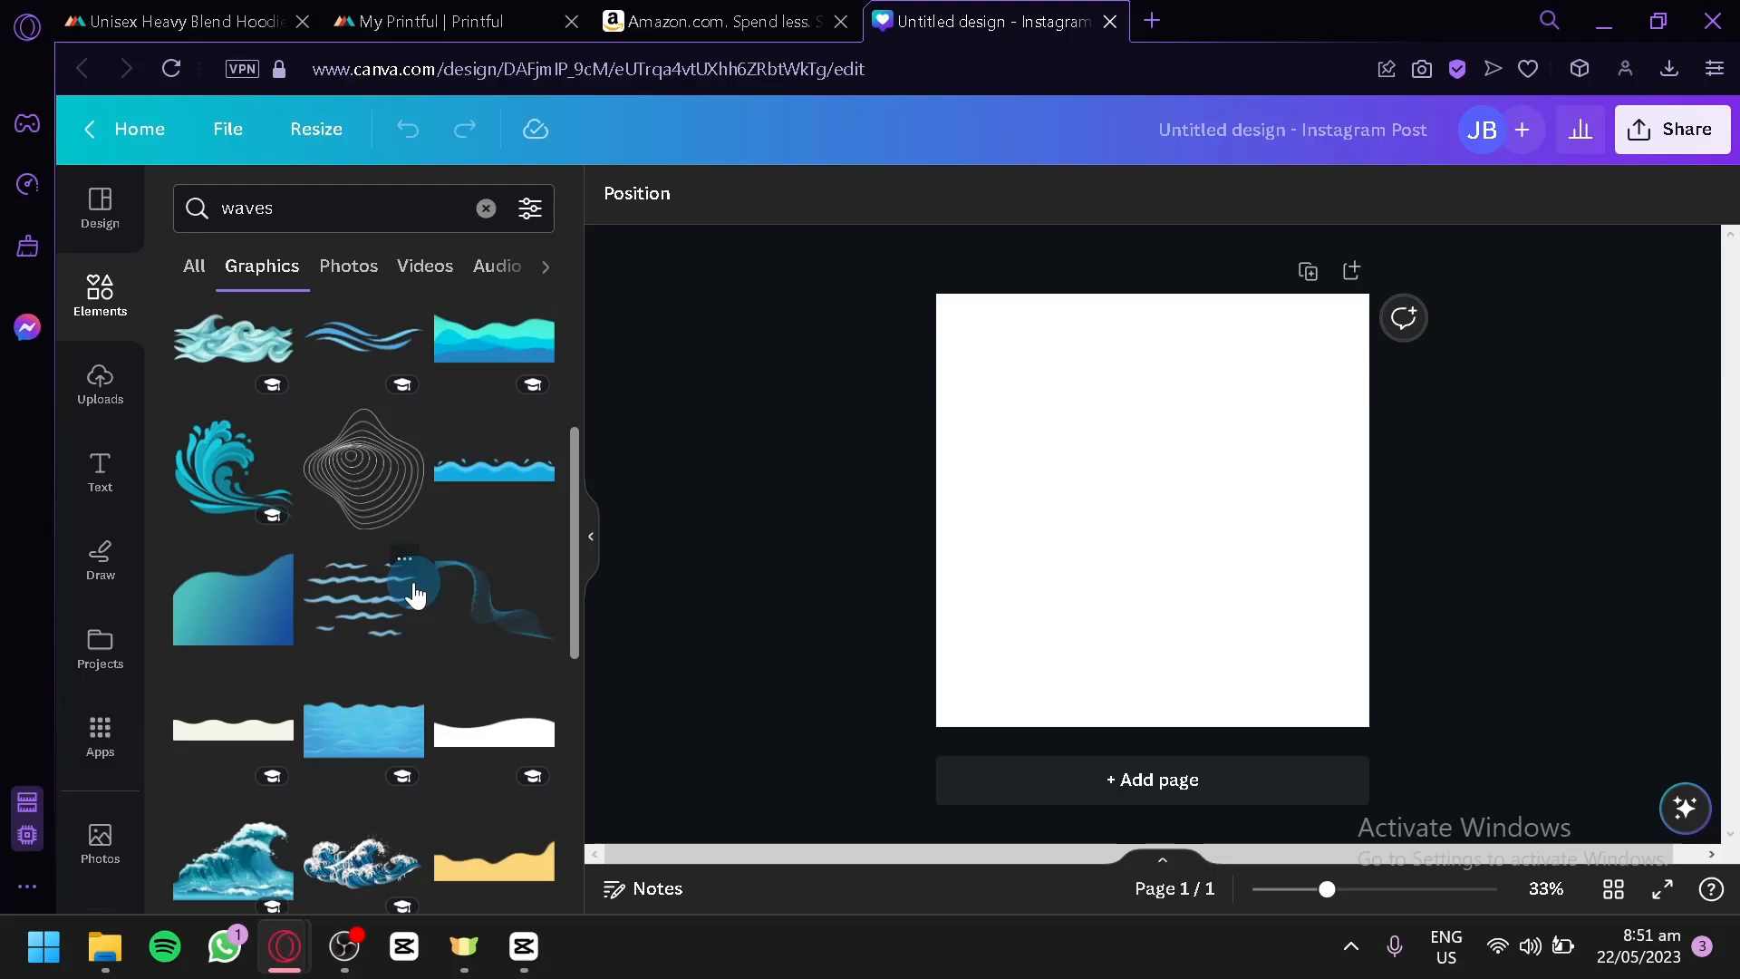
{"action": "scroll", "coordinate": [415, 596], "scroll_direction": "down", "scroll_amount": 5}
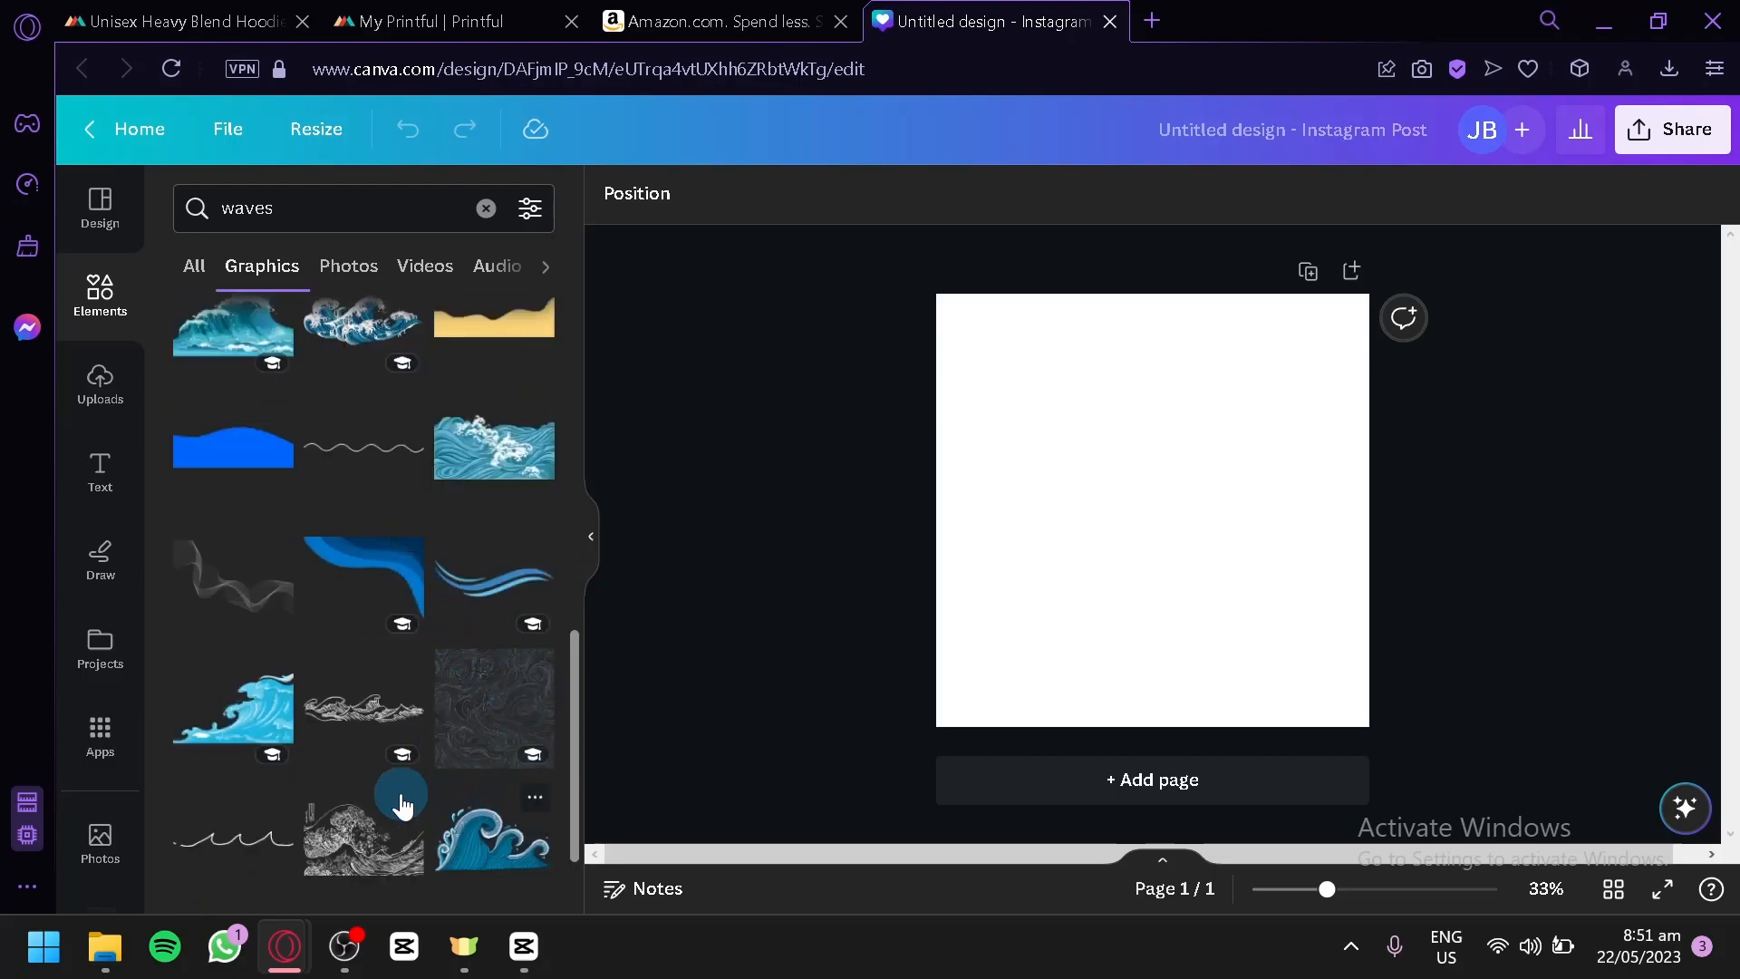
{"action": "scroll", "coordinate": [311, 567], "scroll_direction": "down", "scroll_amount": 1}
{"action": "left_click_drag", "start_coordinate": [344, 712], "coordinate": [1127, 439]}
{"action": "left_click_drag", "start_coordinate": [1214, 492], "coordinate": [1378, 590]}
{"action": "left_click_drag", "start_coordinate": [1264, 535], "coordinate": [1197, 531]}
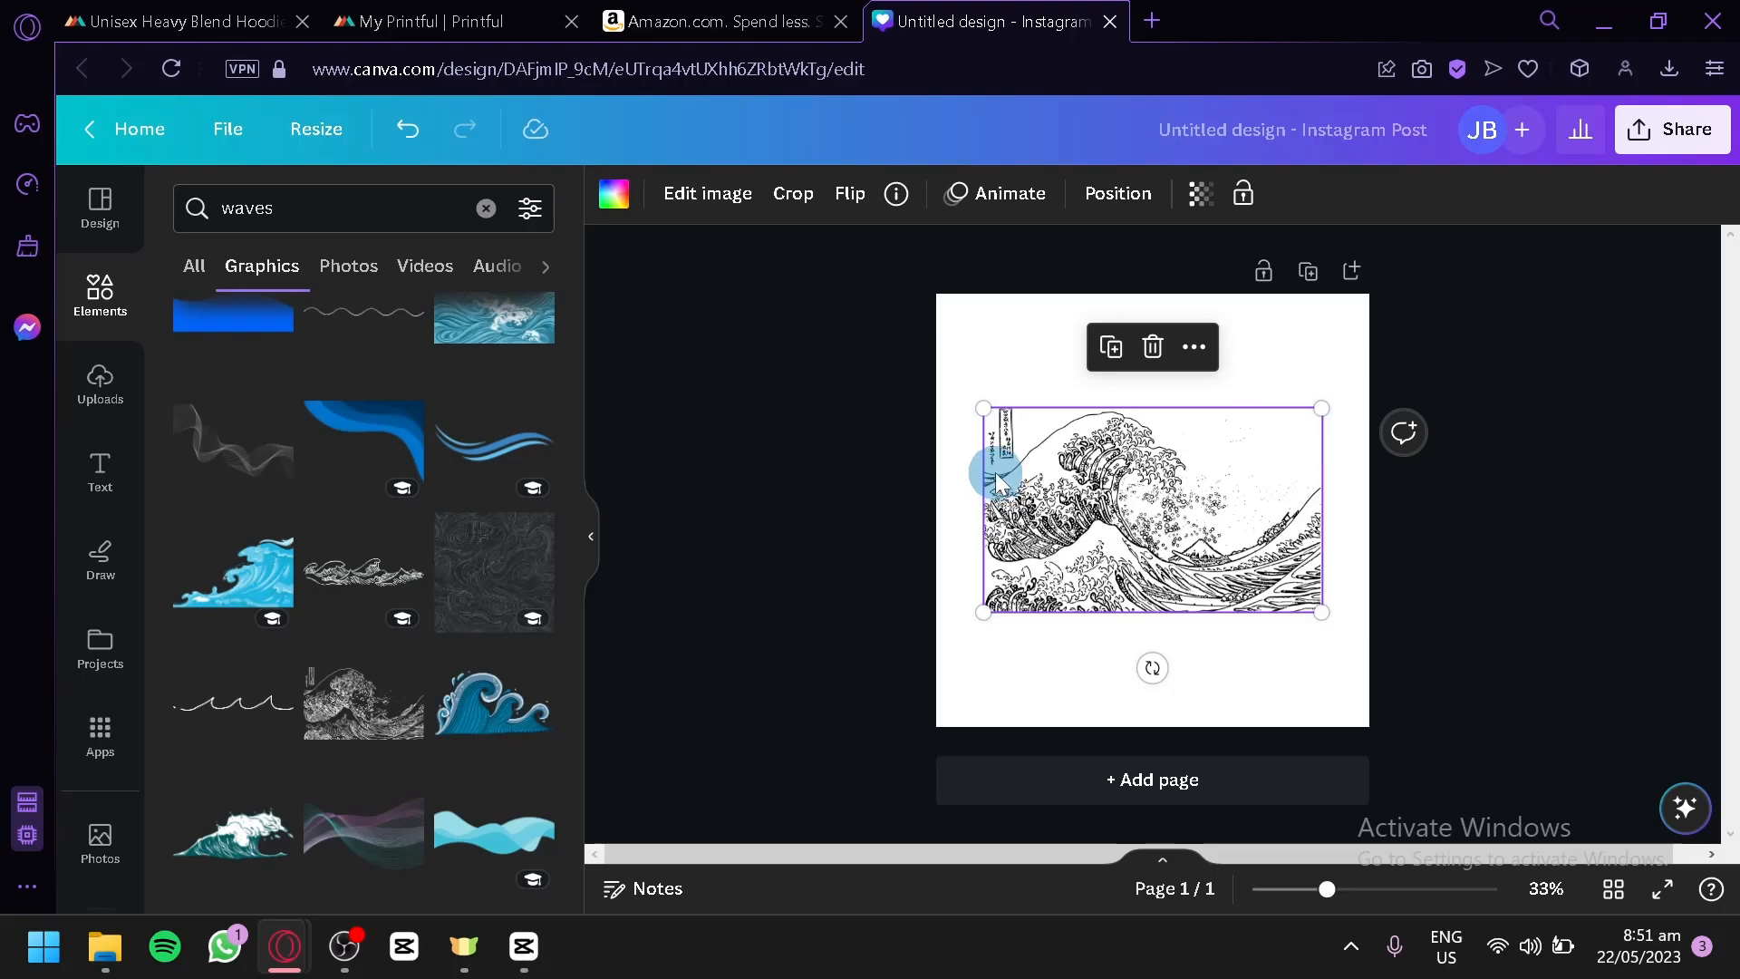
Search the design elements for "borders" and show all matching graphics
{"action": "left_click", "coordinate": [480, 207]}
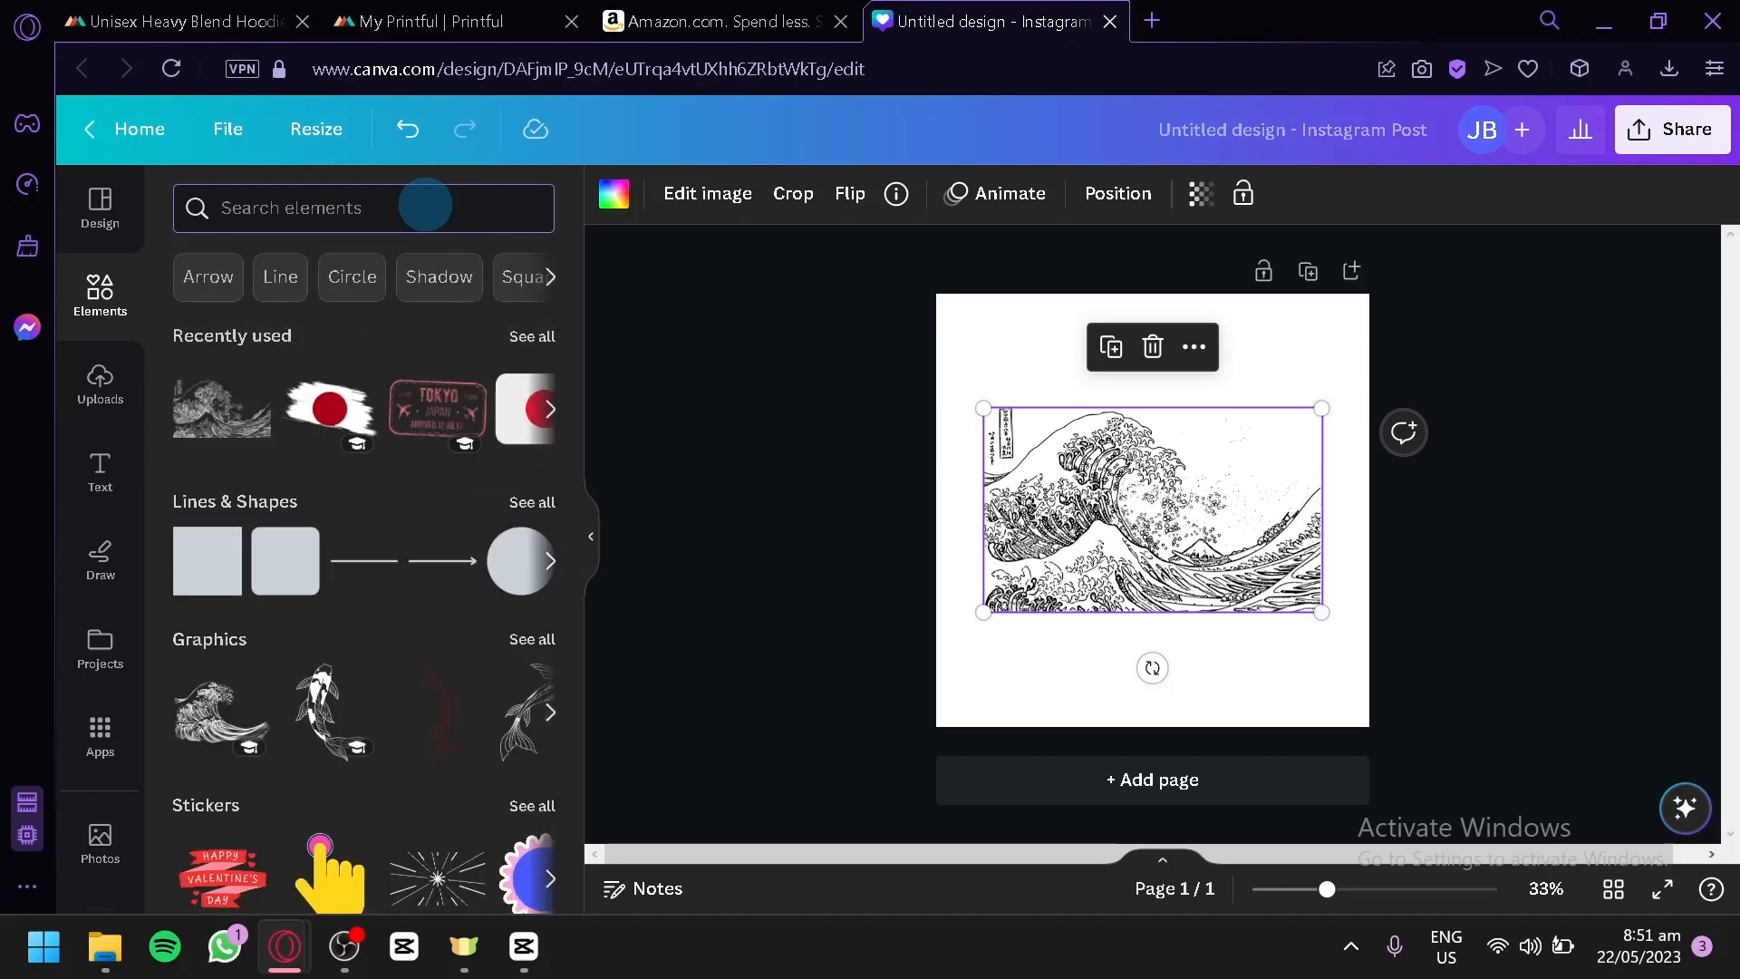
{"action": "type", "text": "borders"}
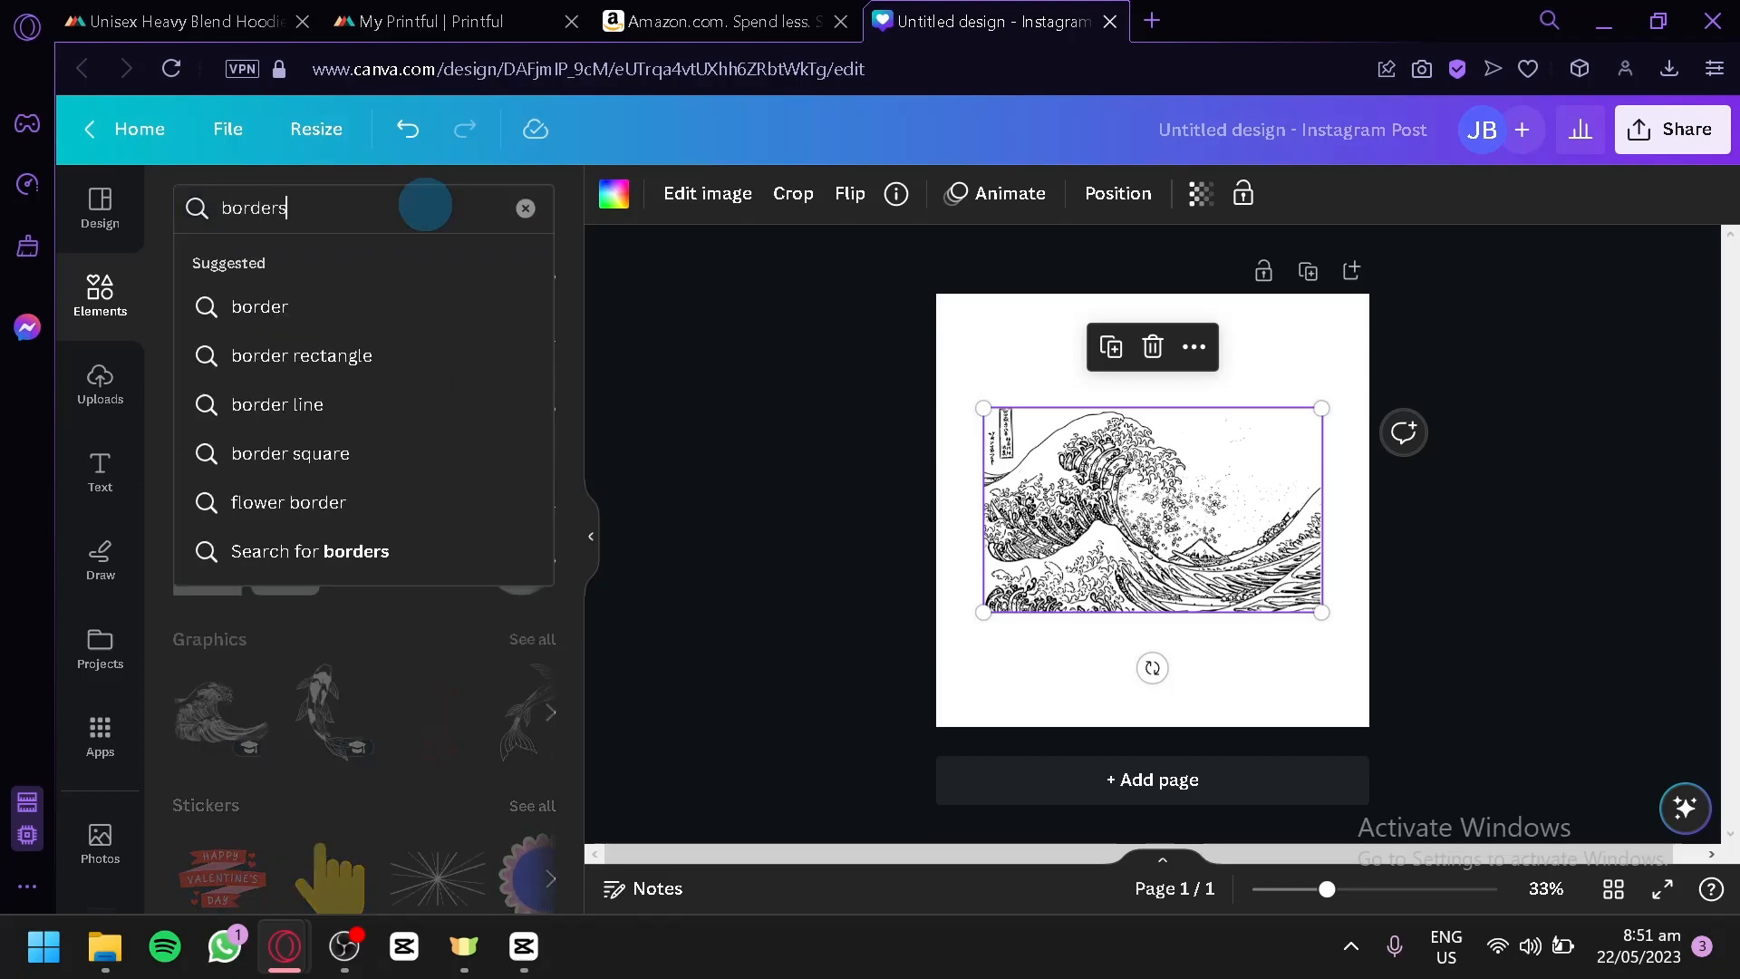
{"action": "key", "text": "Return"}
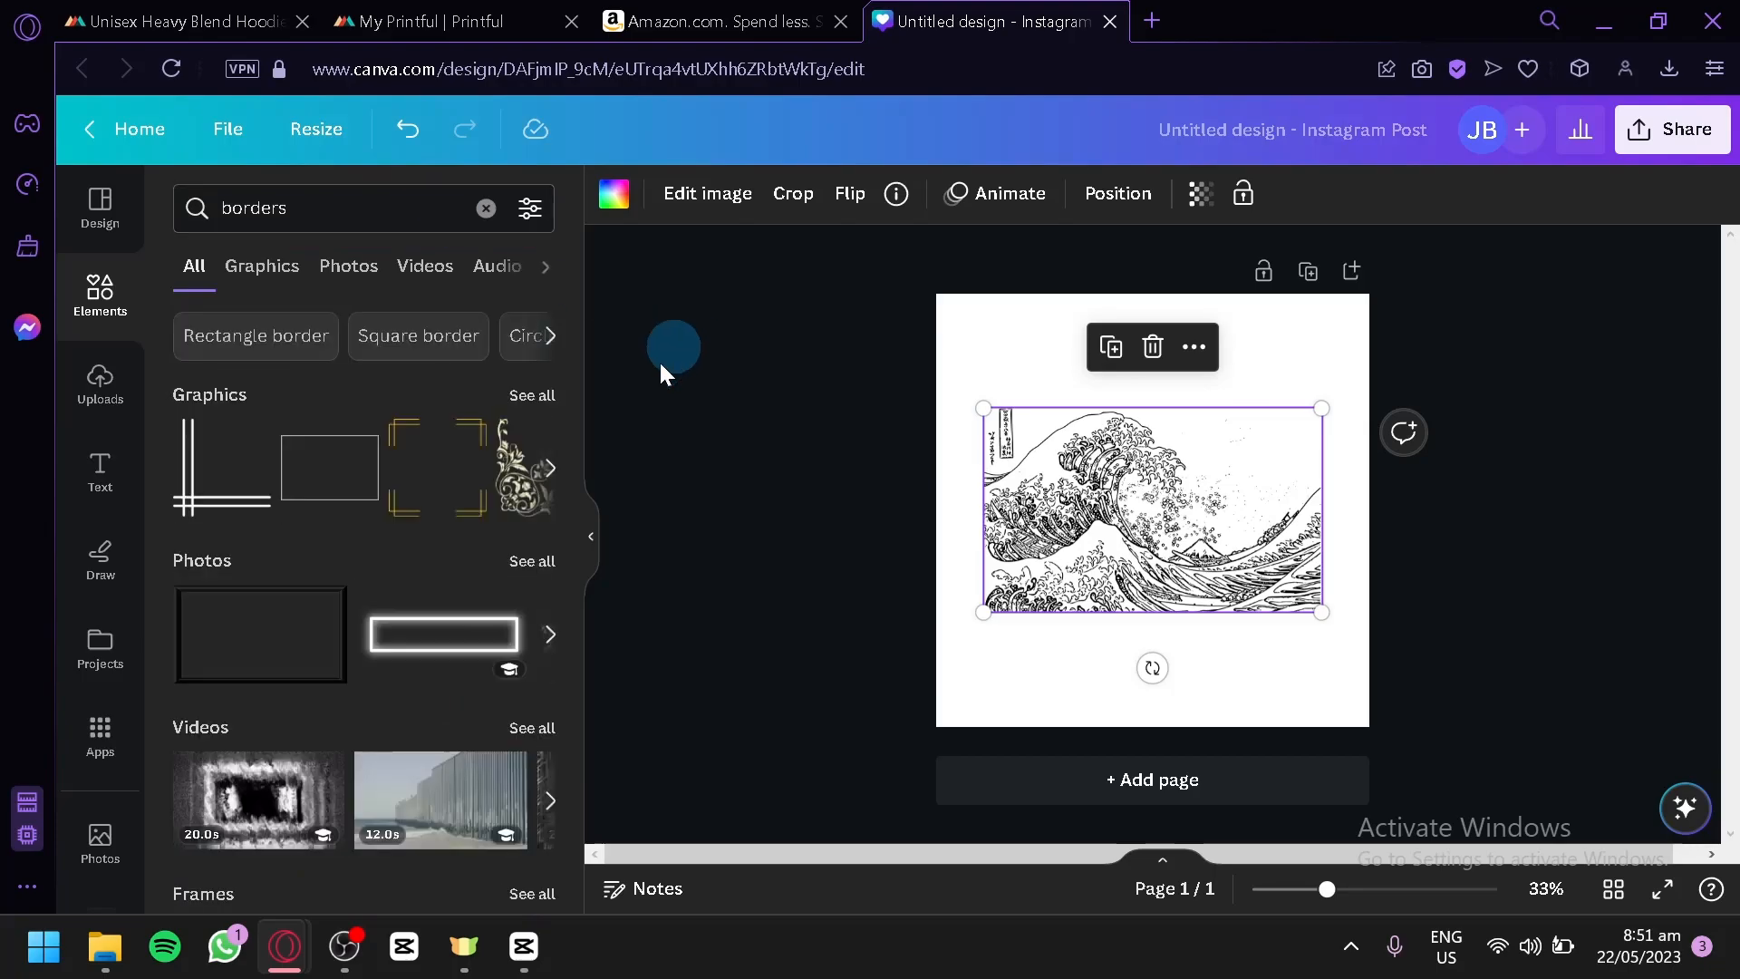
{"action": "left_click", "coordinate": [543, 393]}
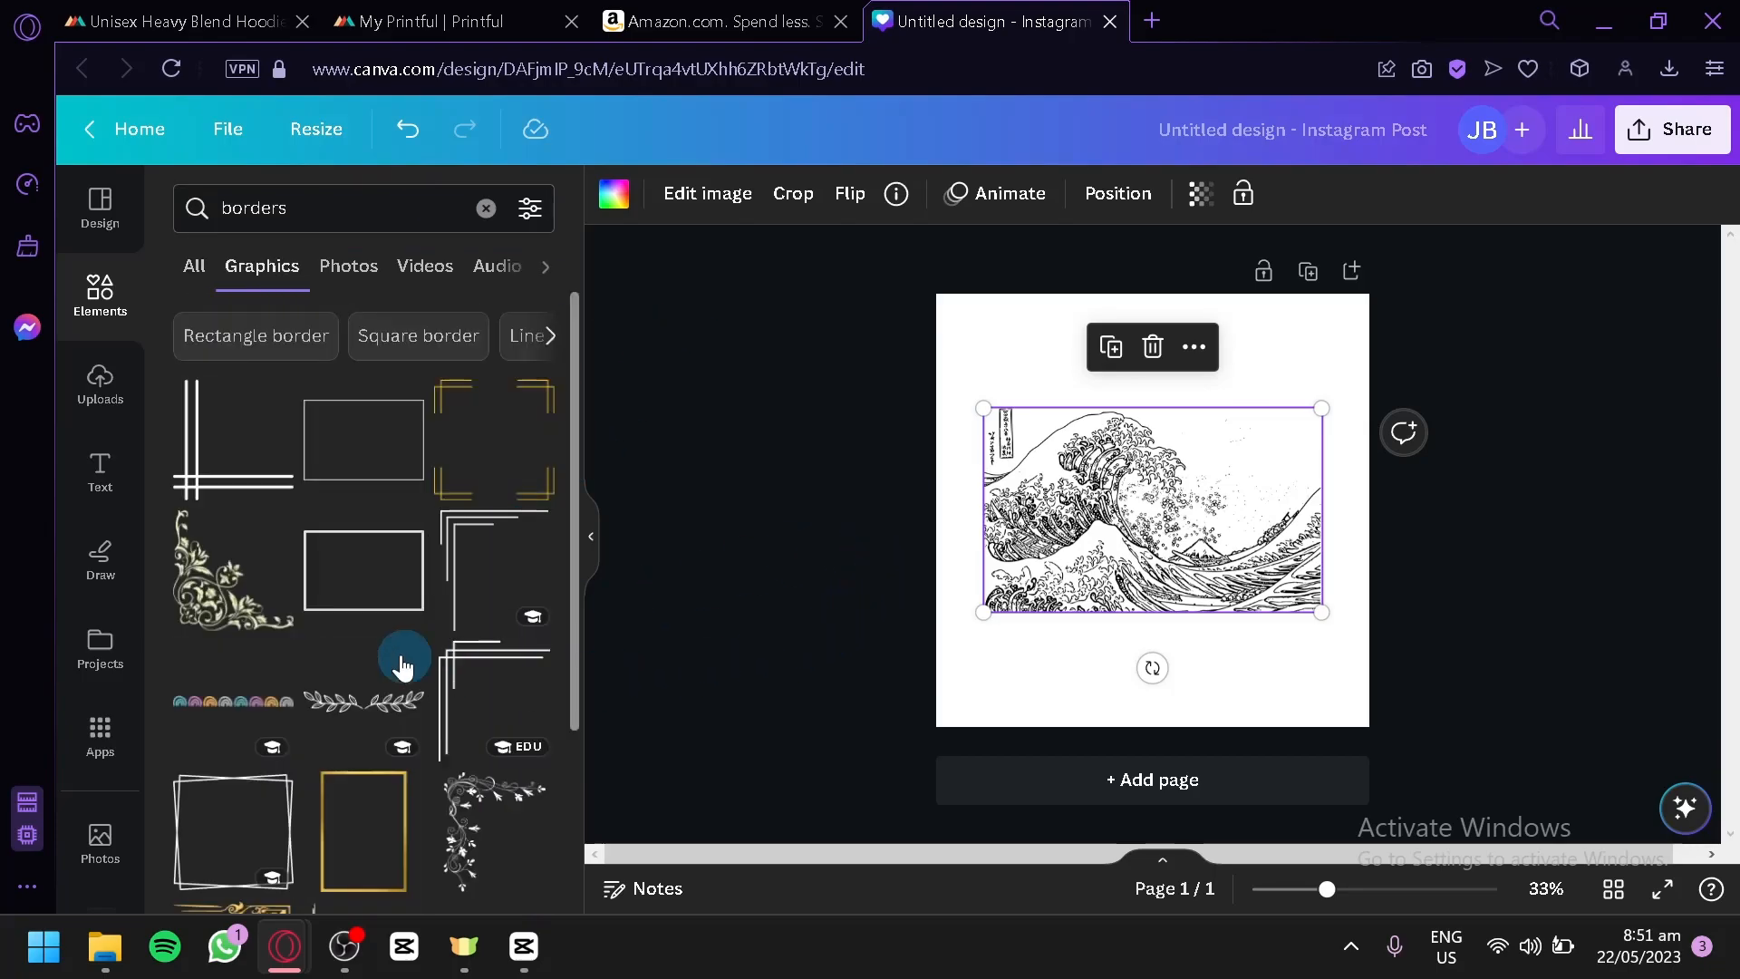
Place the triple-line corner border around the upper-left corner of the wave graphic
{"action": "scroll", "coordinate": [407, 666], "scroll_direction": "down", "scroll_amount": 3}
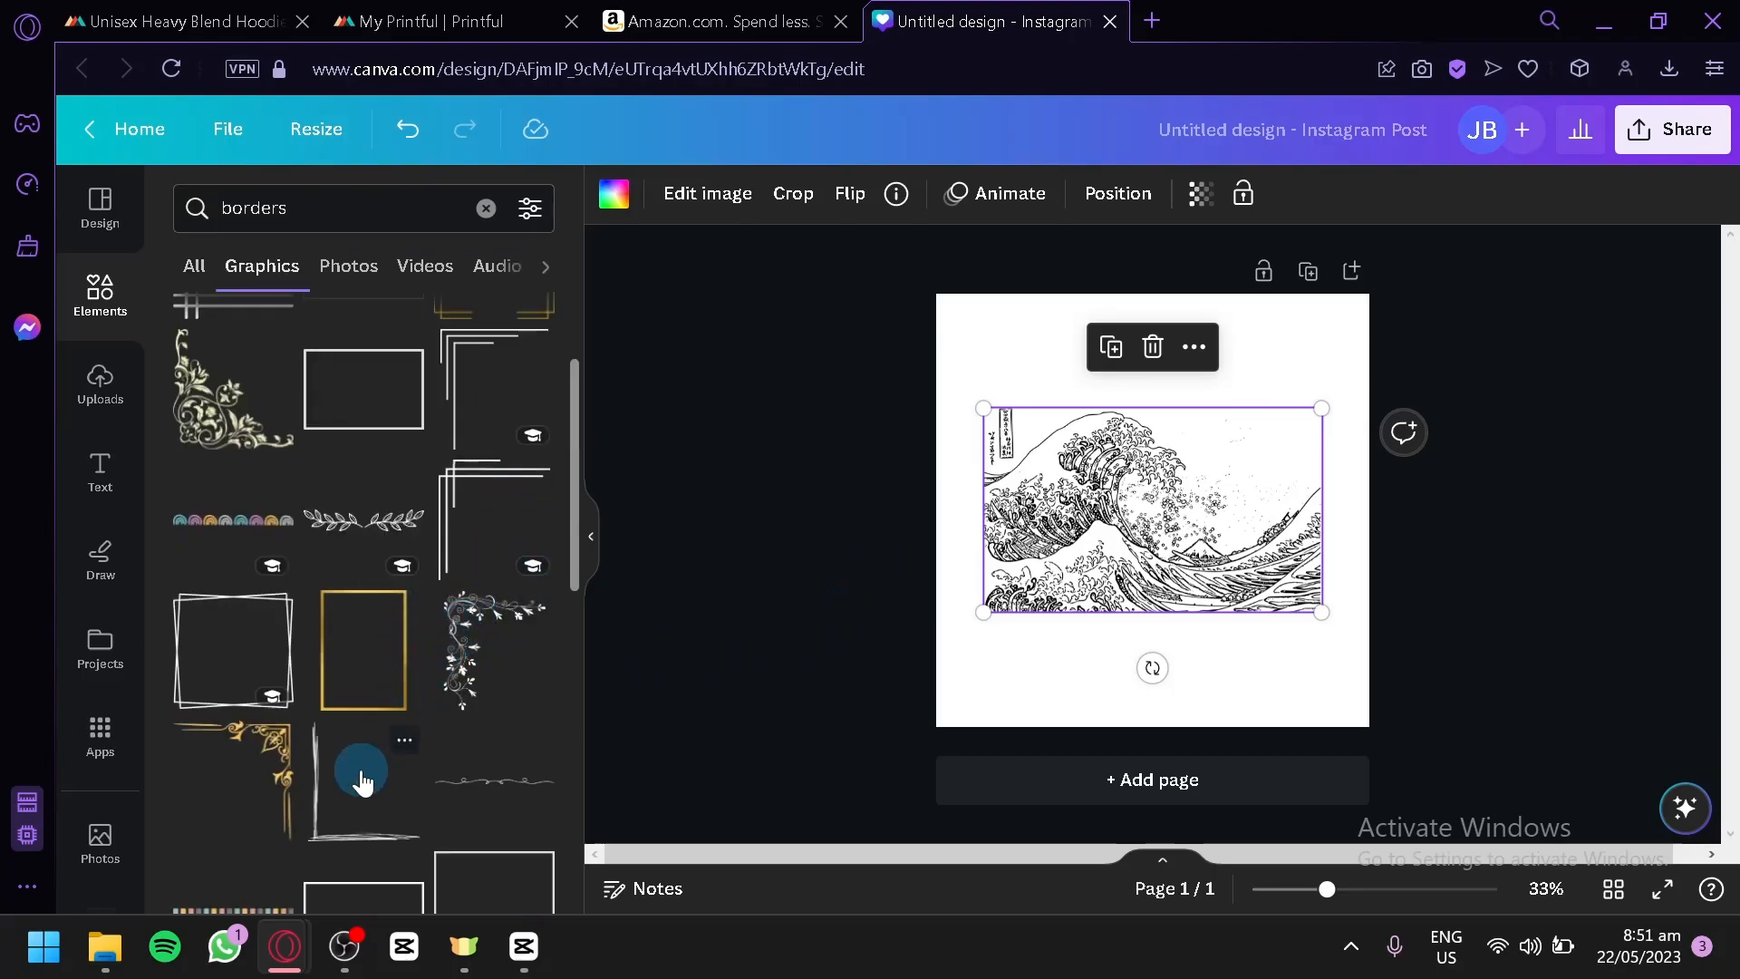
{"action": "left_click_drag", "start_coordinate": [468, 513], "coordinate": [992, 427]}
{"action": "left_click", "coordinate": [1068, 720]}
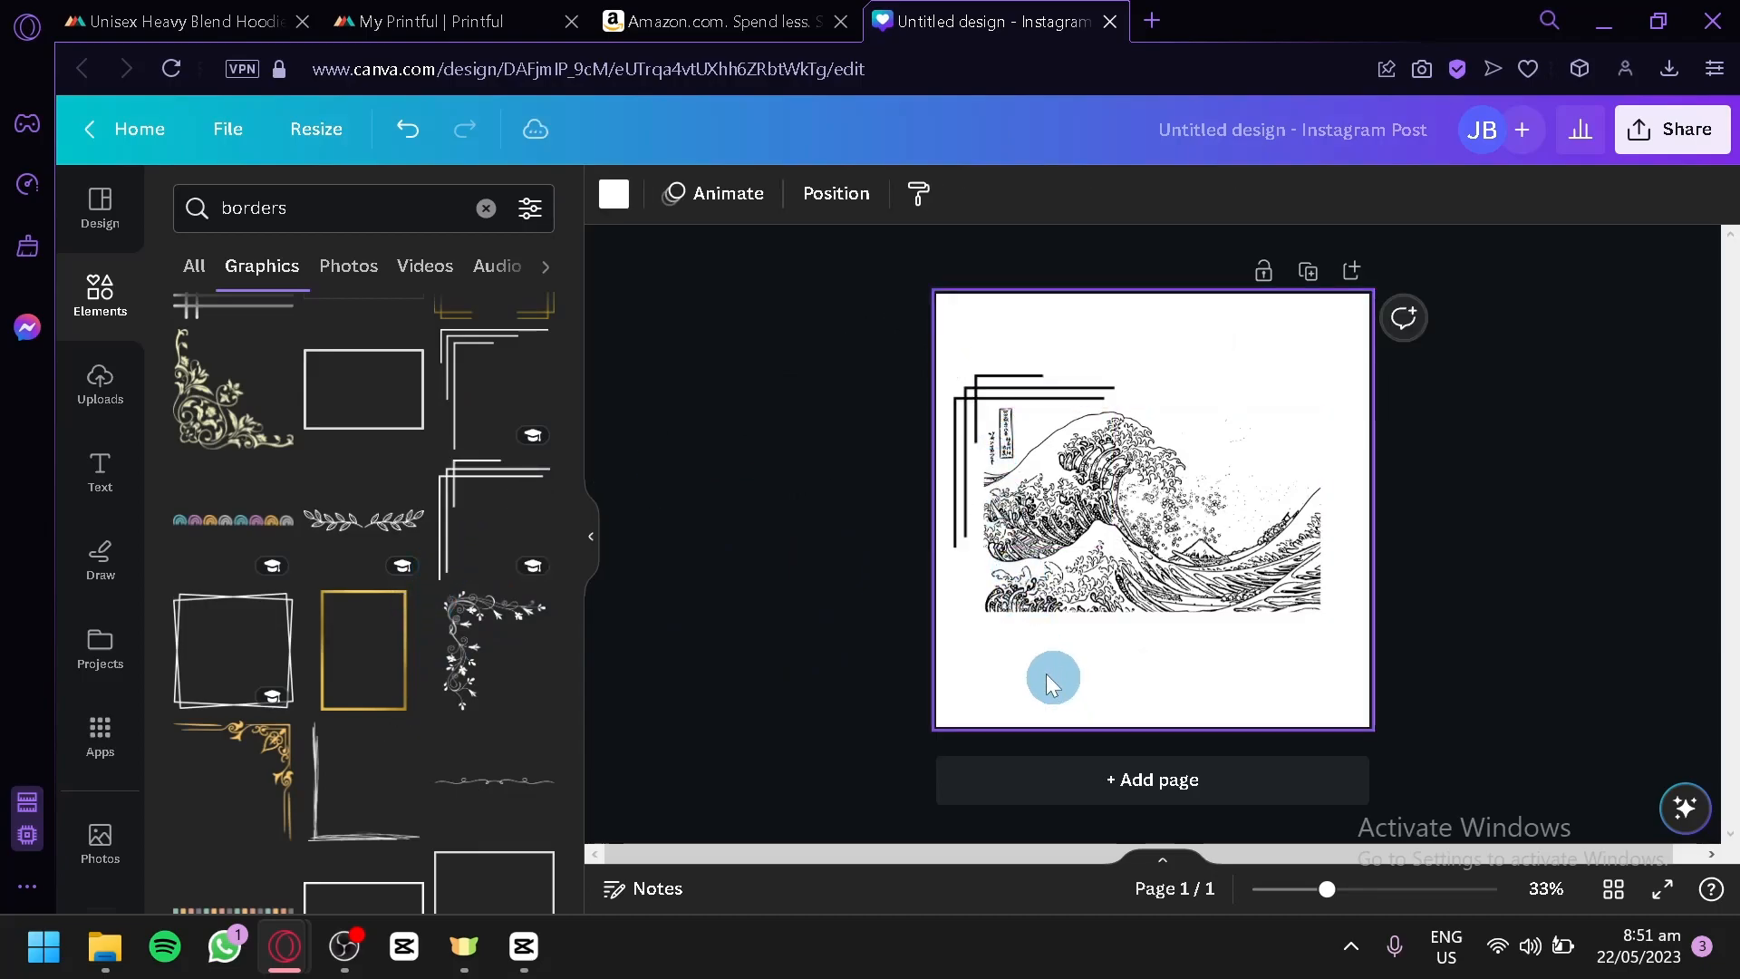
Add a second triple-line corner border, rotated half a turn at the wave's lower-right corner, and nudge the upper-left border slightly
{"action": "scroll", "coordinate": [441, 458], "scroll_direction": "down", "scroll_amount": 3}
{"action": "scroll", "coordinate": [443, 461], "scroll_direction": "down", "scroll_amount": 8}
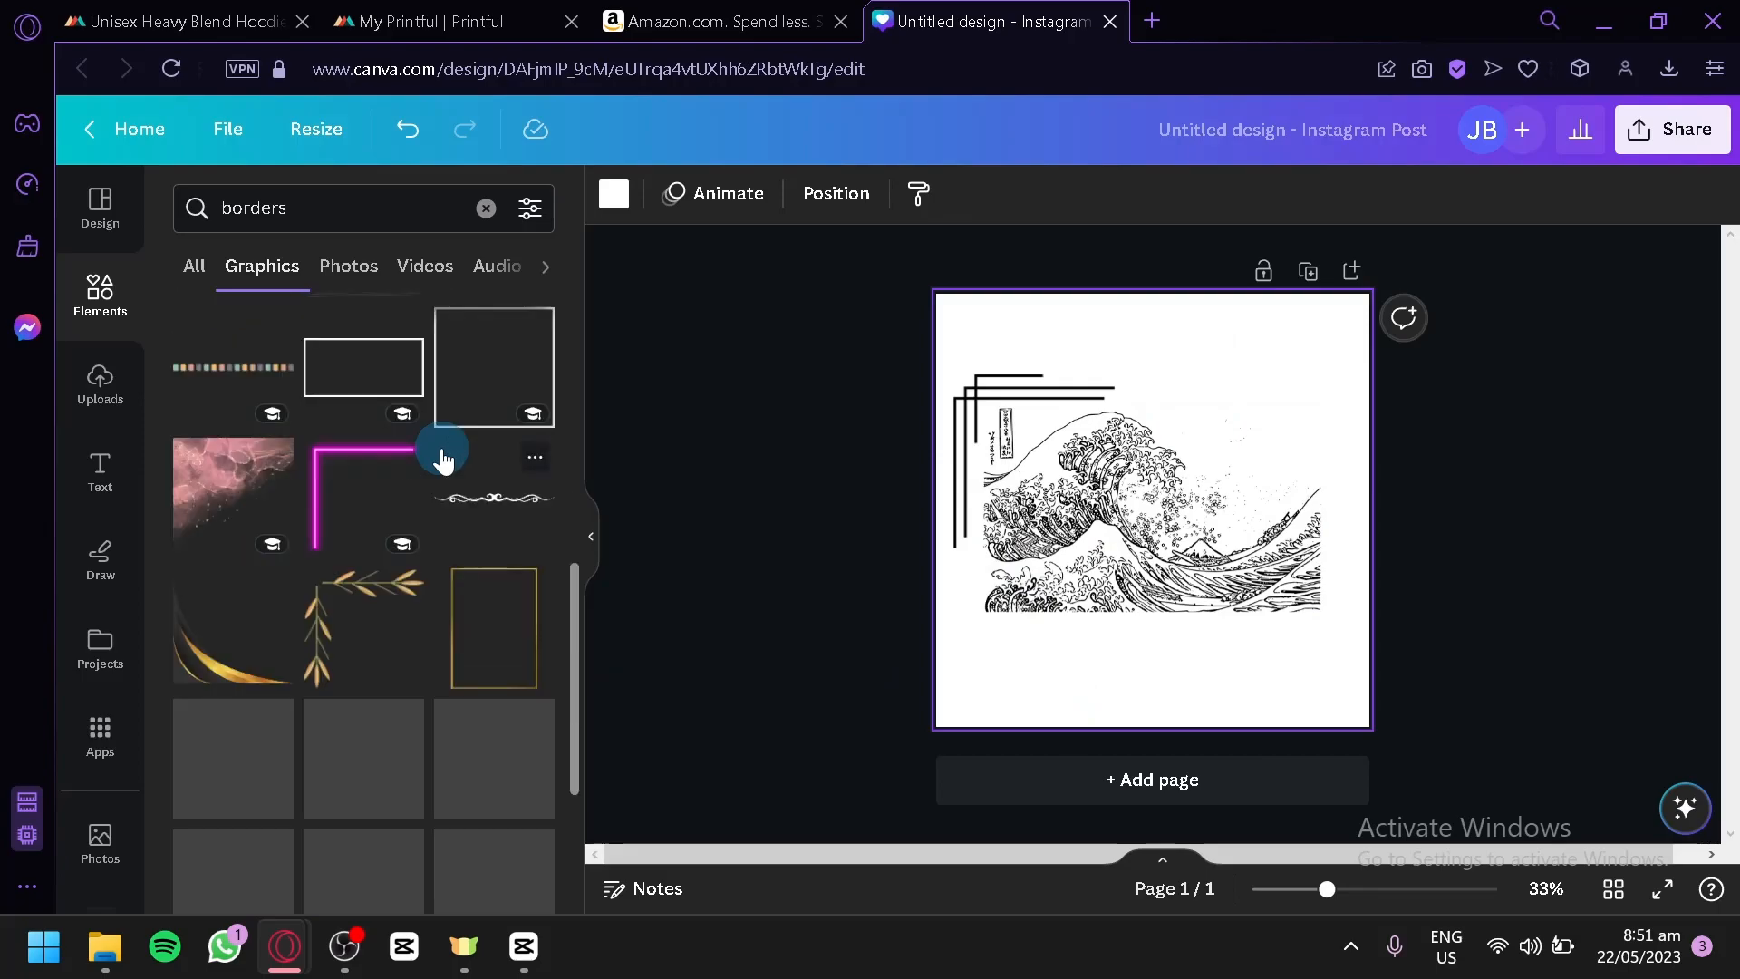
{"action": "scroll", "coordinate": [442, 453], "scroll_direction": "down", "scroll_amount": 3}
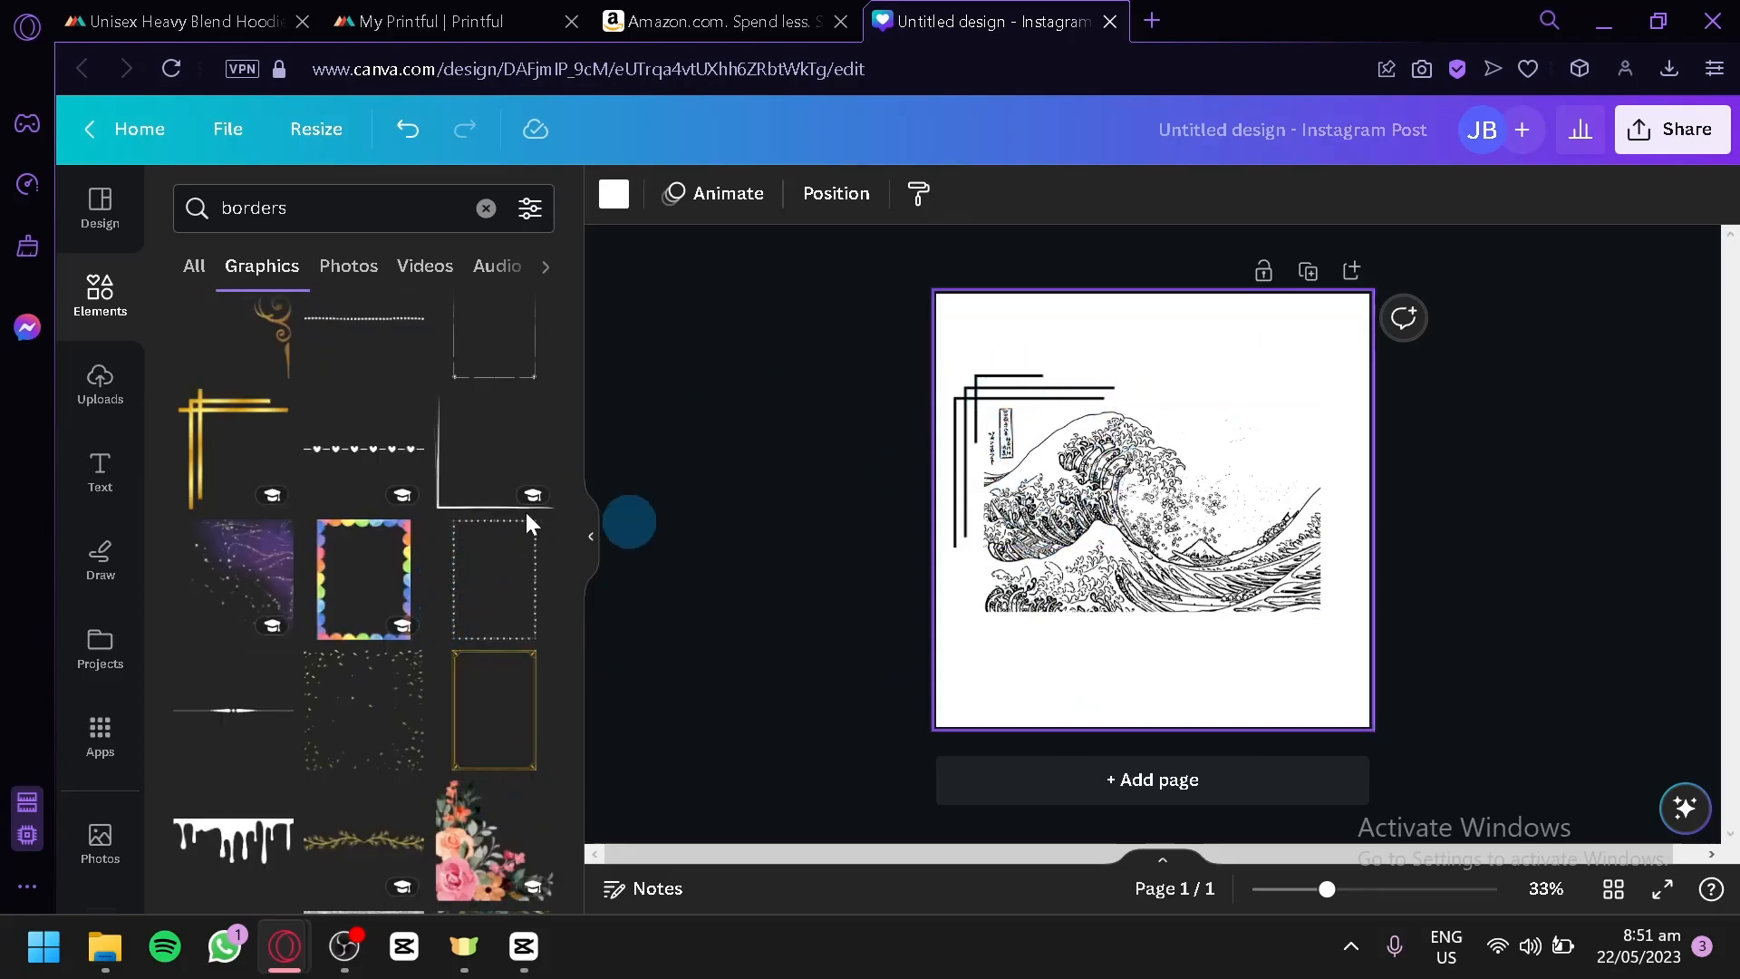
{"action": "scroll", "coordinate": [323, 478], "scroll_direction": "down", "scroll_amount": 3}
{"action": "scroll", "coordinate": [354, 523], "scroll_direction": "up", "scroll_amount": 8}
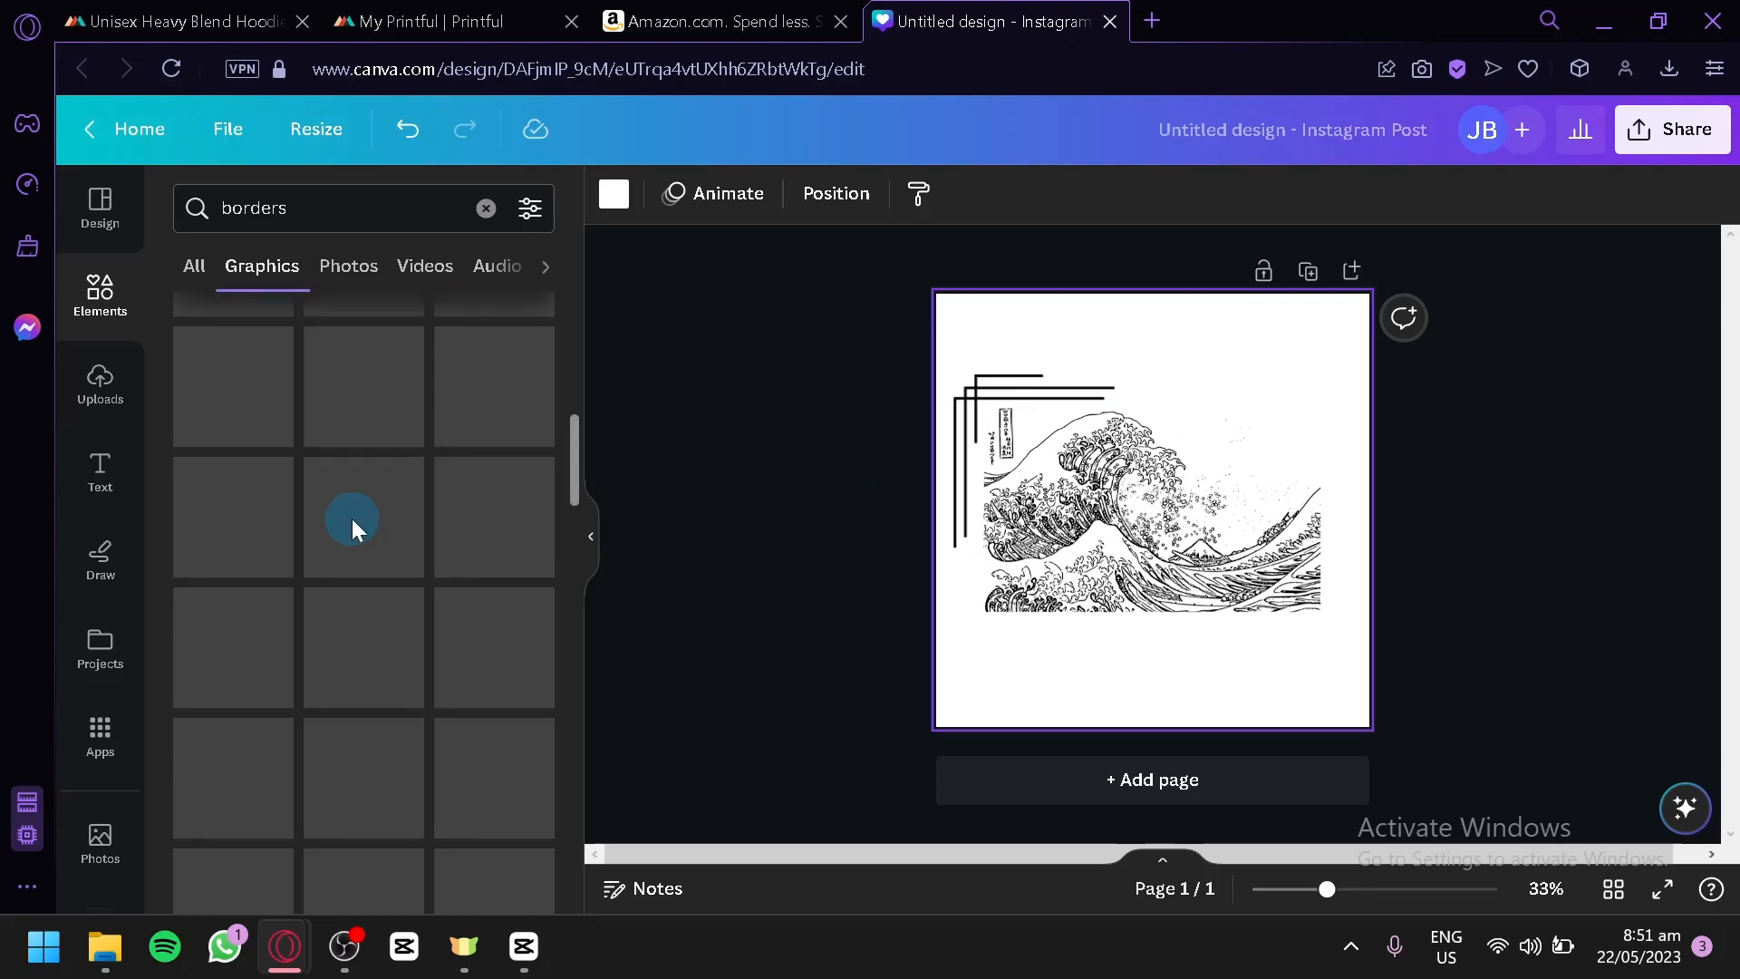
{"action": "scroll", "coordinate": [476, 591], "scroll_direction": "up", "scroll_amount": 4}
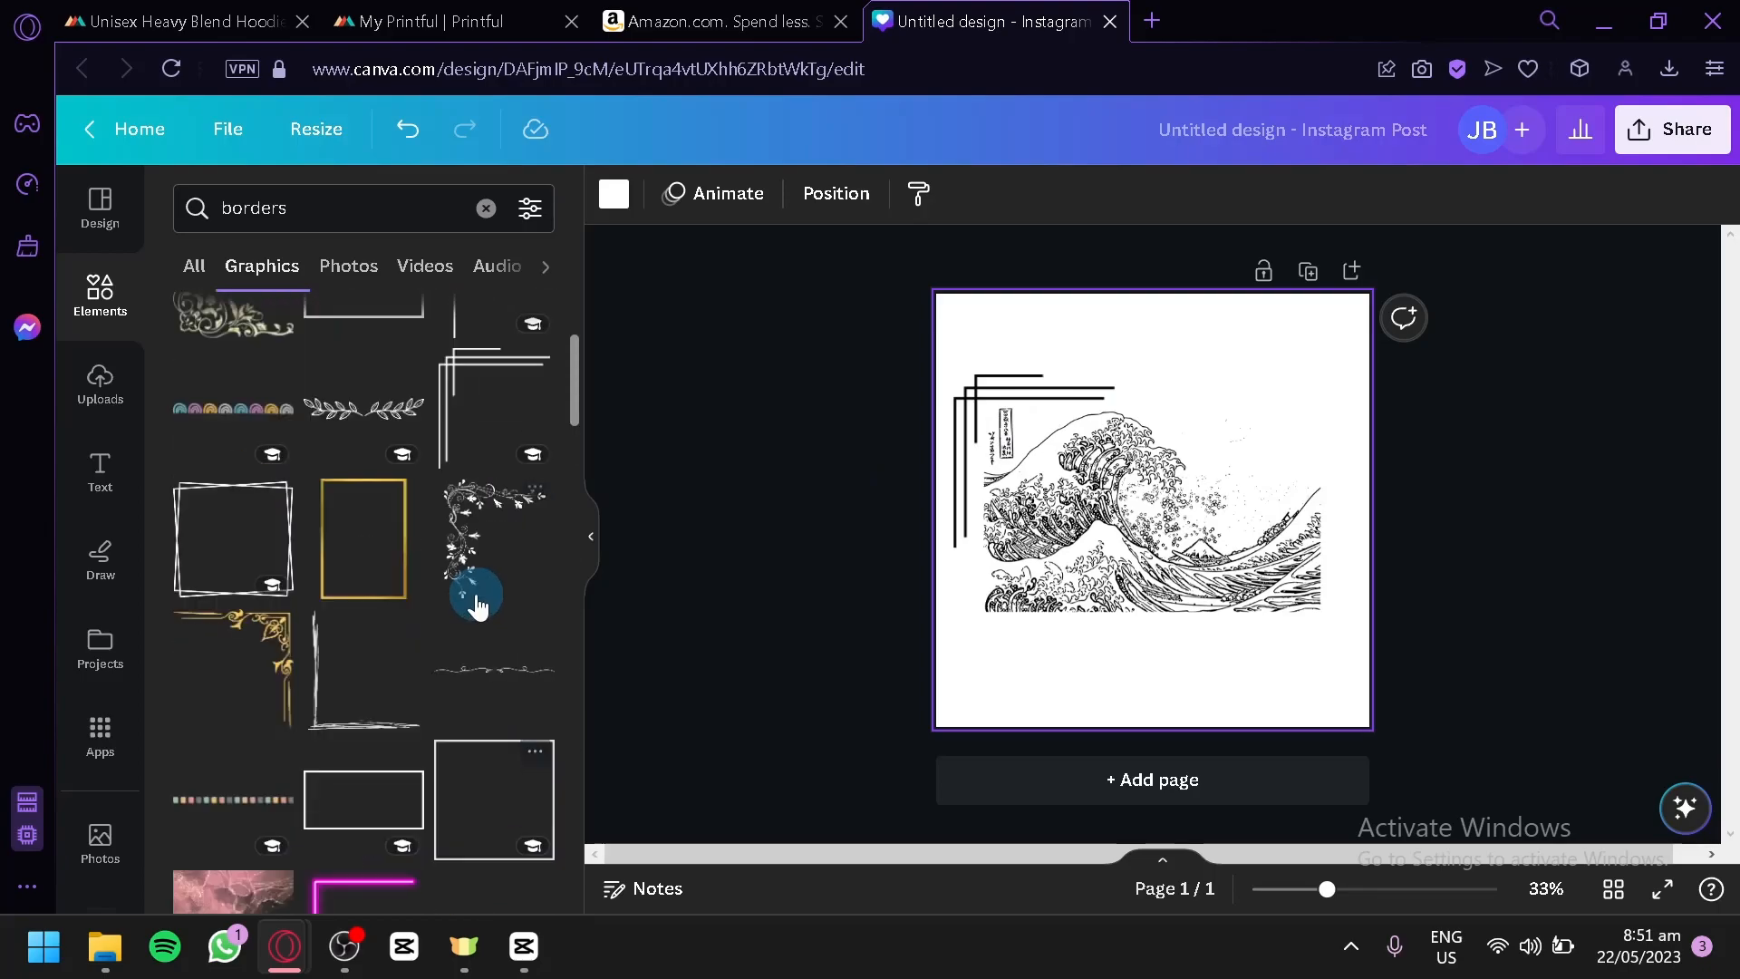
{"action": "left_click_drag", "start_coordinate": [477, 451], "coordinate": [1160, 634]}
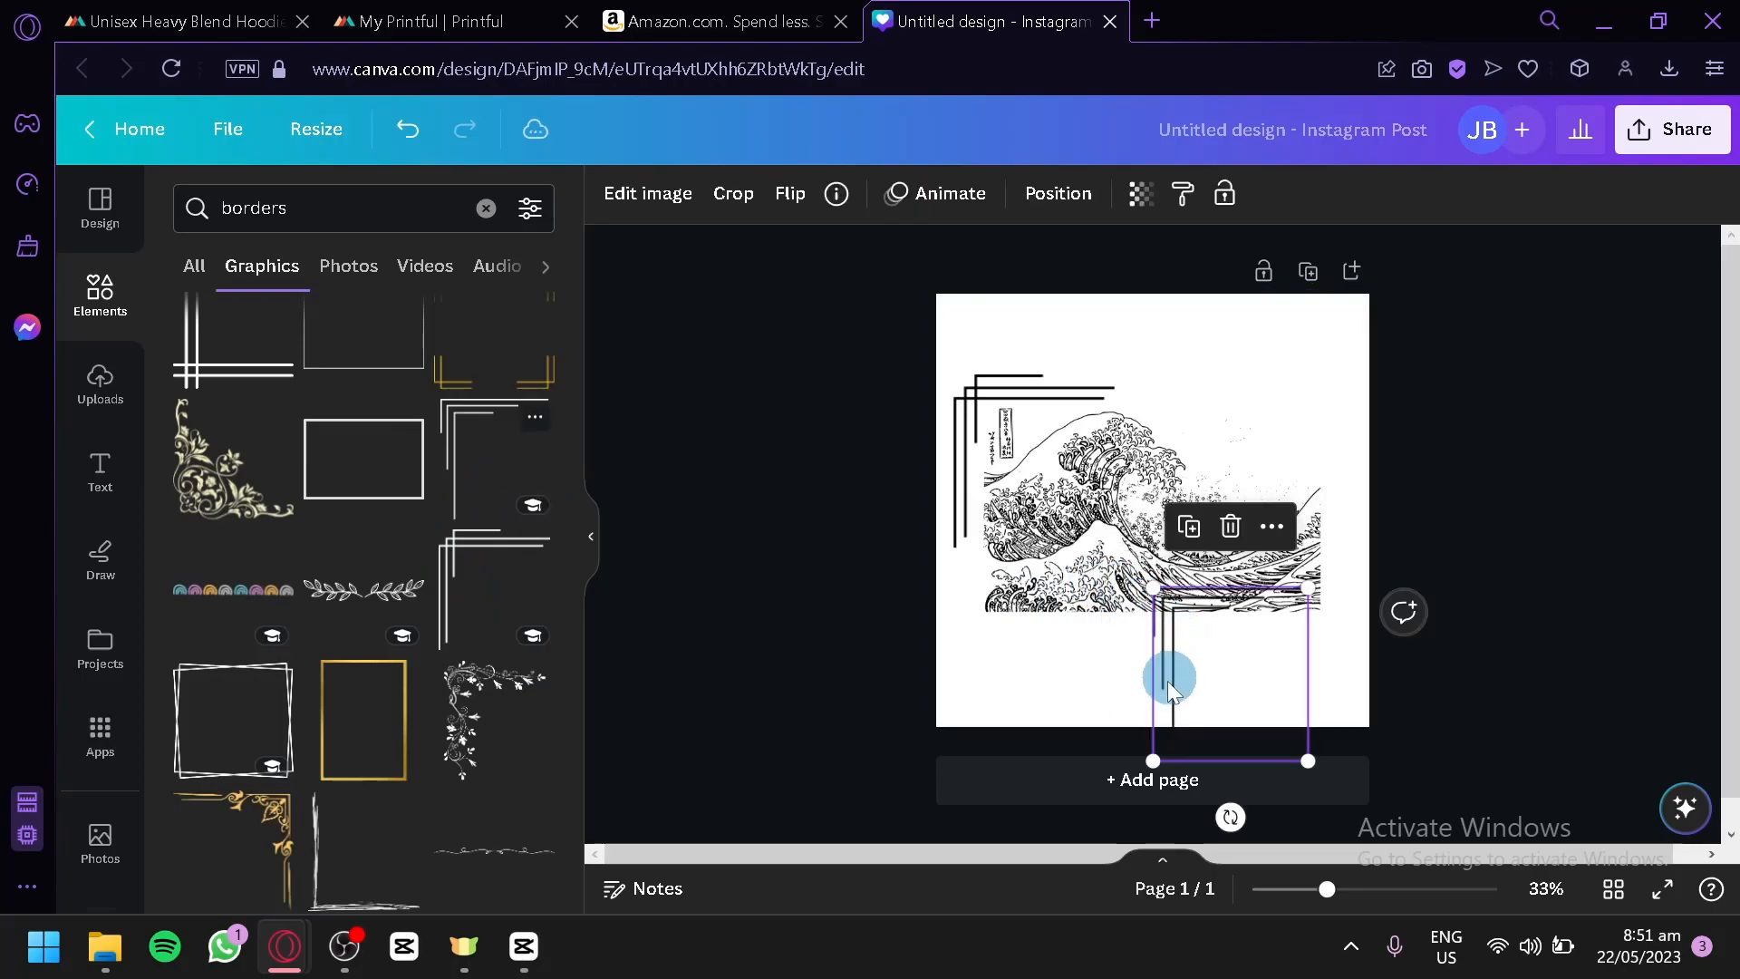
{"action": "left_click_drag", "start_coordinate": [1237, 811], "coordinate": [1227, 420]}
{"action": "left_click_drag", "start_coordinate": [1274, 683], "coordinate": [1304, 548]}
{"action": "left_click", "coordinate": [985, 457]}
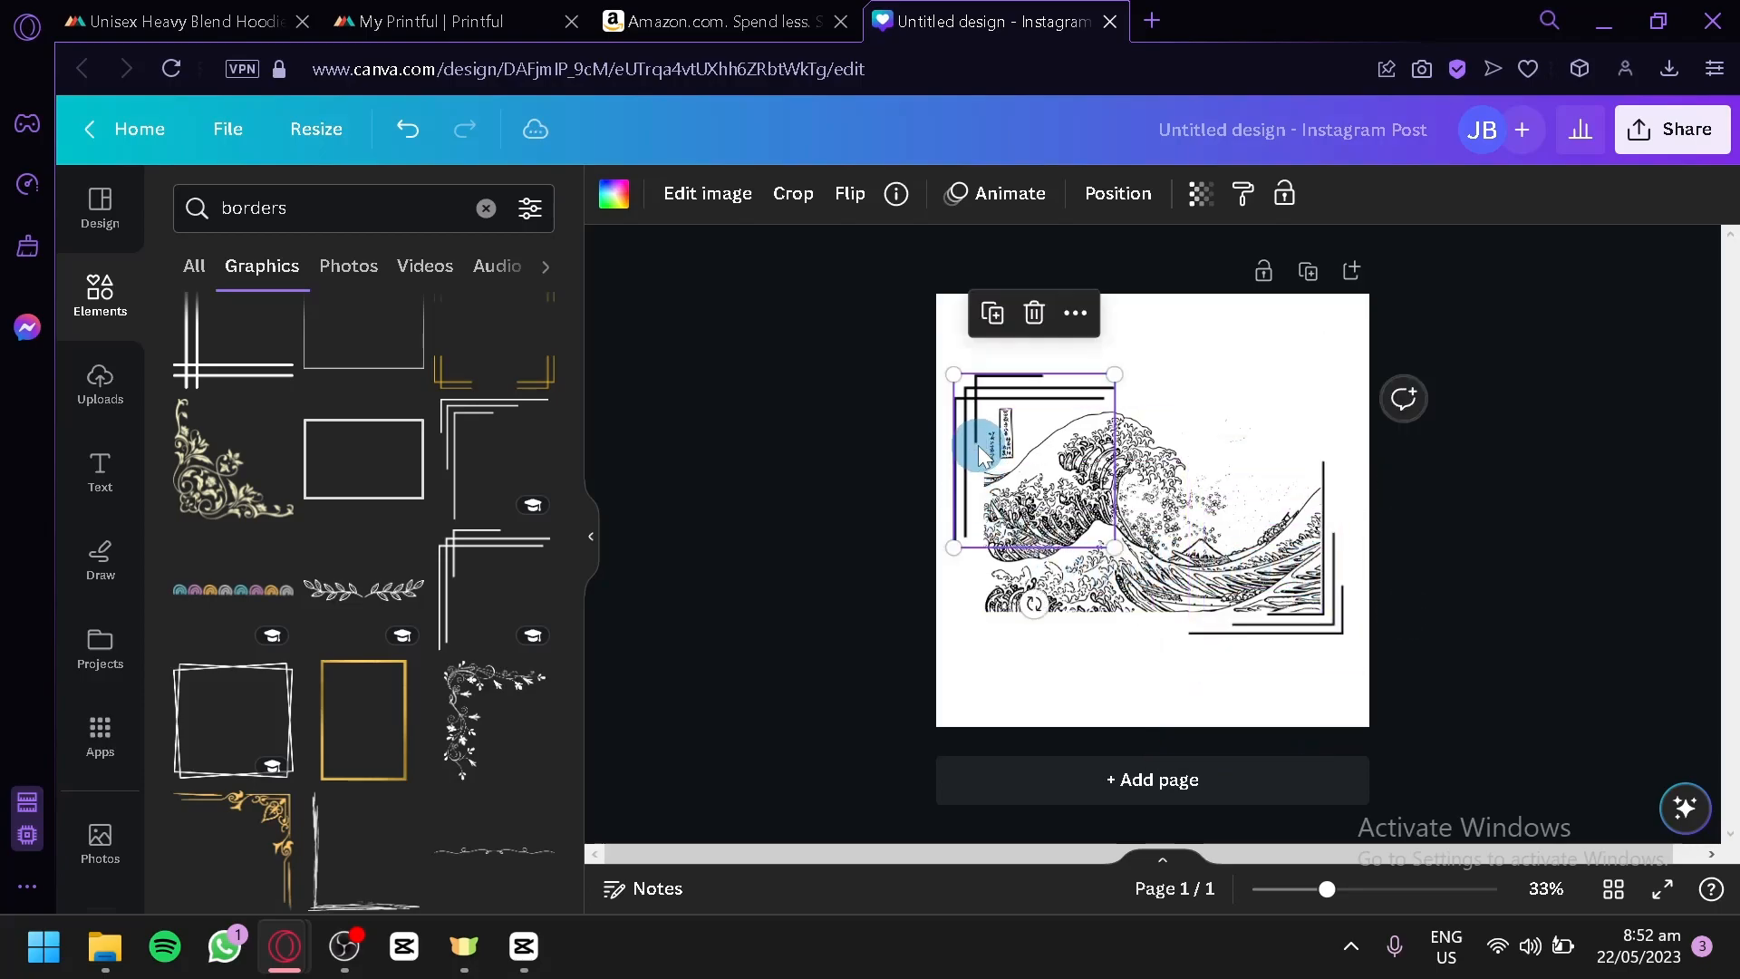
{"action": "left_click", "coordinate": [1083, 668]}
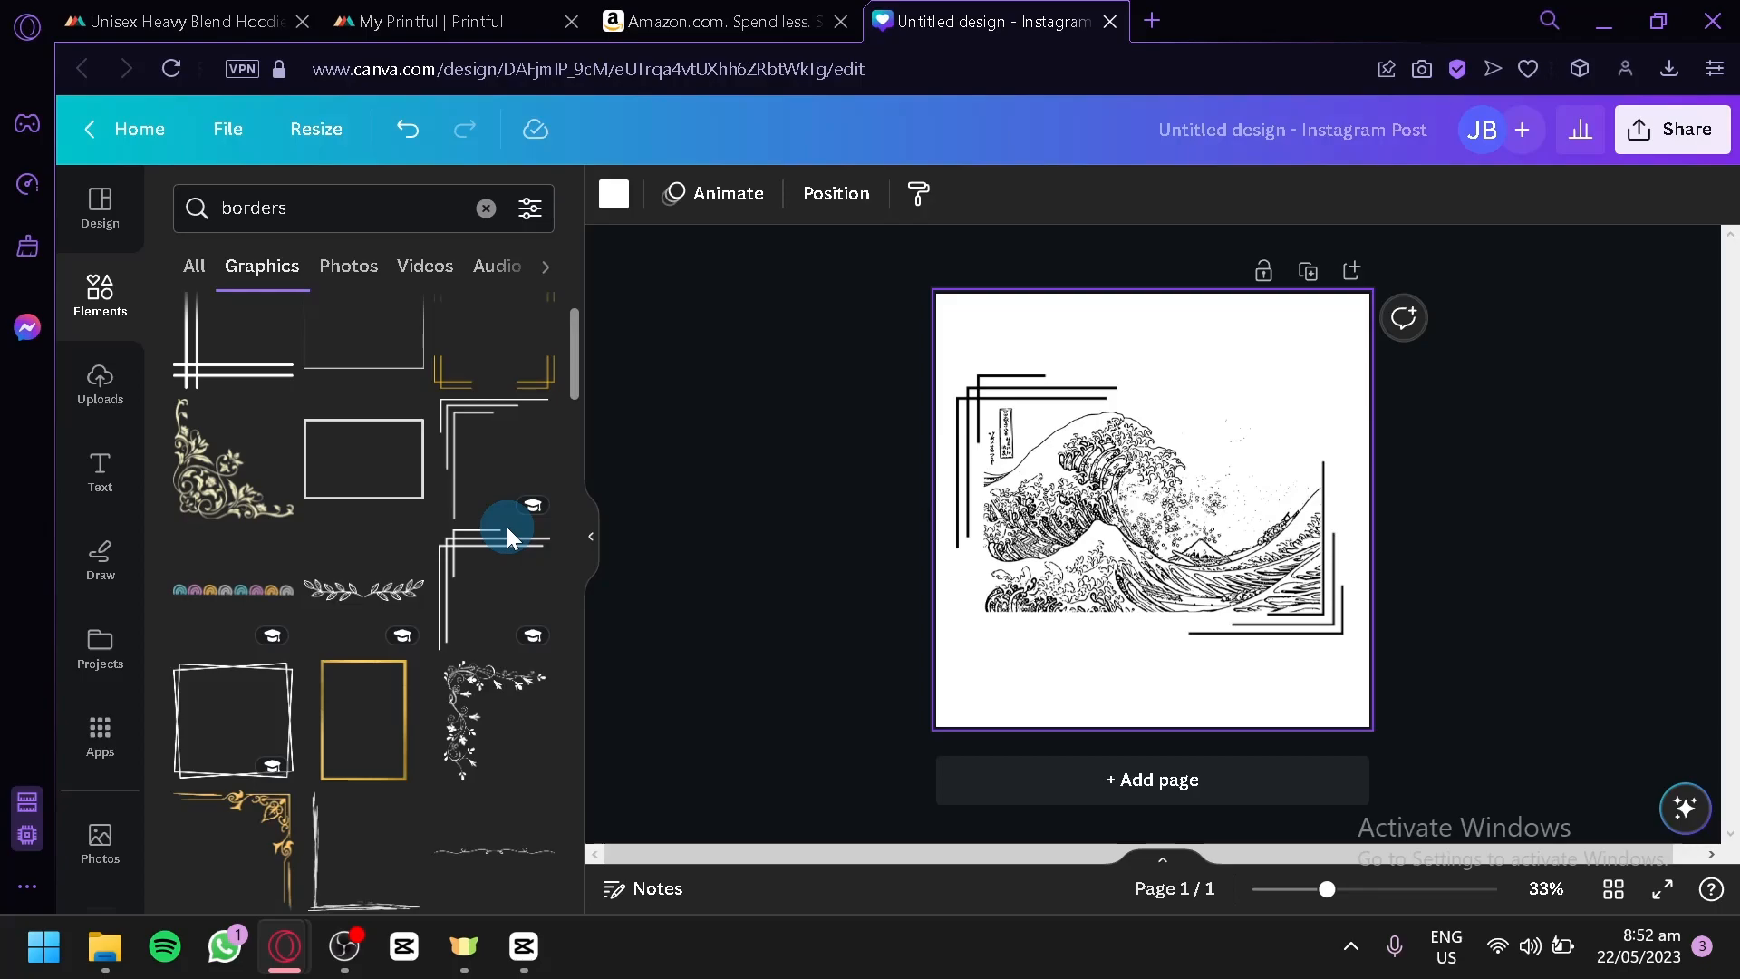
Dismiss the sharing options and delete the wave graphic between the two corner borders
{"action": "left_click", "coordinate": [1672, 120]}
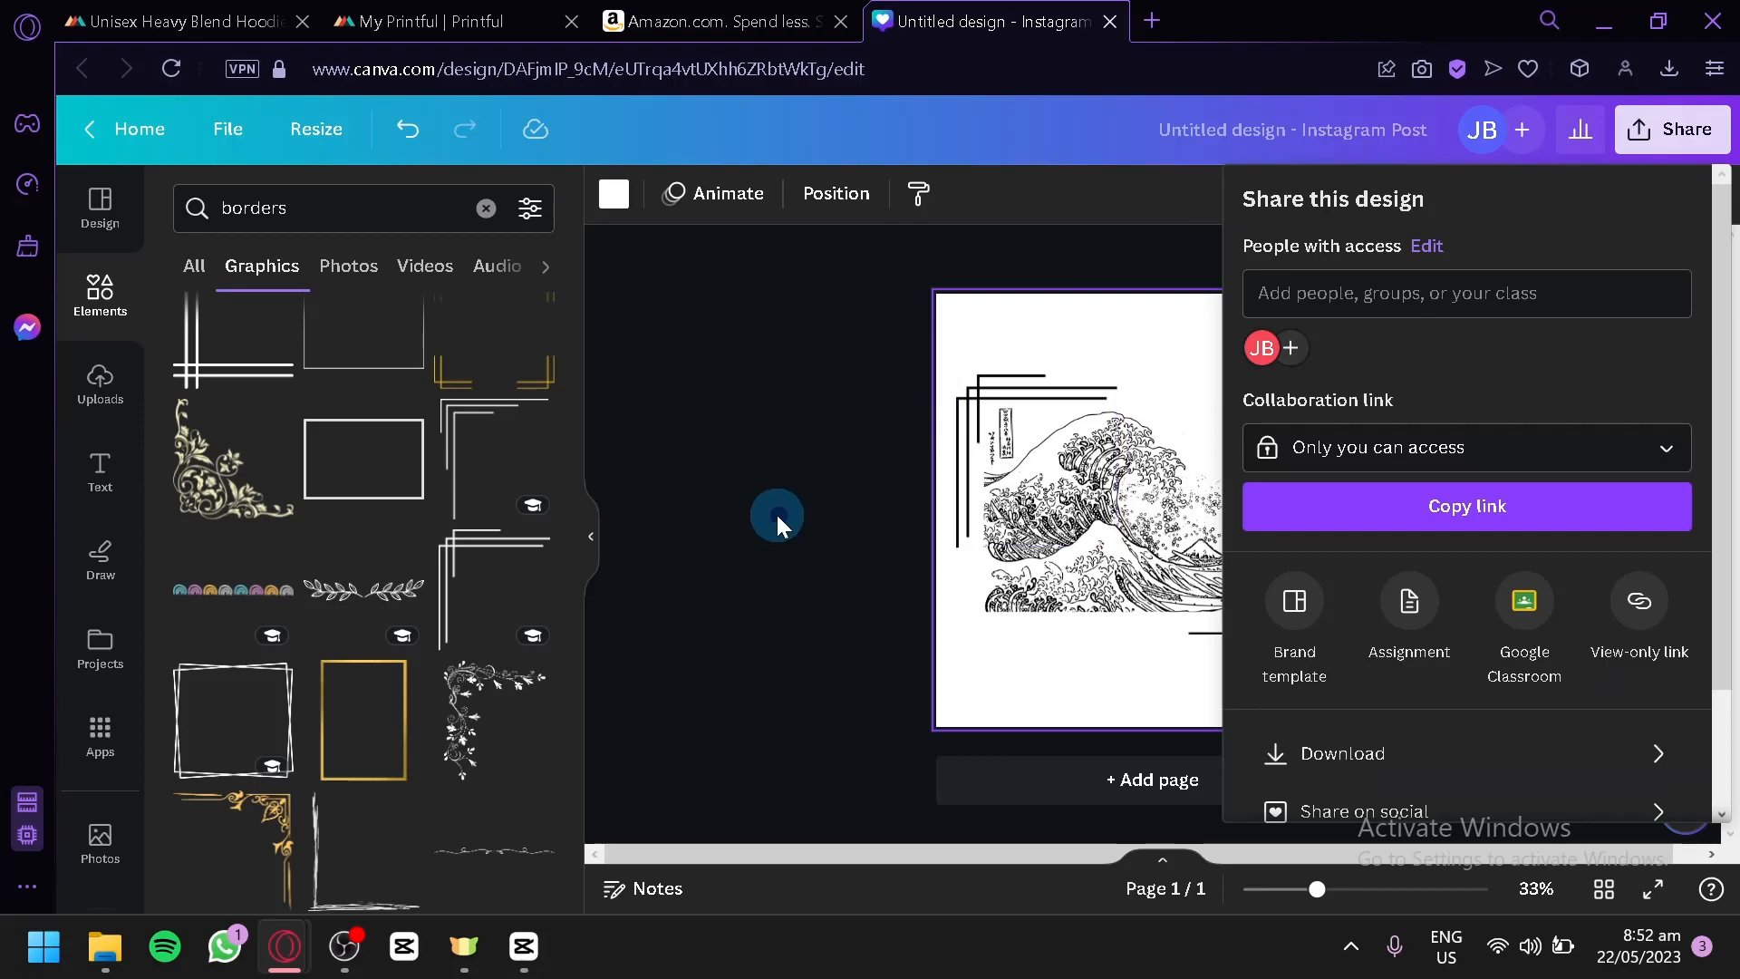
{"action": "left_click", "coordinate": [1002, 509]}
{"action": "left_click", "coordinate": [1133, 549]}
{"action": "key", "text": "Delete"}
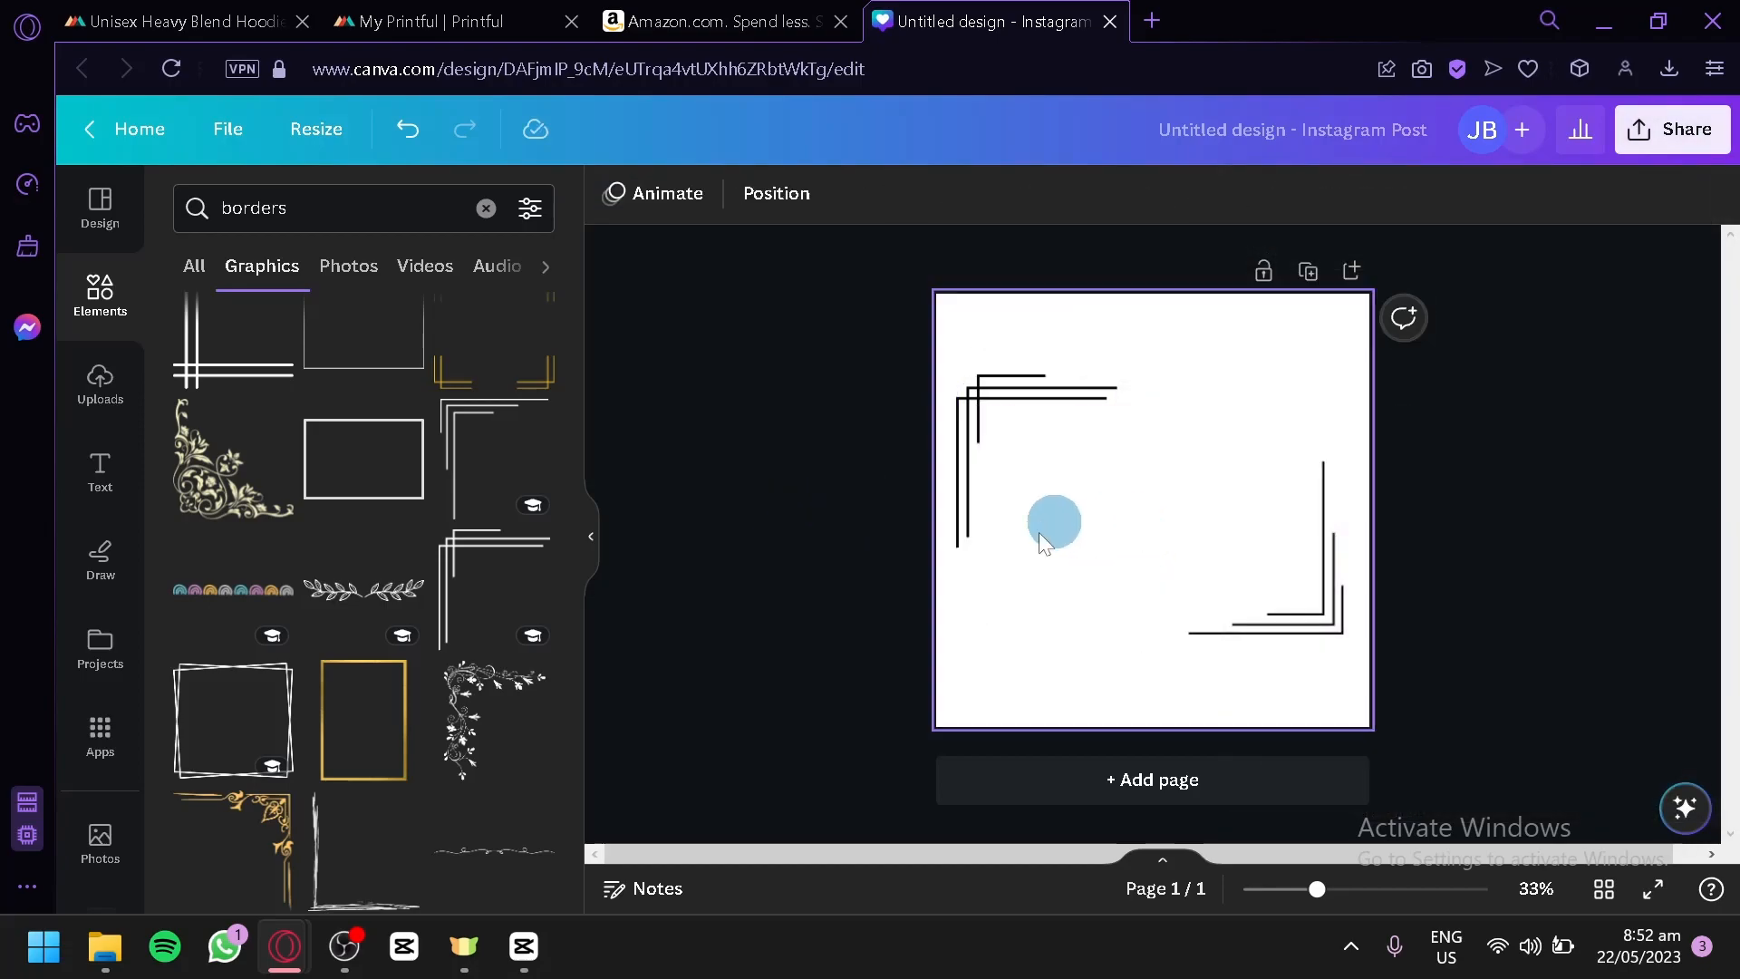
Search the design elements for "moon" and show all matching graphics
{"action": "left_click", "coordinate": [486, 210]}
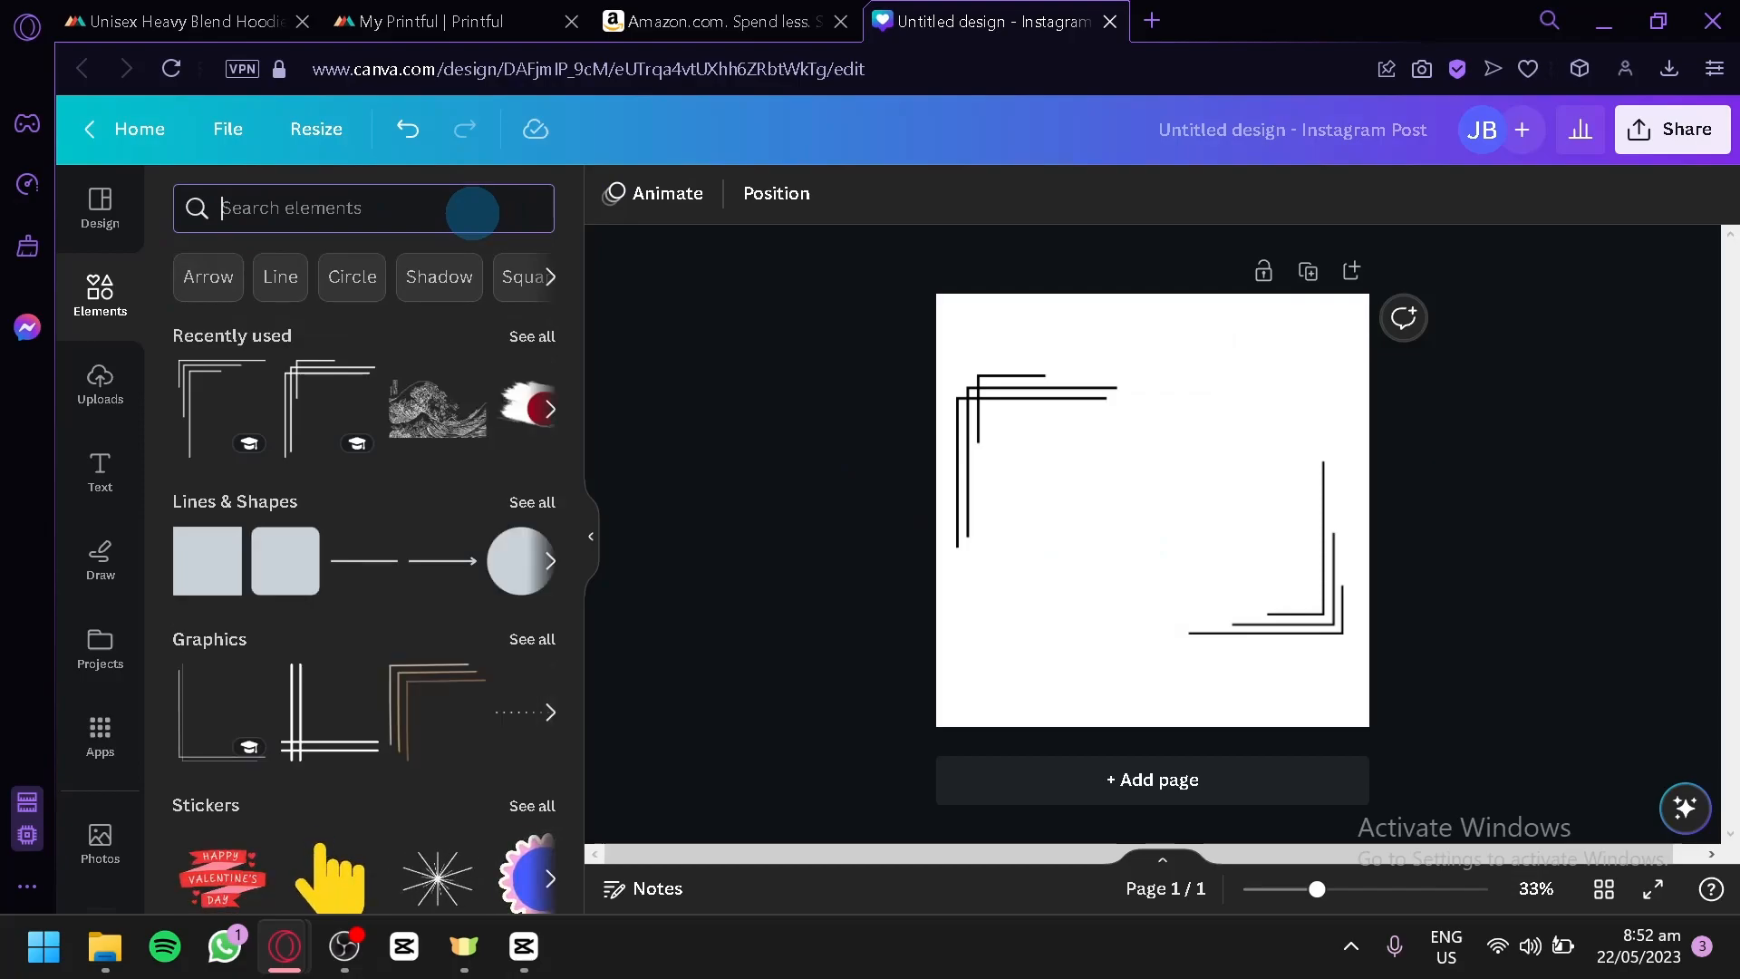
{"action": "type", "text": "moo"}
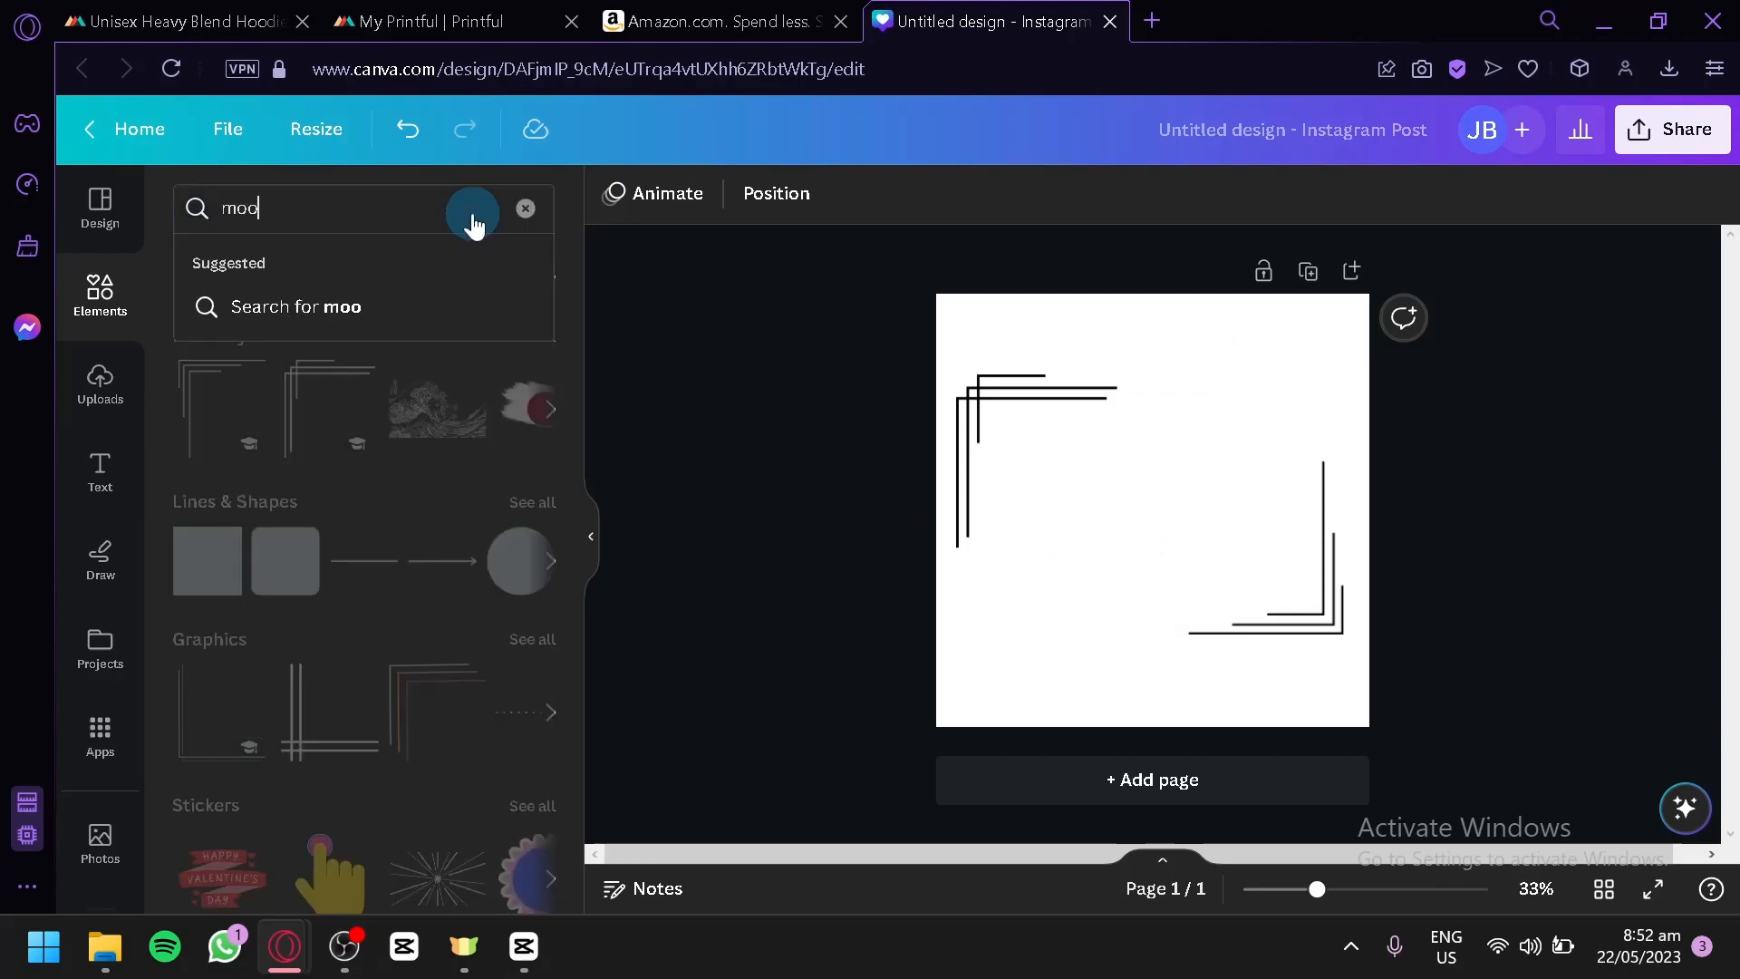
{"action": "type", "text": "n"}
{"action": "key", "text": "Return"}
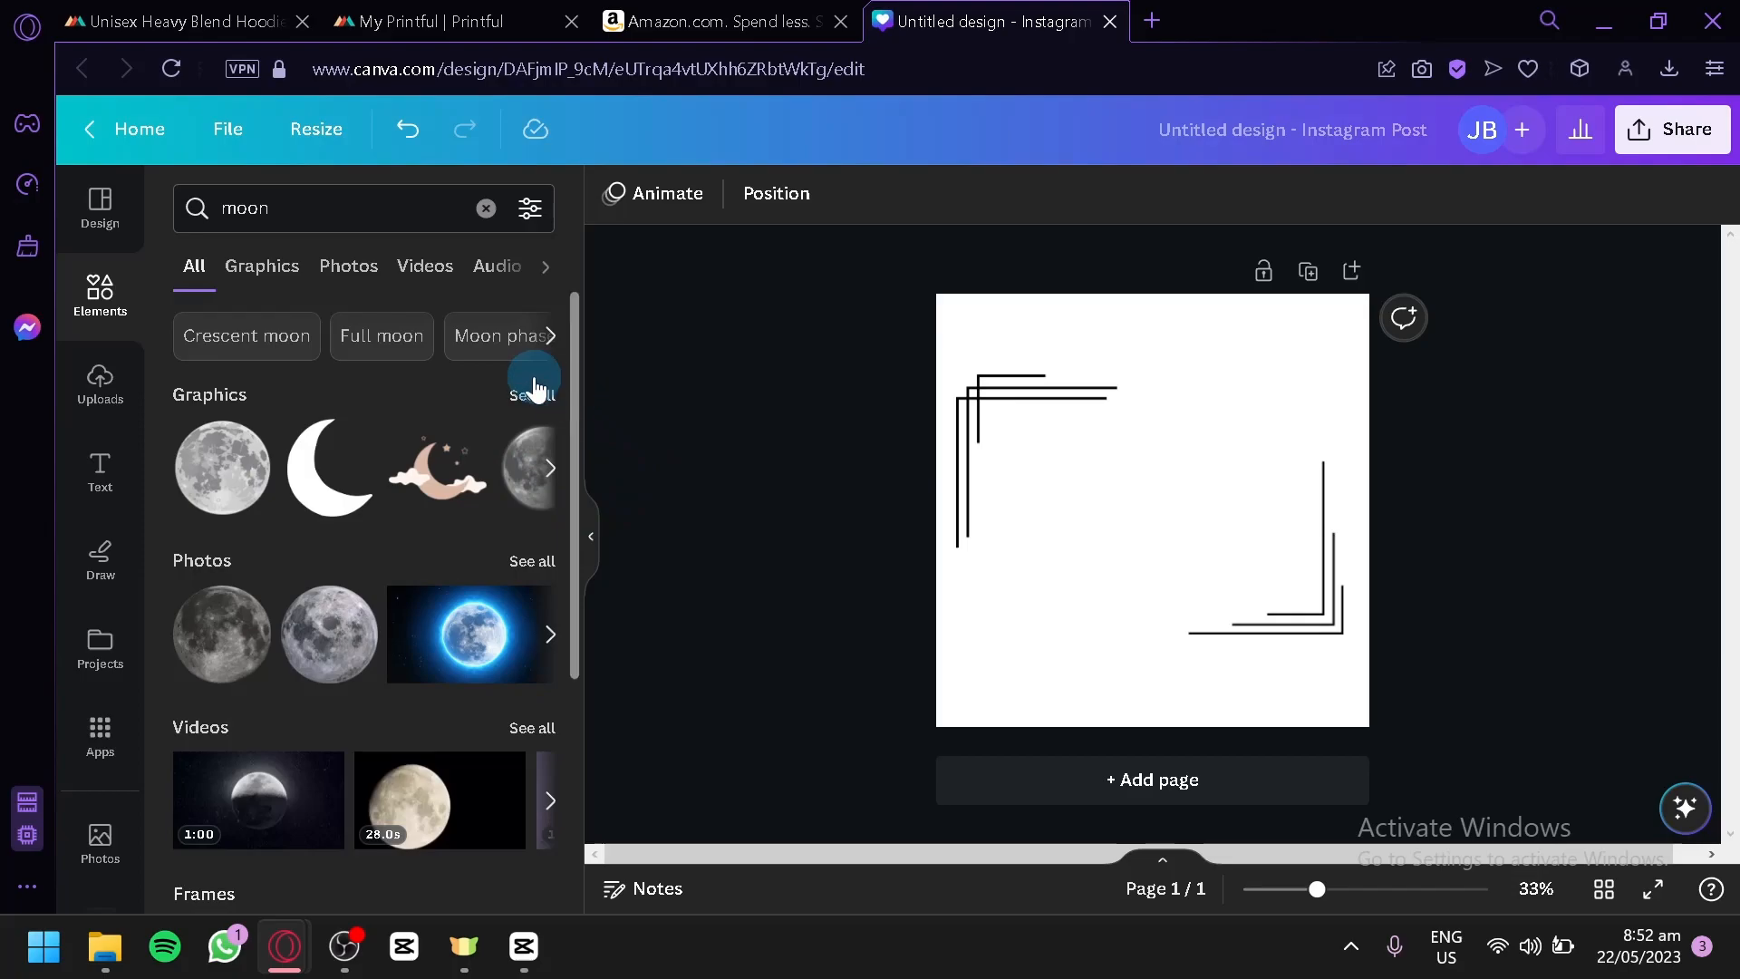
{"action": "left_click", "coordinate": [535, 391]}
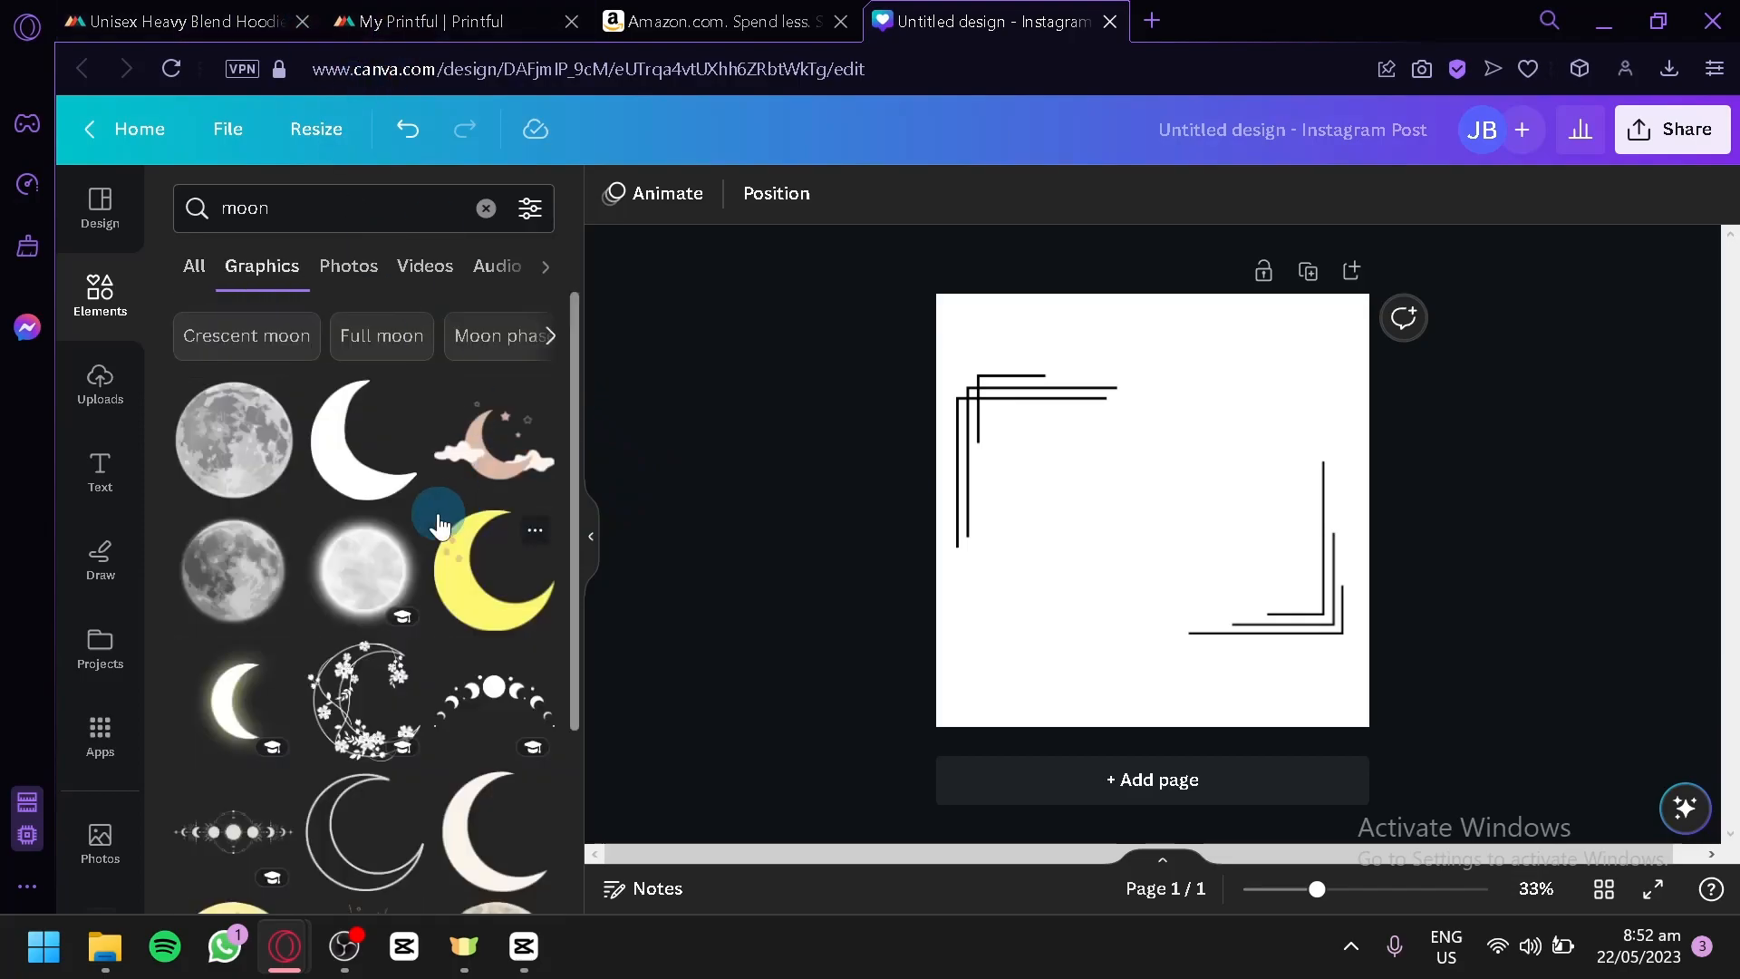
Place the geometric moon-phase graphic on the page, enlarge it to about the page width and center it
{"action": "scroll", "coordinate": [453, 485], "scroll_direction": "down", "scroll_amount": 4}
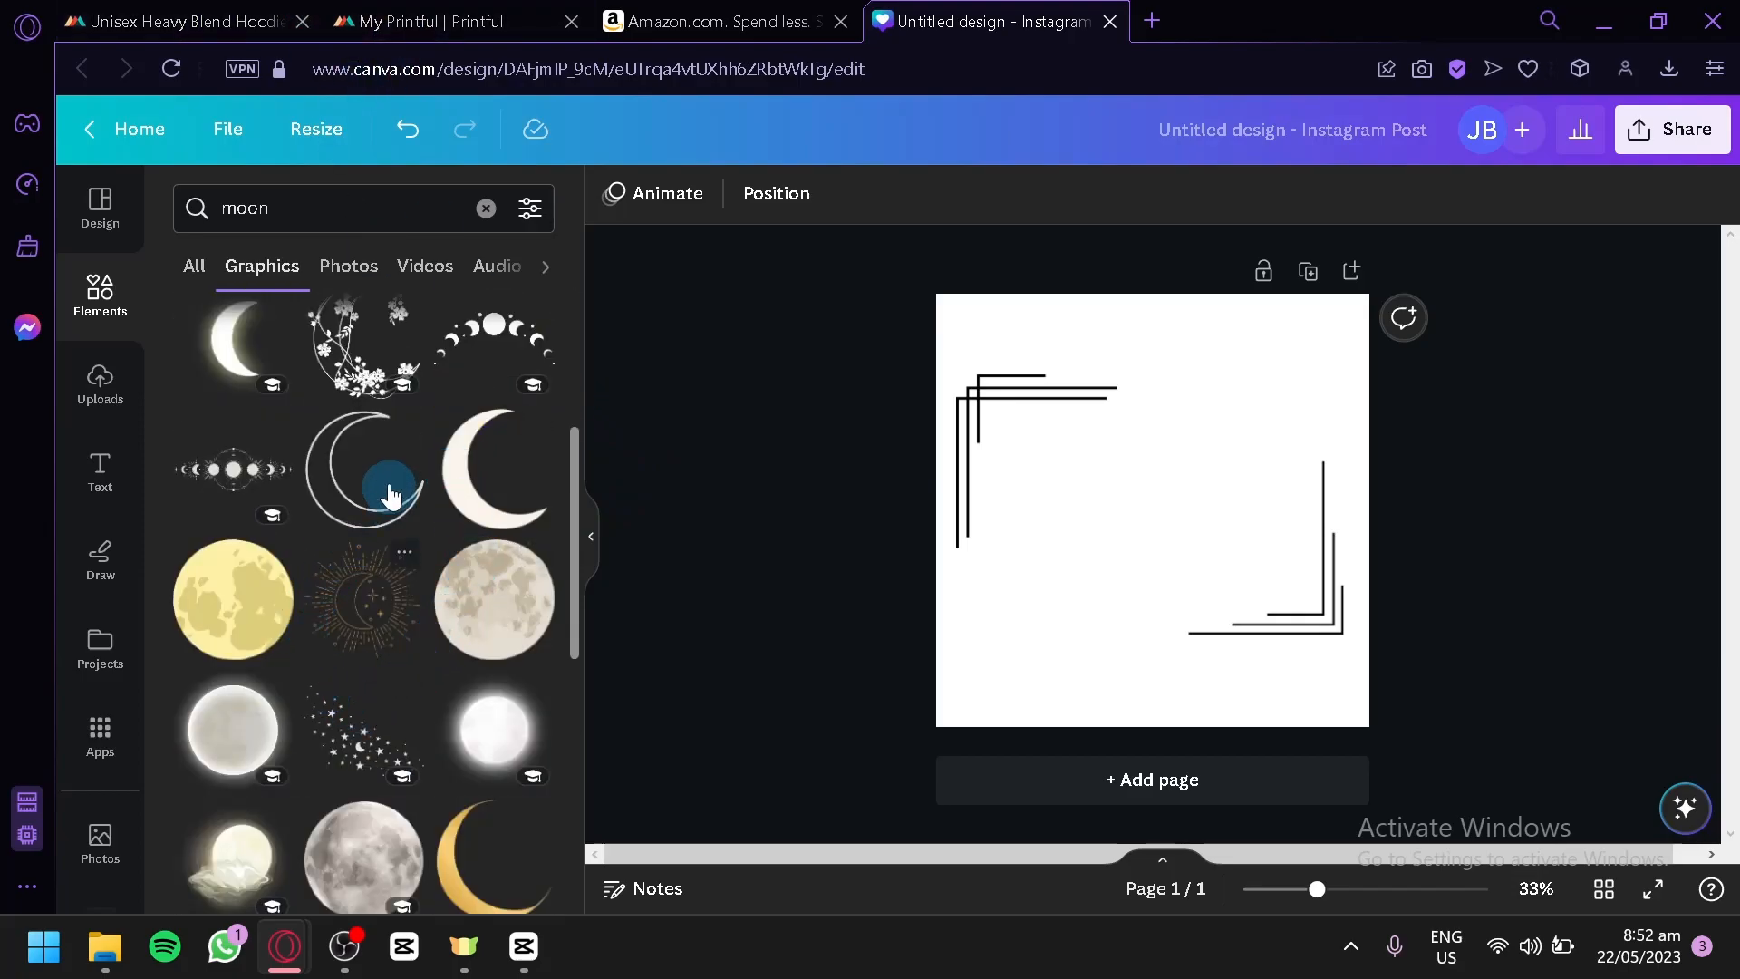
{"action": "left_click_drag", "start_coordinate": [236, 473], "coordinate": [1053, 527]}
{"action": "left_click_drag", "start_coordinate": [1165, 513], "coordinate": [1387, 629]}
{"action": "left_click_drag", "start_coordinate": [1197, 548], "coordinate": [1219, 505]}
Delete both triple-line corner borders and shrink the moon-phase graphic slightly to fit within the page width
{"action": "left_click", "coordinate": [1262, 610]}
{"action": "key", "text": "Delete"}
{"action": "left_click", "coordinate": [1033, 396]}
{"action": "key", "text": "Delete"}
{"action": "left_click", "coordinate": [1195, 645]}
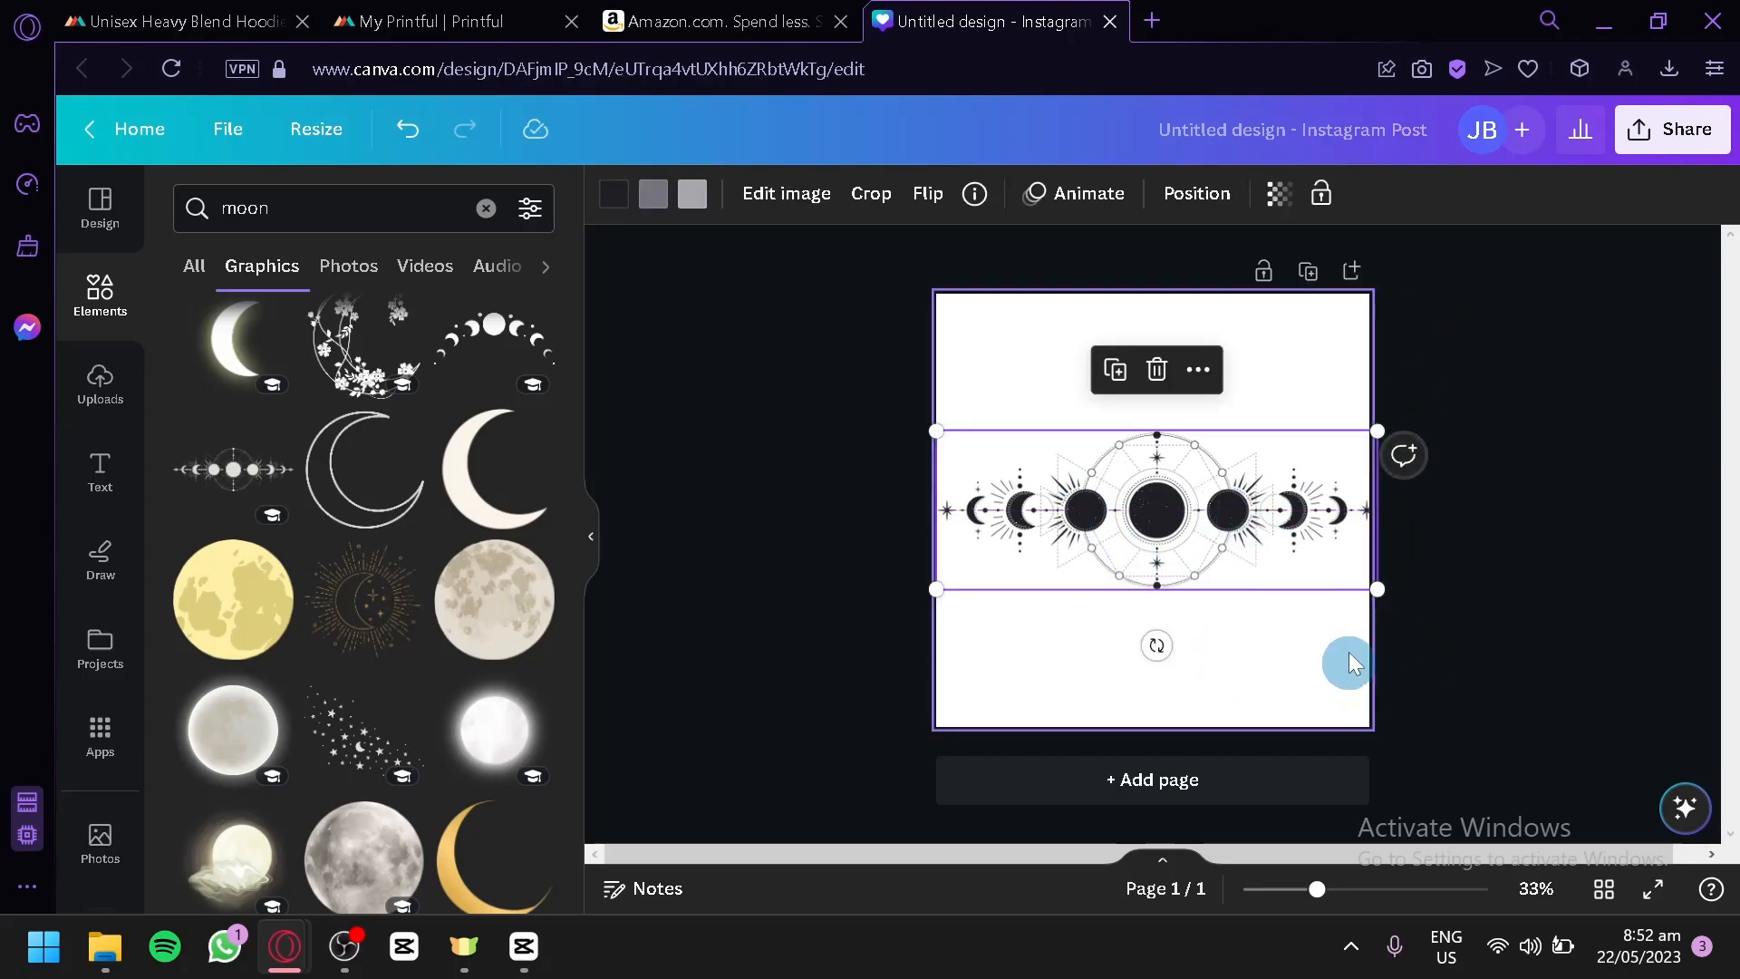
{"action": "left_click_drag", "start_coordinate": [1374, 593], "coordinate": [1361, 591]}
{"action": "left_click", "coordinate": [1324, 668]}
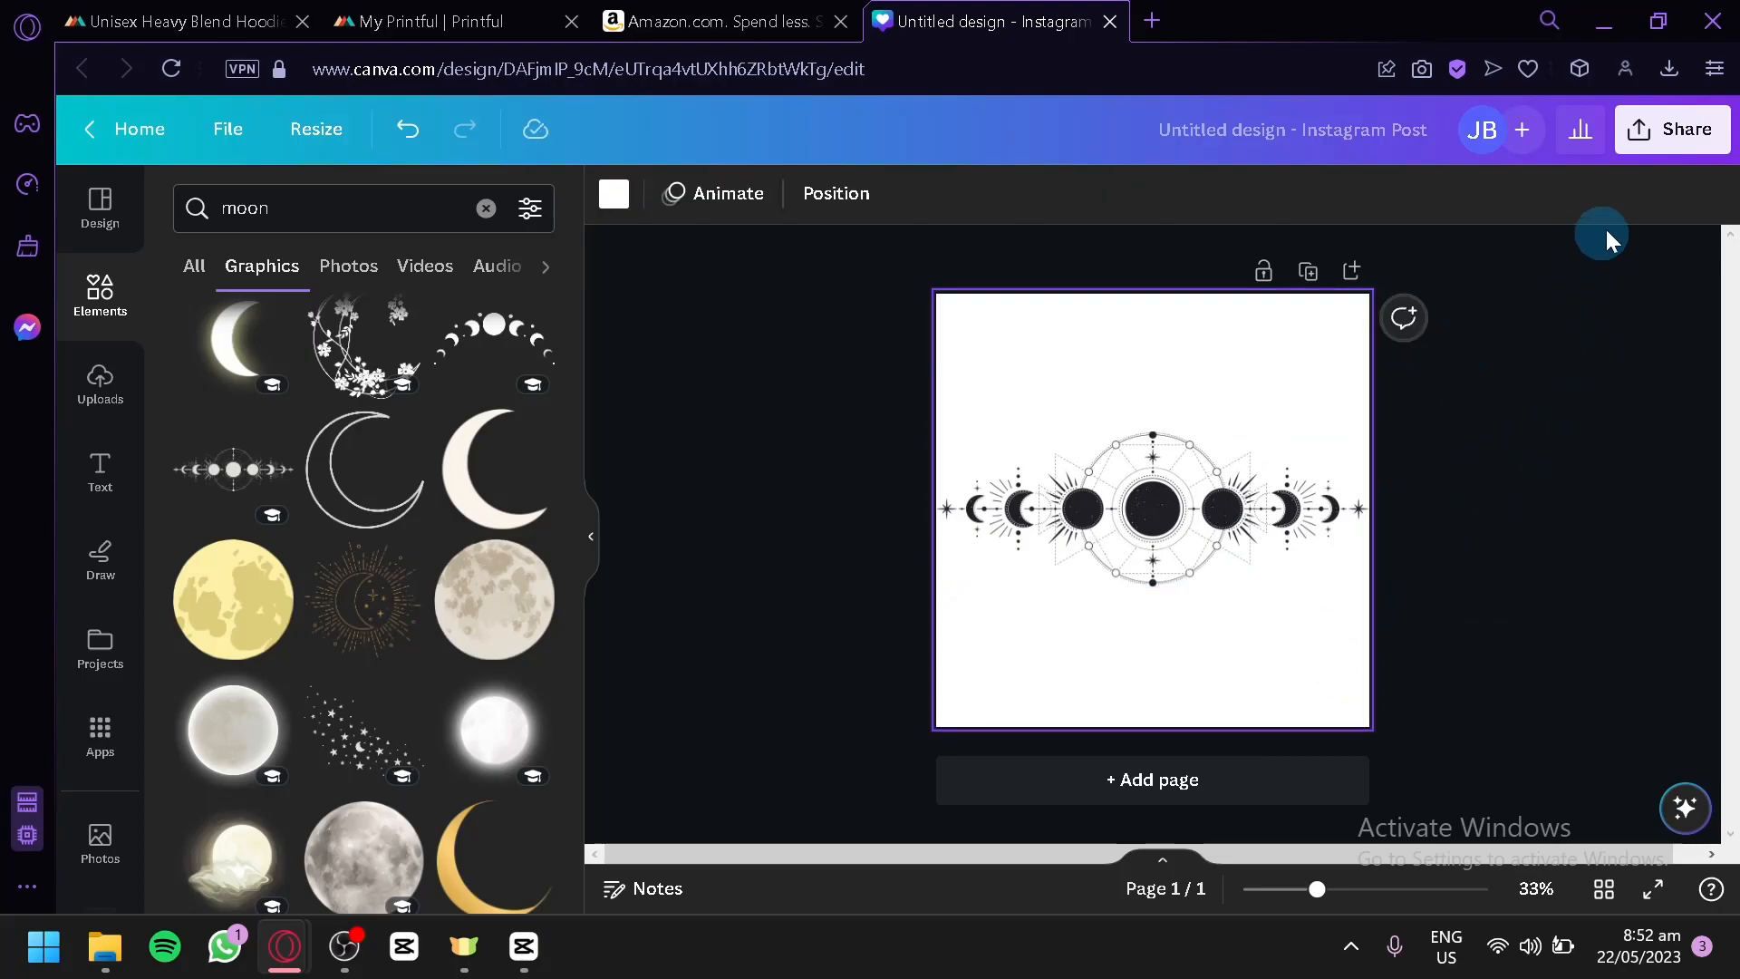
Download the design as a PNG with a transparent background
{"action": "left_click", "coordinate": [1658, 130]}
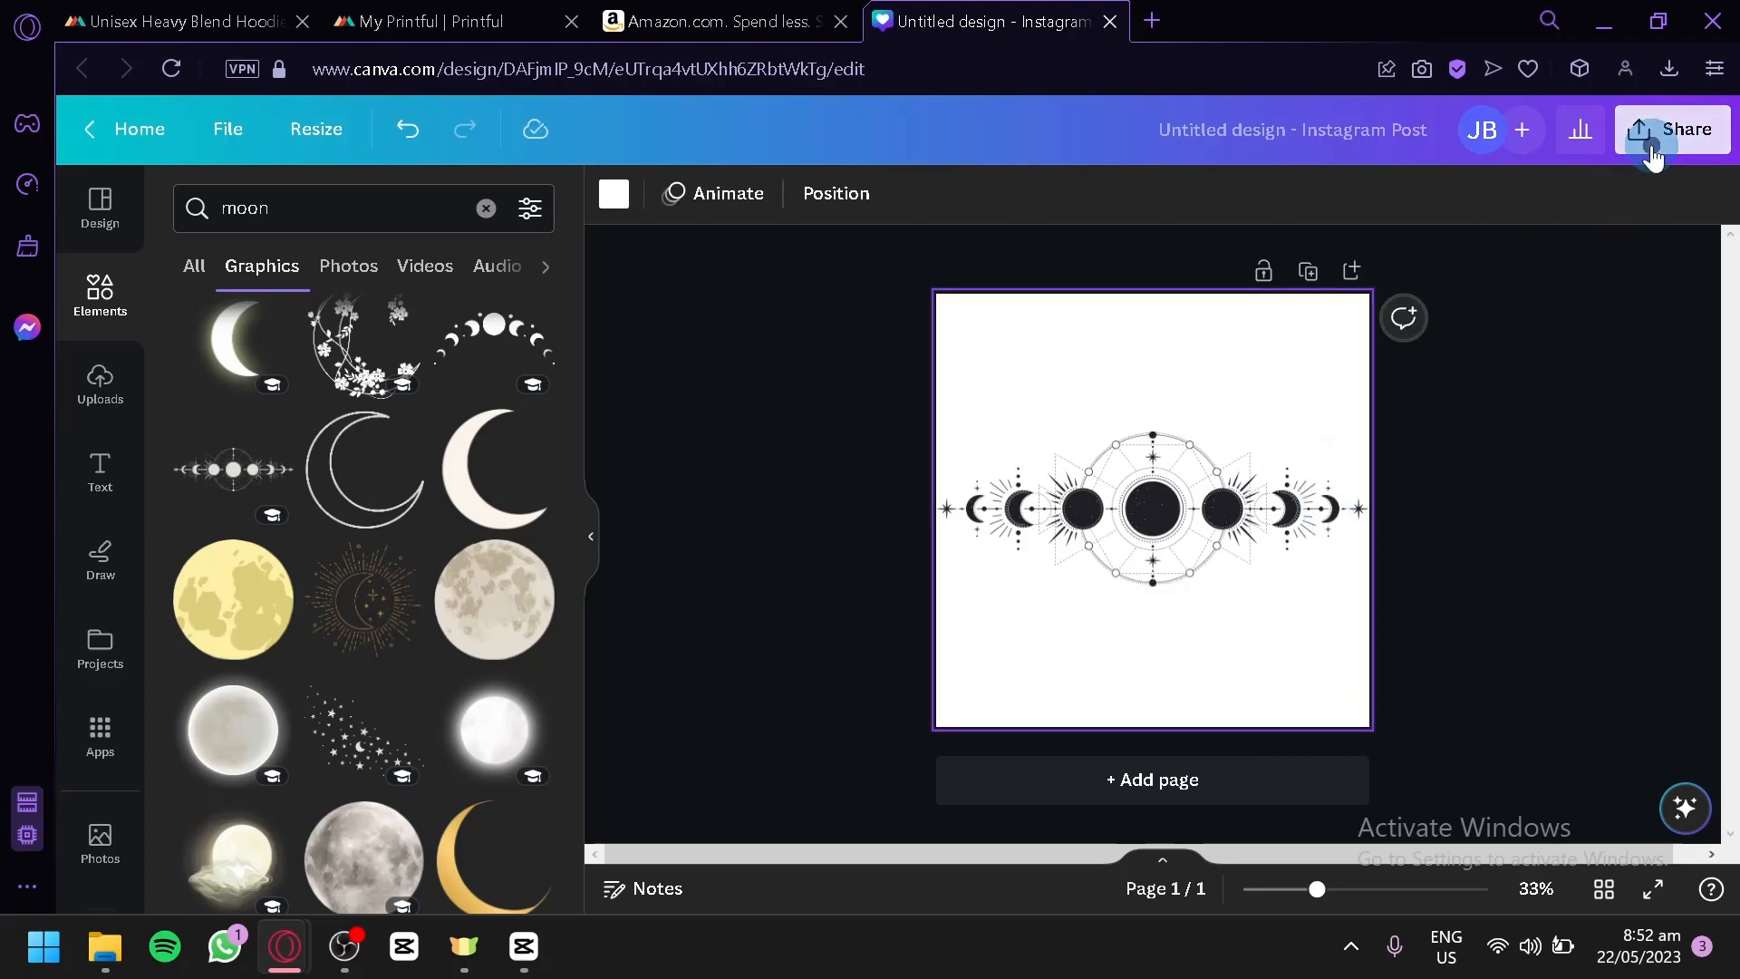
{"action": "left_click", "coordinate": [1404, 769]}
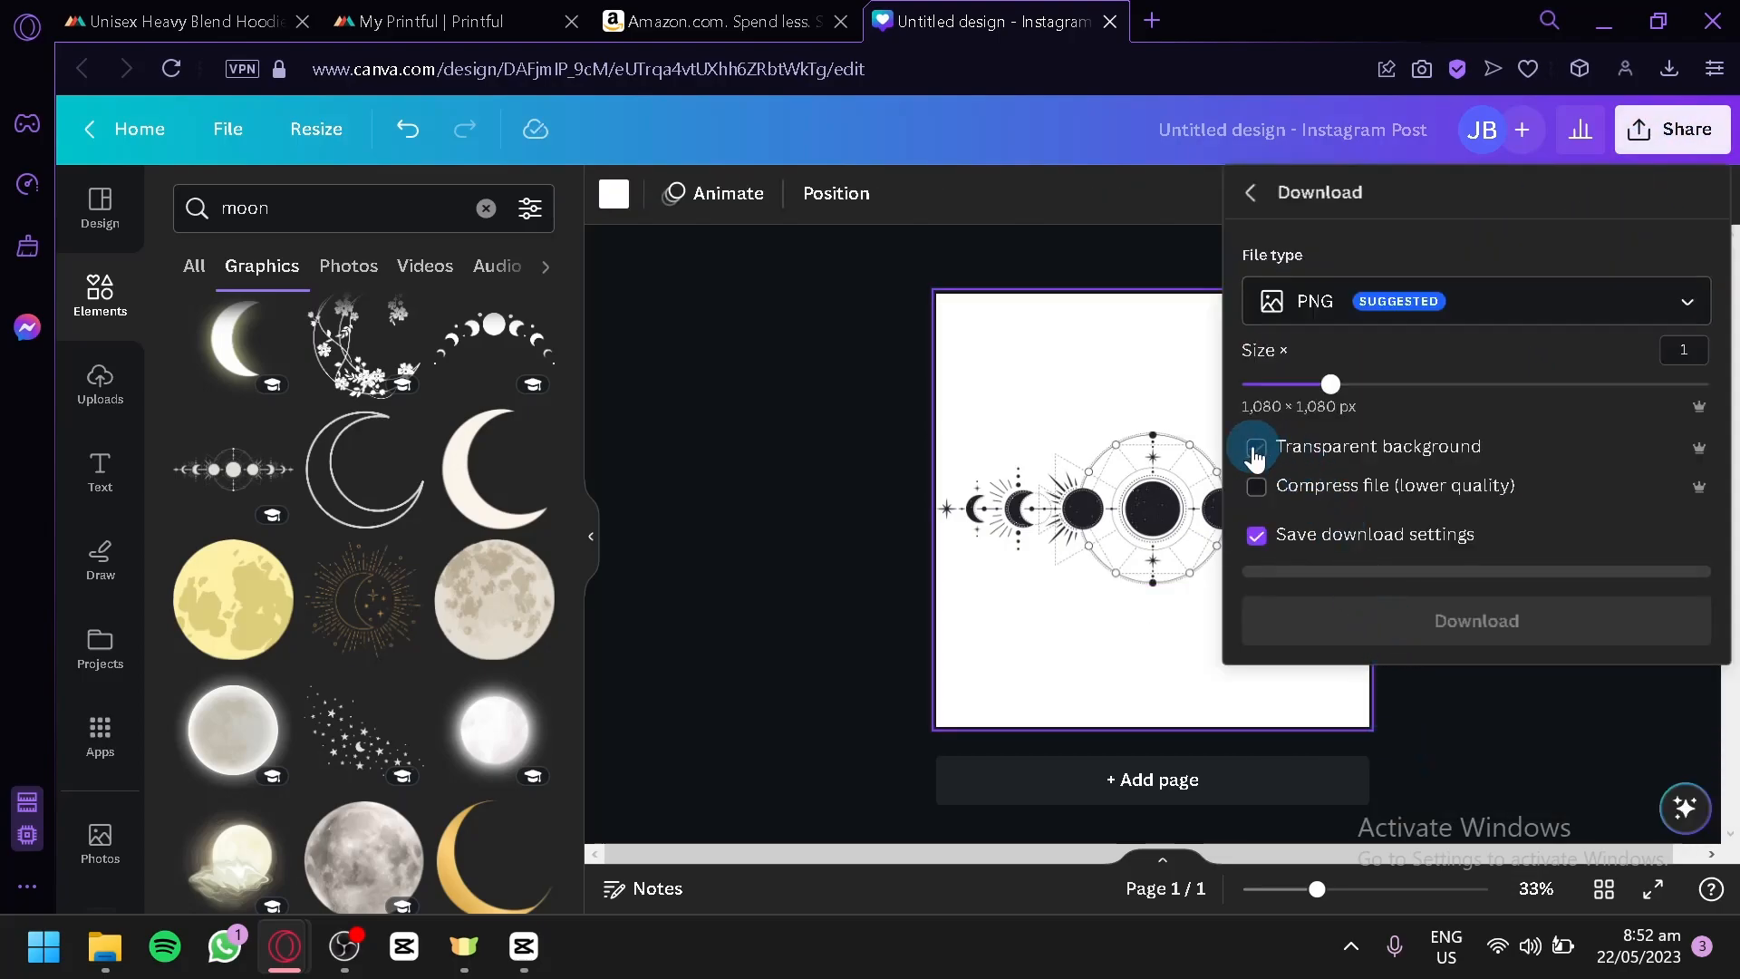
{"action": "left_click", "coordinate": [1255, 448]}
{"action": "left_click", "coordinate": [1355, 619]}
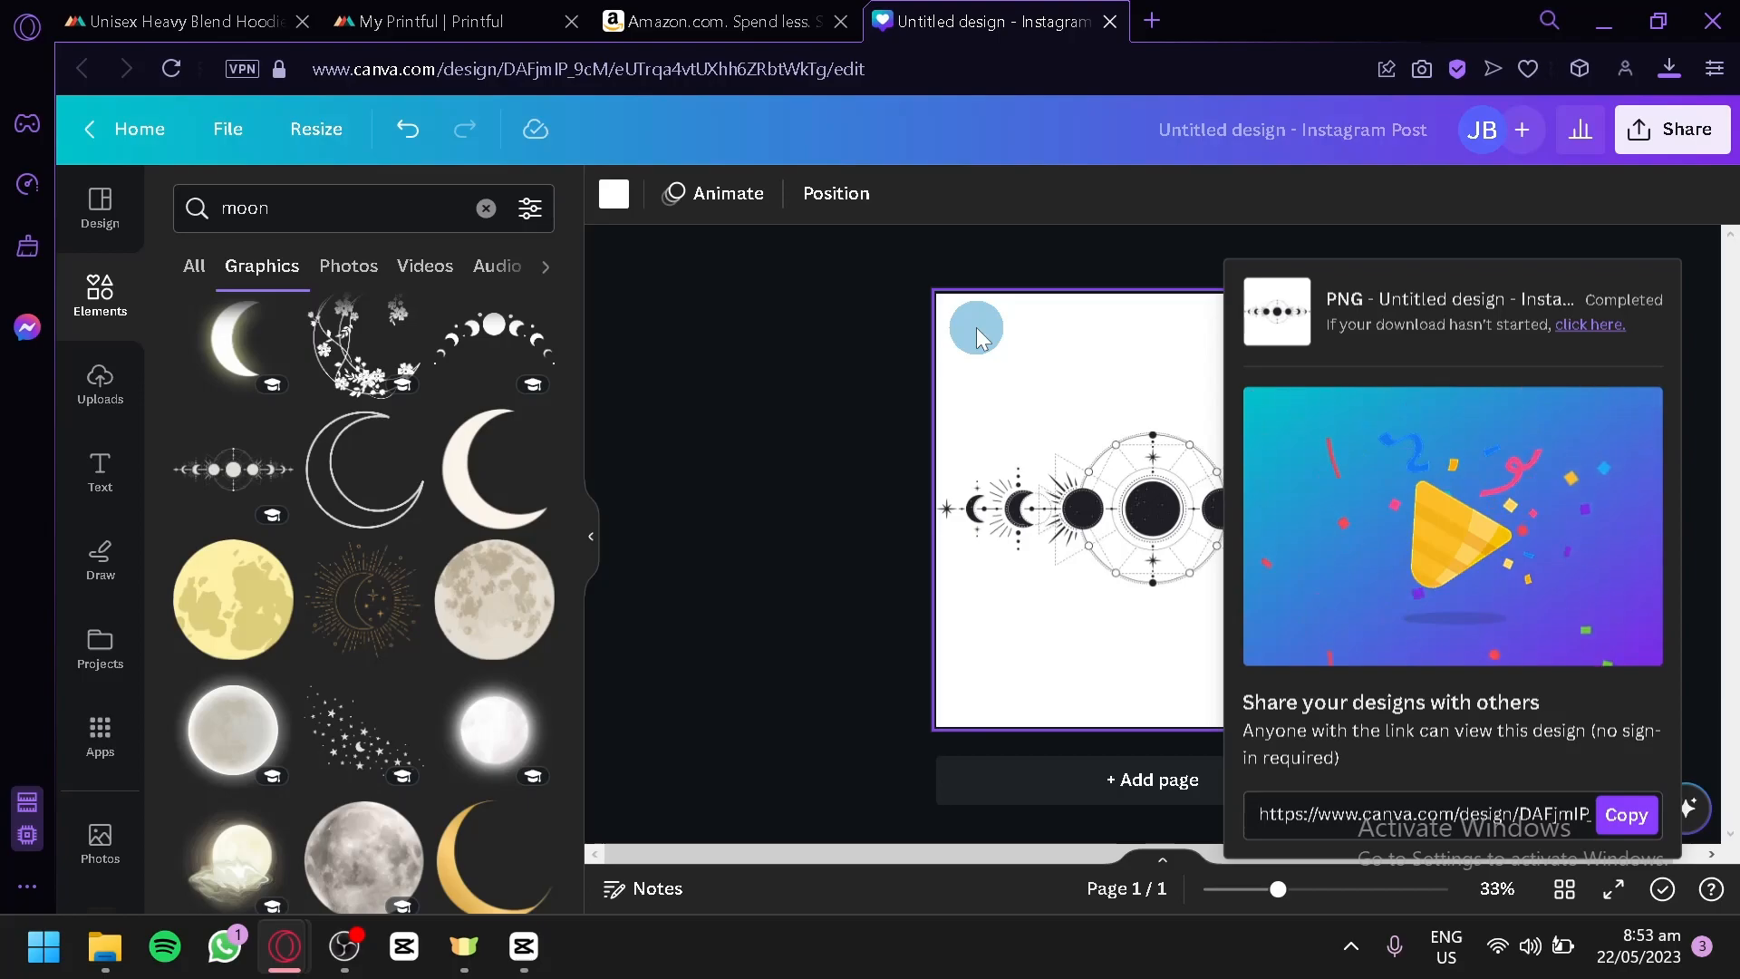
Switch to the Printful hoodie template and upload Untitled-design.png to the store's file library
{"action": "left_click", "coordinate": [203, 13]}
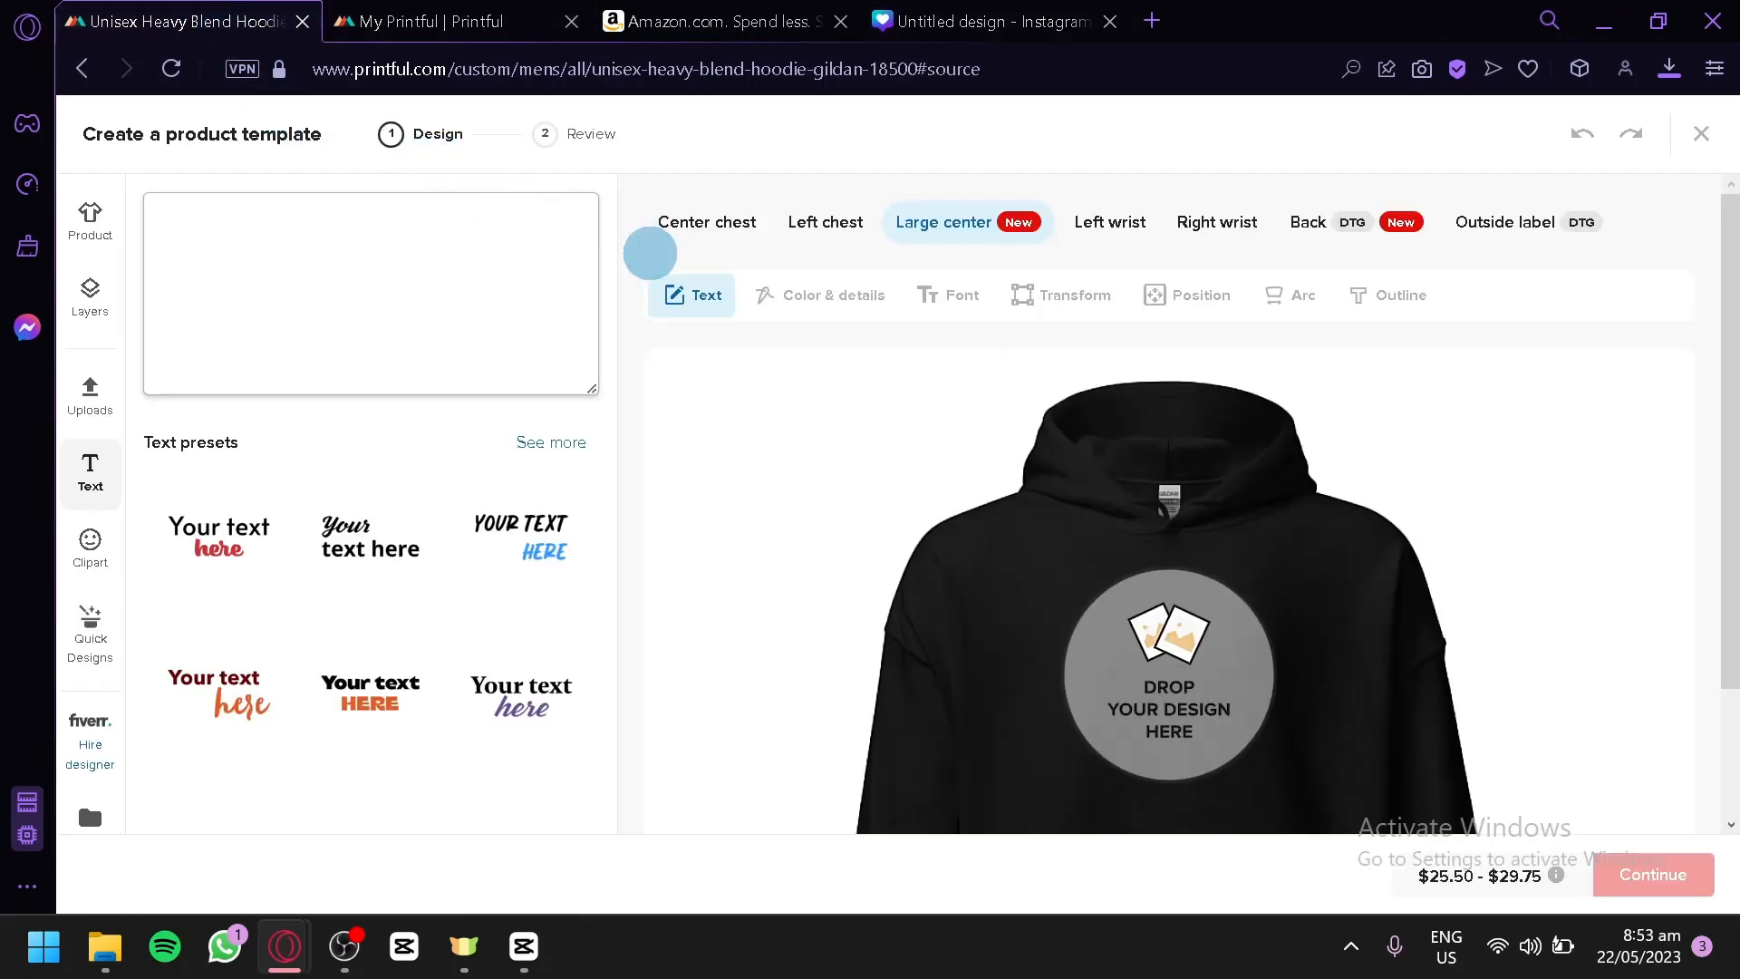
{"action": "left_click", "coordinate": [87, 412]}
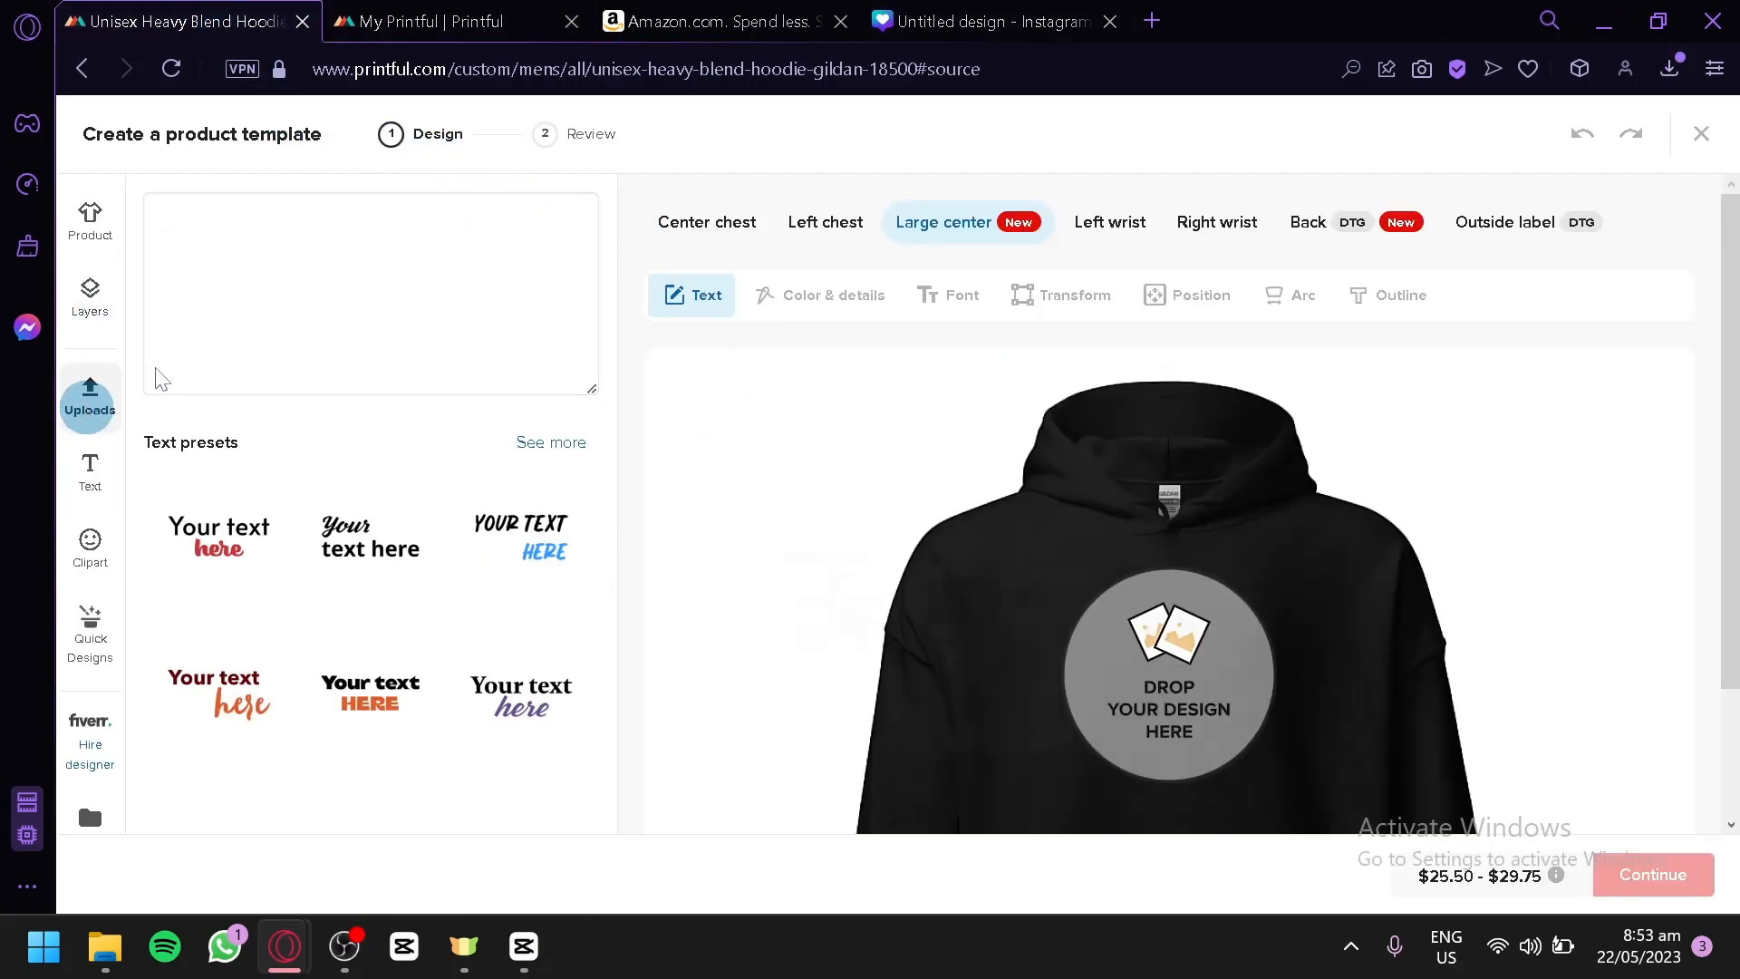
{"action": "left_click", "coordinate": [1308, 227]}
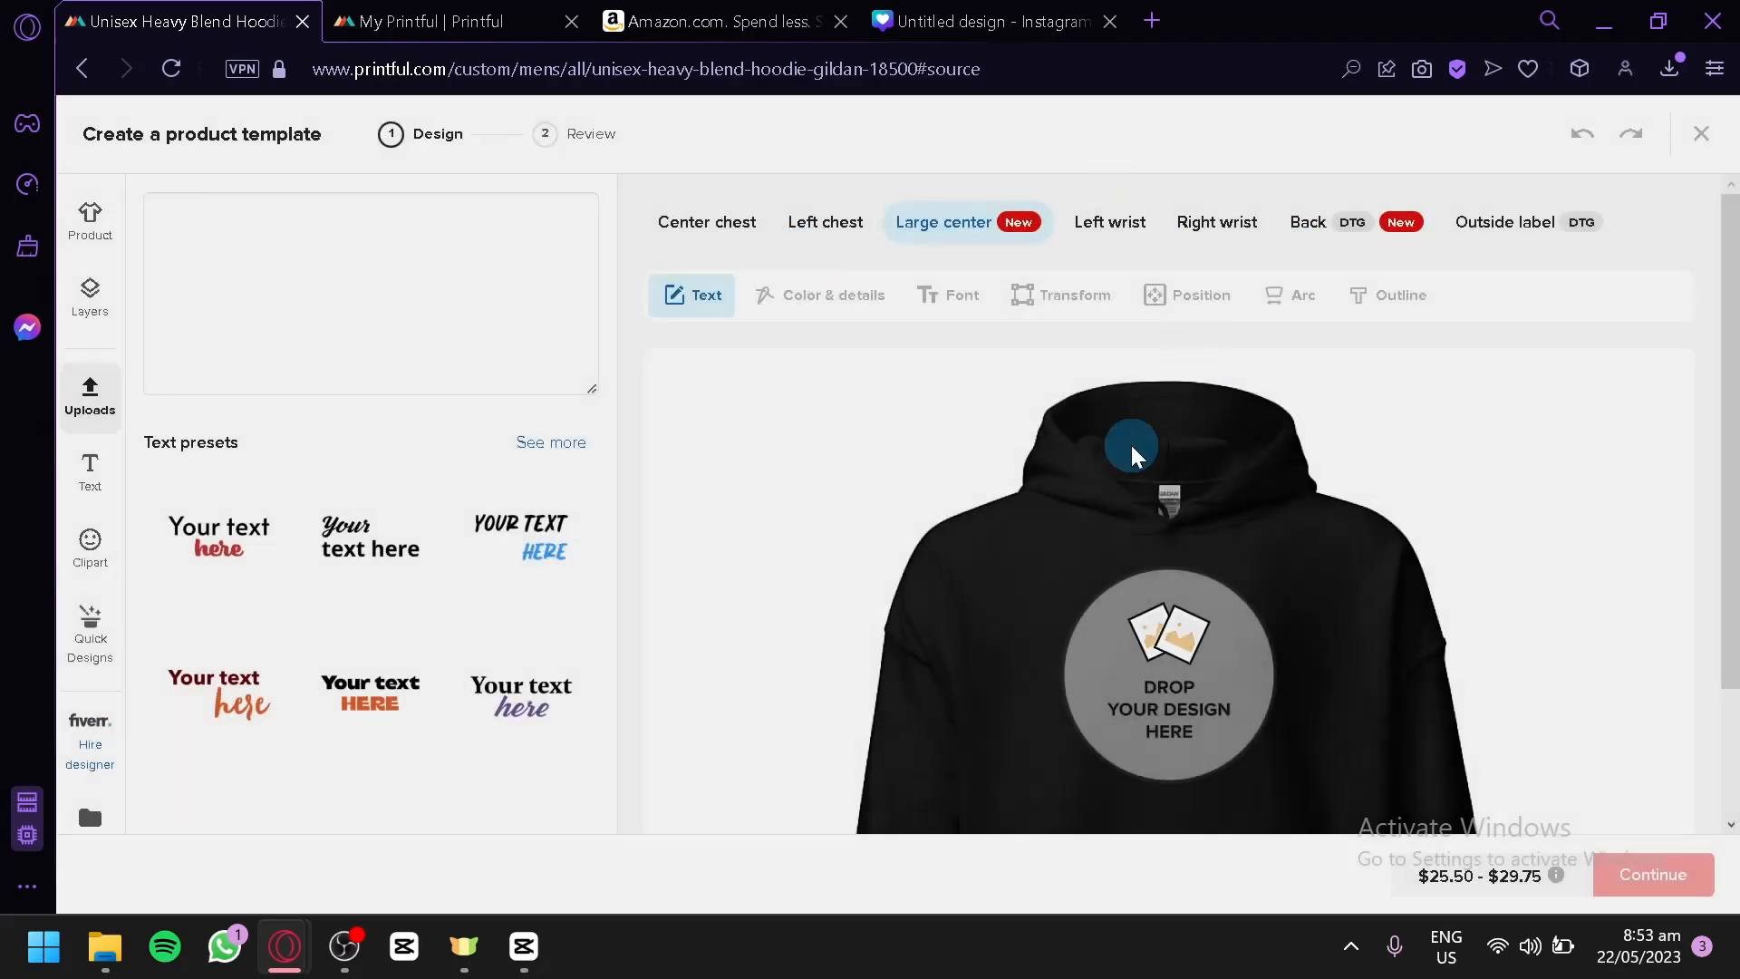
{"action": "left_click", "coordinate": [834, 433]}
{"action": "left_click", "coordinate": [117, 399]}
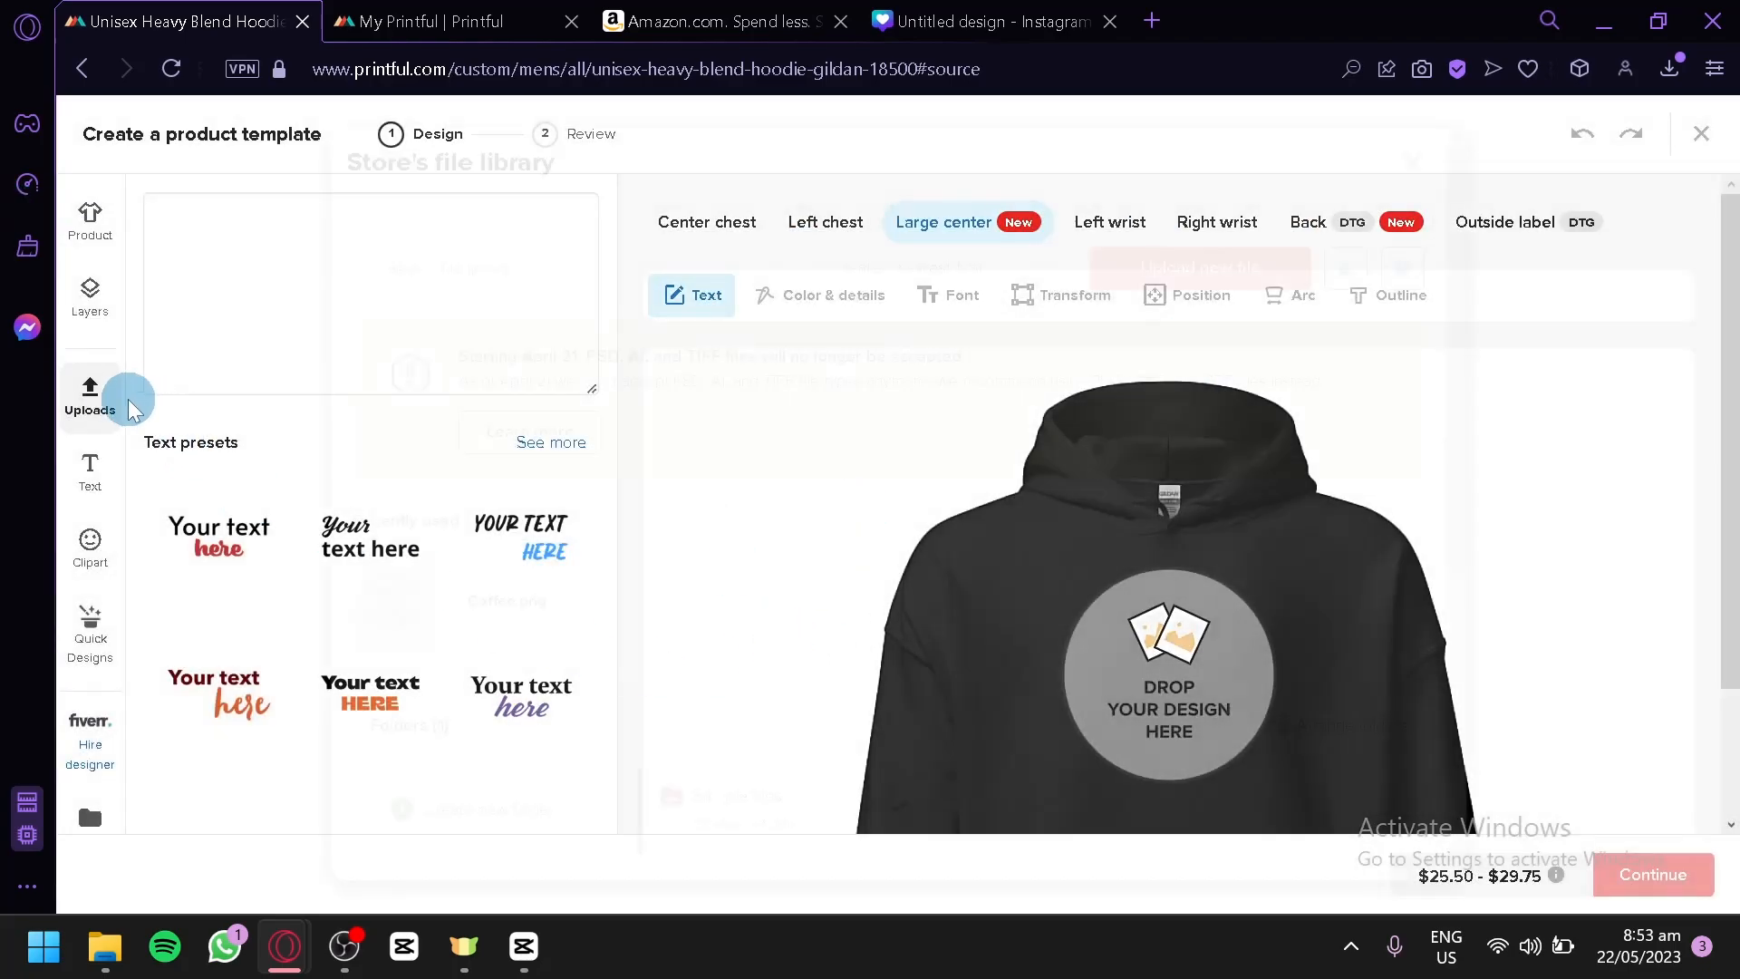
{"action": "scroll", "coordinate": [665, 457], "scroll_direction": "down", "scroll_amount": 5}
{"action": "scroll", "coordinate": [668, 610], "scroll_direction": "up", "scroll_amount": 5}
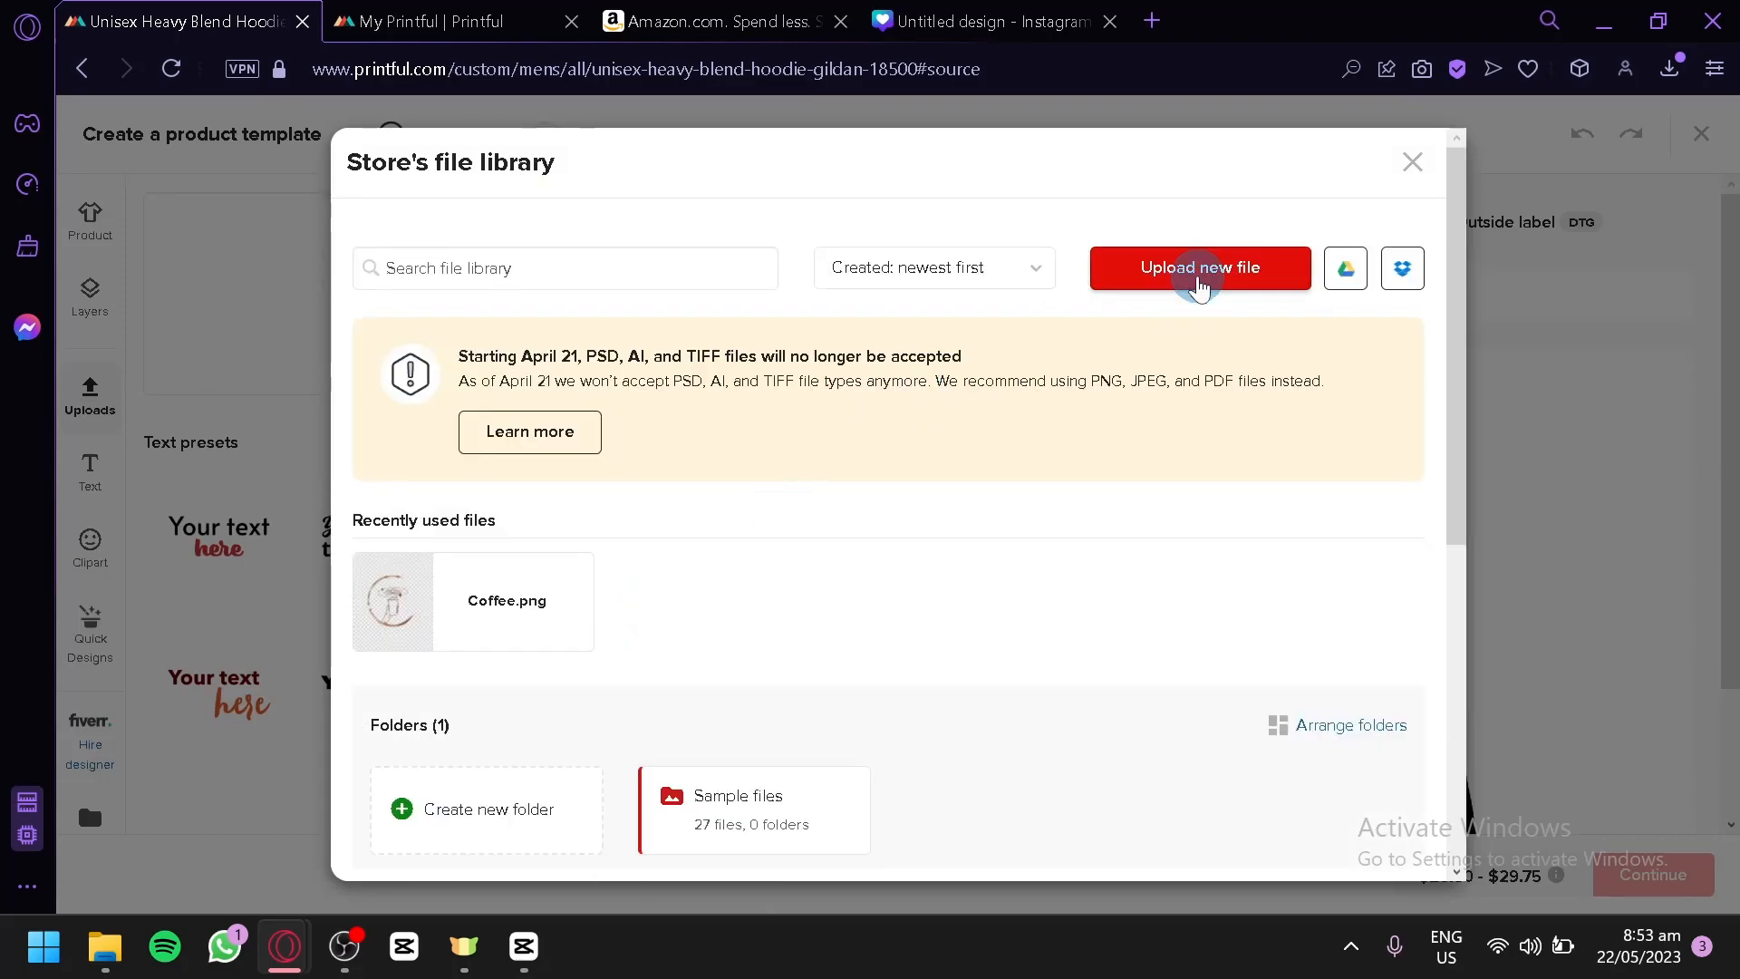
{"action": "left_click", "coordinate": [1198, 287]}
{"action": "left_click", "coordinate": [834, 371]}
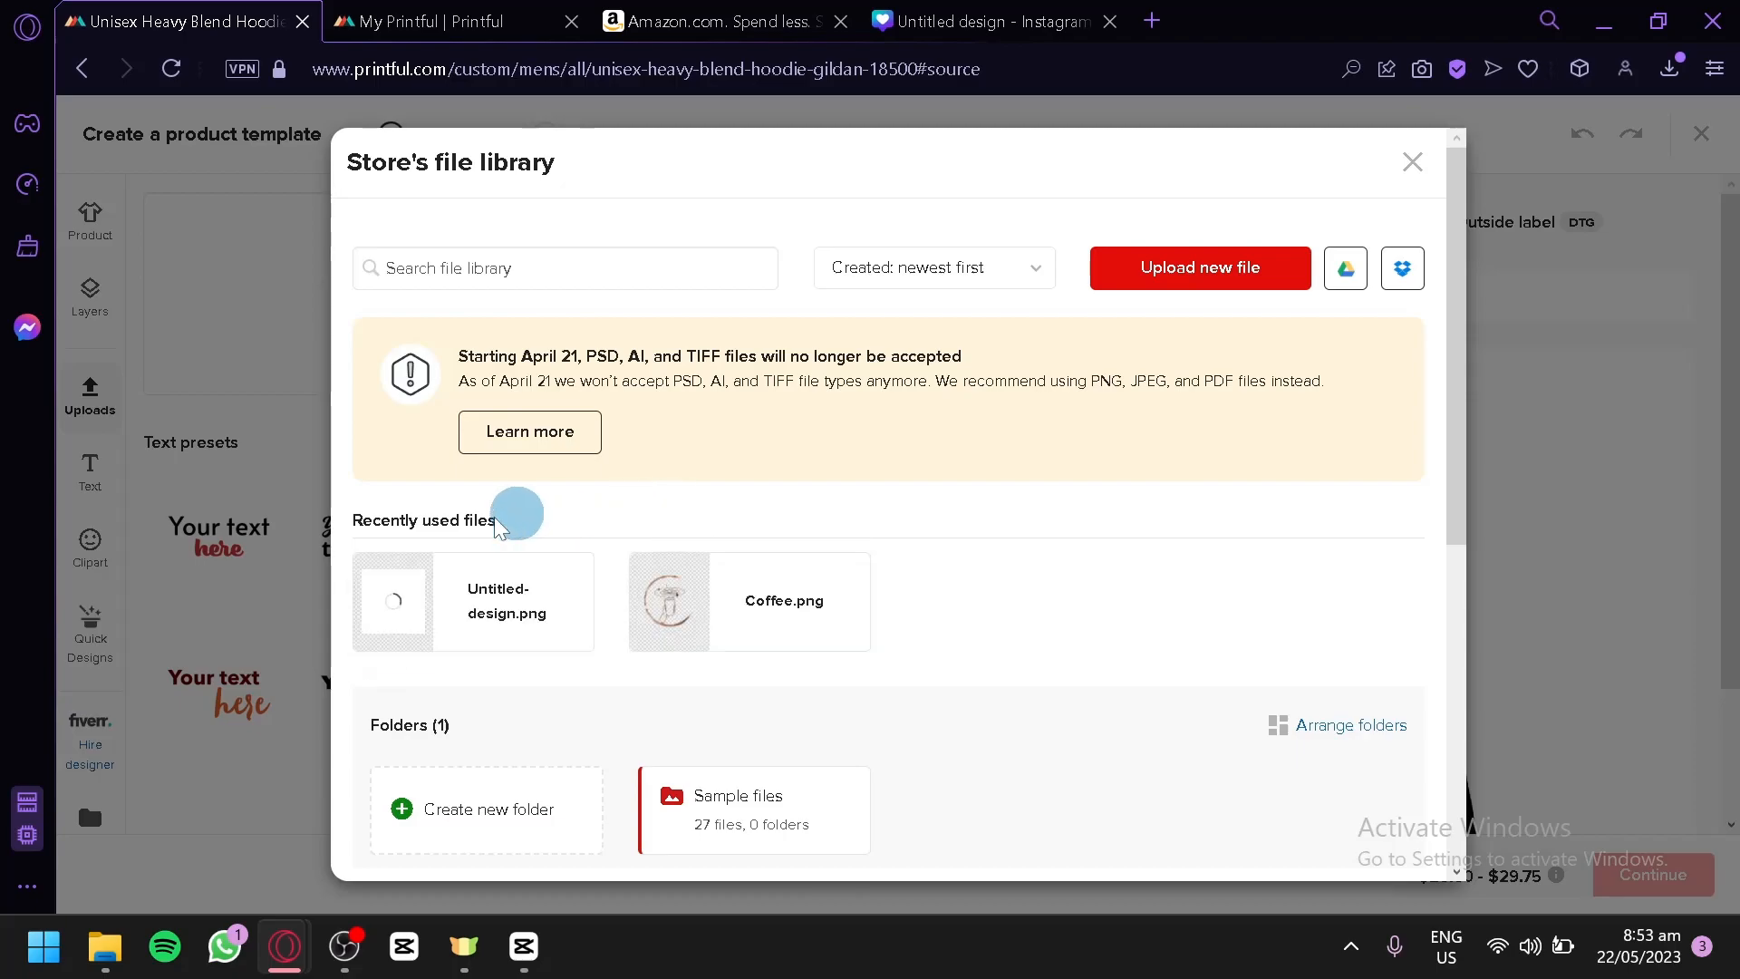
Place Untitled-design.png from the file library on the hoodie's large center area
{"action": "scroll", "coordinate": [620, 705], "scroll_direction": "down", "scroll_amount": 4}
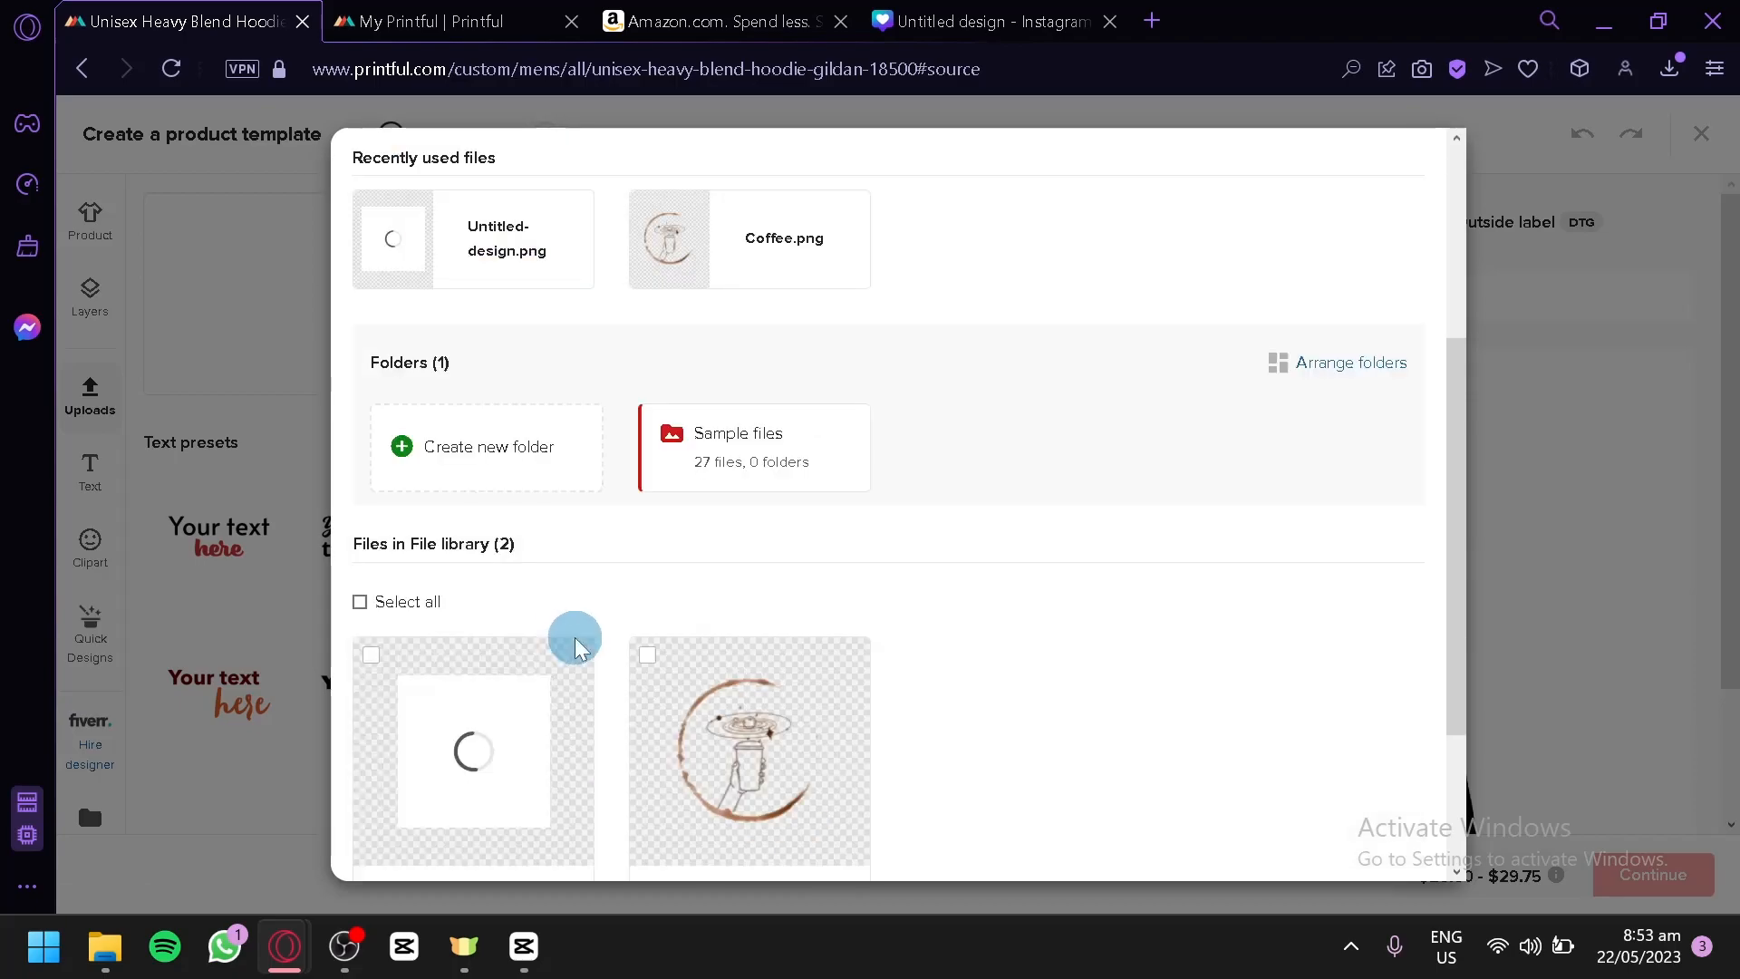
{"action": "scroll", "coordinate": [574, 632], "scroll_direction": "up", "scroll_amount": 4}
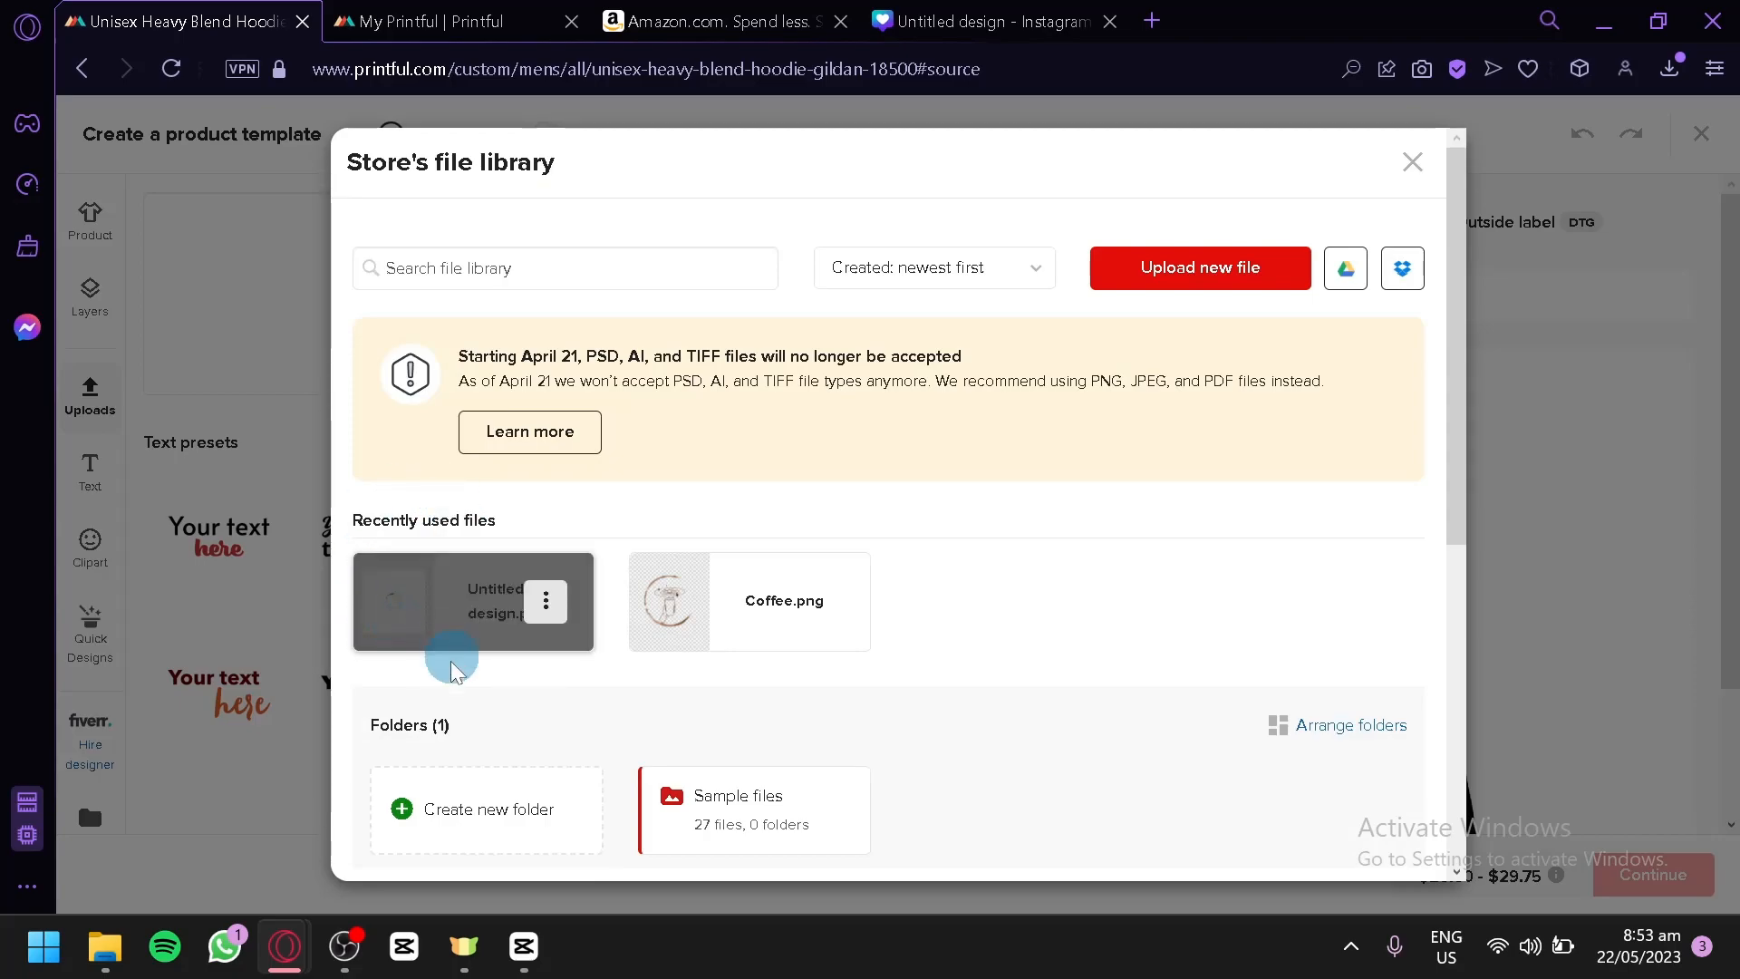
{"action": "scroll", "coordinate": [711, 813], "scroll_direction": "down", "scroll_amount": 2}
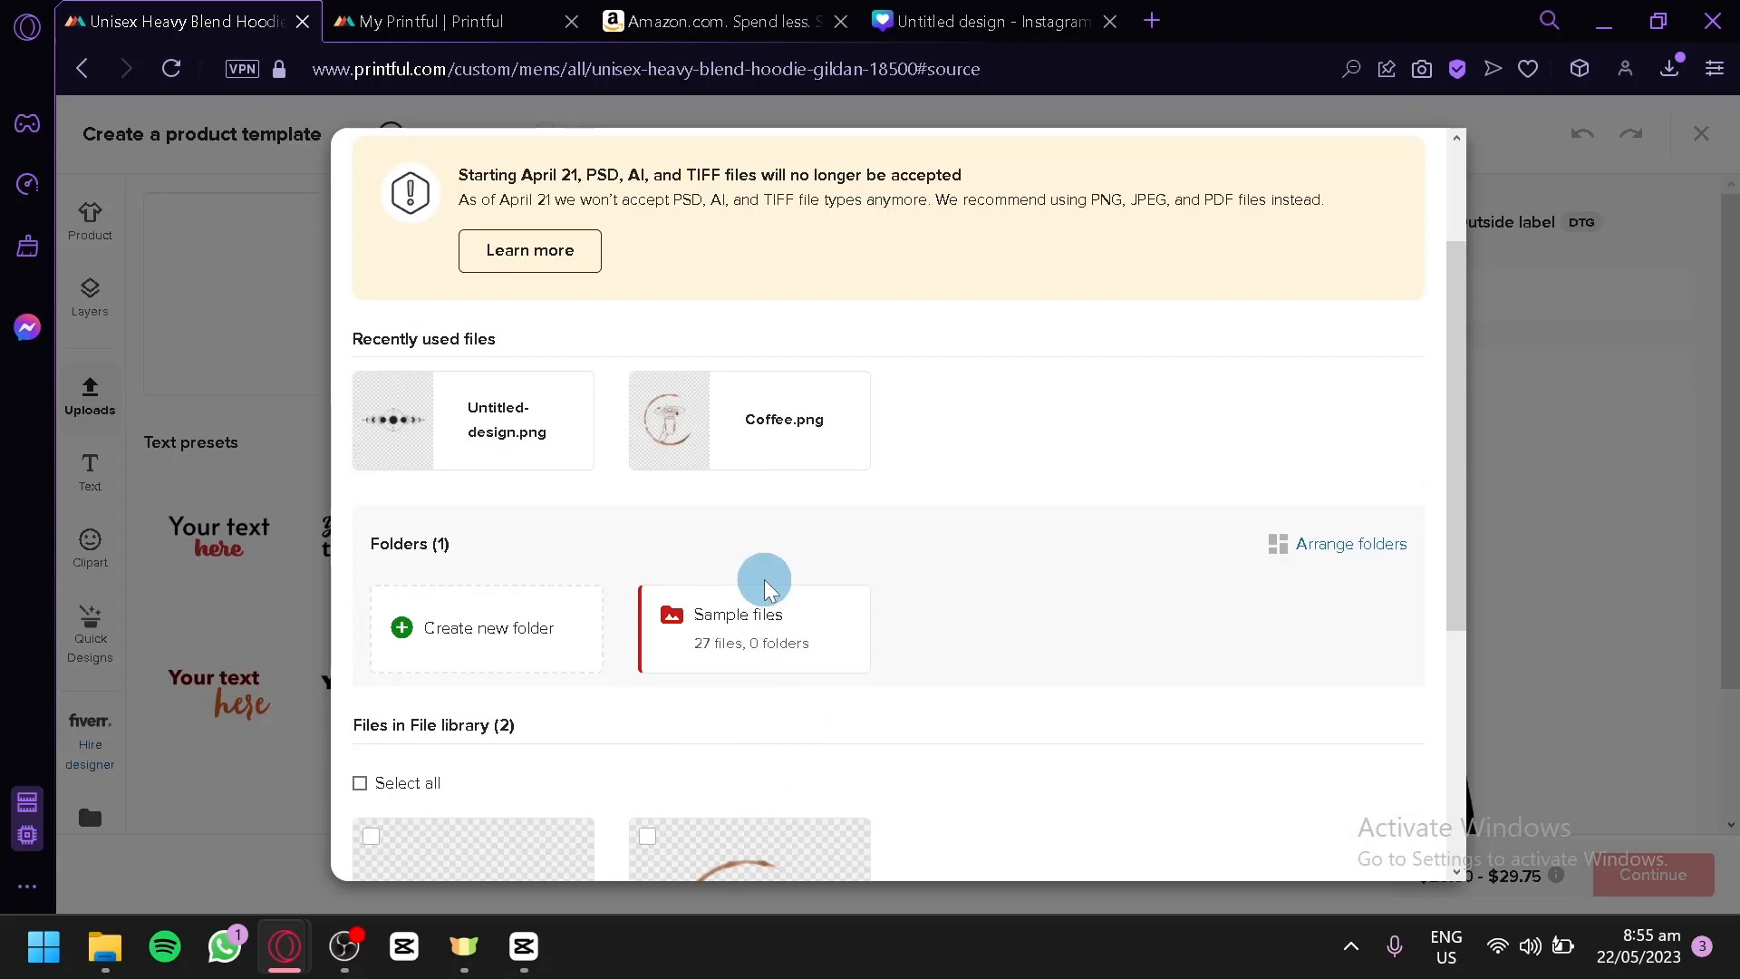
{"action": "left_click", "coordinate": [453, 417]}
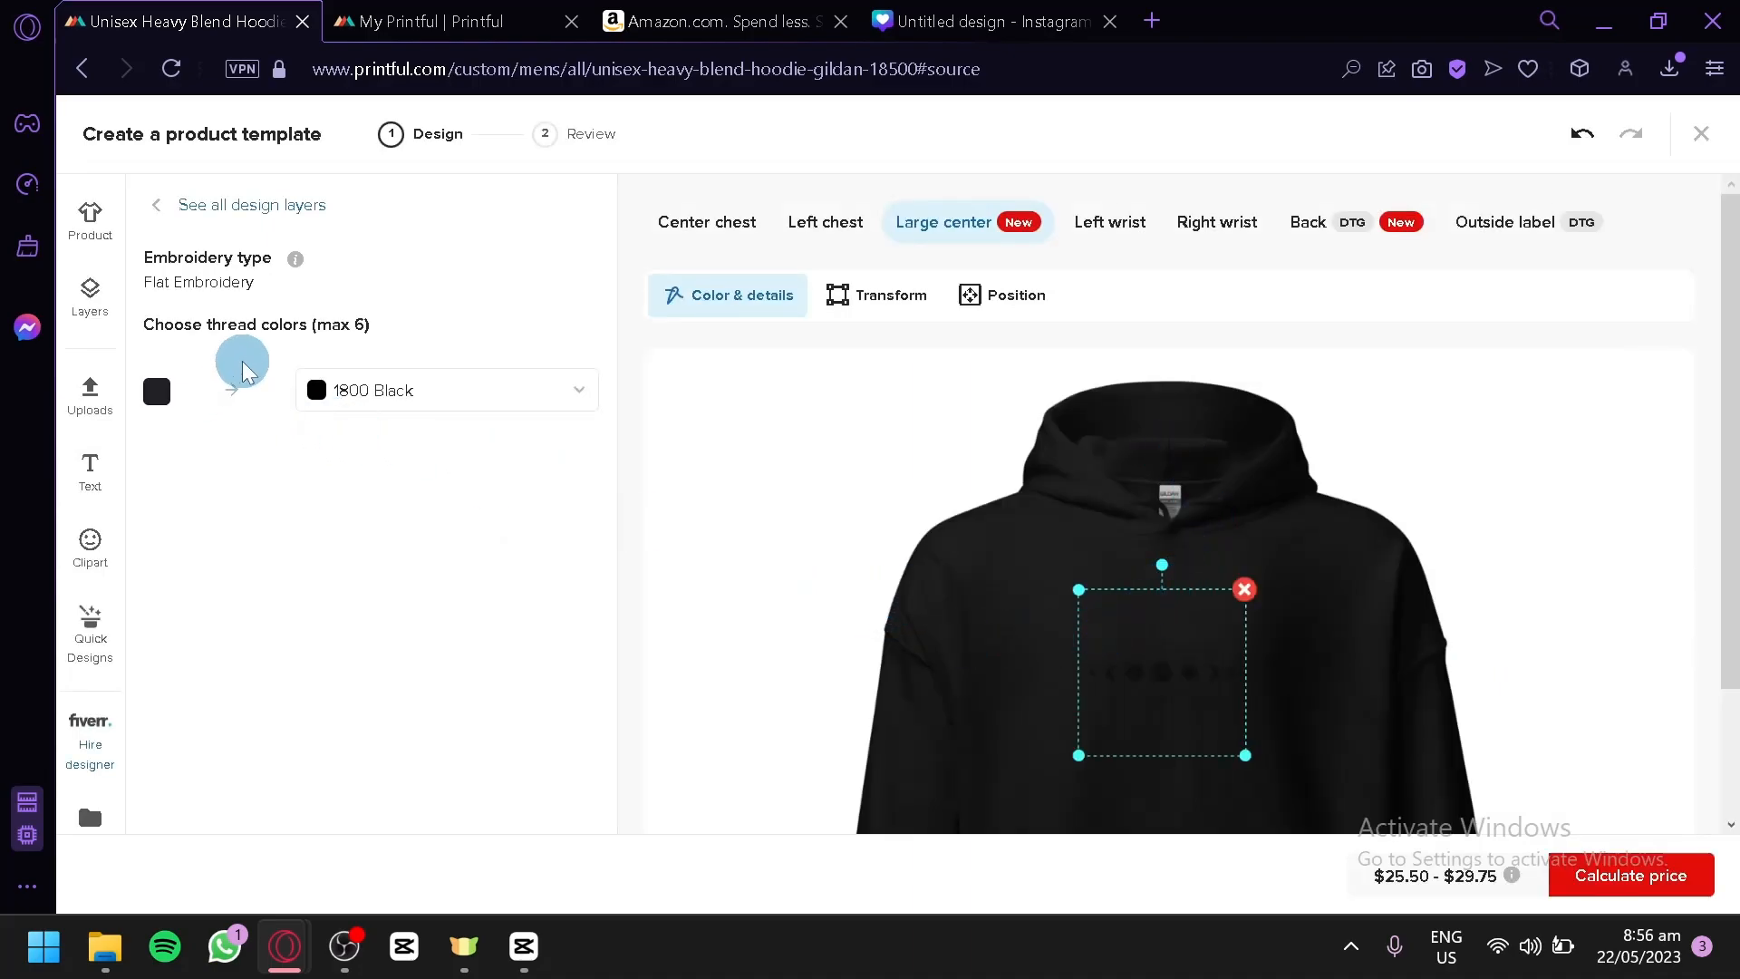
Add white to the hoodie's product colors and enlarge the moon-phase design across the chest
{"action": "left_click", "coordinate": [88, 220]}
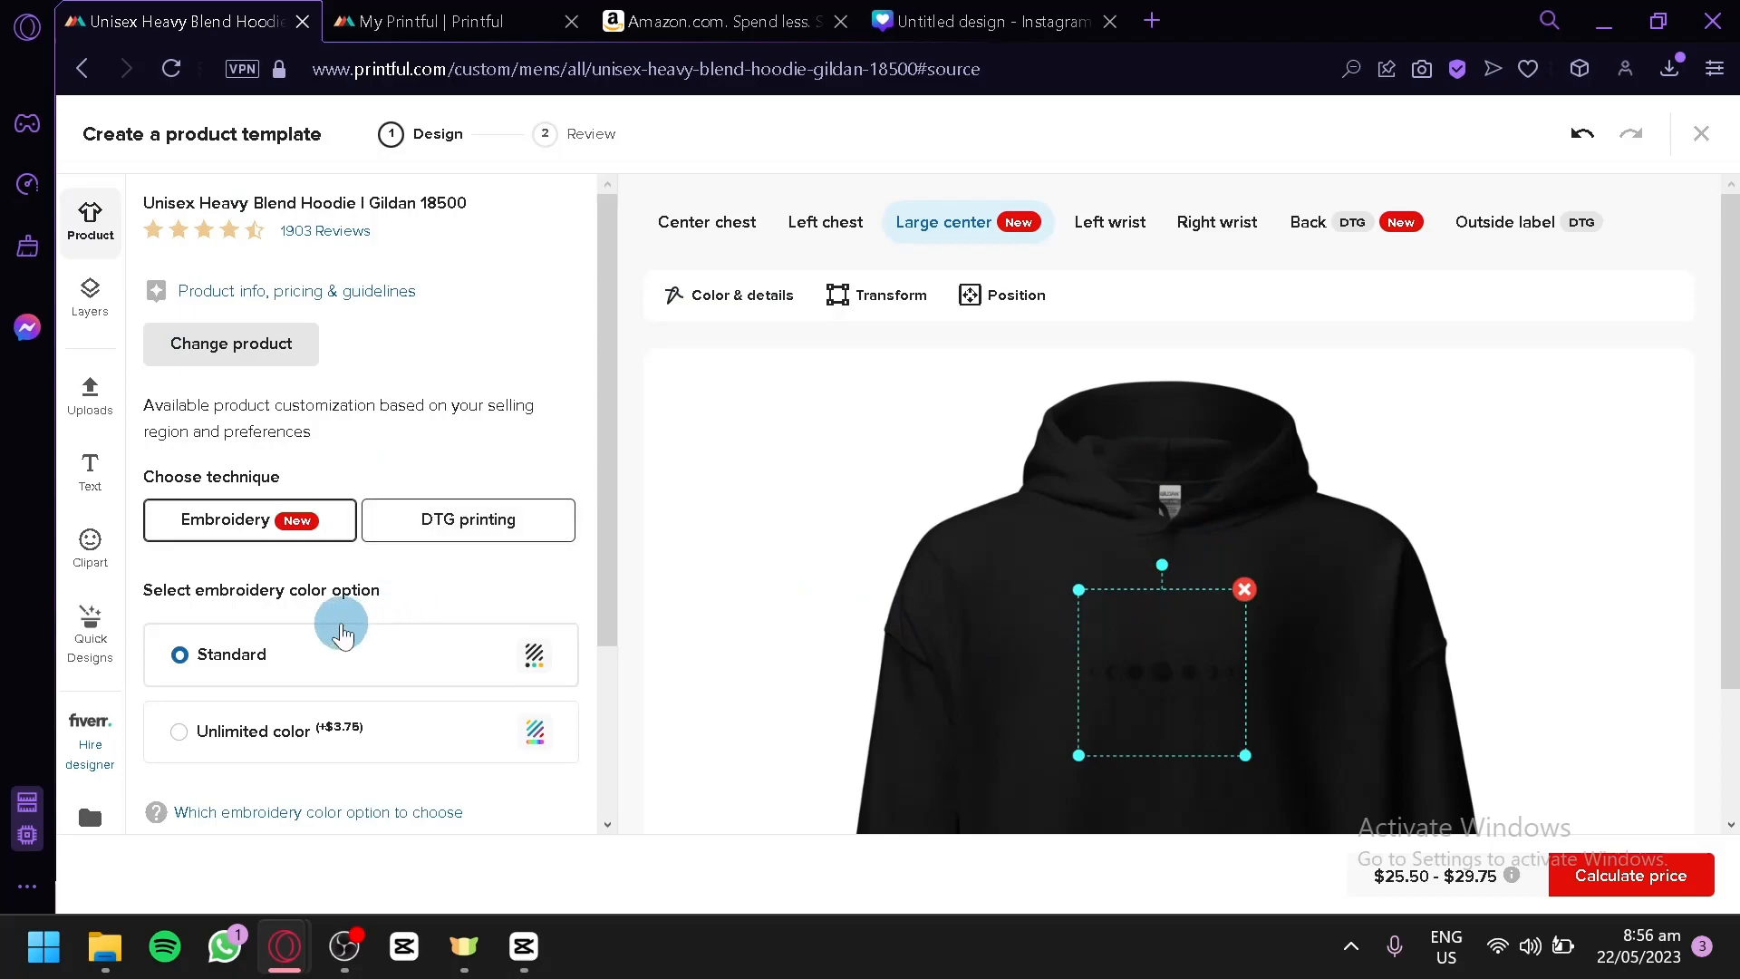
{"action": "scroll", "coordinate": [341, 632], "scroll_direction": "down", "scroll_amount": 2}
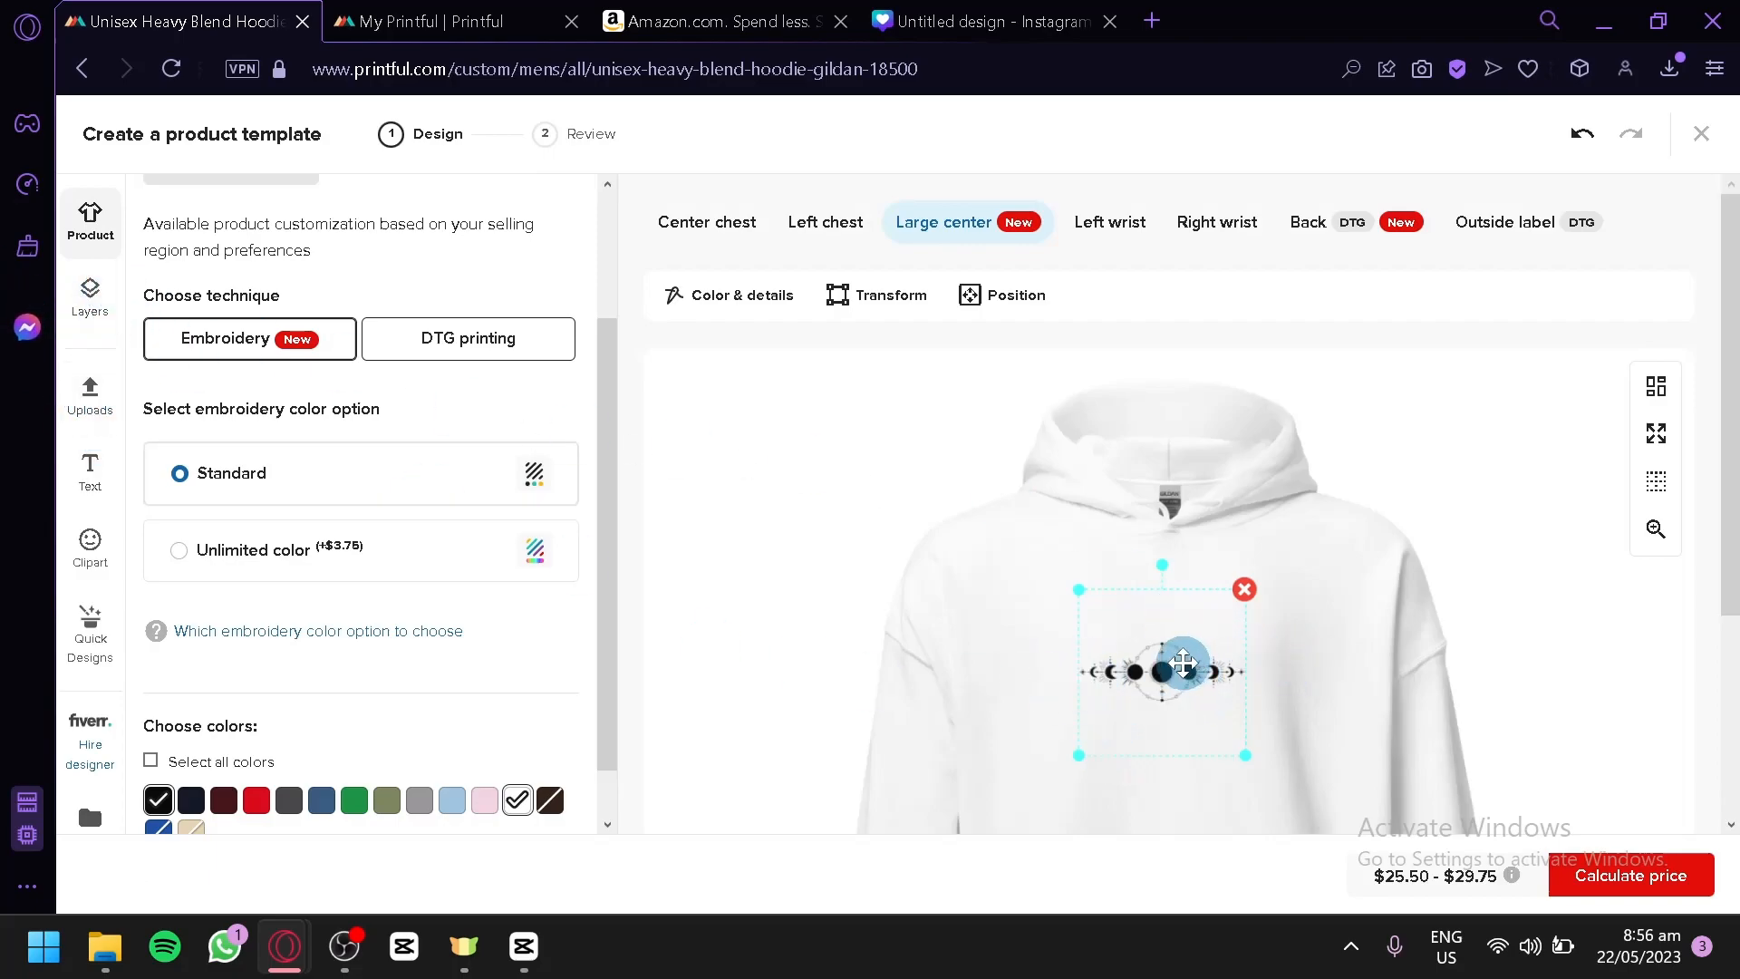
{"action": "left_click", "coordinate": [1183, 661]}
{"action": "left_click_drag", "start_coordinate": [1251, 754], "coordinate": [1314, 803]}
{"action": "scroll", "coordinate": [1305, 625], "scroll_direction": "down", "scroll_amount": 2}
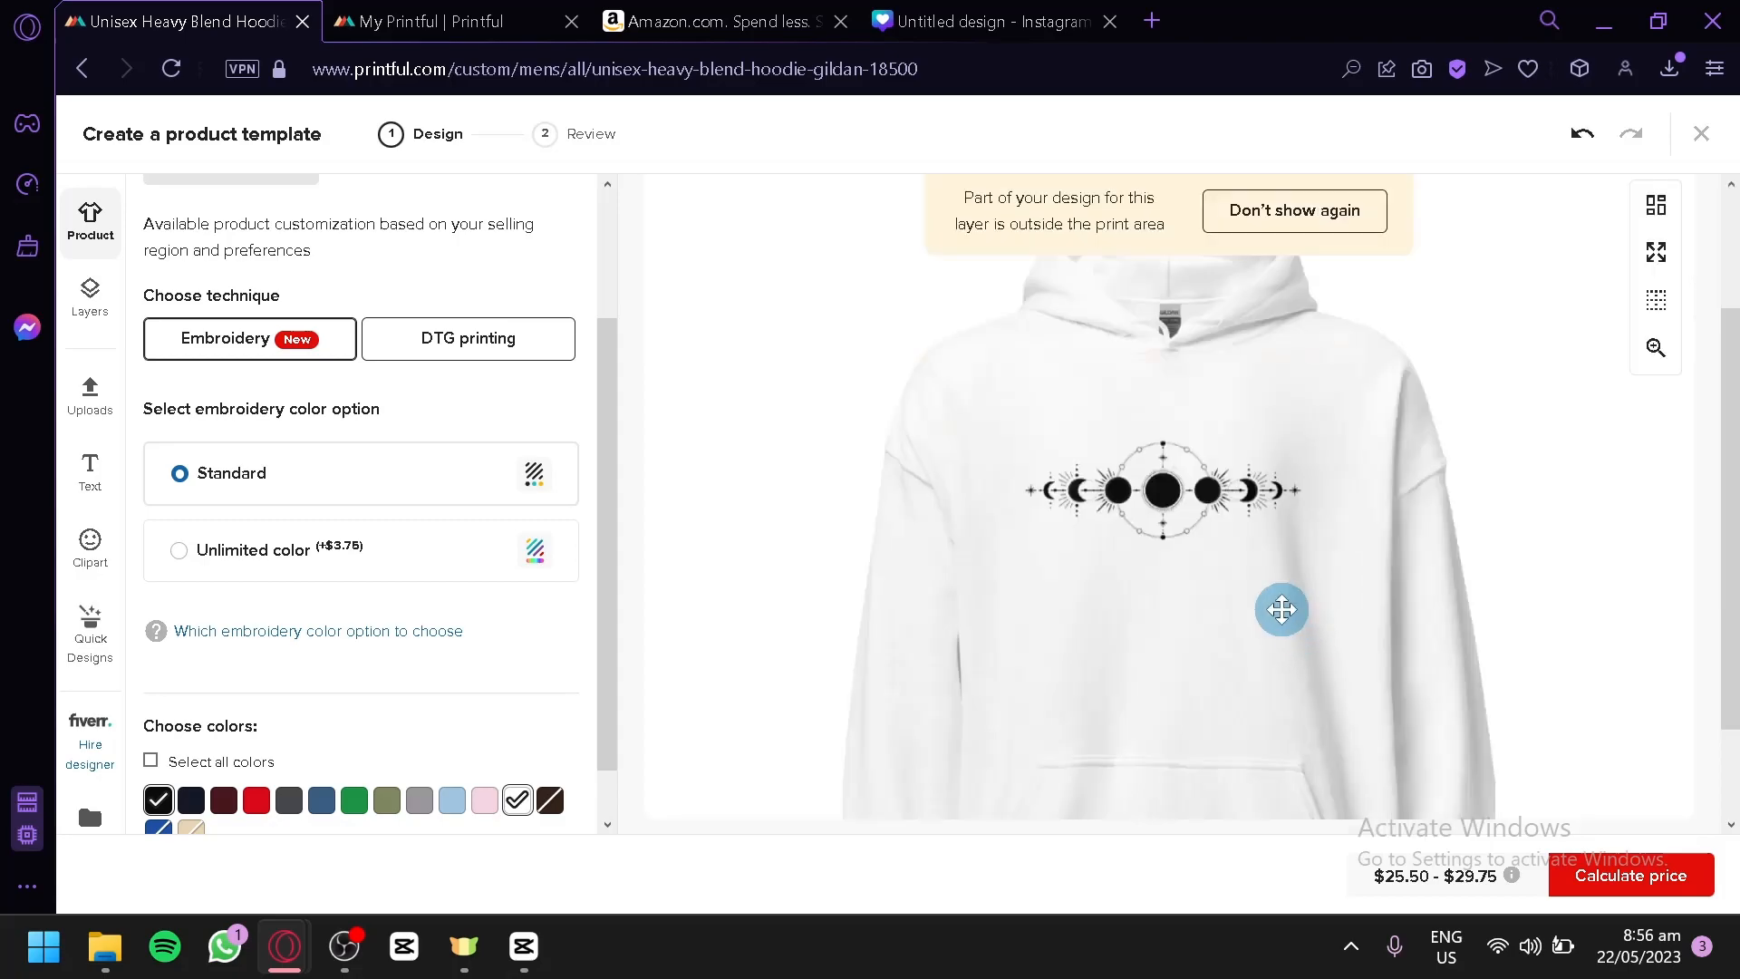
{"action": "scroll", "coordinate": [396, 481], "scroll_direction": "down", "scroll_amount": 1}
{"action": "scroll", "coordinate": [358, 450], "scroll_direction": "up", "scroll_amount": 2}
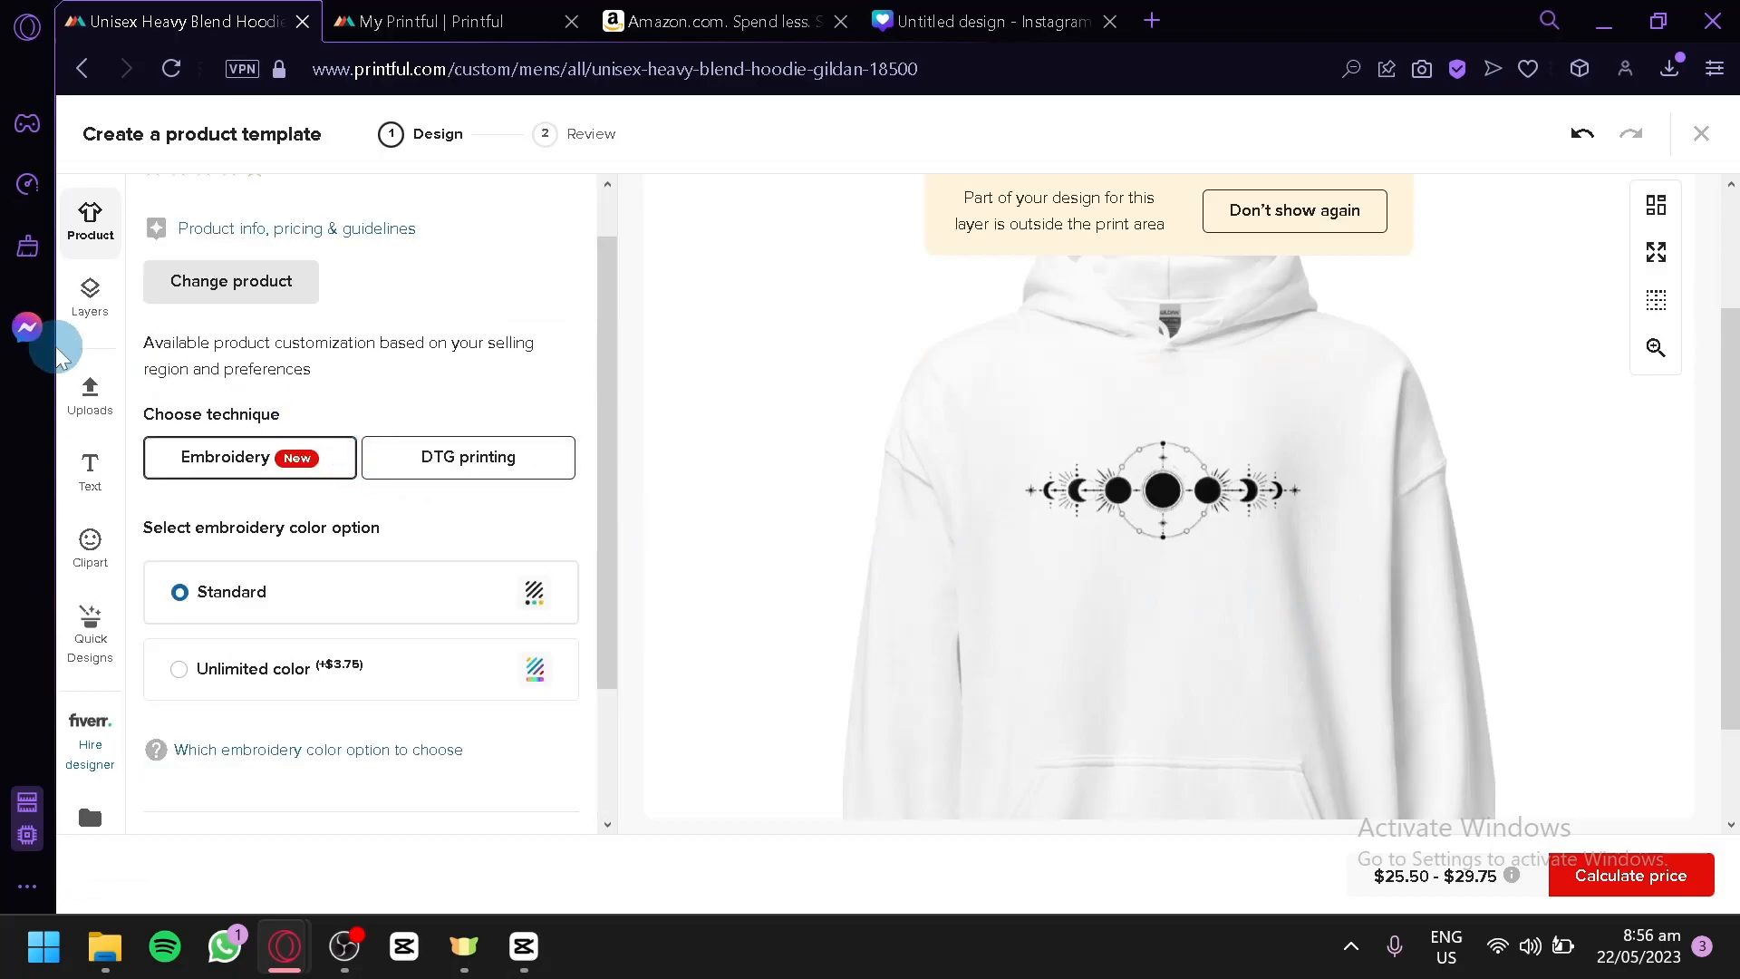
Add Coffee.png from the store's file library as a second graphic on the hoodie's chest
{"action": "left_click", "coordinate": [98, 408]}
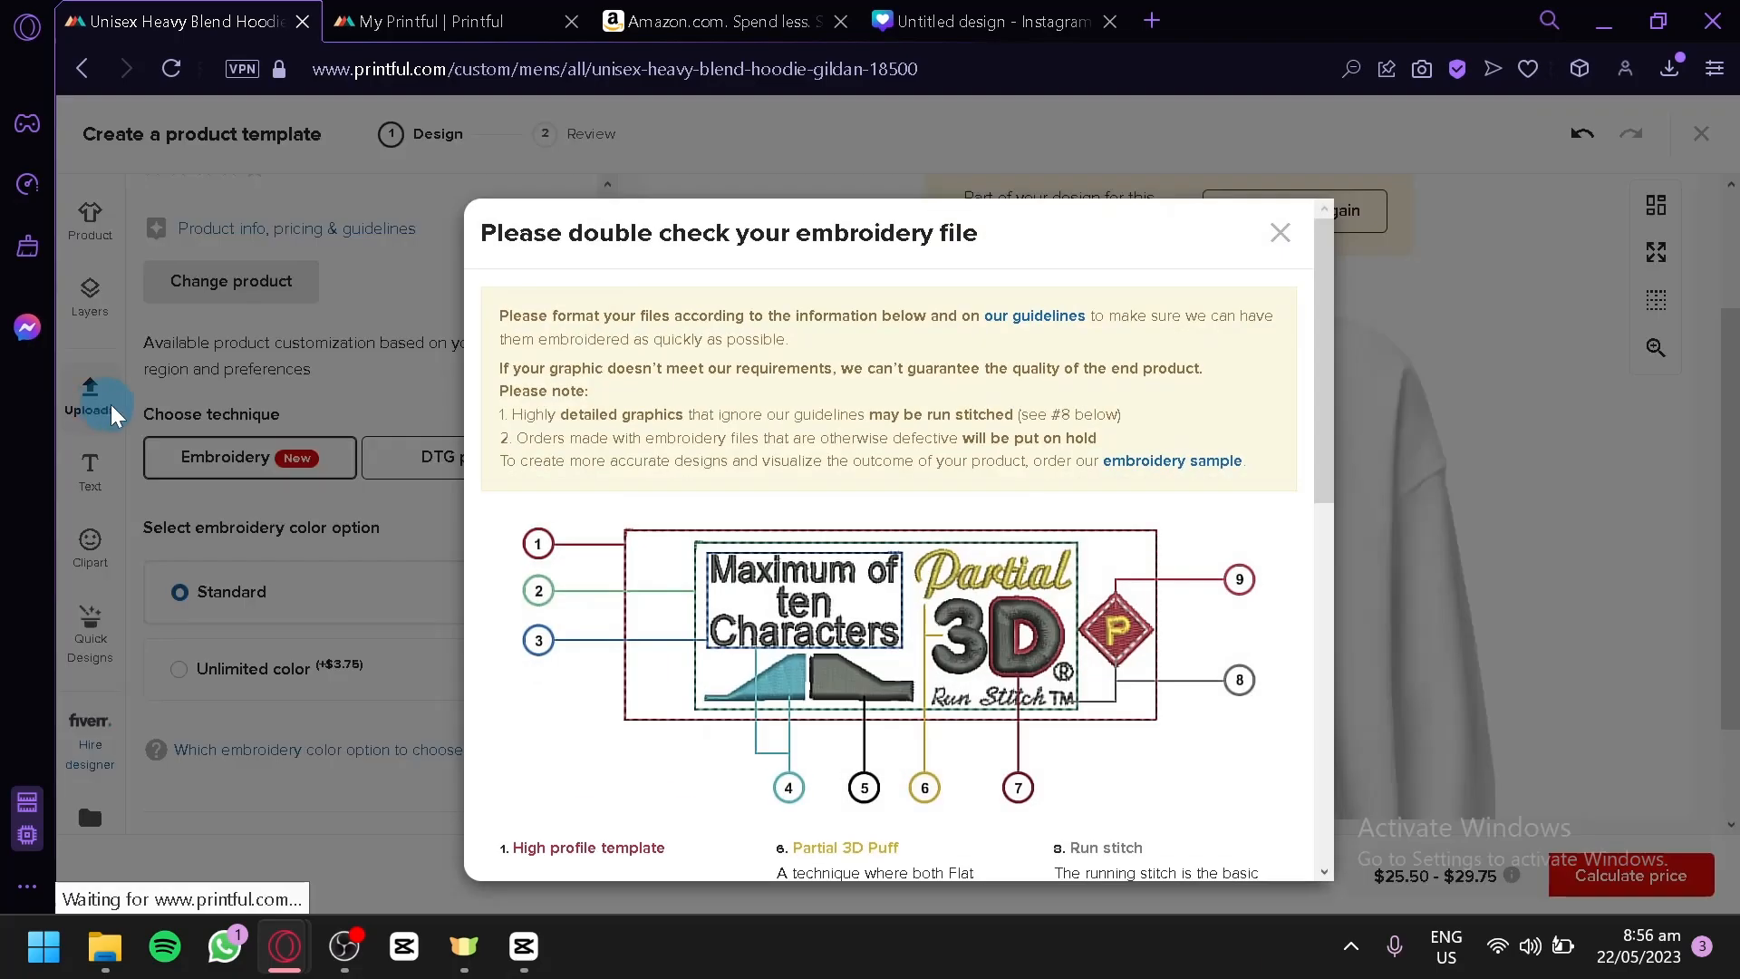
{"action": "left_click", "coordinate": [1280, 233]}
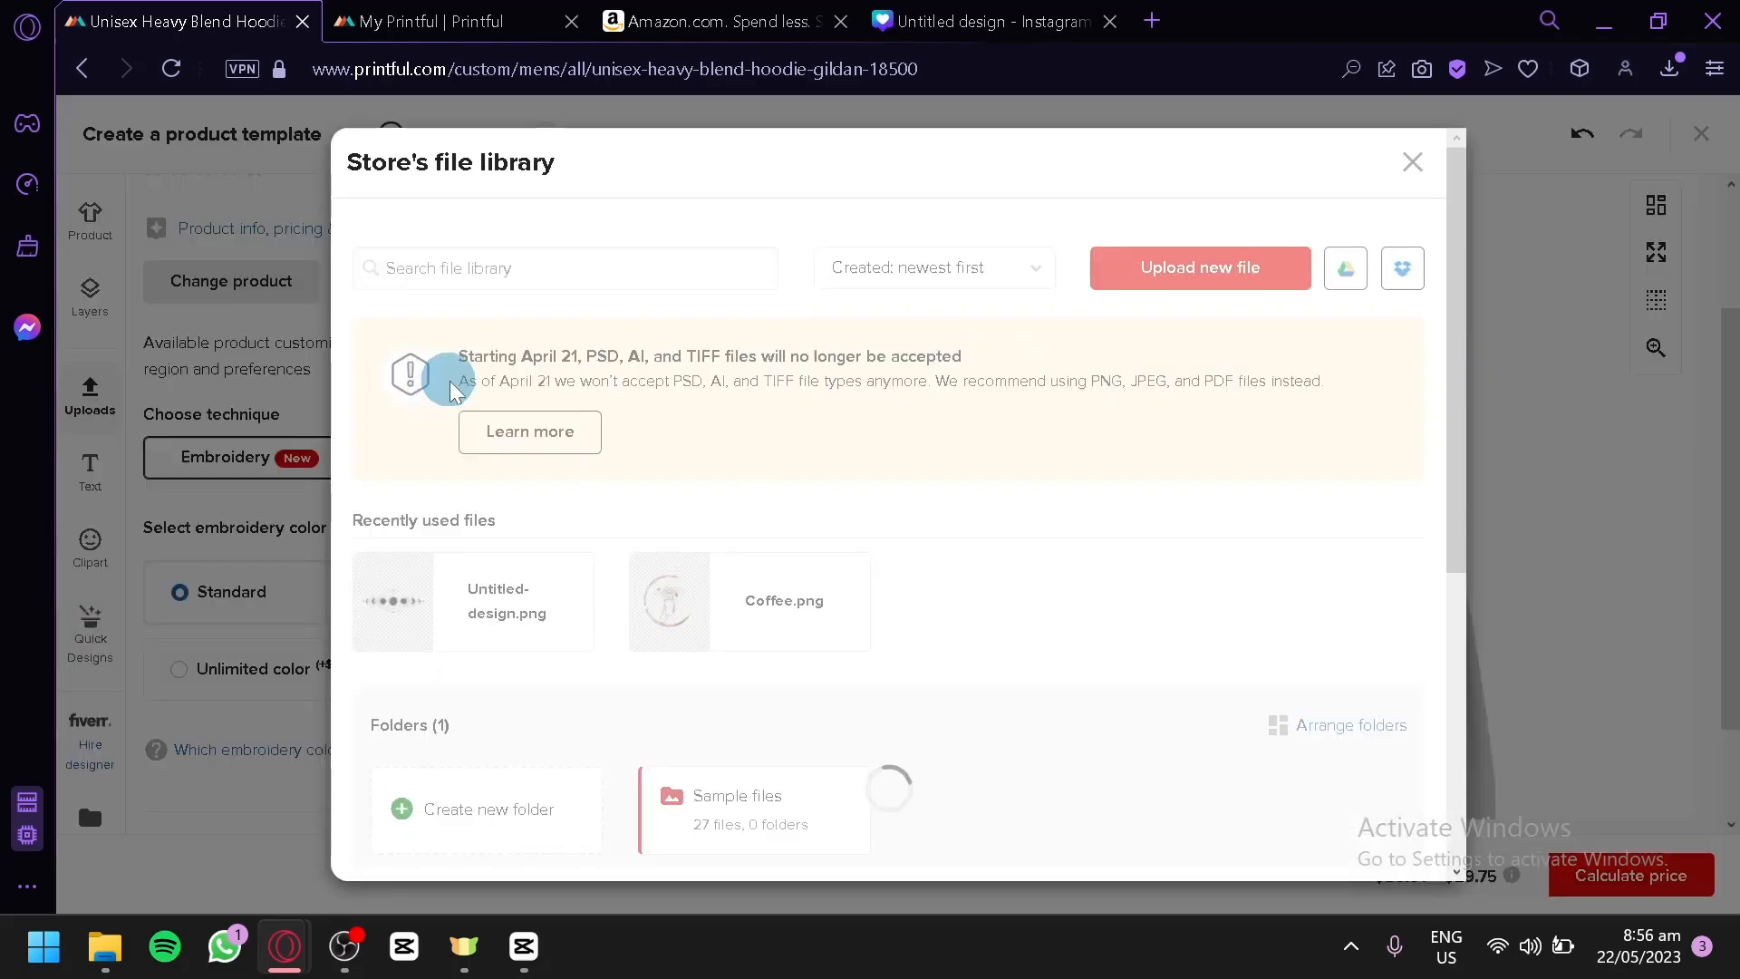
{"action": "left_click", "coordinate": [670, 606]}
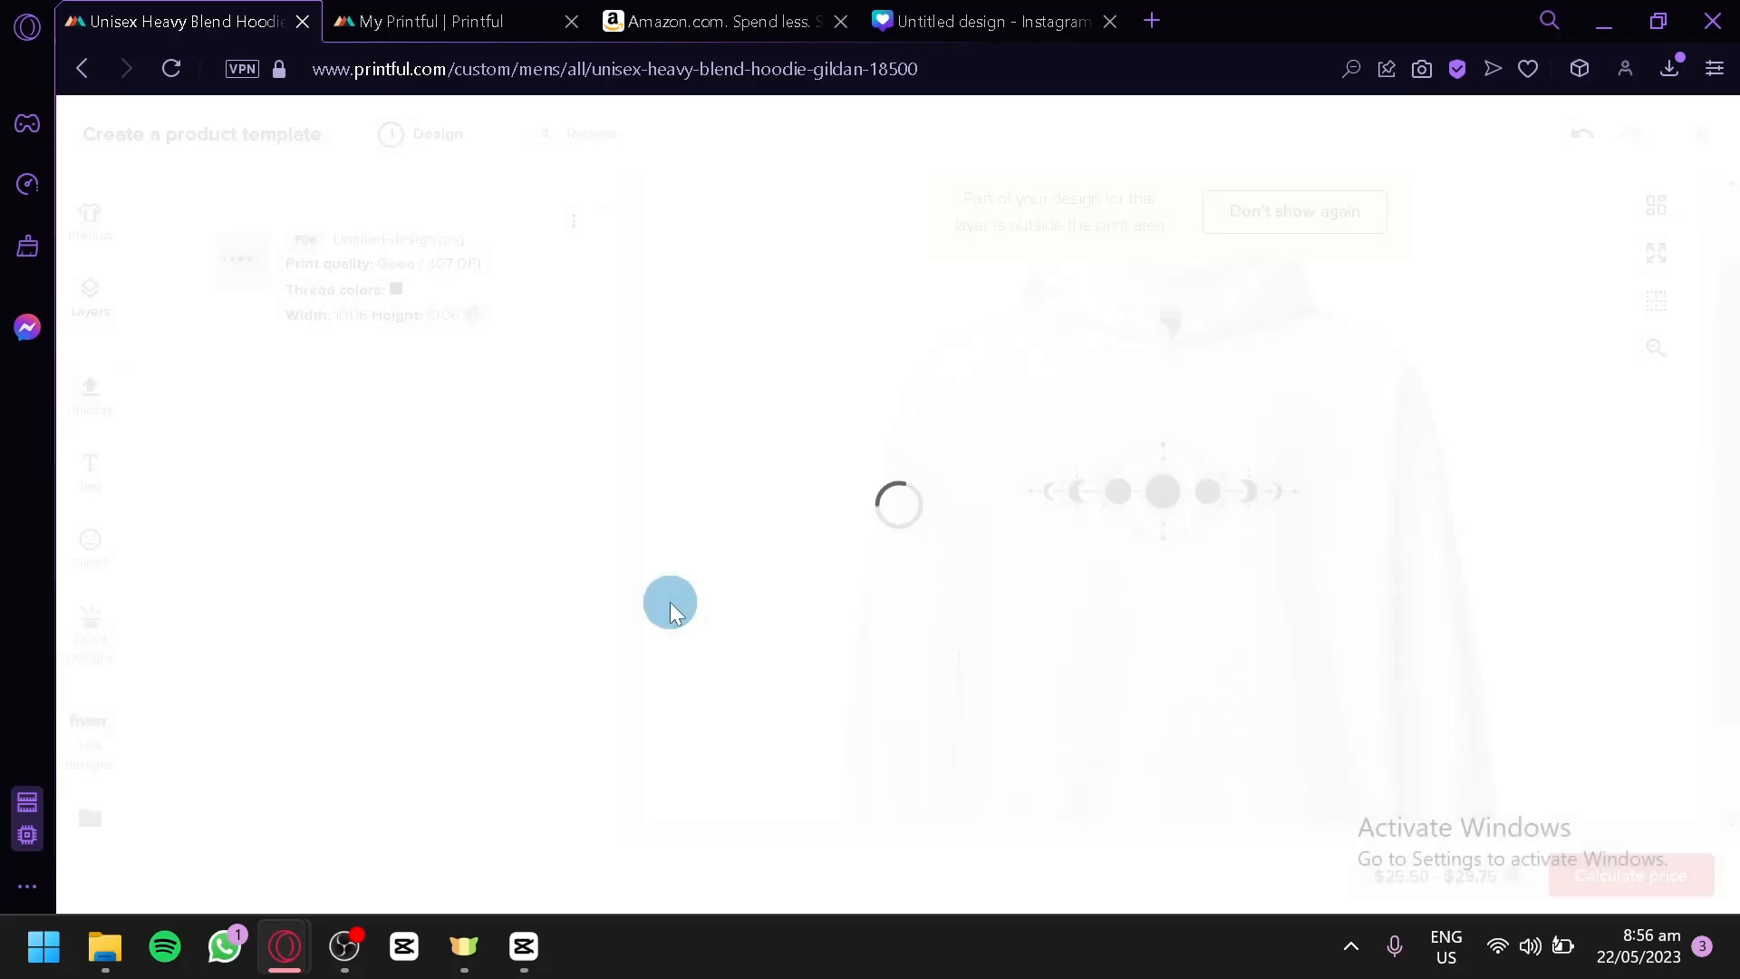
{"action": "left_click", "coordinate": [443, 377]}
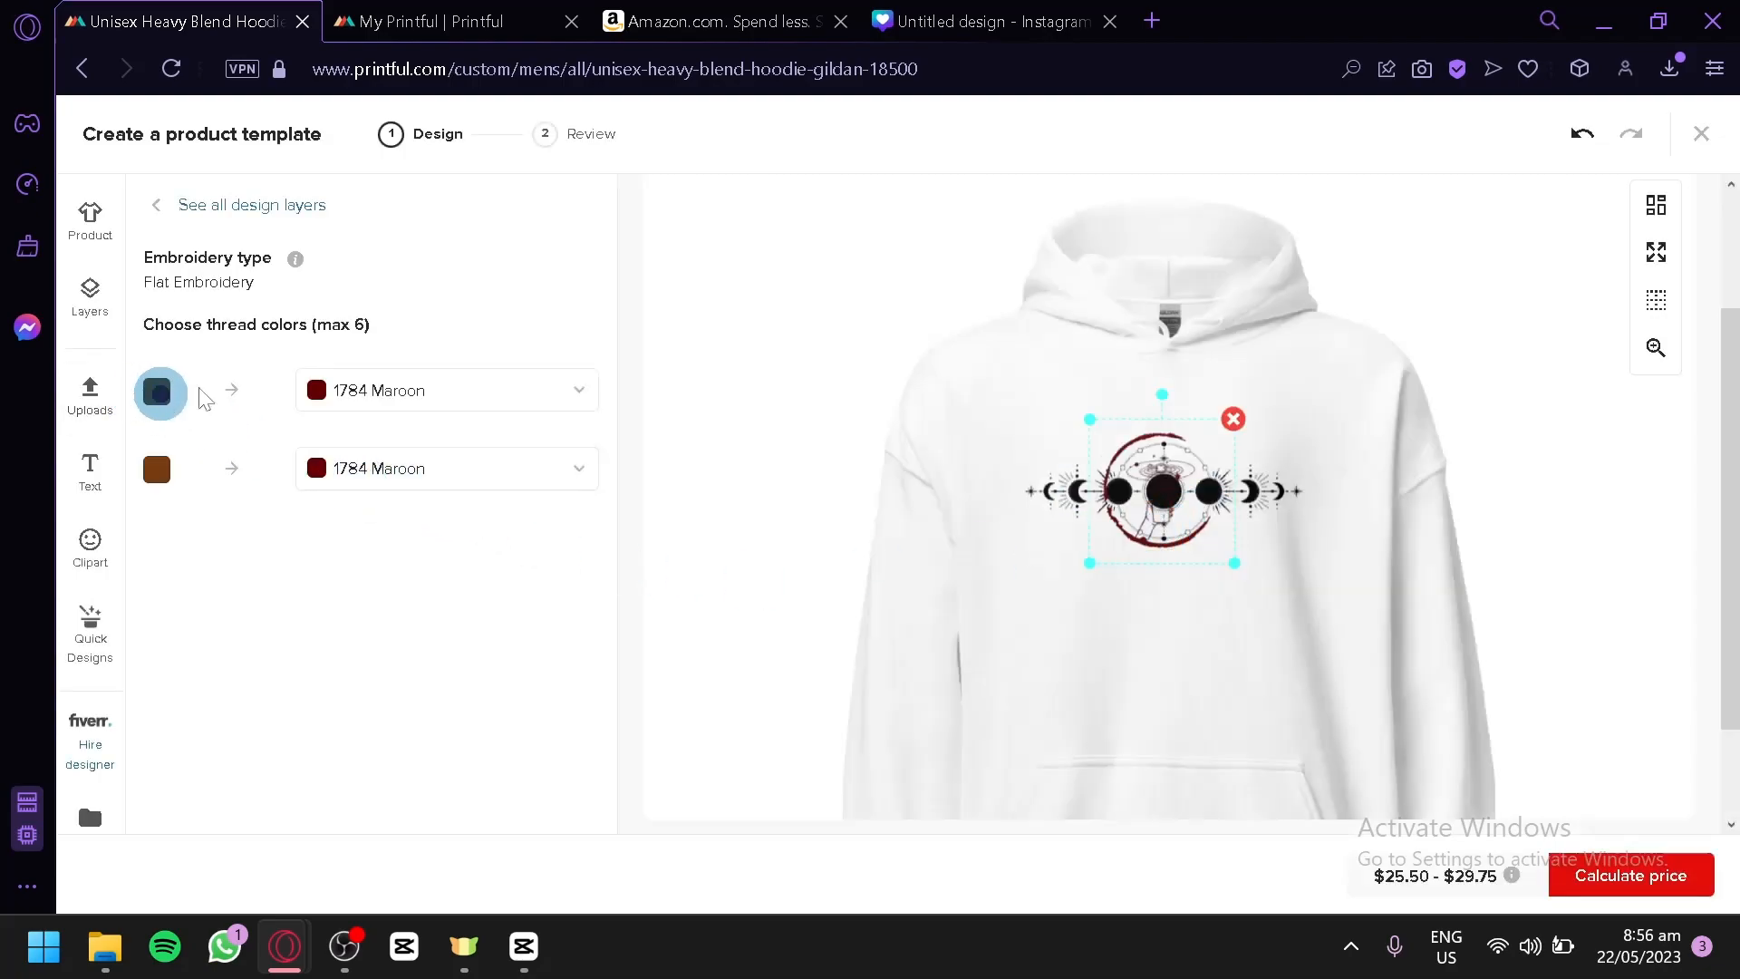
Set both thread colors of the coffee graphic to 1800 Black, and shrink and move it just below the moon-phase design
{"action": "left_click", "coordinate": [403, 388]}
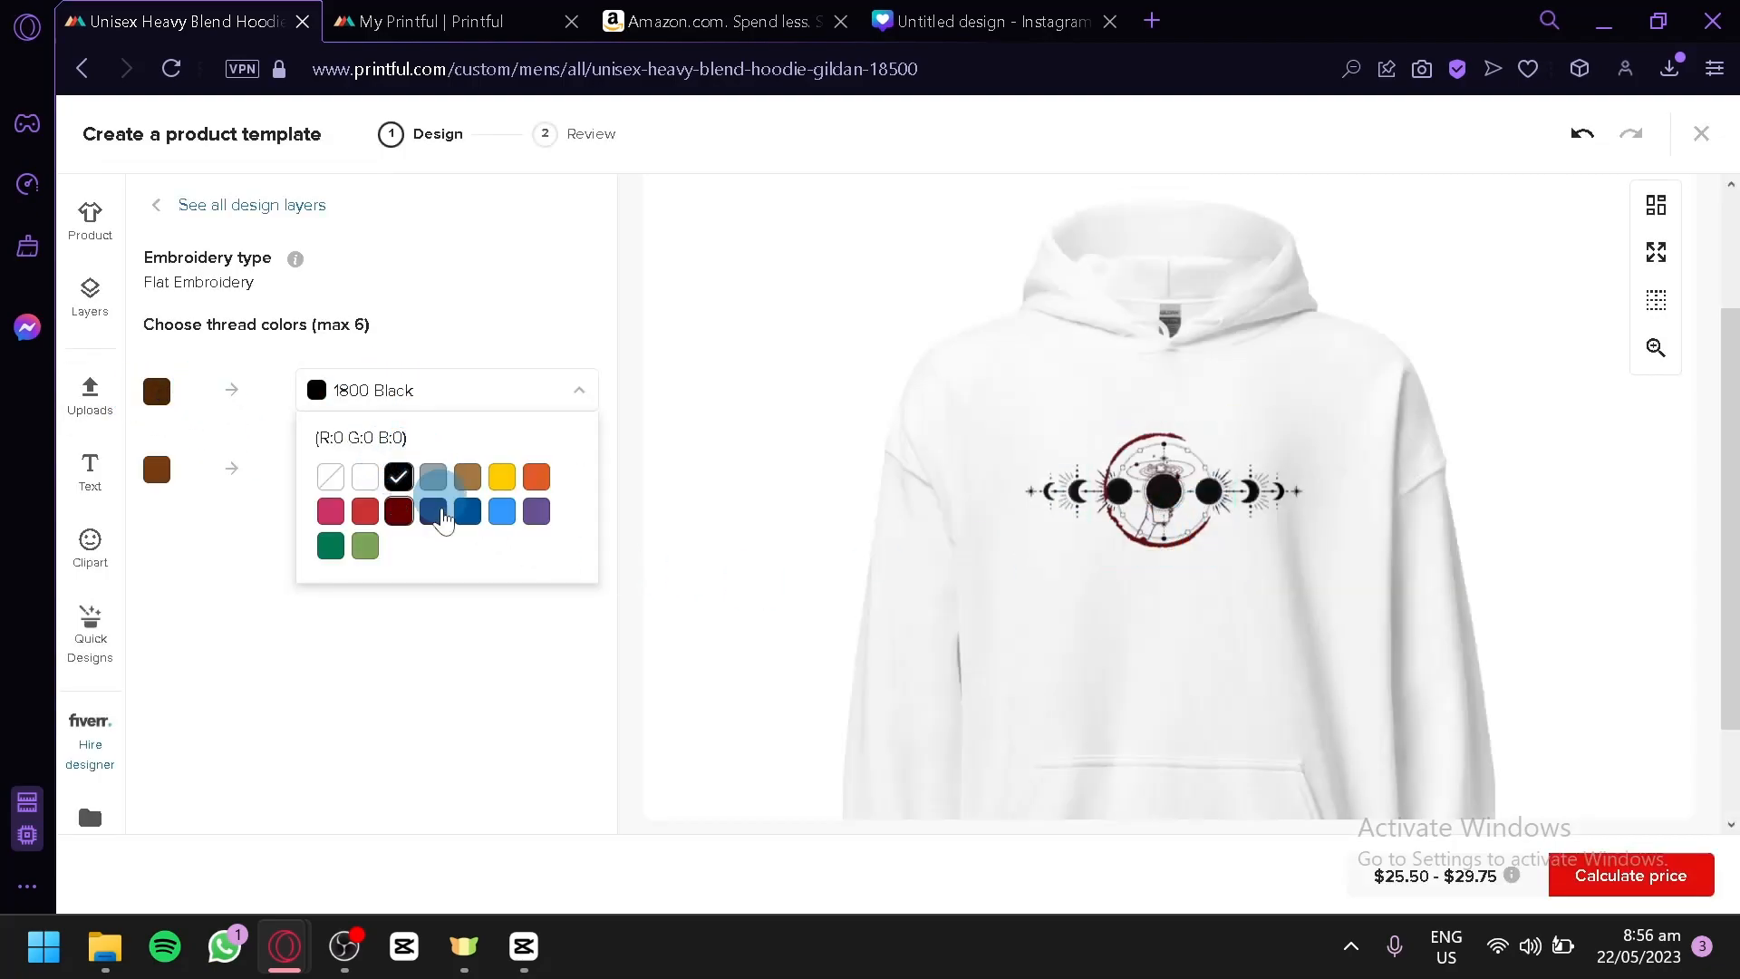
{"action": "left_click", "coordinate": [433, 675]}
{"action": "left_click", "coordinate": [467, 468]}
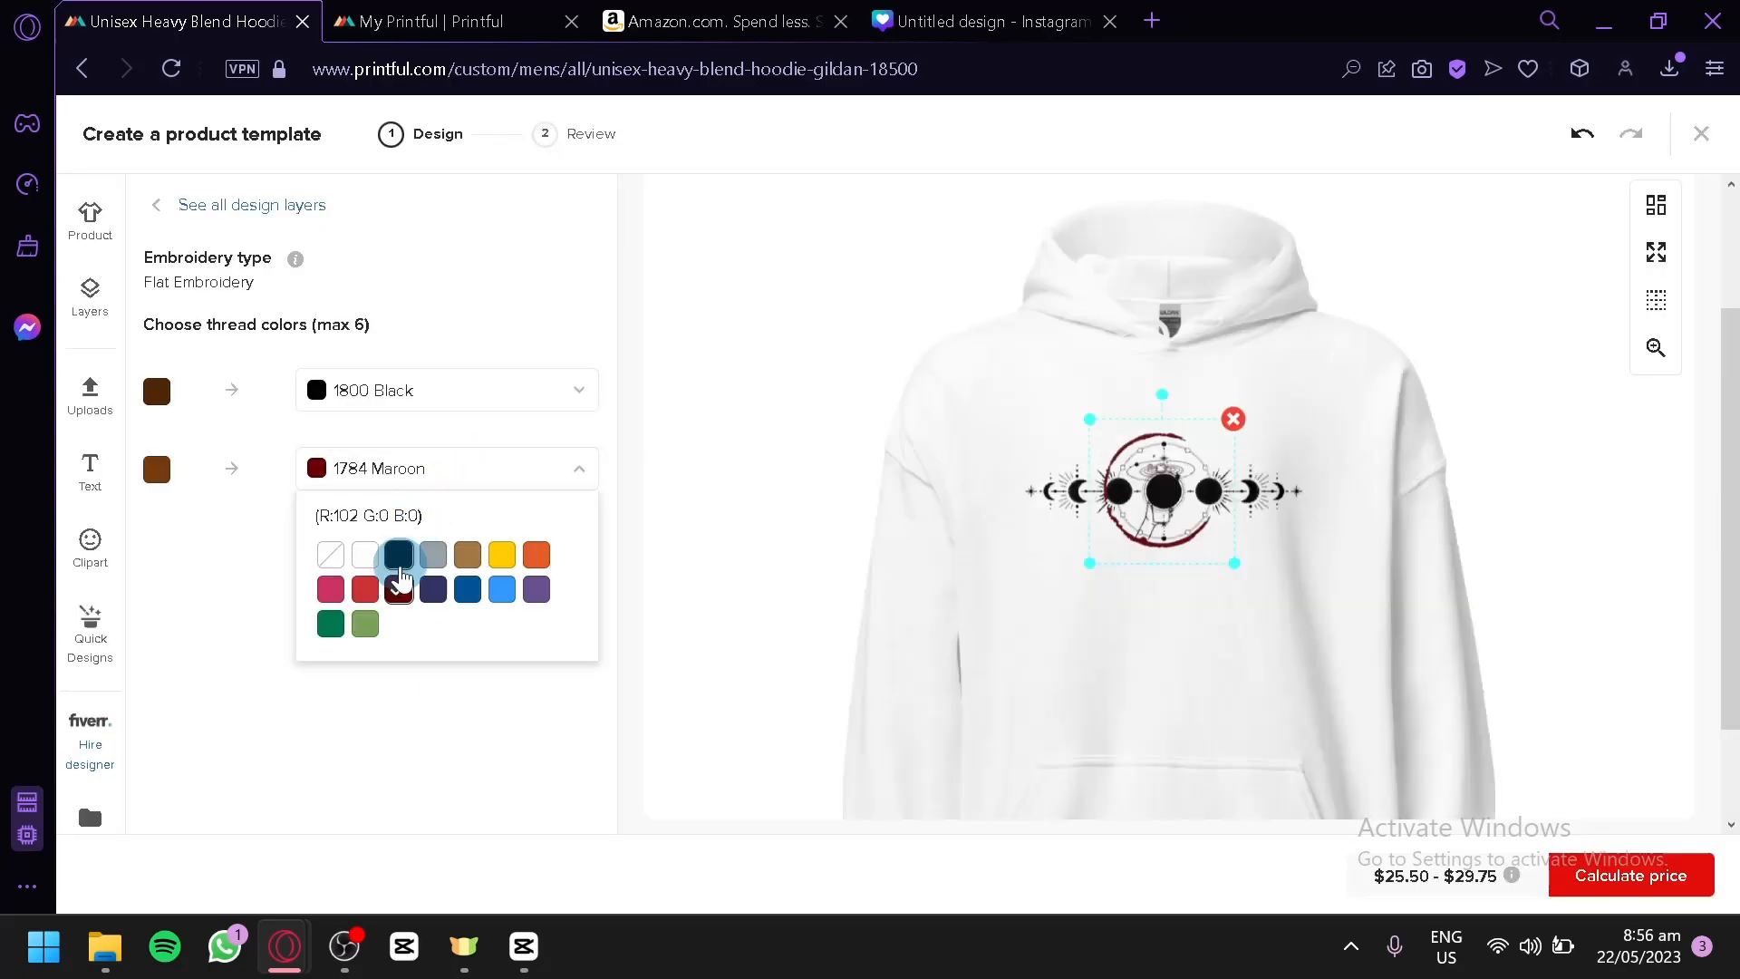
{"action": "left_click", "coordinate": [399, 557]}
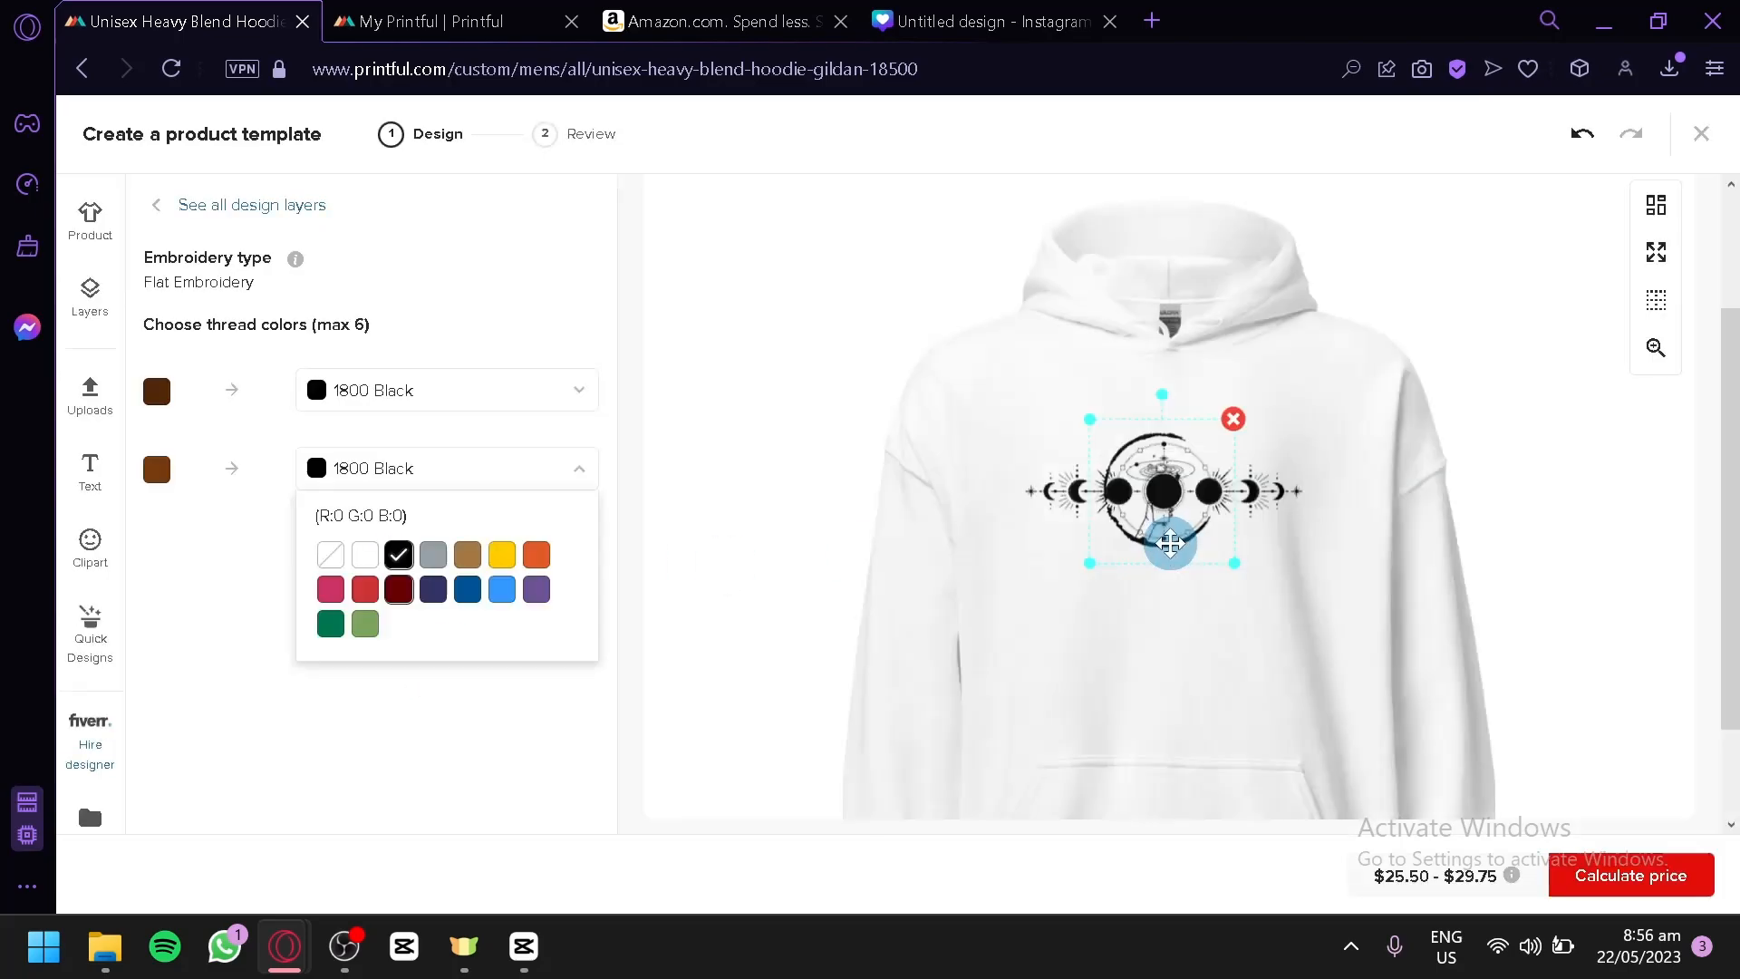
{"action": "mouse_move", "coordinate": [1163, 532]}
{"action": "left_mouse_down"}
{"action": "mouse_move", "coordinate": [1169, 594]}
{"action": "mouse_move", "coordinate": [1212, 601]}
{"action": "mouse_move", "coordinate": [1159, 549]}
{"action": "mouse_move", "coordinate": [1190, 567]}
{"action": "mouse_move", "coordinate": [1185, 549]}
{"action": "mouse_move", "coordinate": [1166, 556]}
{"action": "mouse_move", "coordinate": [1191, 589]}
{"action": "mouse_move", "coordinate": [1163, 558]}
{"action": "left_mouse_up"}
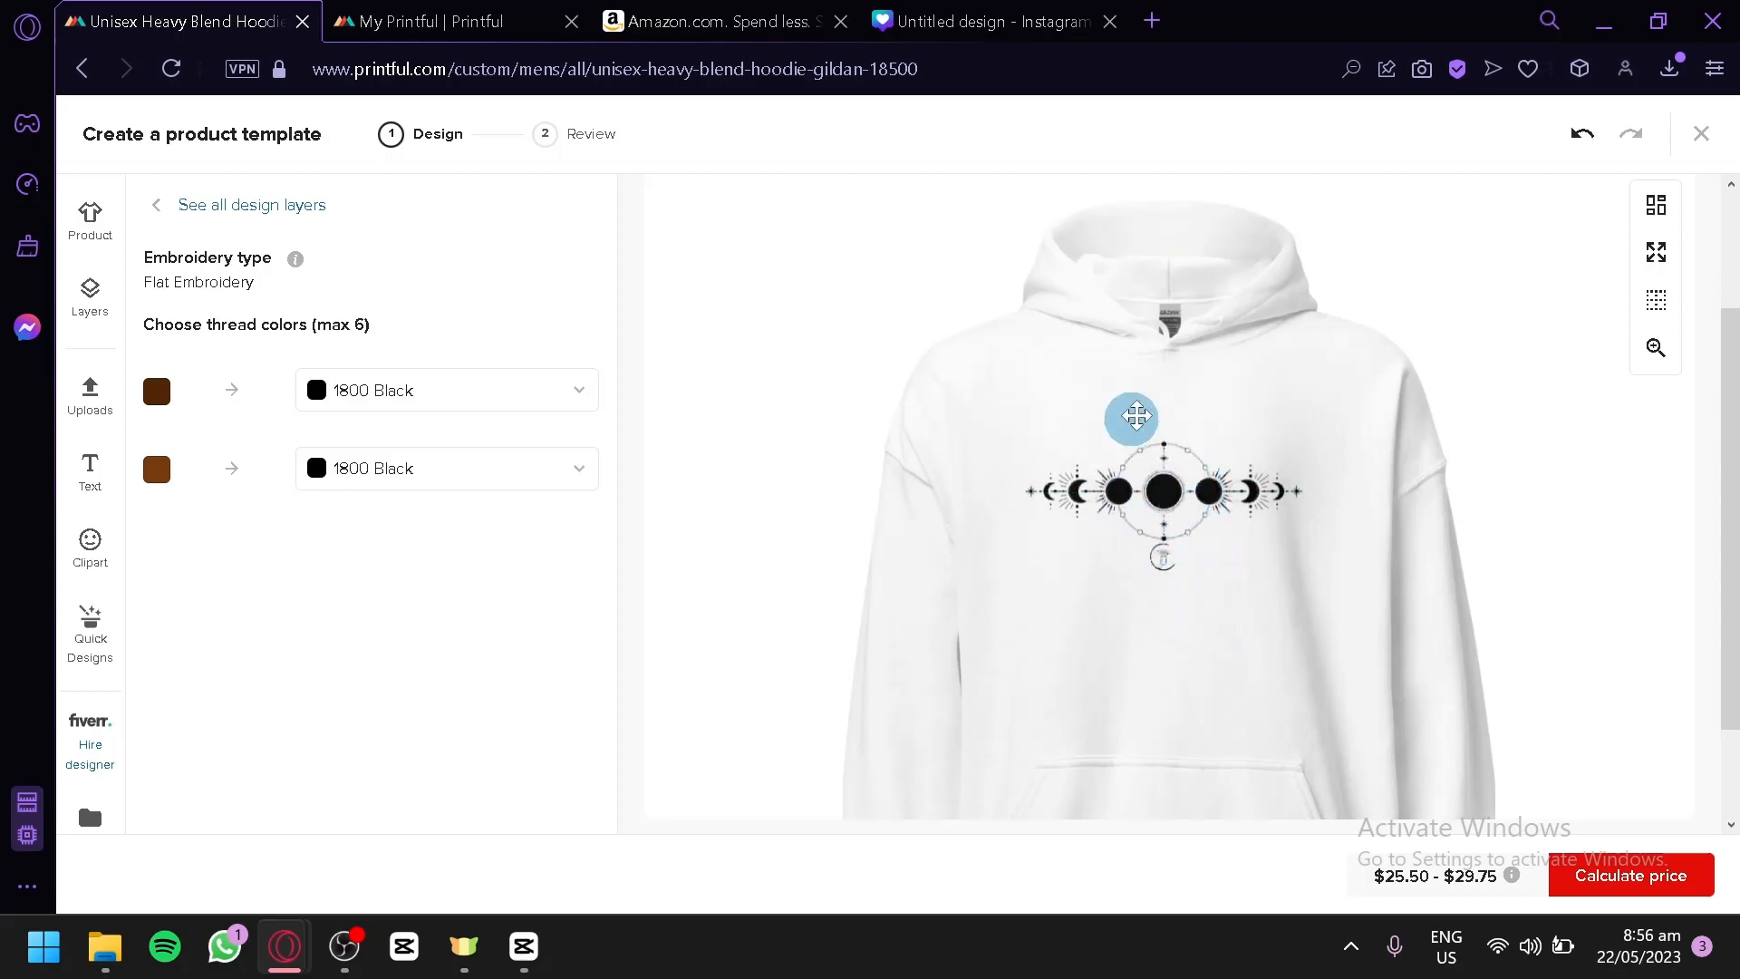
Calculate the embroidery price for the hoodie design and close the pricing overview
{"action": "scroll", "coordinate": [1364, 558], "scroll_direction": "up", "scroll_amount": 2}
{"action": "scroll", "coordinate": [1363, 557], "scroll_direction": "down", "scroll_amount": 3}
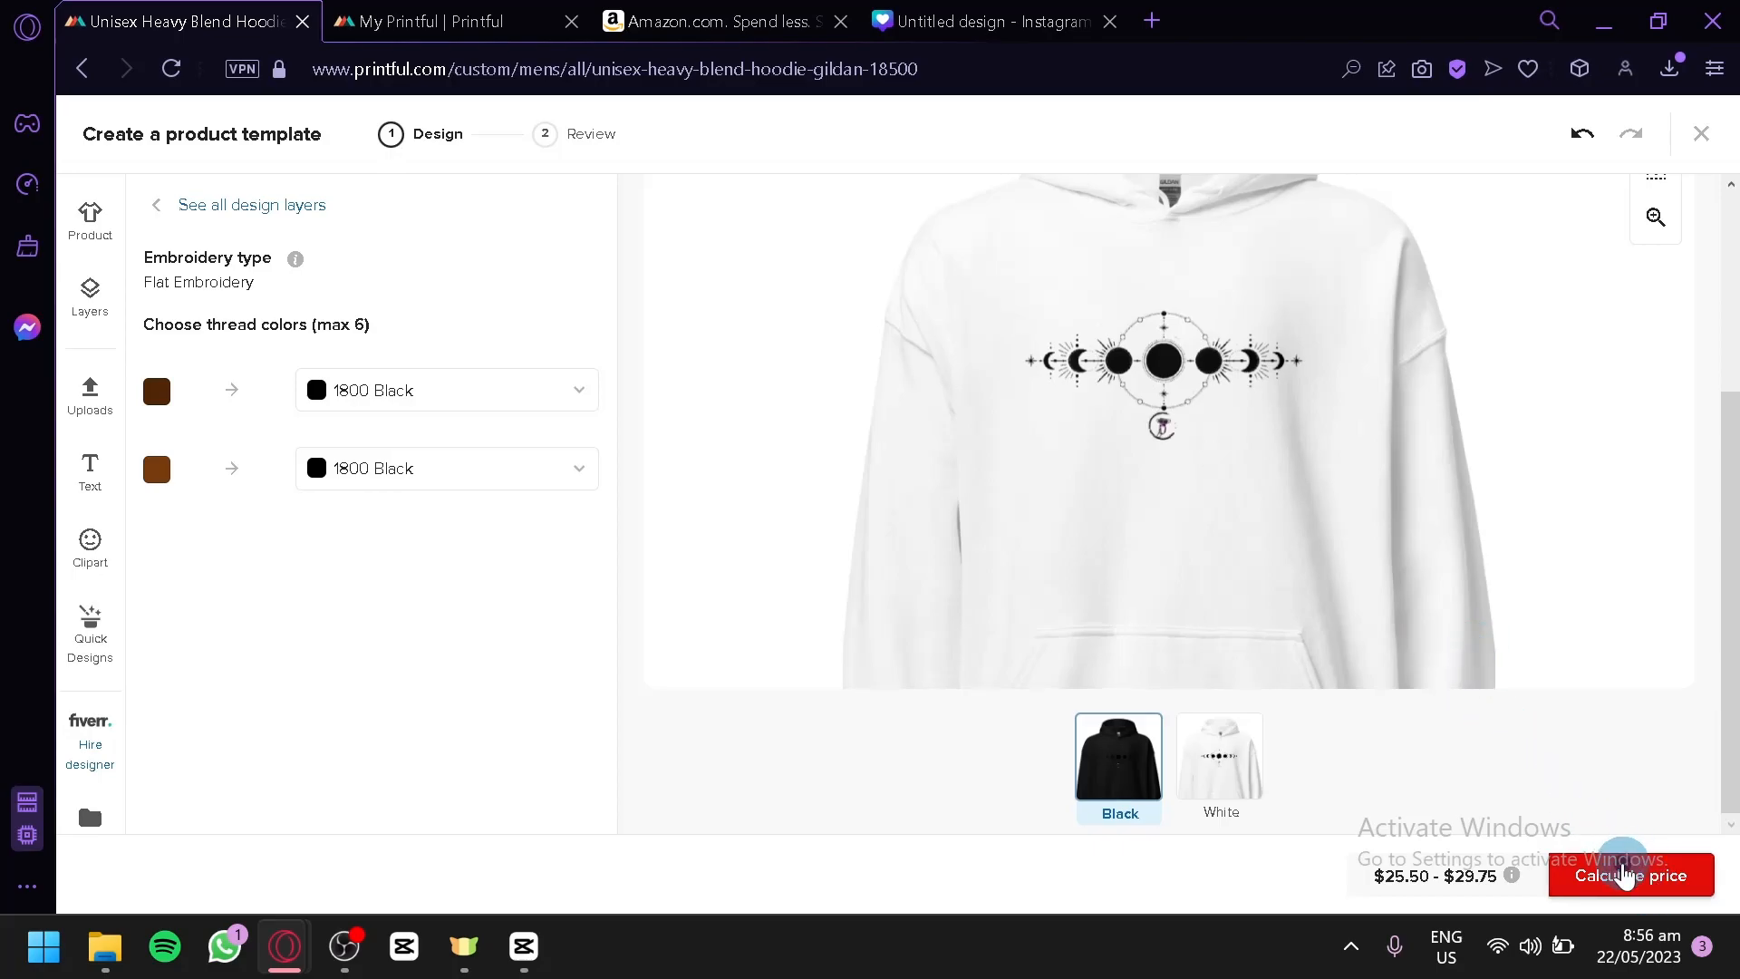
{"action": "left_click", "coordinate": [1622, 871]}
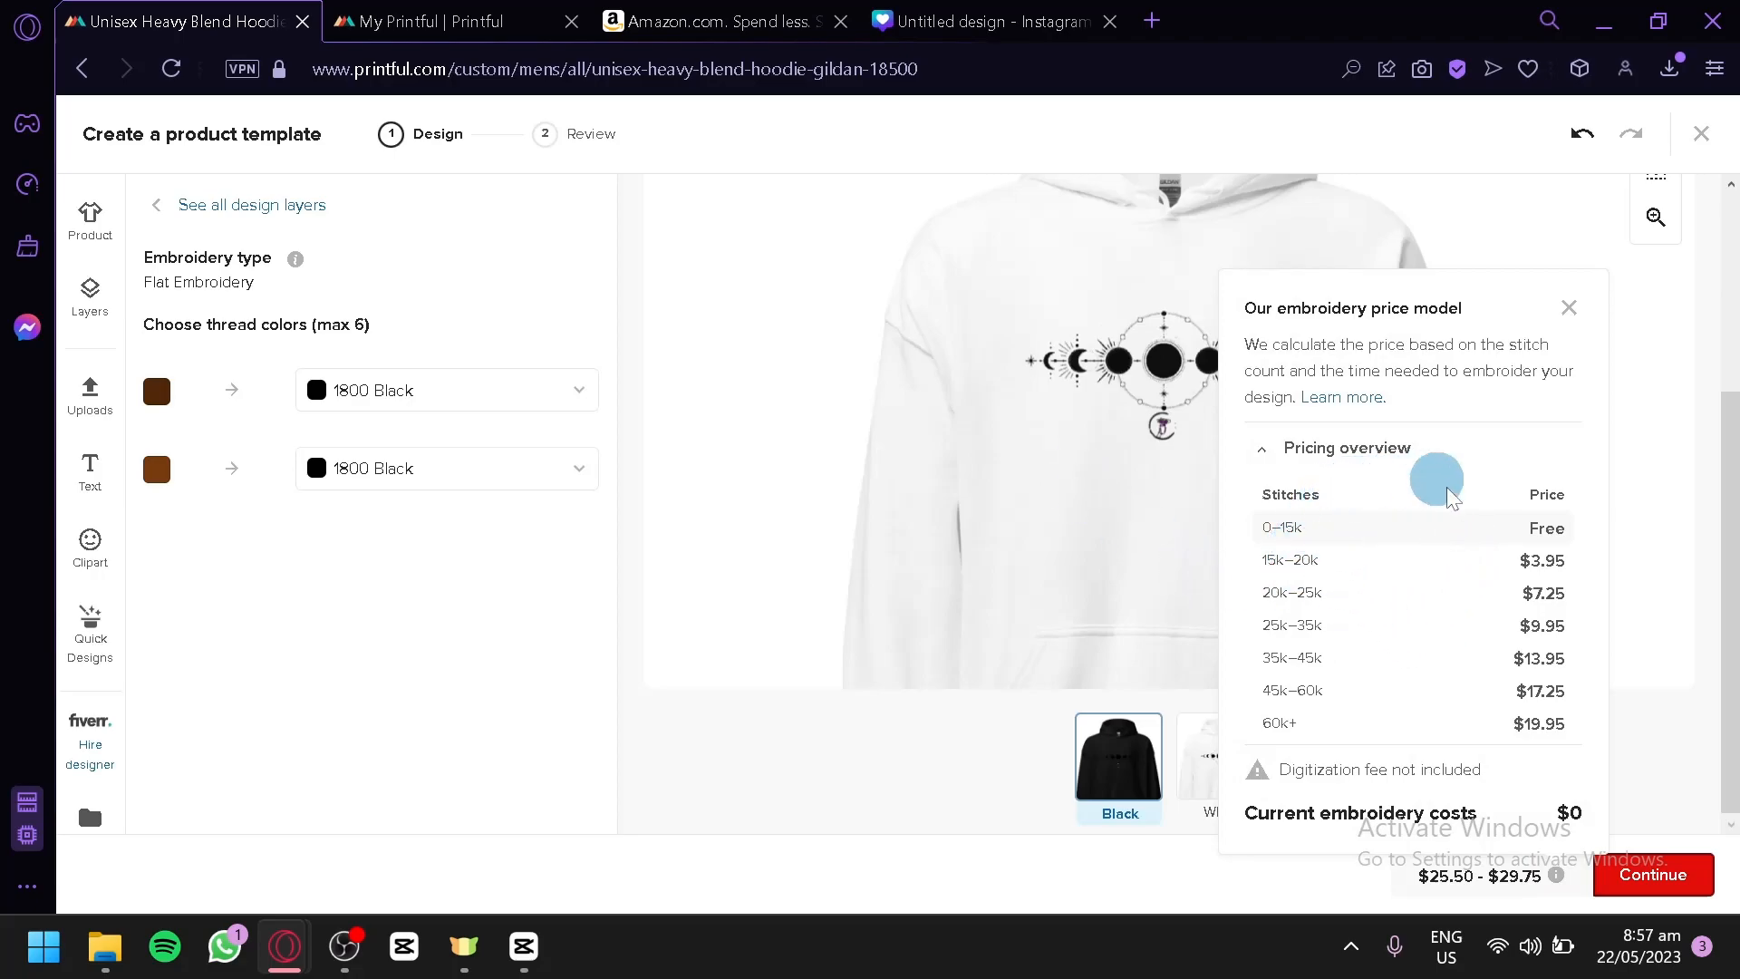
{"action": "left_click", "coordinate": [1565, 302]}
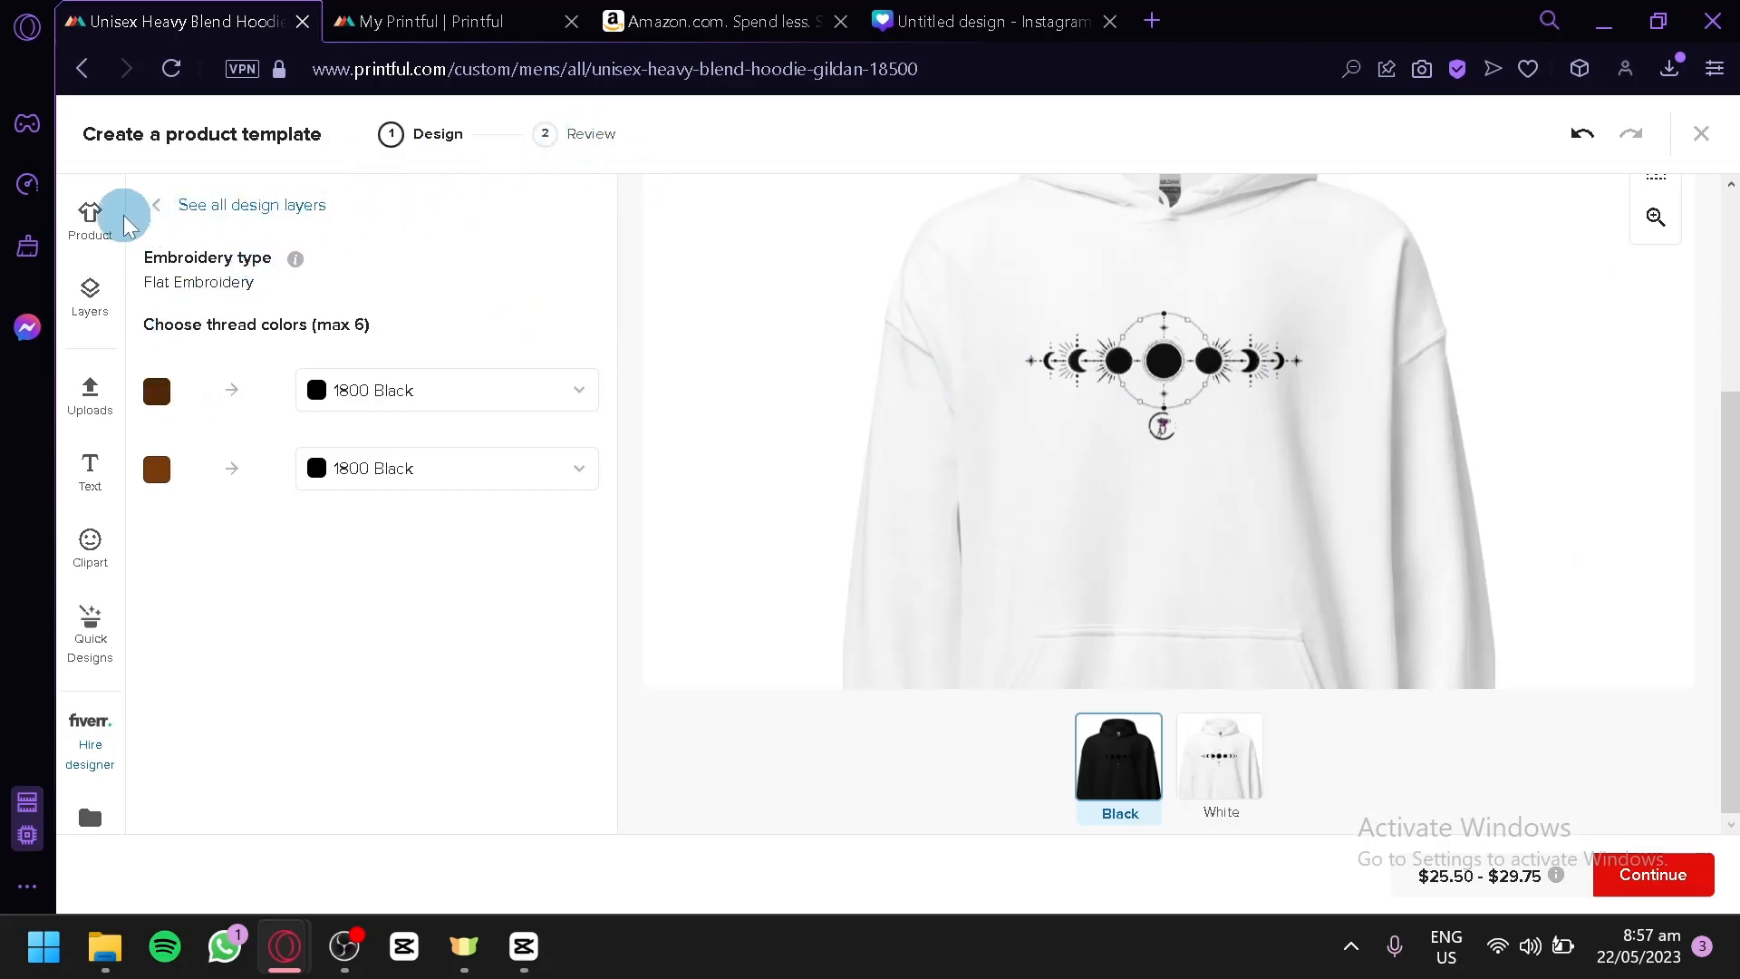
Check the hoodie's technique, embroidery and color options, and continue to the template review
{"action": "left_click", "coordinate": [92, 234]}
{"action": "scroll", "coordinate": [241, 358], "scroll_direction": "down", "scroll_amount": 3}
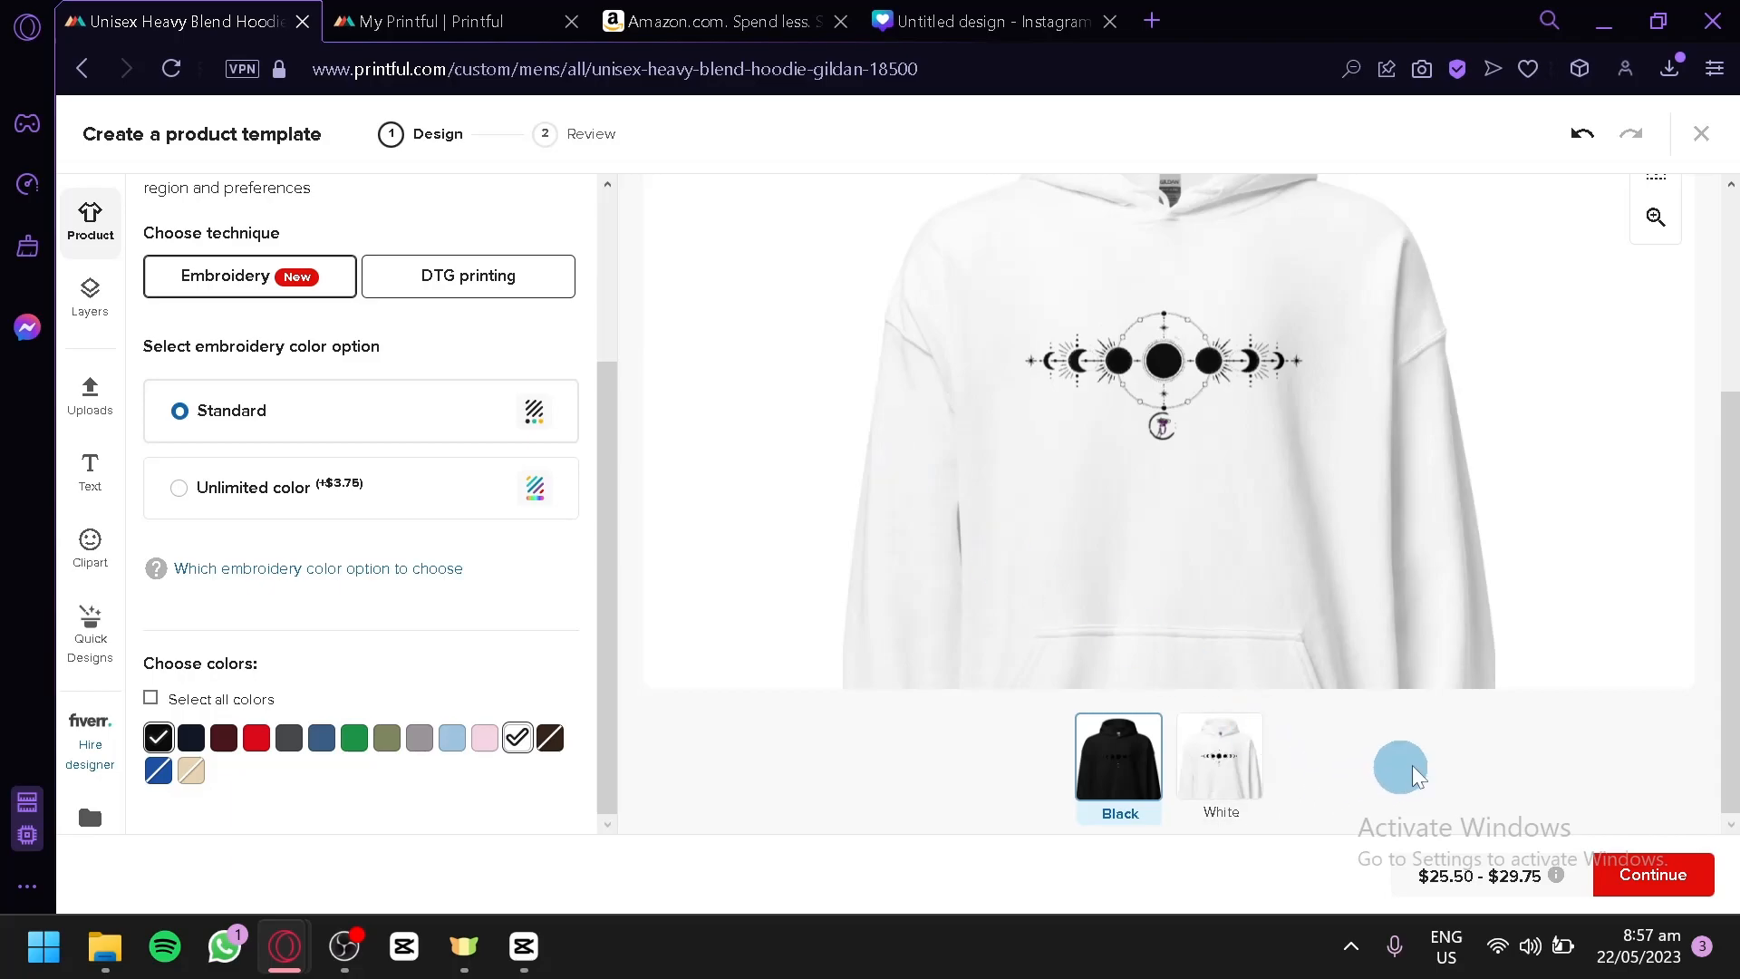
{"action": "left_click", "coordinate": [1648, 876]}
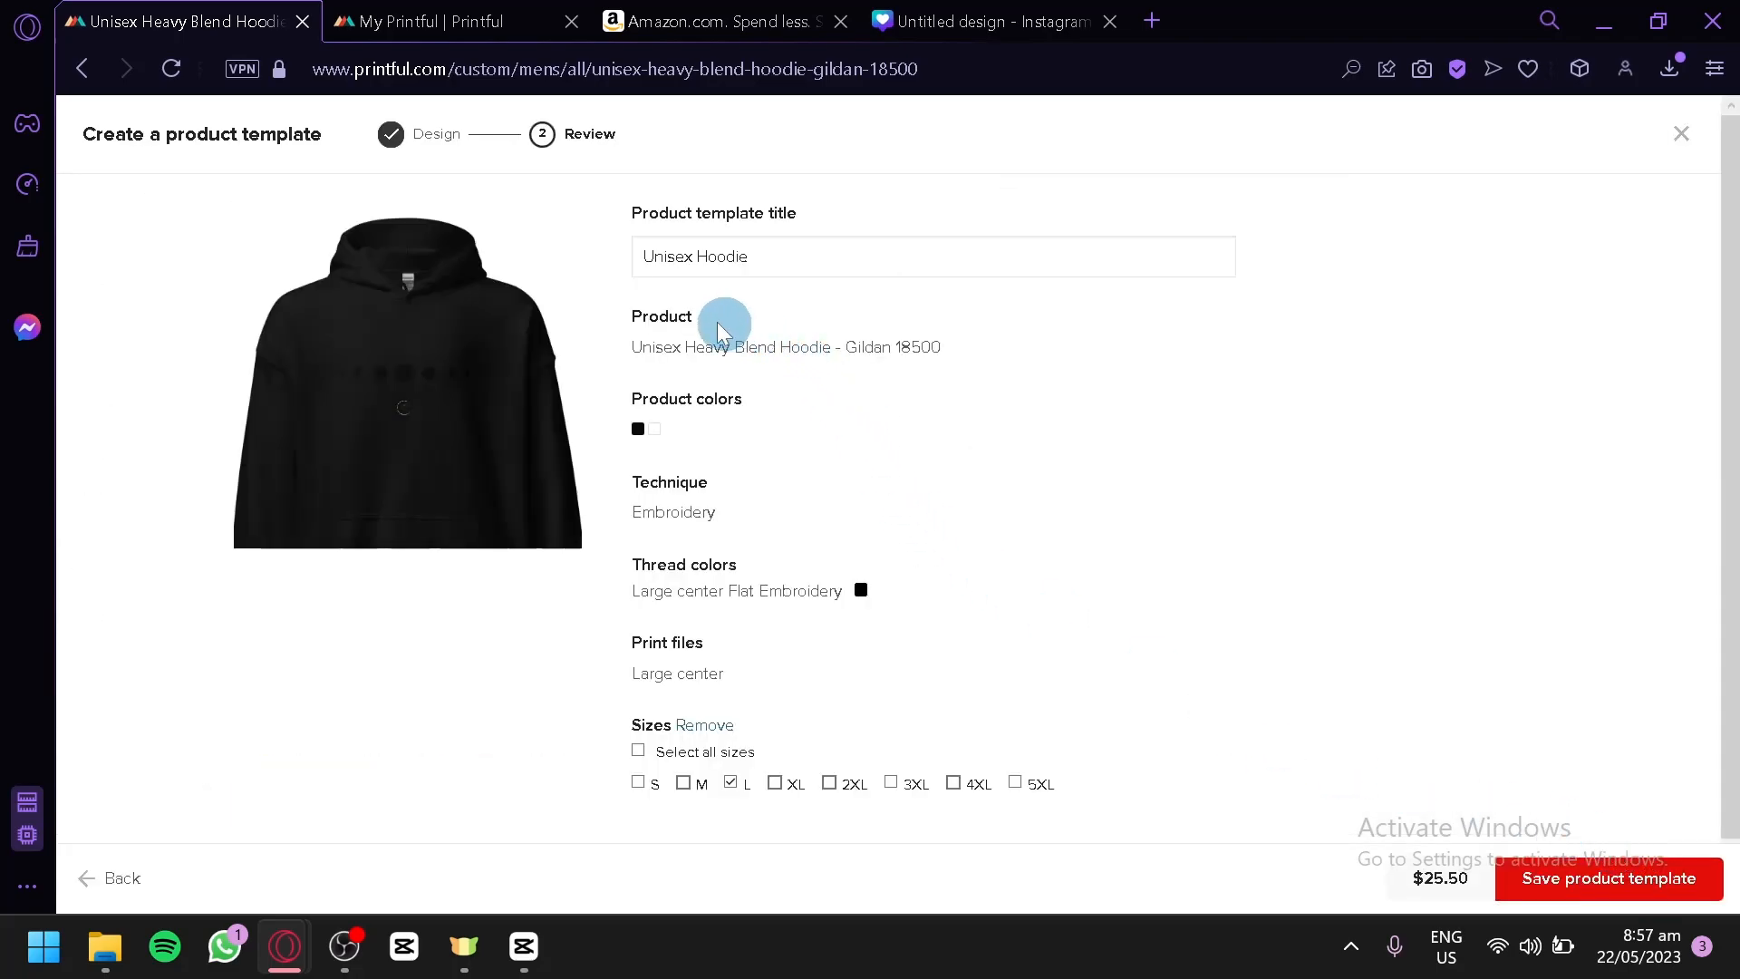
Add sizes S, M, XL and 2XL to the Unisex Hoodie template and save the product template
{"action": "left_click", "coordinate": [788, 254]}
{"action": "scroll", "coordinate": [770, 372], "scroll_direction": "down", "scroll_amount": 1}
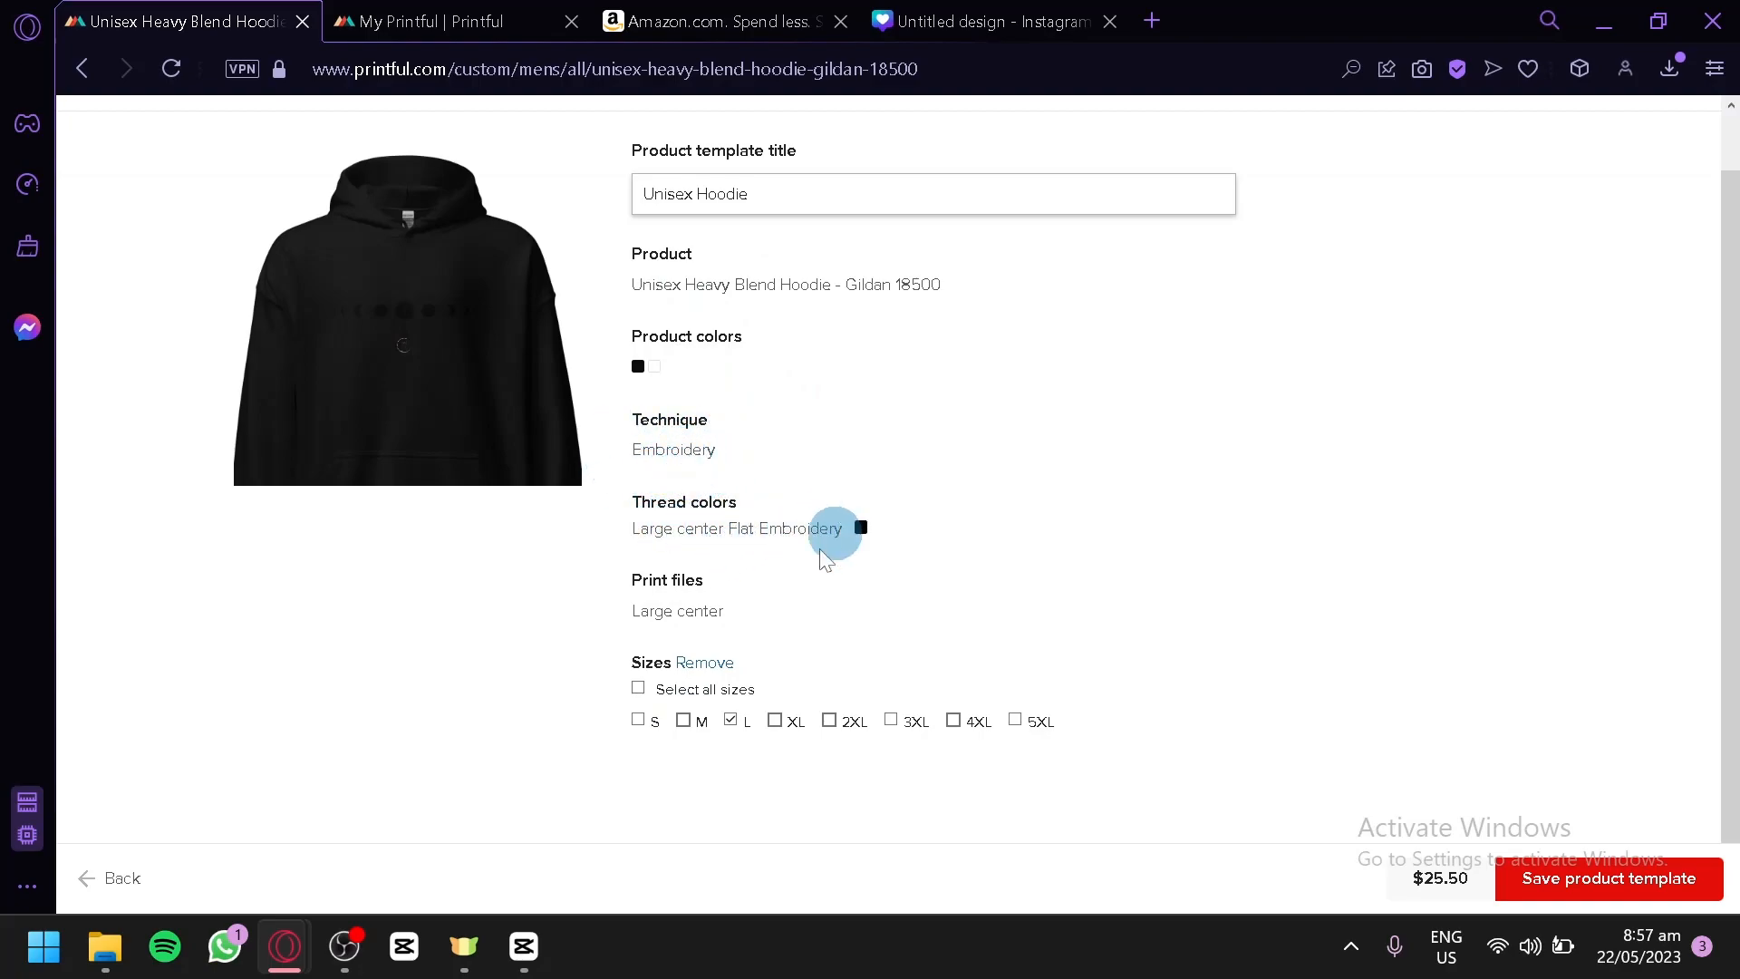
{"action": "mouse_move", "coordinate": [681, 622]}
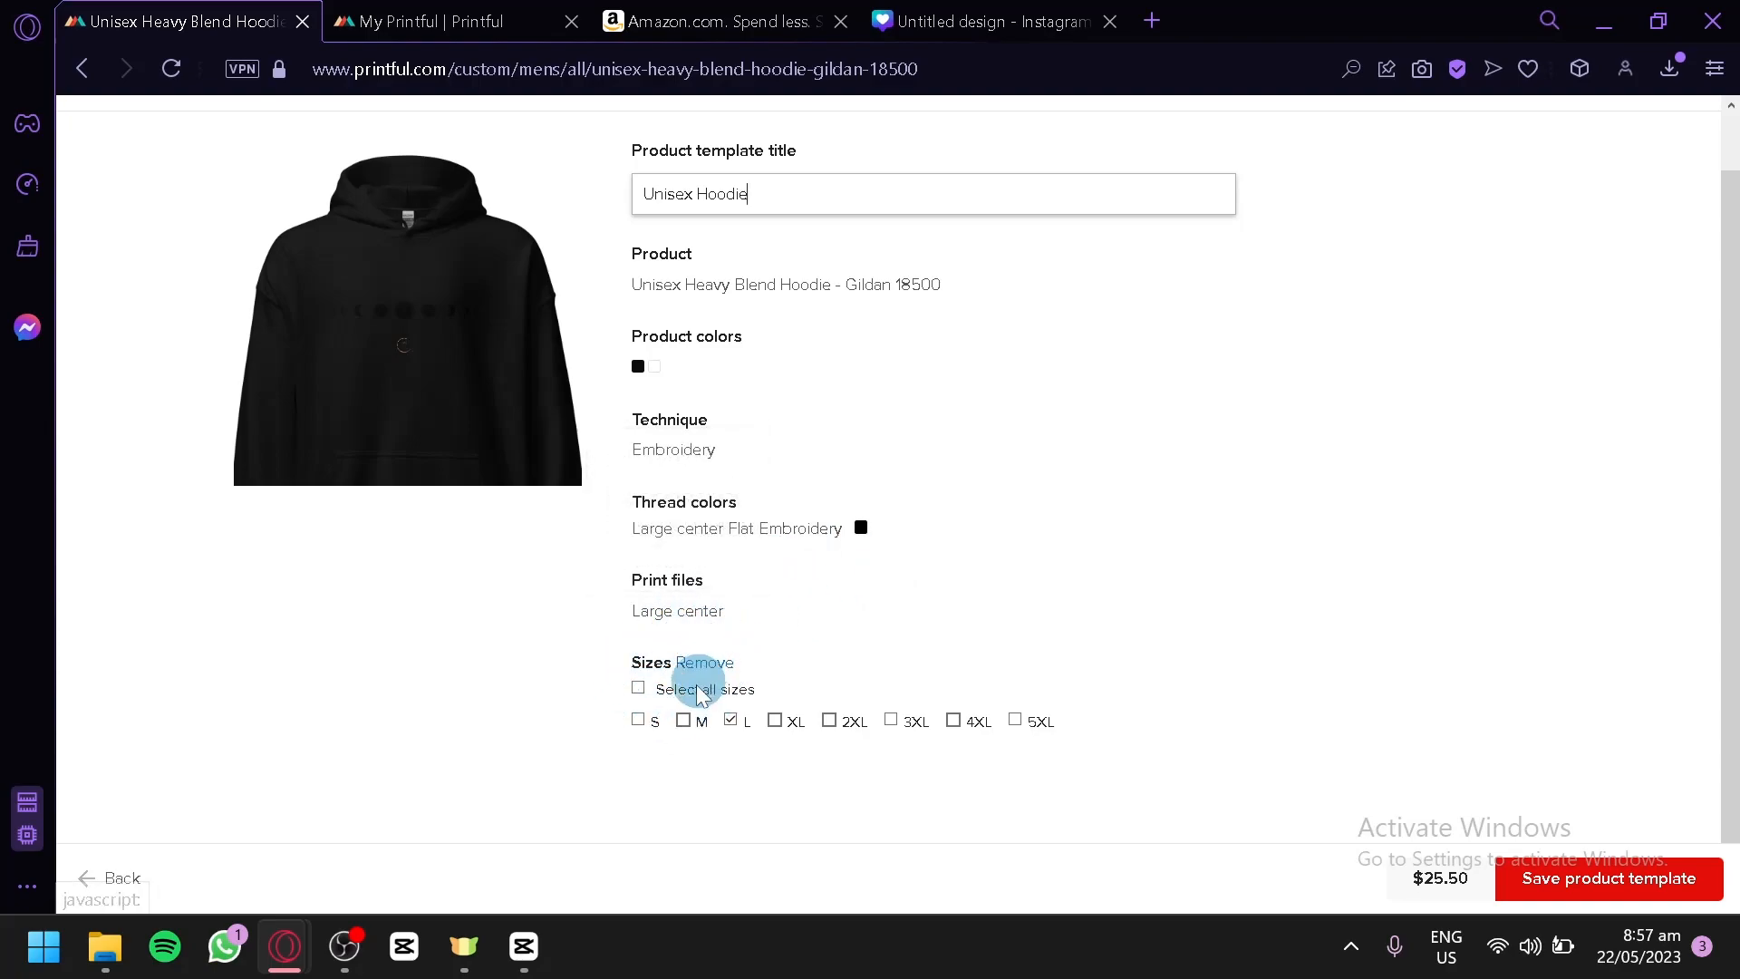
{"action": "left_click", "coordinate": [639, 720]}
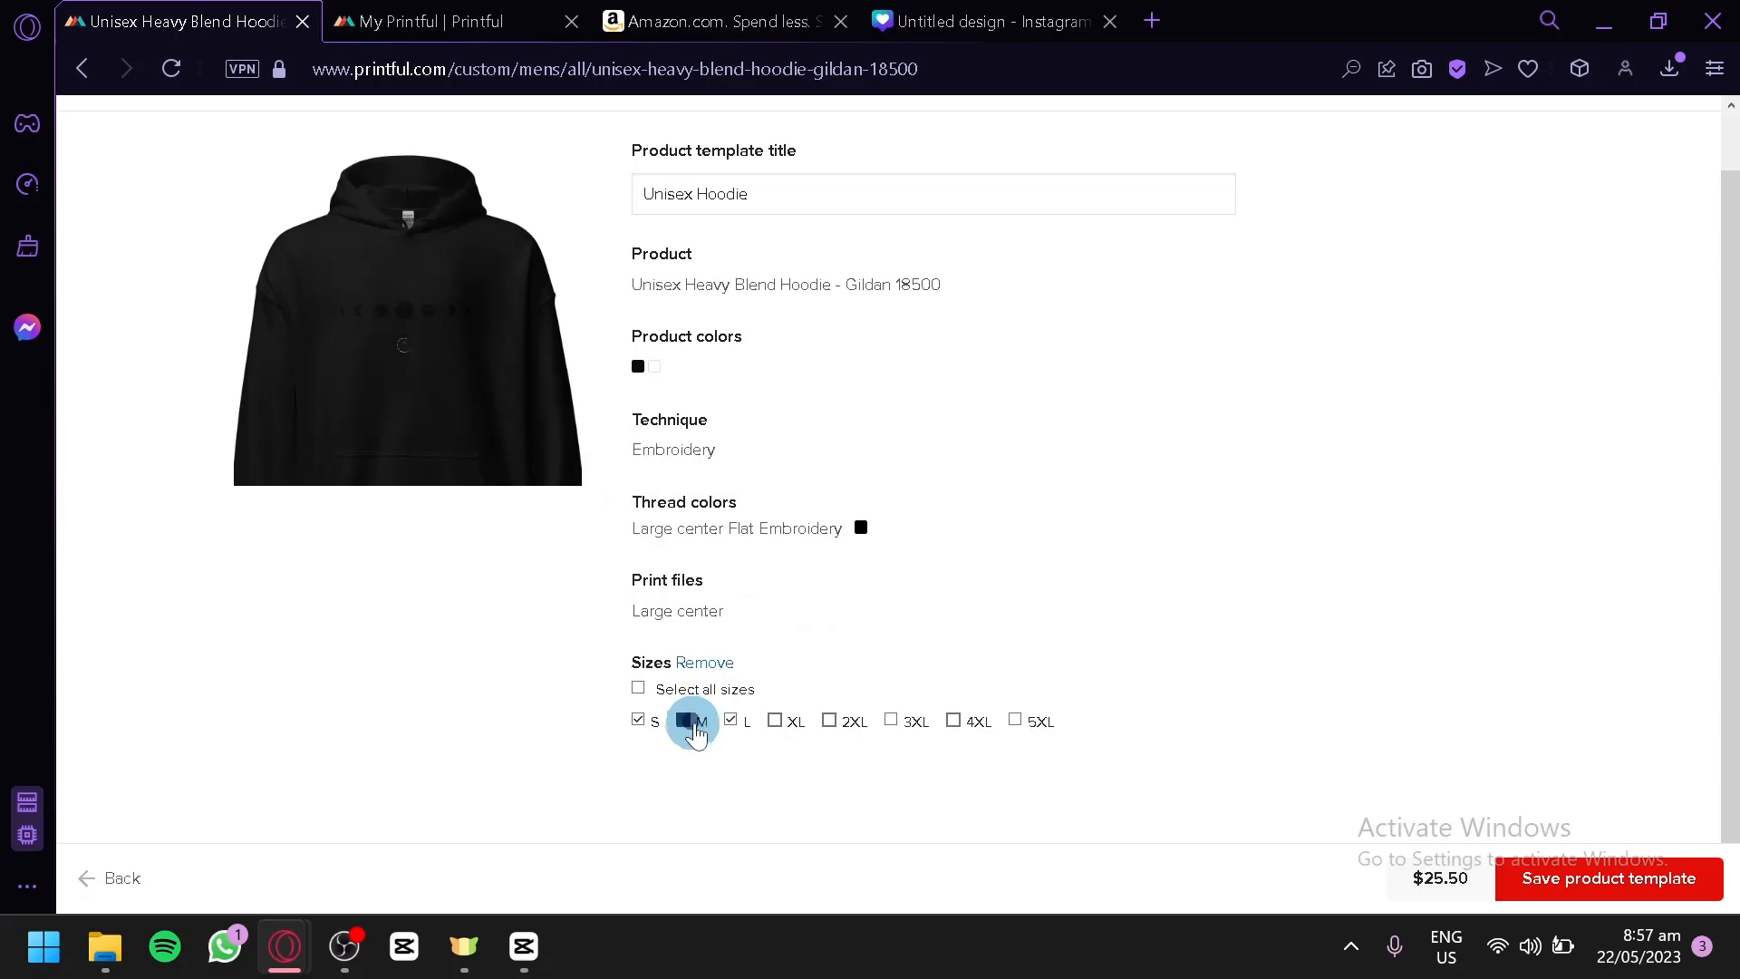
{"action": "left_click", "coordinate": [691, 722]}
{"action": "left_click", "coordinate": [840, 720]}
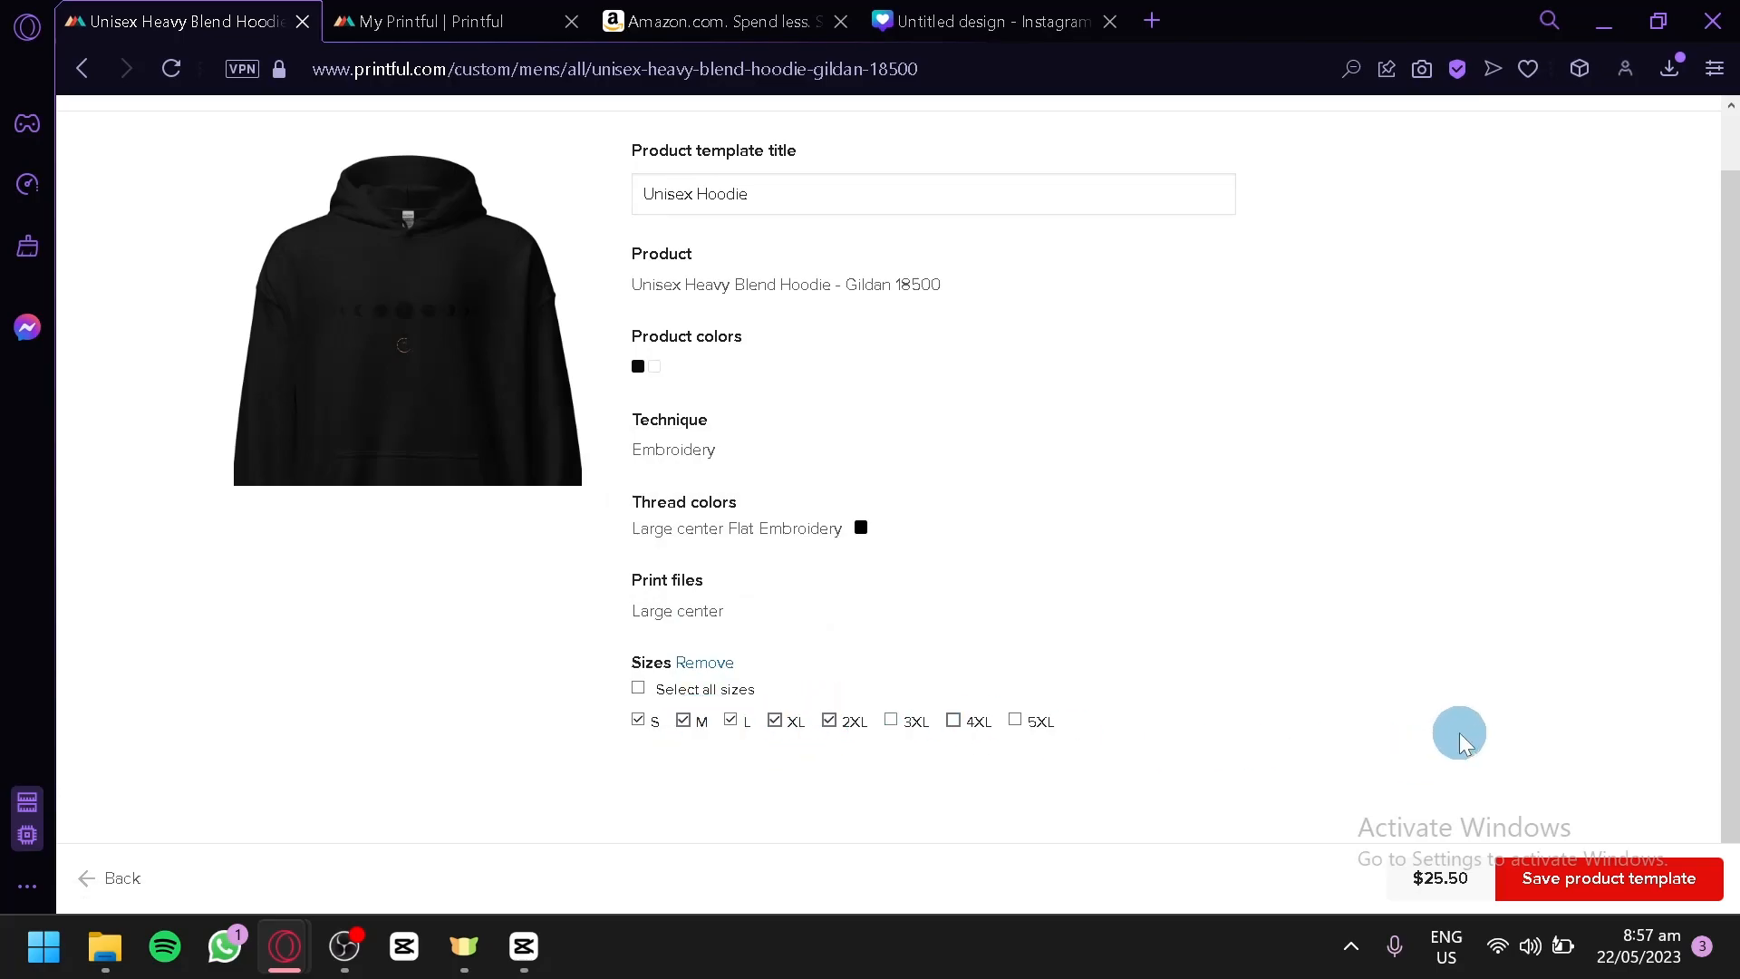
{"action": "left_click", "coordinate": [1569, 877]}
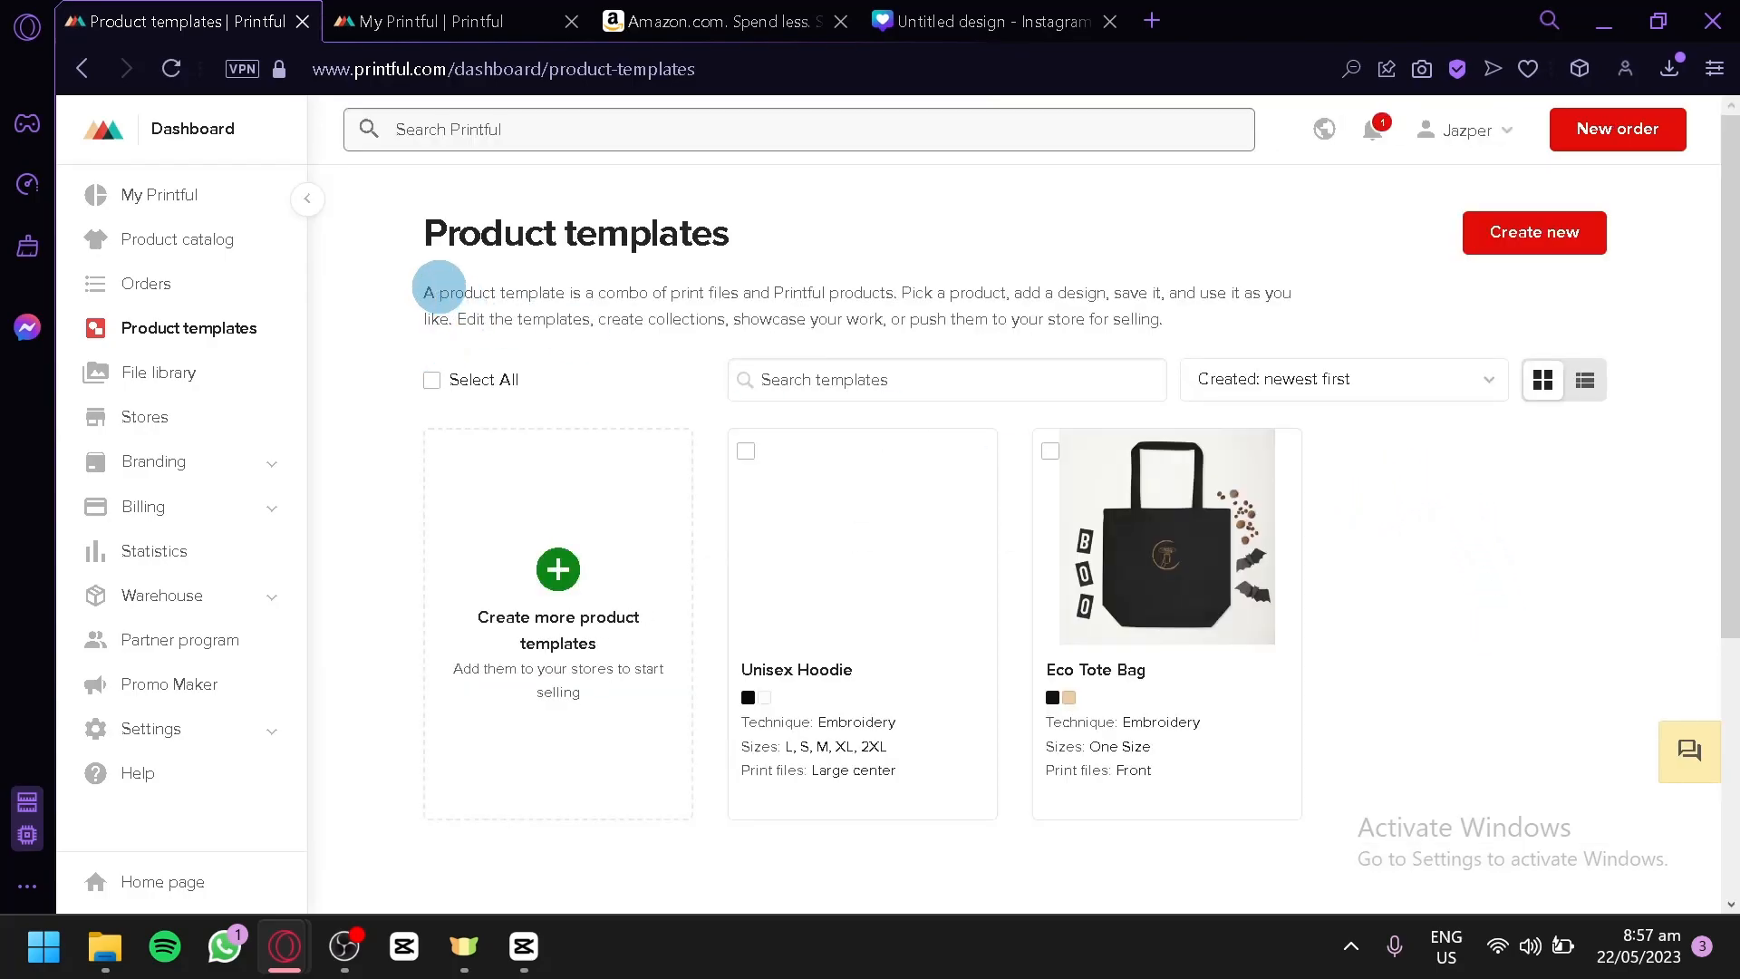
Choose Amazon as the ecommerce platform for a new store connection and open its connection instructions
{"action": "left_click", "coordinate": [776, 9]}
{"action": "left_click", "coordinate": [87, 9]}
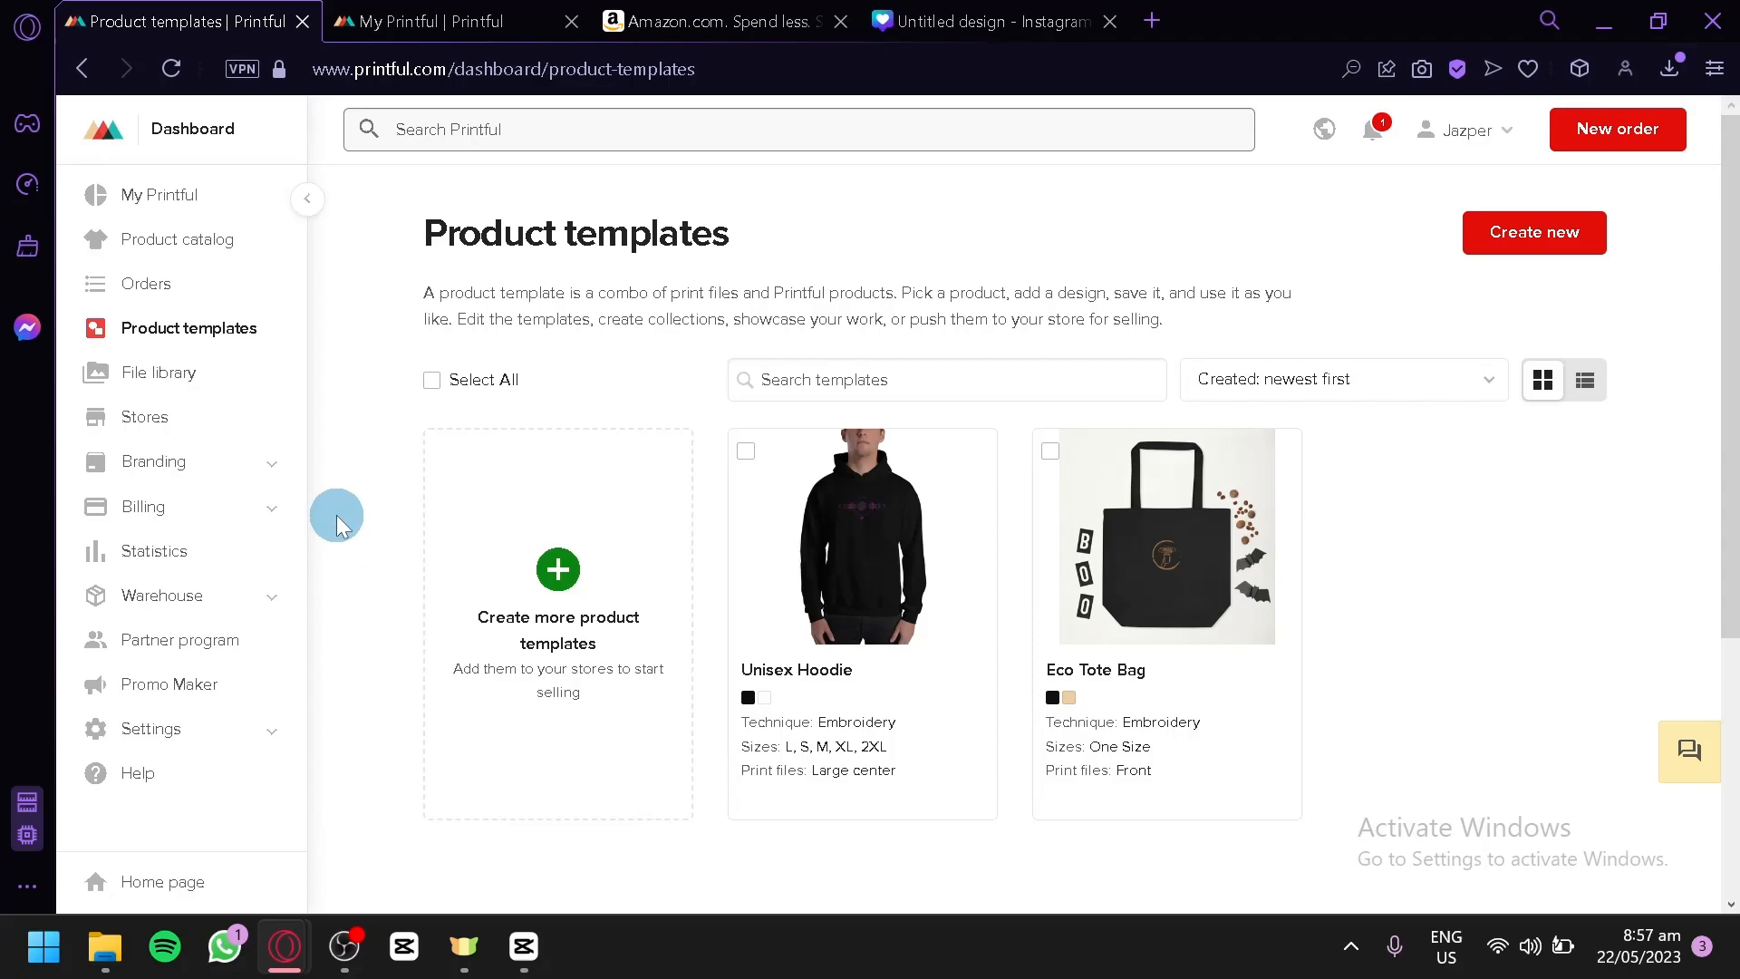
{"action": "left_click", "coordinate": [148, 413]}
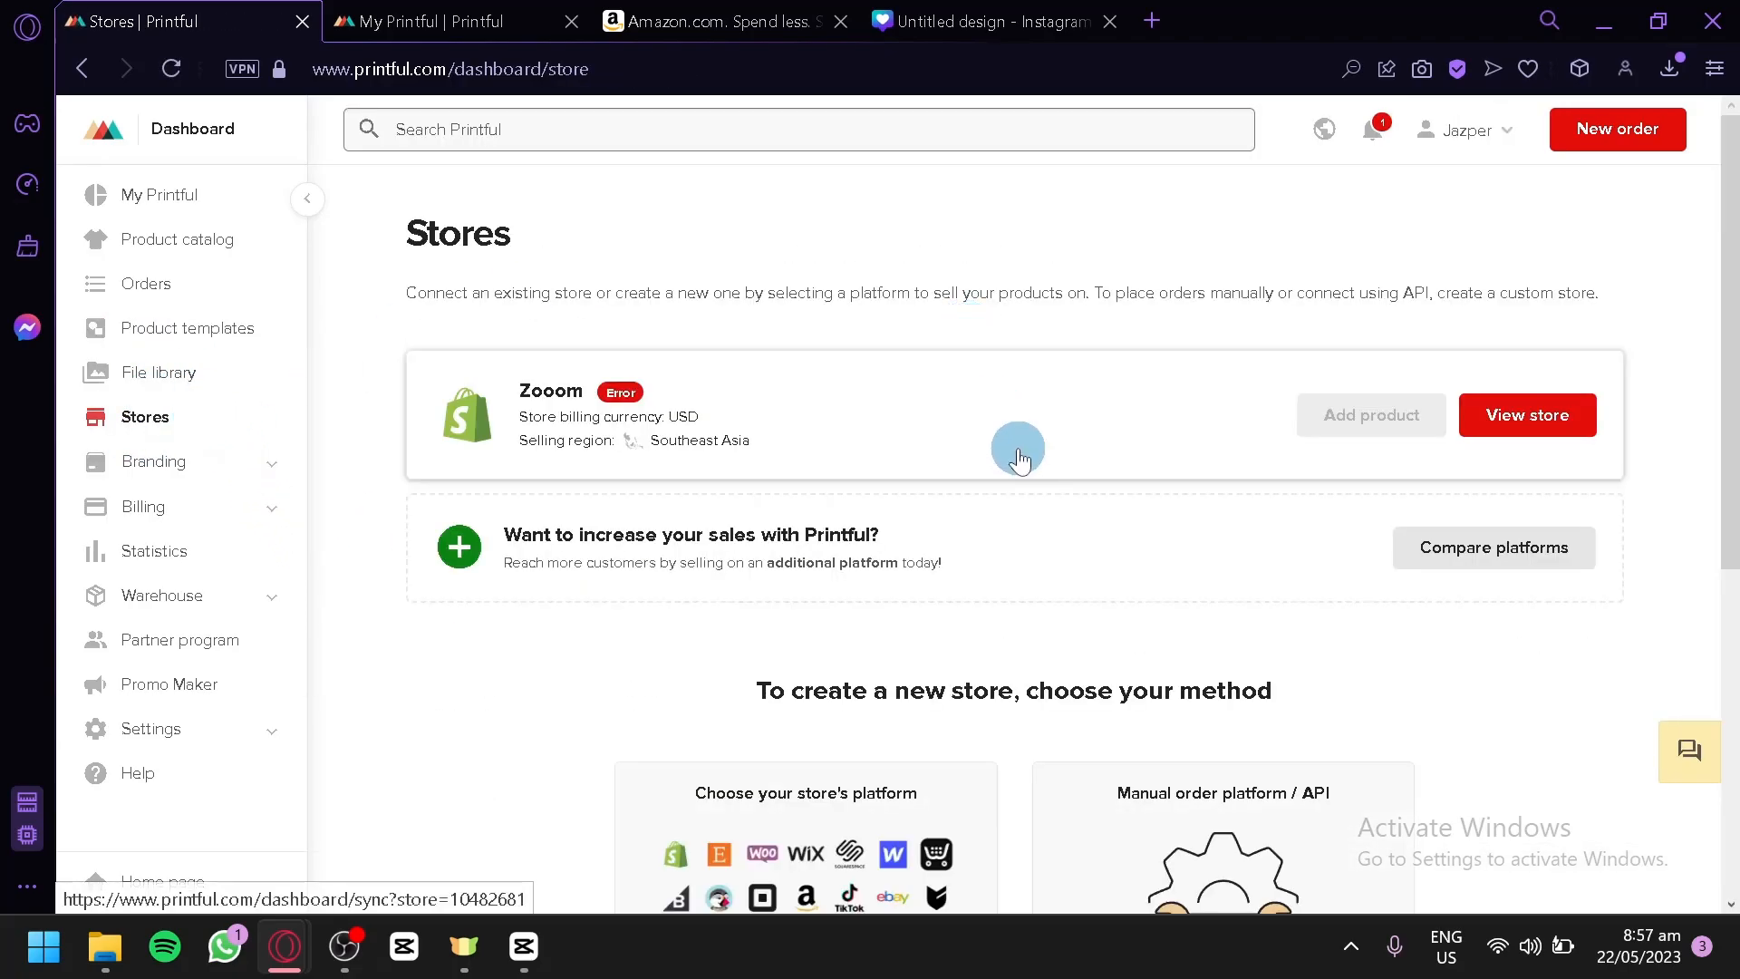
{"action": "scroll", "coordinate": [777, 504], "scroll_direction": "down", "scroll_amount": 4}
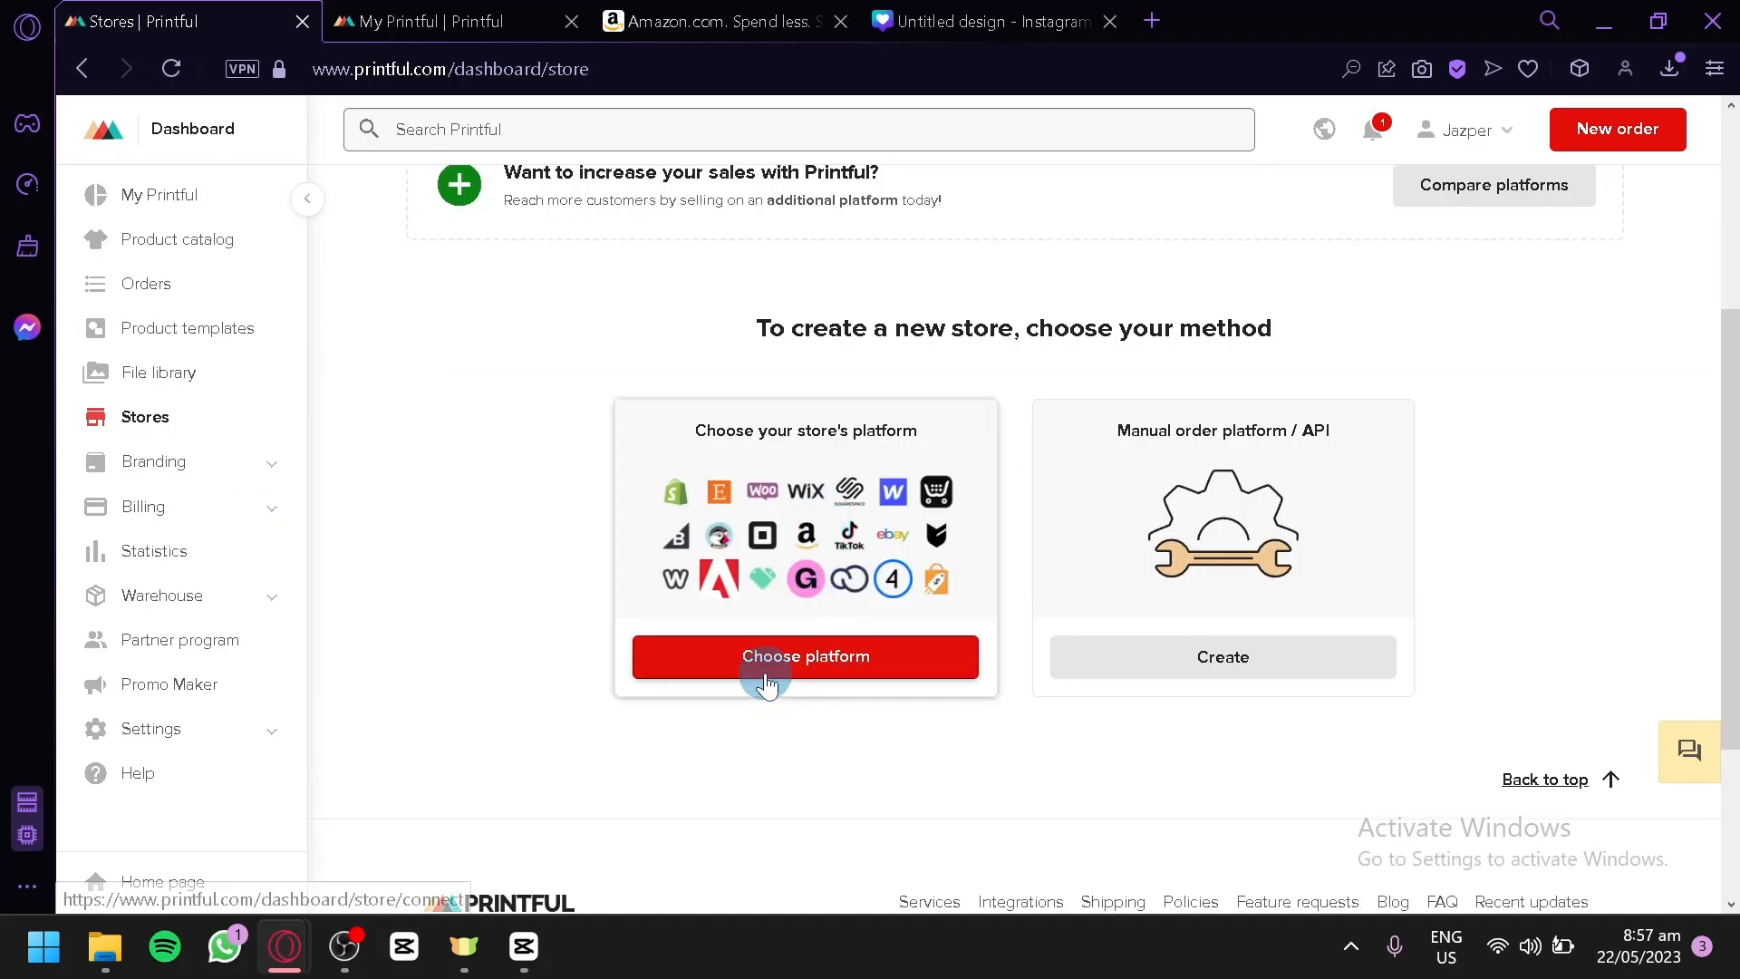
{"action": "left_click", "coordinate": [744, 654]}
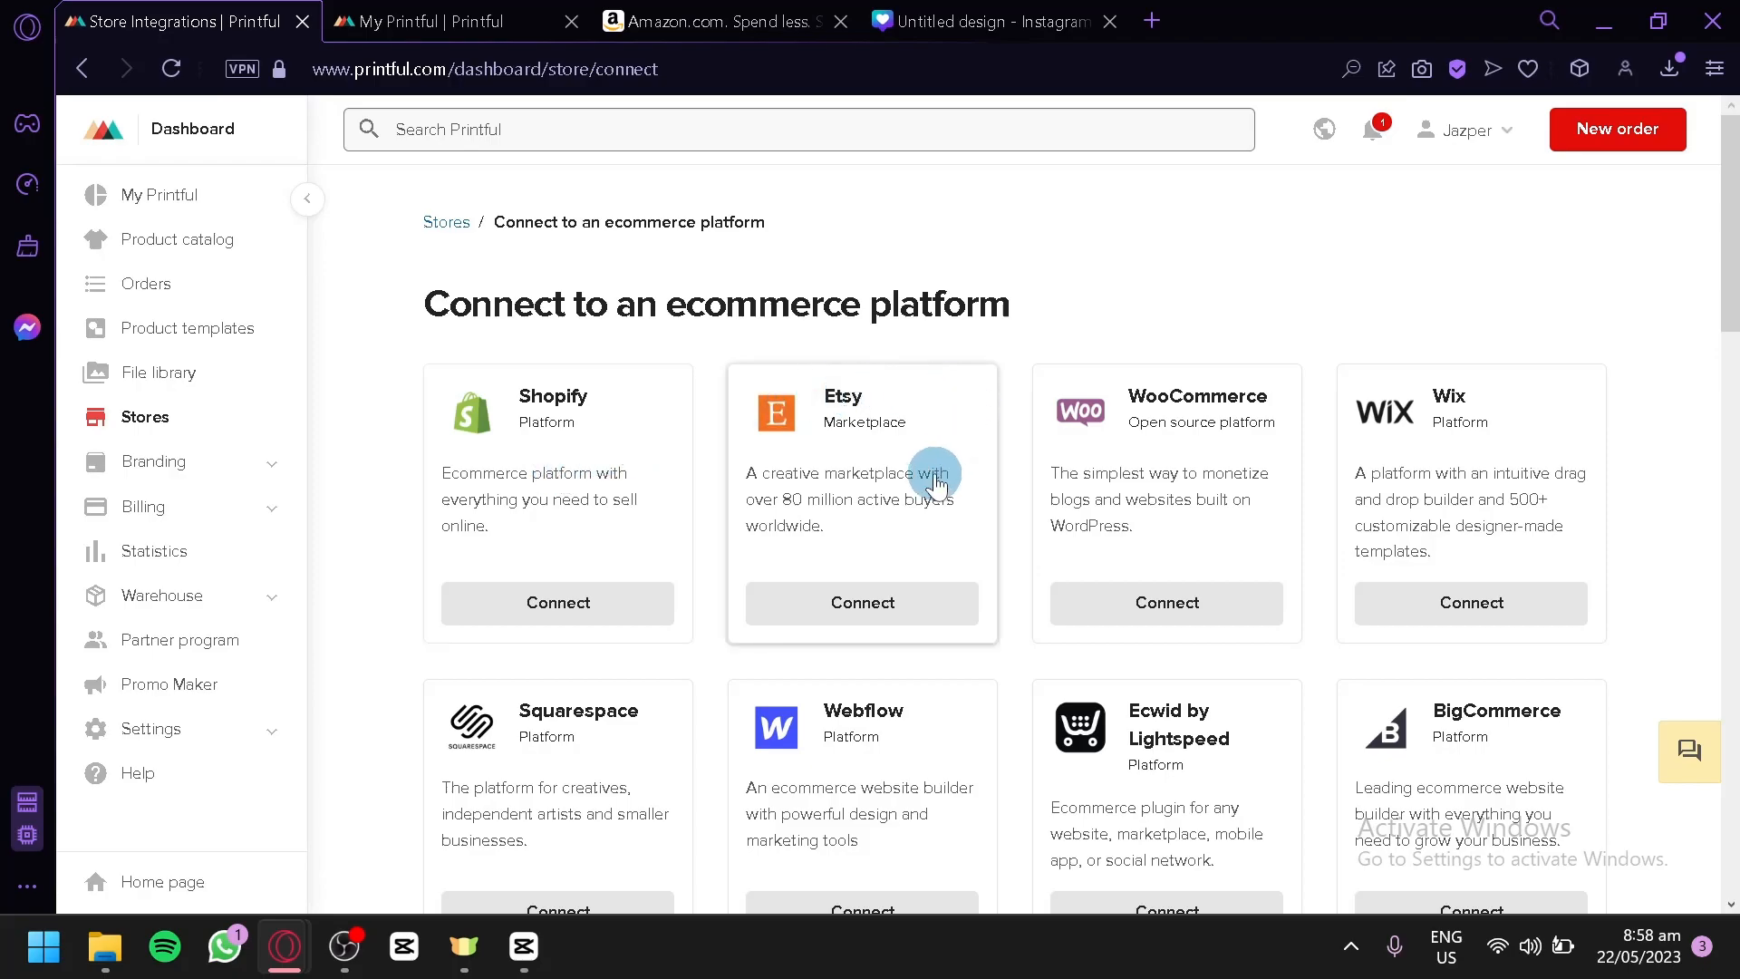
{"action": "scroll", "coordinate": [467, 784], "scroll_direction": "down", "scroll_amount": 4}
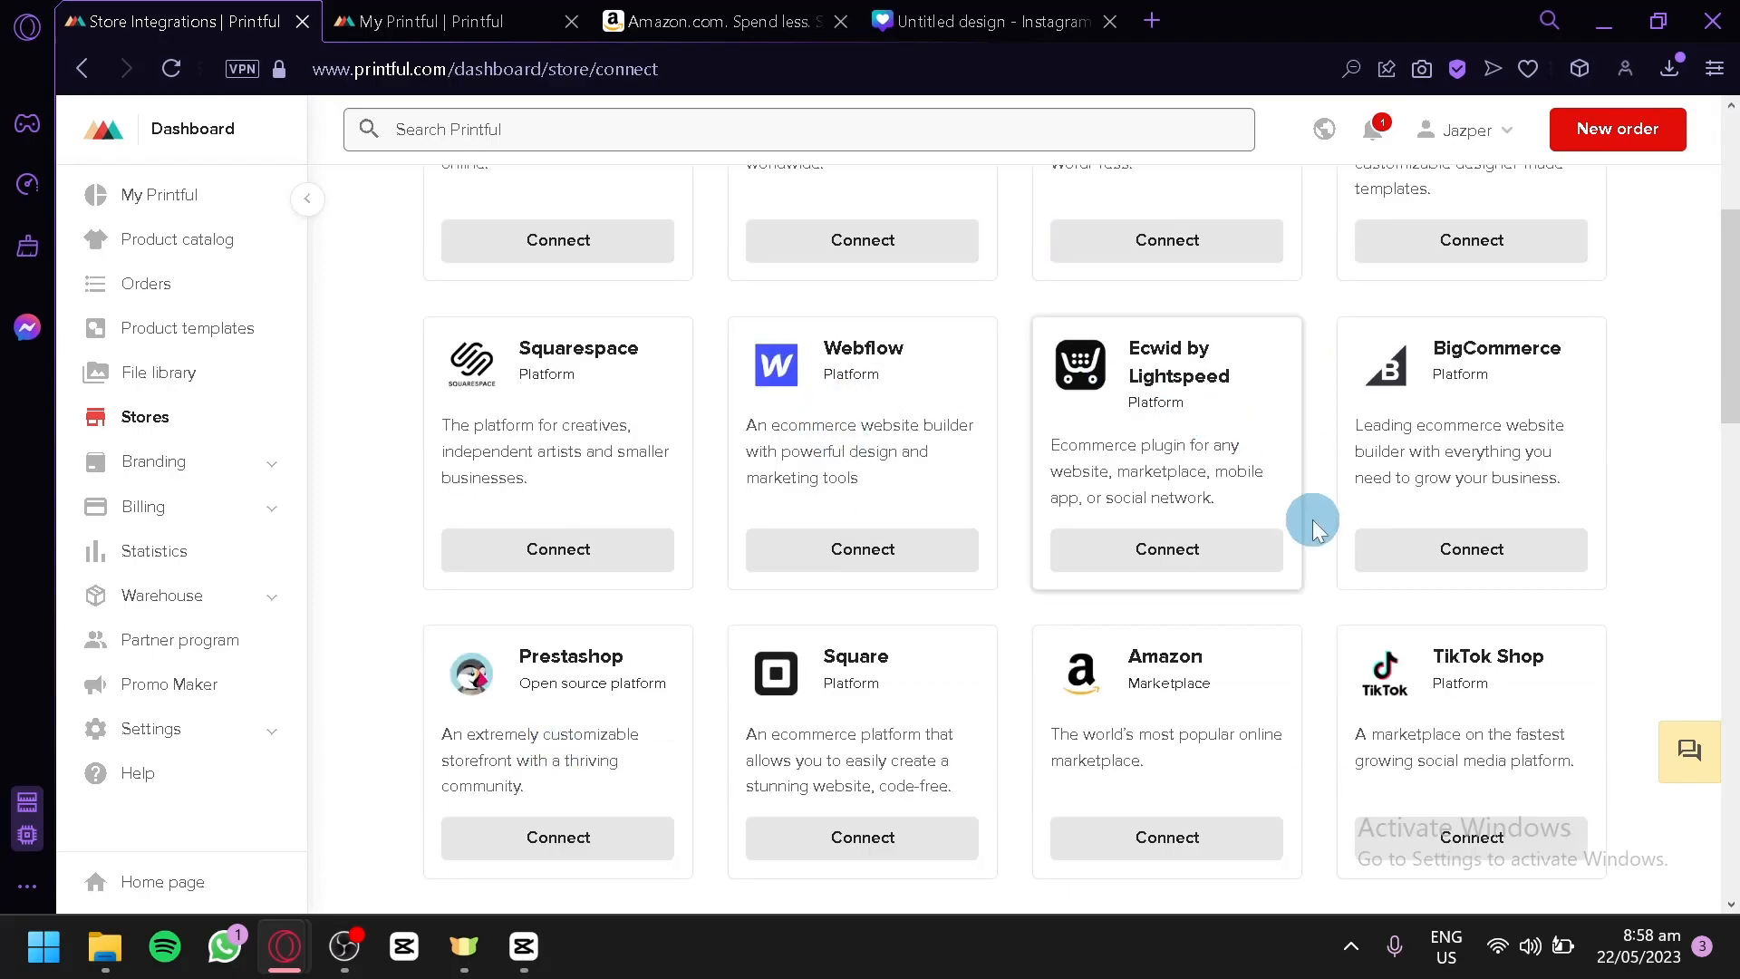
{"action": "scroll", "coordinate": [1269, 648], "scroll_direction": "down", "scroll_amount": 2}
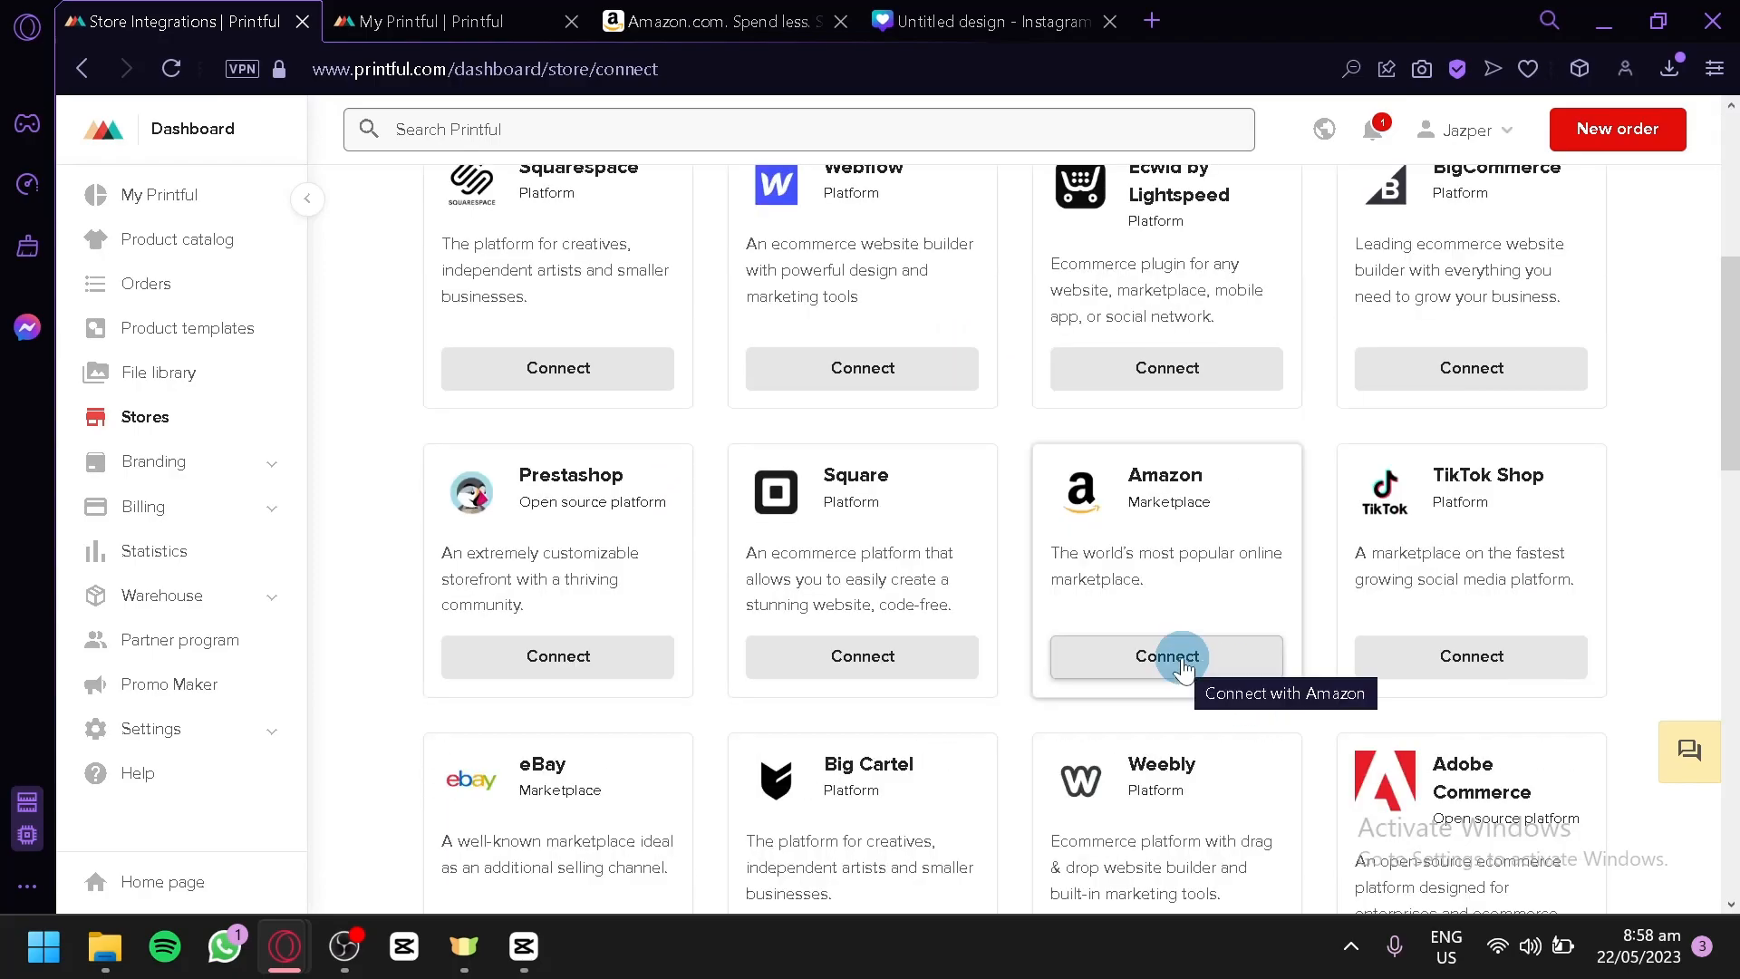
{"action": "left_click", "coordinate": [1183, 669]}
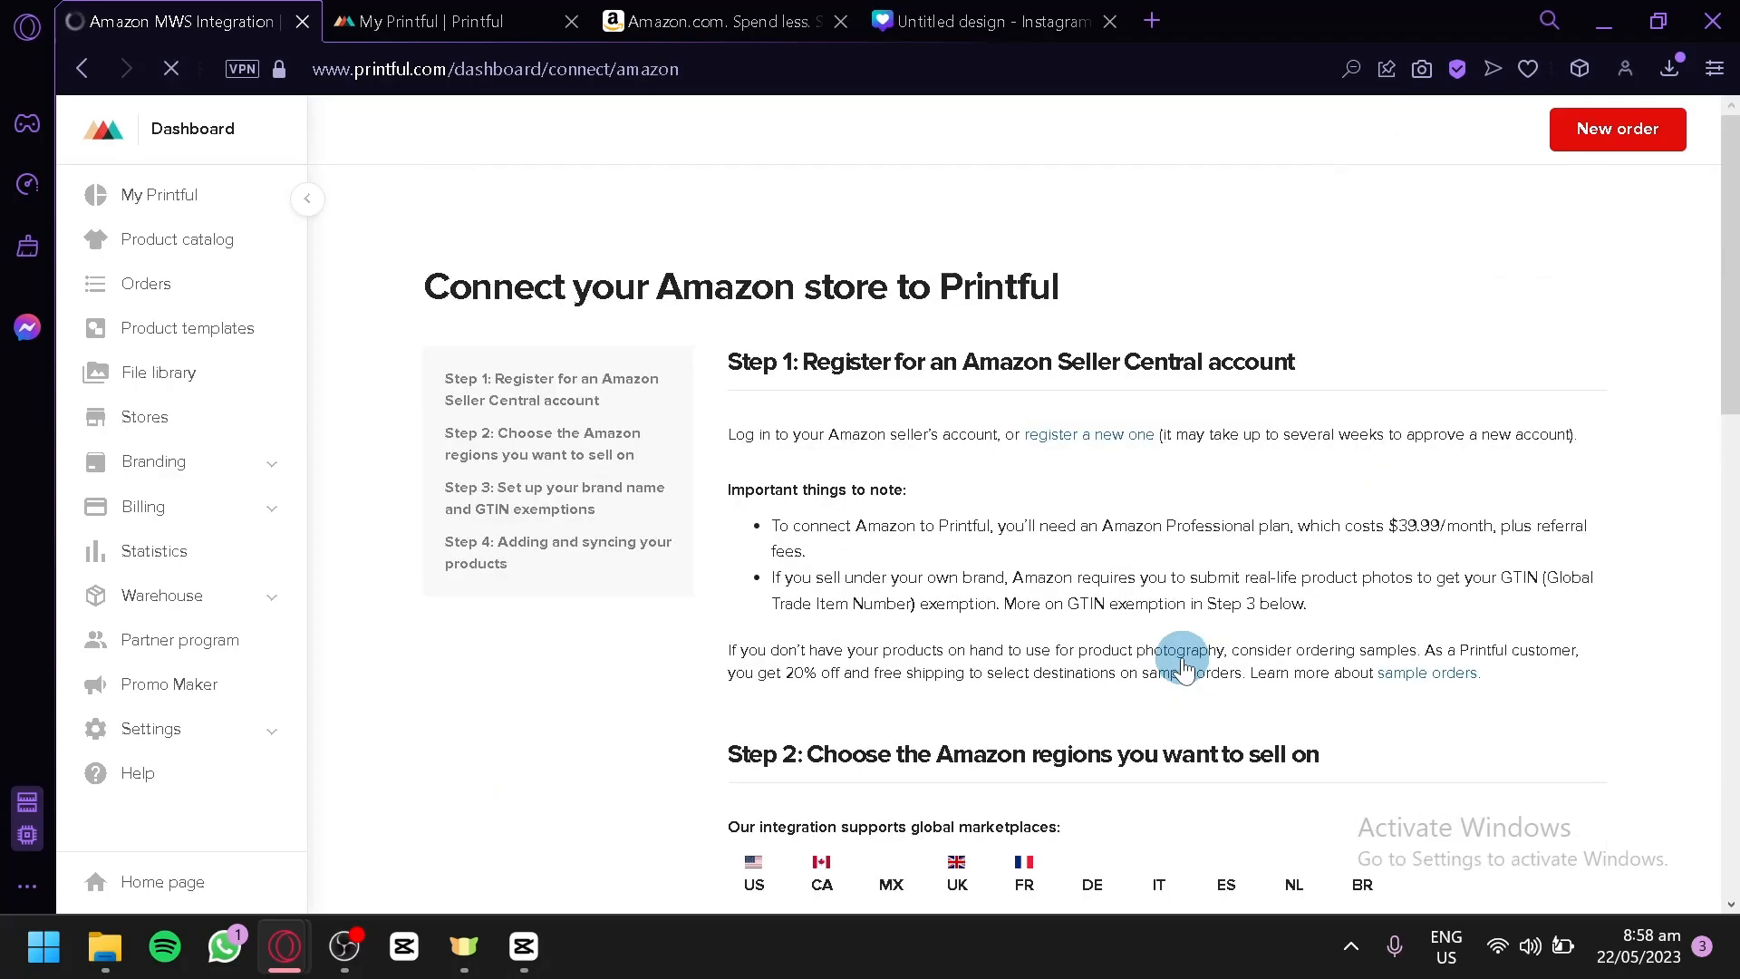
Examine the four steps for connecting an Amazon store, from seller registration and regions to GTIN exemptions and product syncing
{"action": "scroll", "coordinate": [1178, 670], "scroll_direction": "down", "scroll_amount": 5}
{"action": "scroll", "coordinate": [1176, 671], "scroll_direction": "up", "scroll_amount": 4}
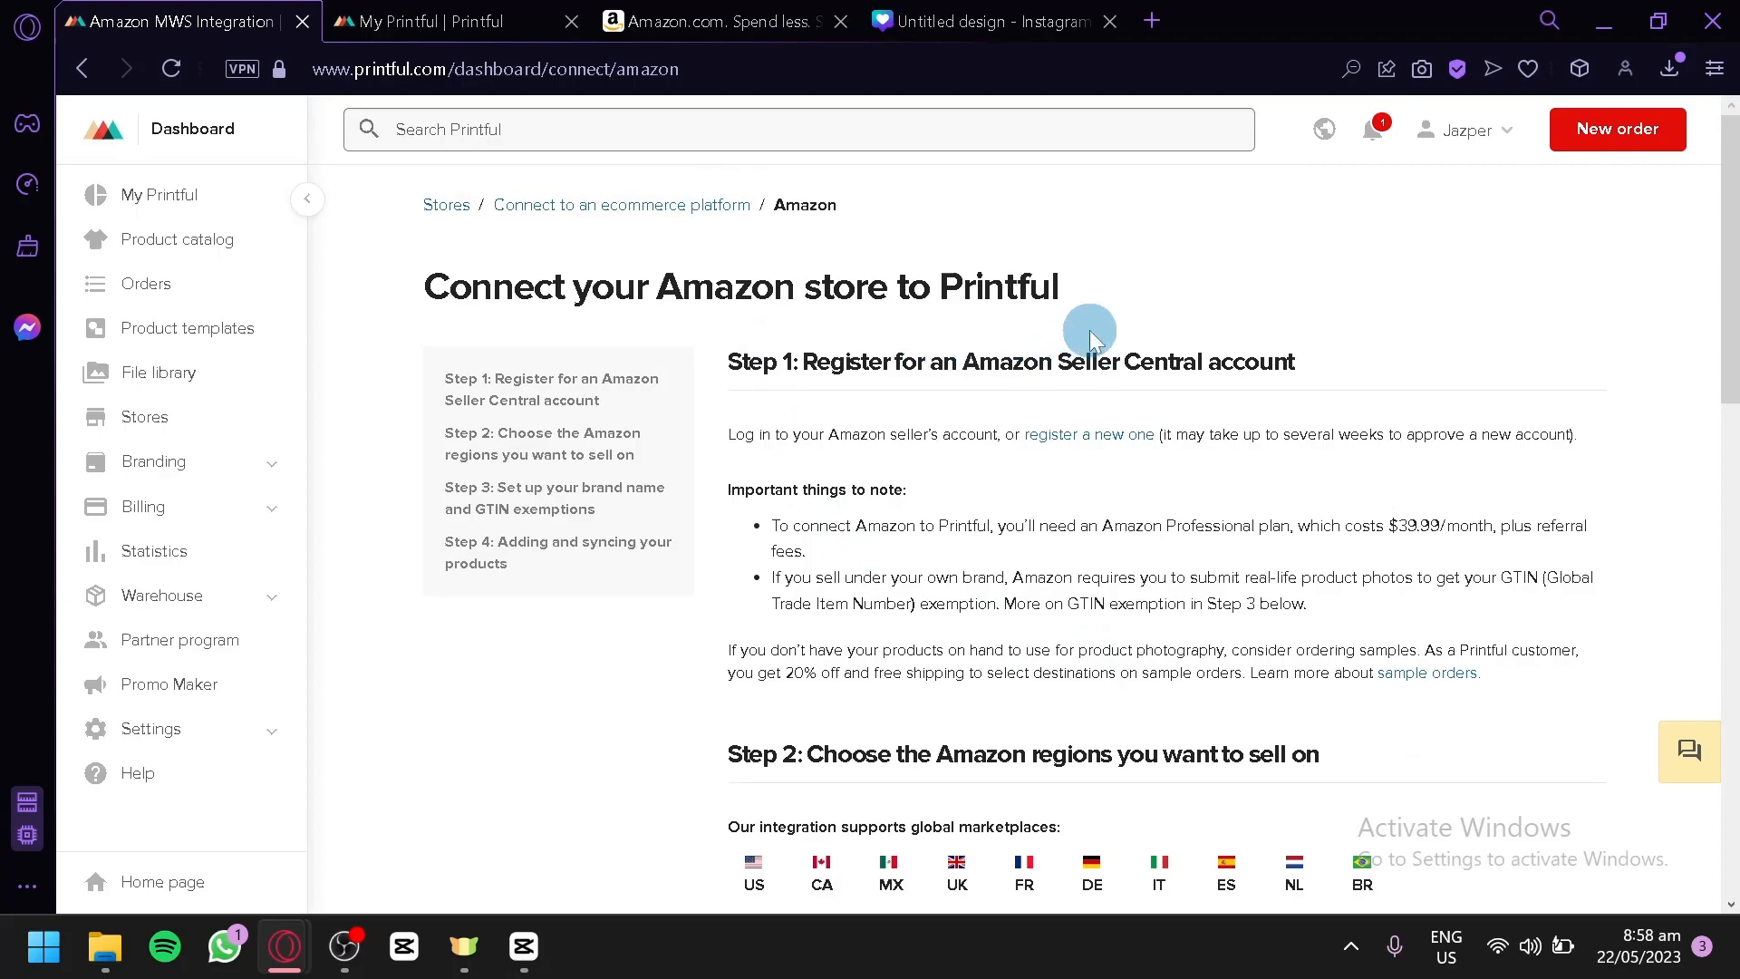
{"action": "scroll", "coordinate": [1404, 448], "scroll_direction": "down", "scroll_amount": 10}
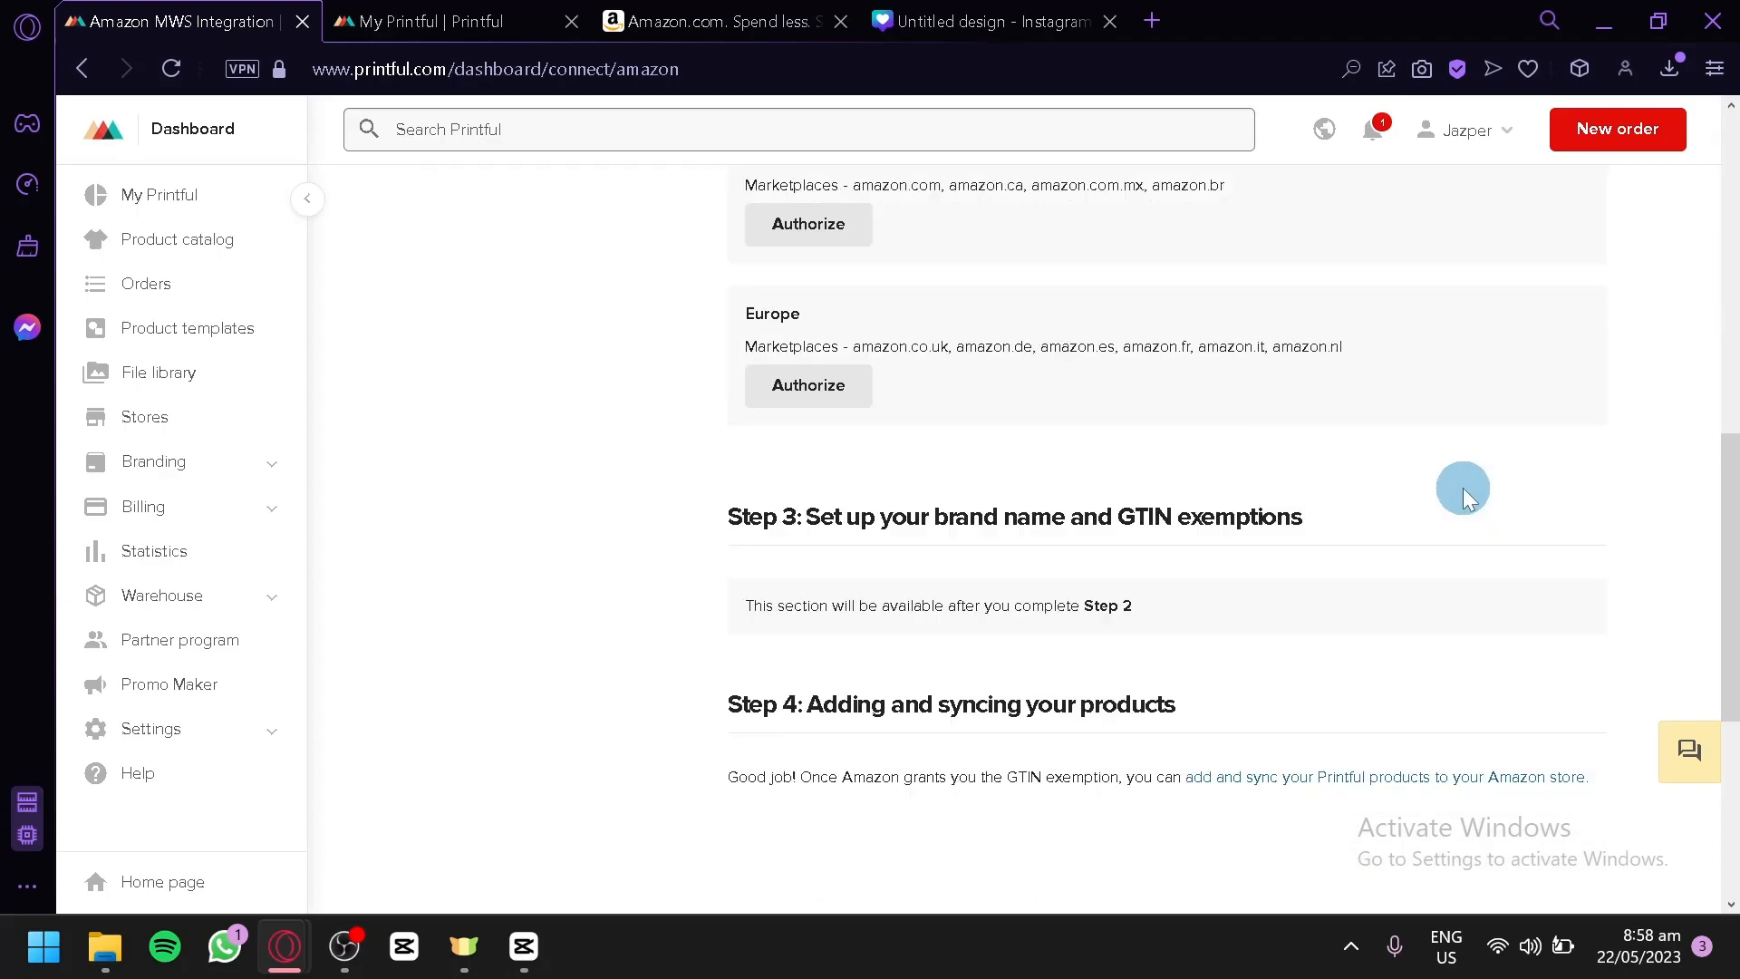
{"action": "scroll", "coordinate": [1450, 476], "scroll_direction": "up", "scroll_amount": 2}
{"action": "scroll", "coordinate": [1431, 457], "scroll_direction": "down", "scroll_amount": 2}
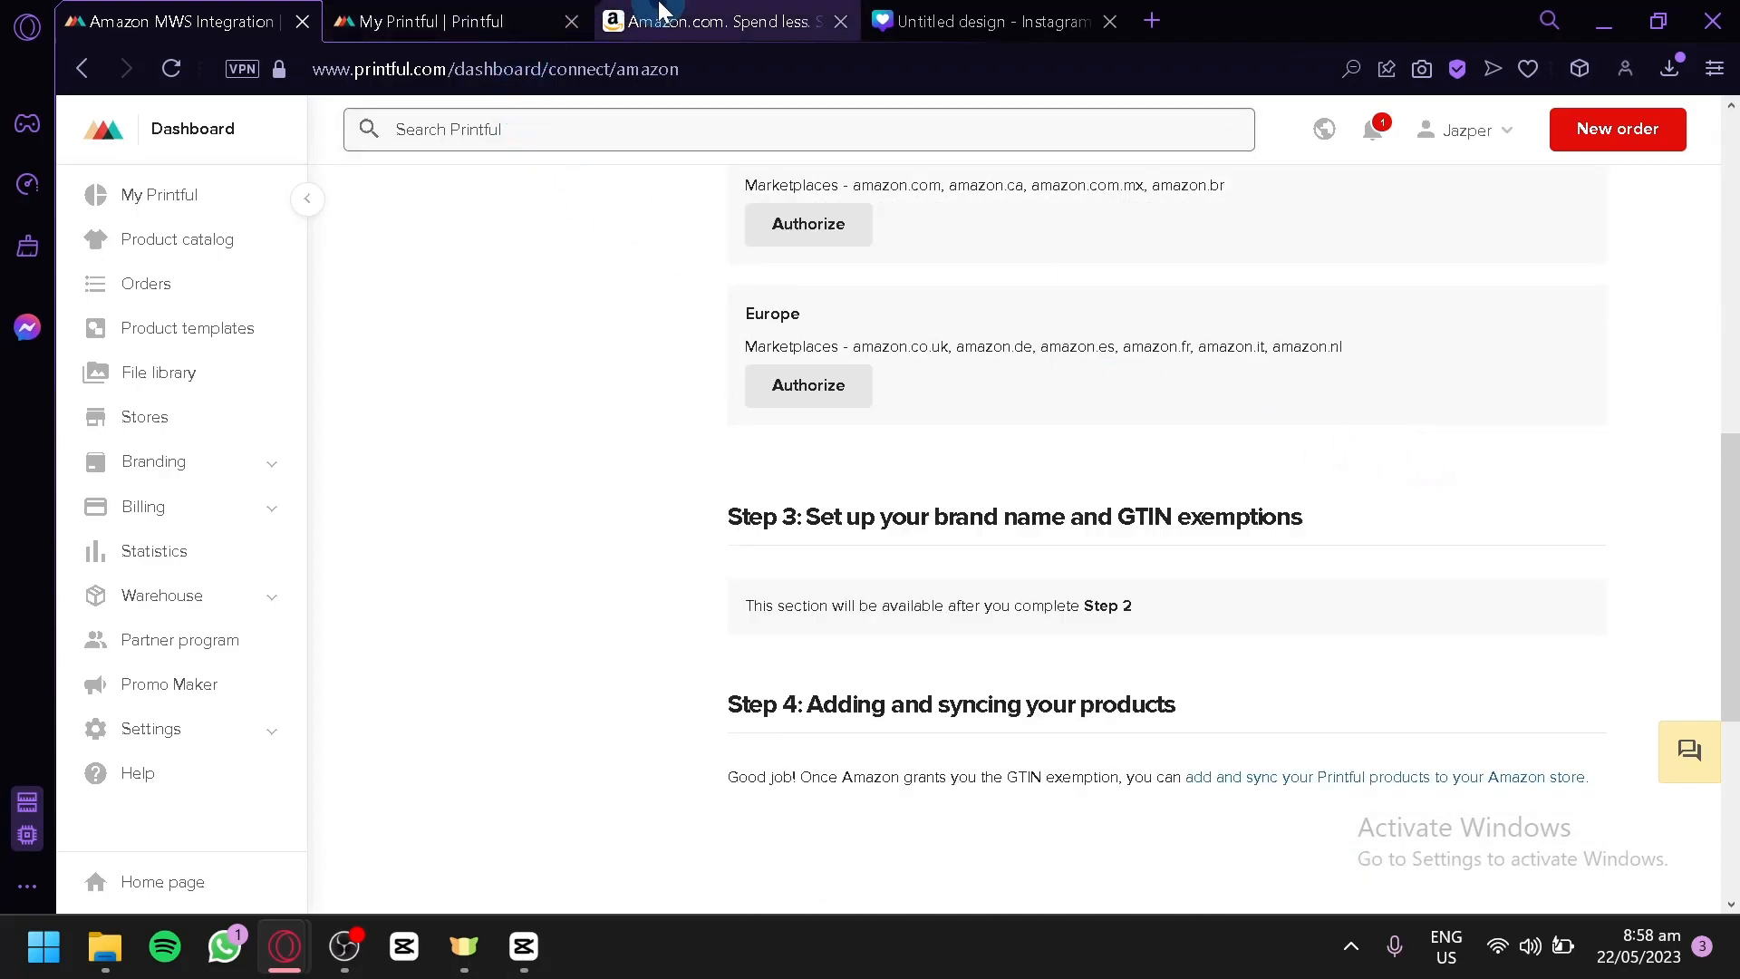
{"action": "left_click", "coordinate": [698, 21]}
{"action": "left_click", "coordinate": [191, 20]}
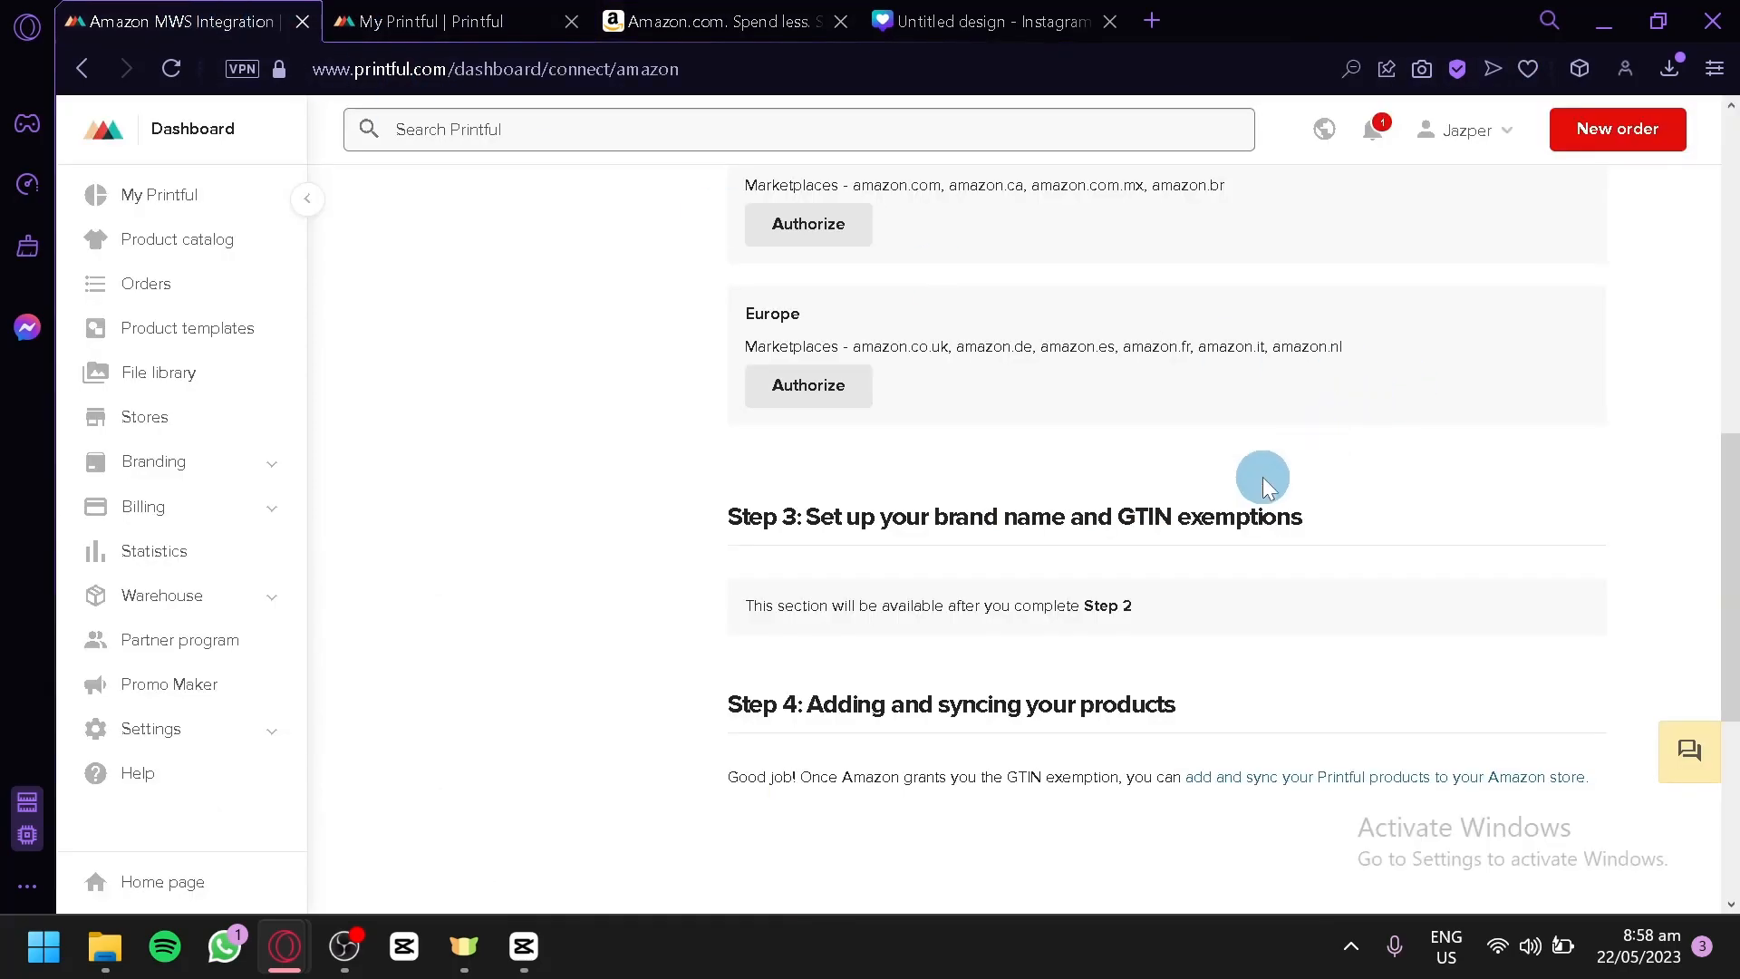
{"action": "scroll", "coordinate": [1263, 476], "scroll_direction": "up", "scroll_amount": 8}
{"action": "scroll", "coordinate": [1241, 385], "scroll_direction": "down", "scroll_amount": 8}
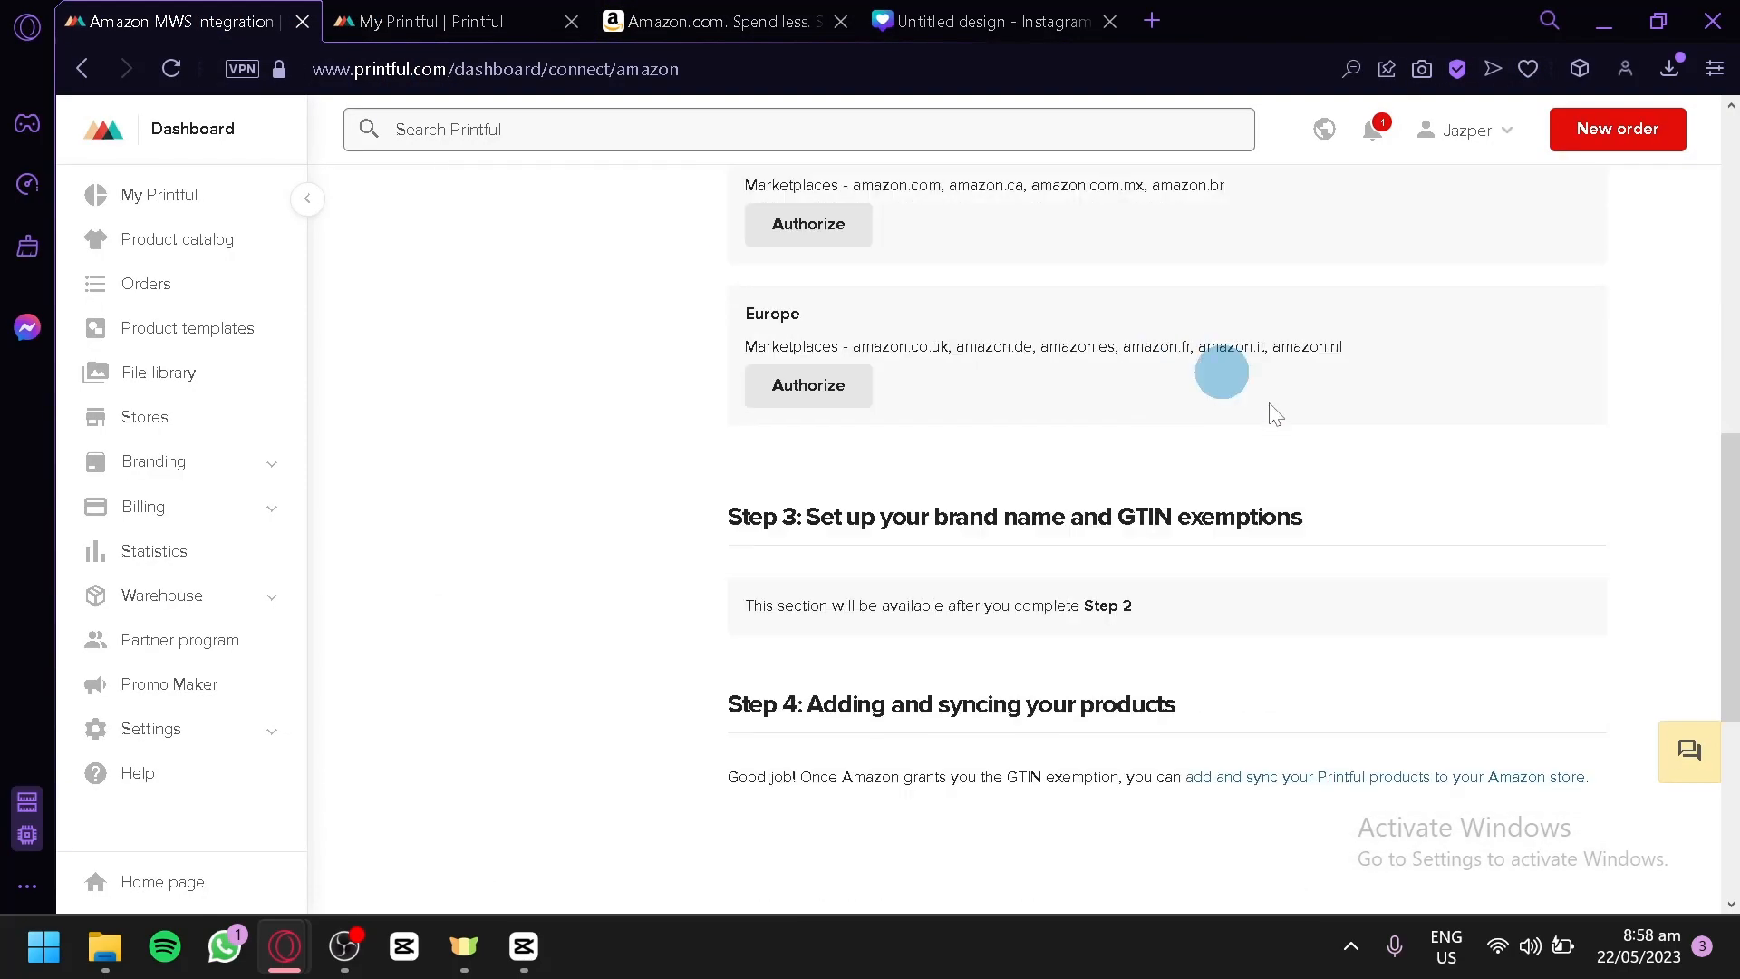
{"action": "scroll", "coordinate": [1247, 490], "scroll_direction": "up", "scroll_amount": 8}
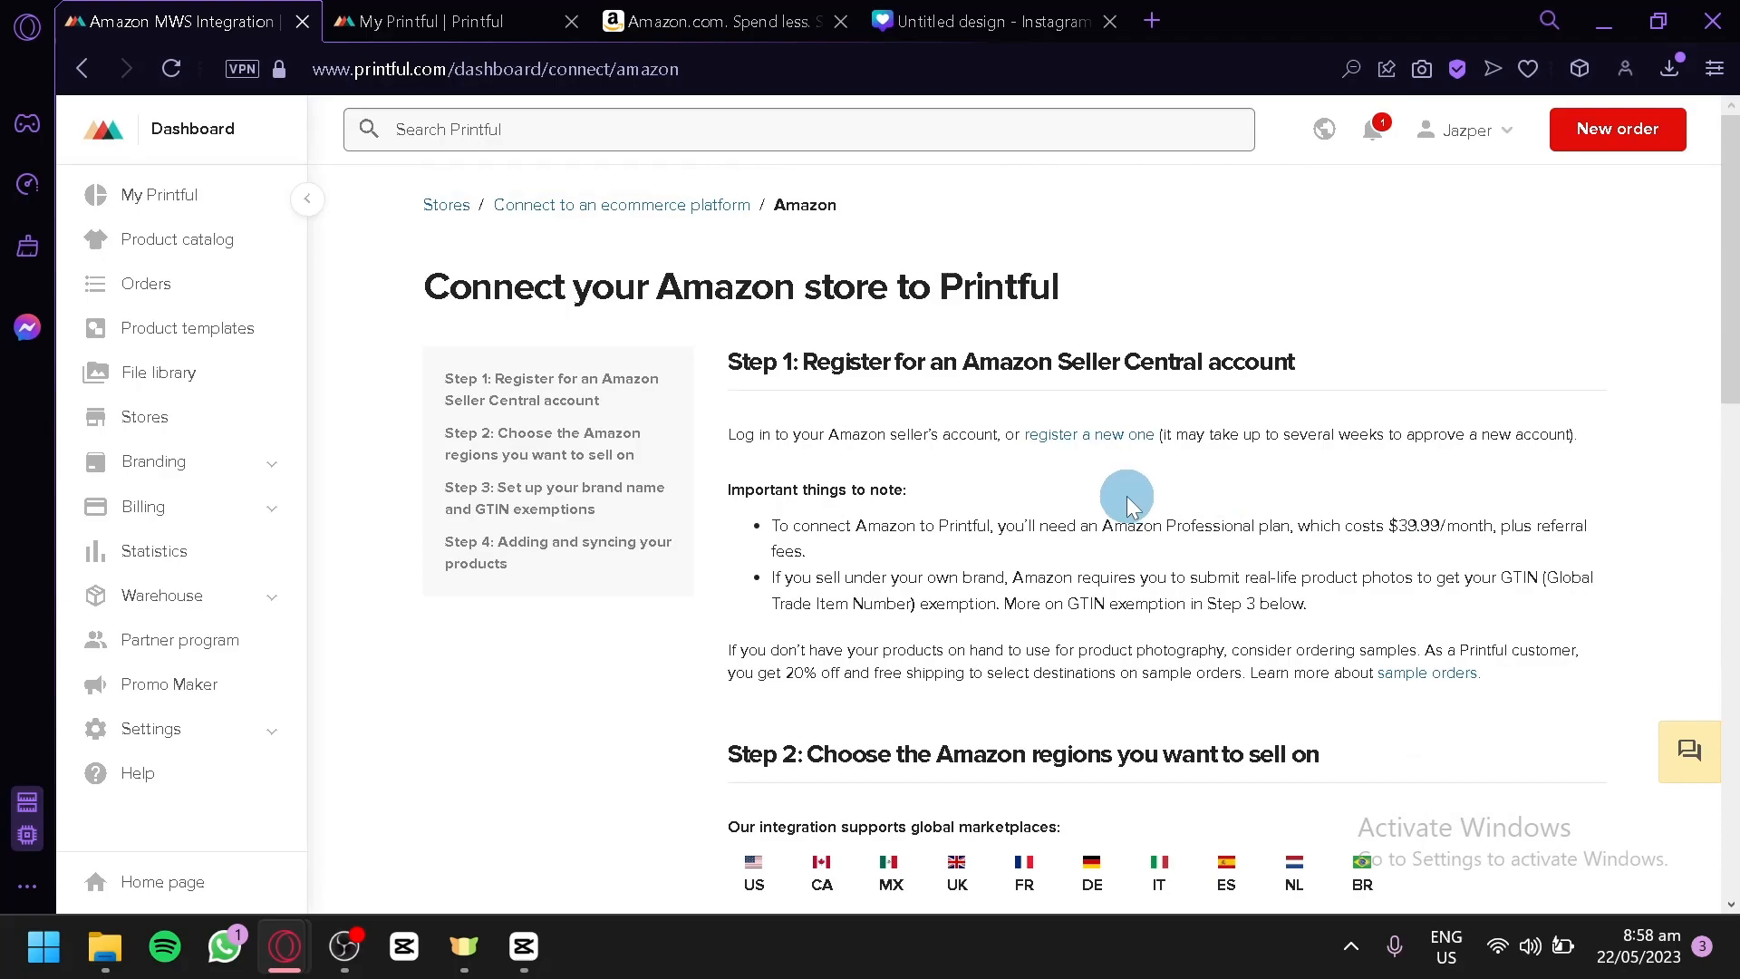